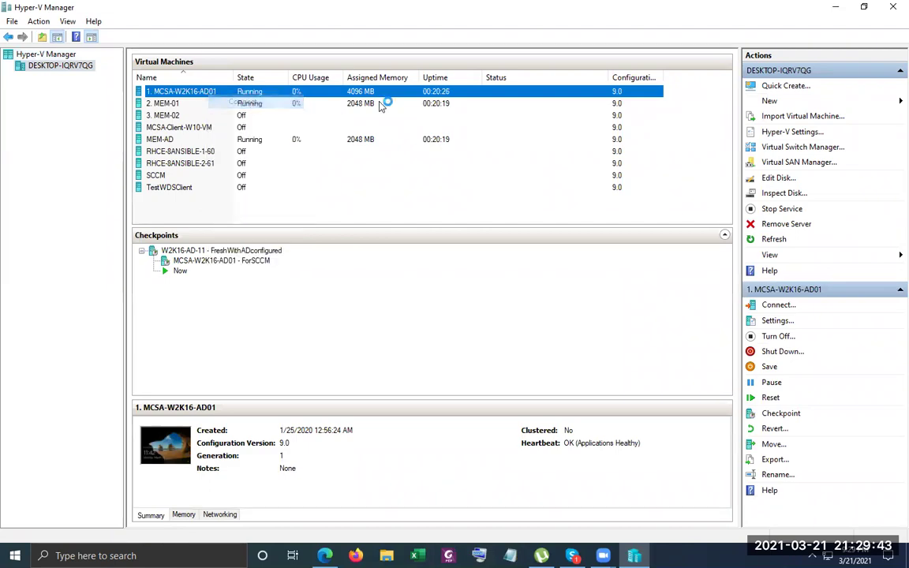
Step: Connect to the running MCSA-W2K16-AD01 virtual machine
{"action": "left_click", "coordinate": [834, 10]}
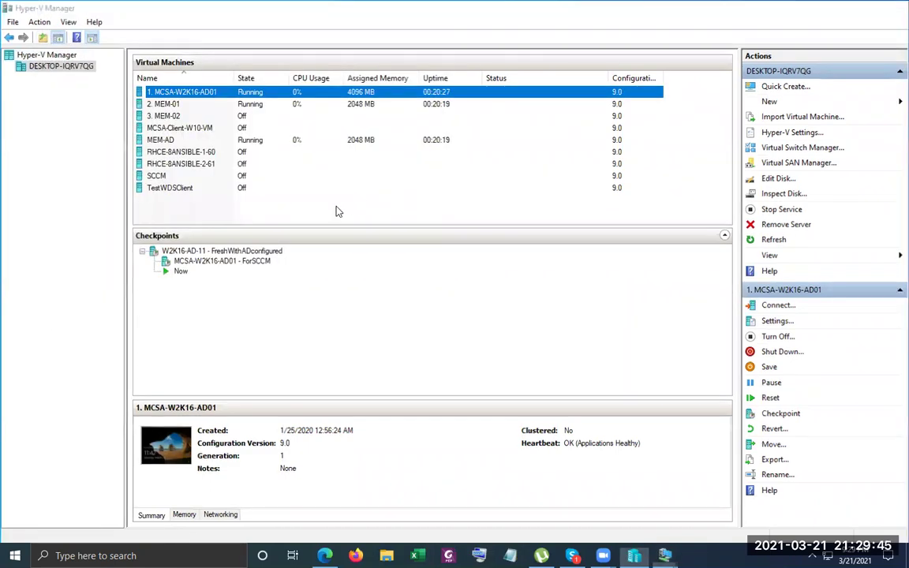
{"action": "left_click", "coordinate": [288, 216]}
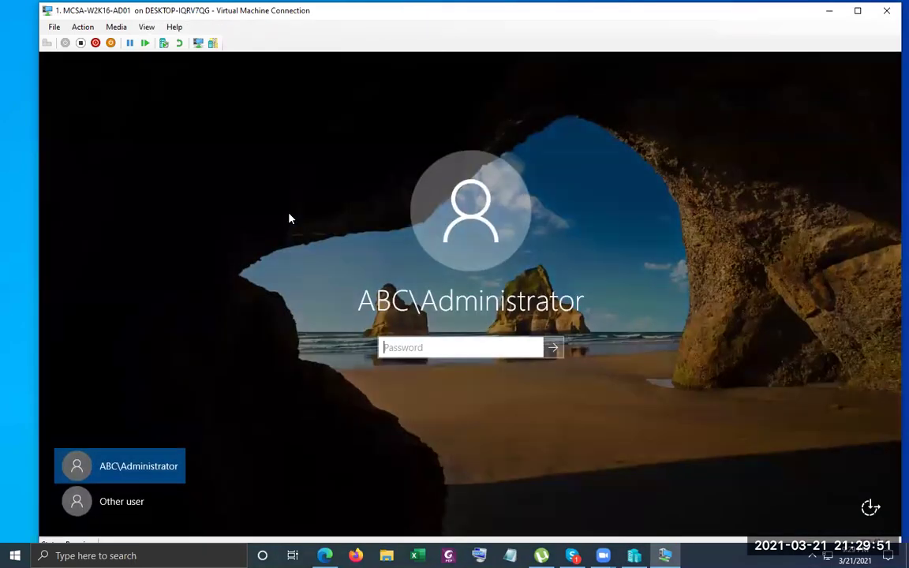
Step: Sign in to the domain administrator account with its password
{"action": "type", "text": "Pa55w.rd"}
{"action": "key", "text": "Return"}
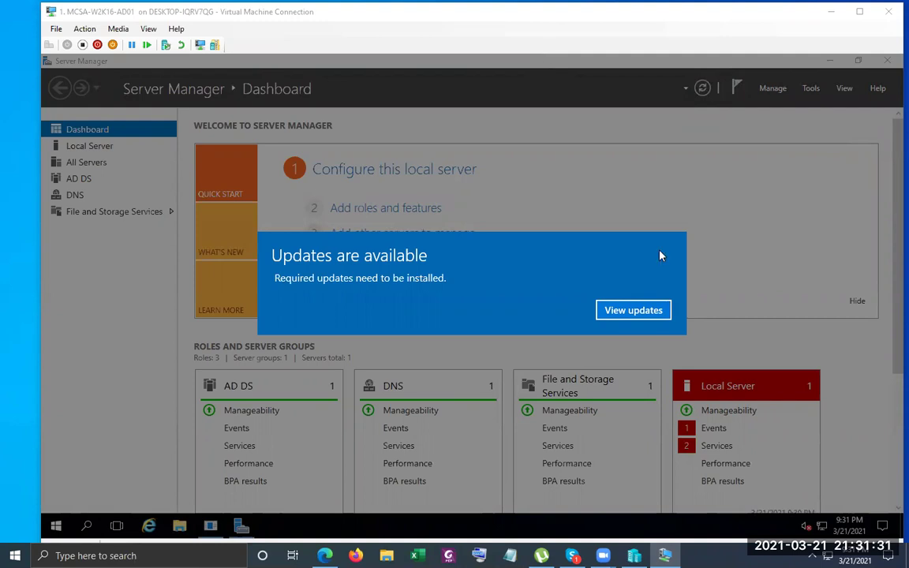
Step: Dismiss the updates notice and launch Active Directory Users and Computers maximized
{"action": "left_click", "coordinate": [454, 259]}
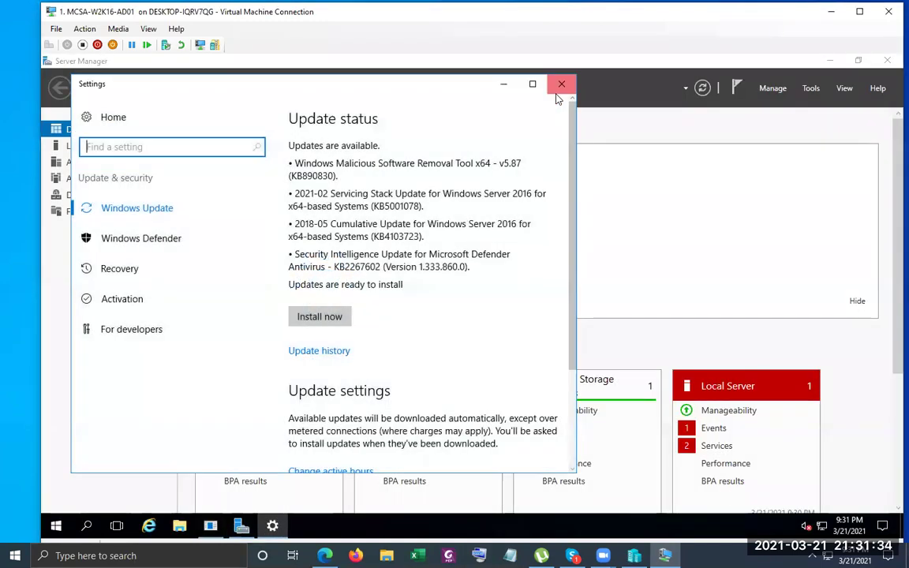
{"action": "left_click", "coordinate": [561, 84]}
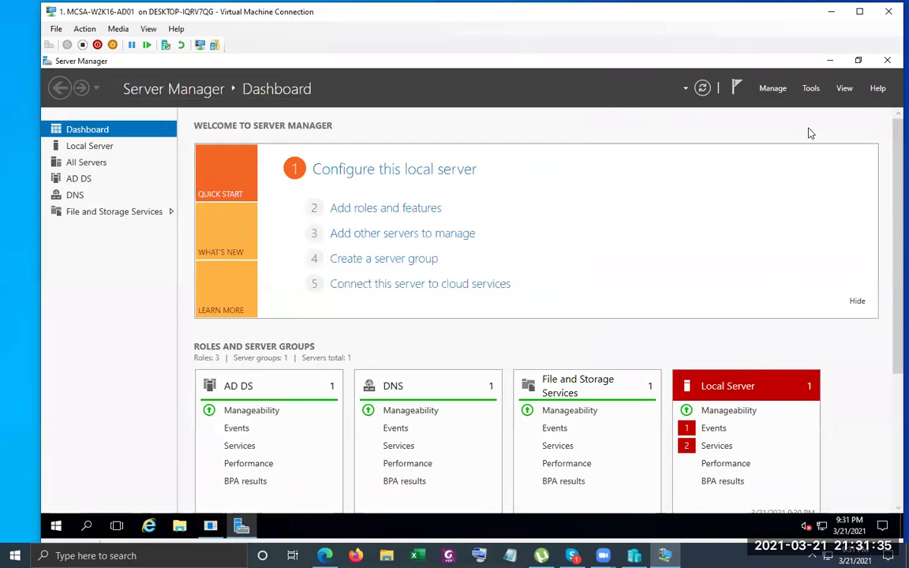
{"action": "left_click", "coordinate": [812, 91]}
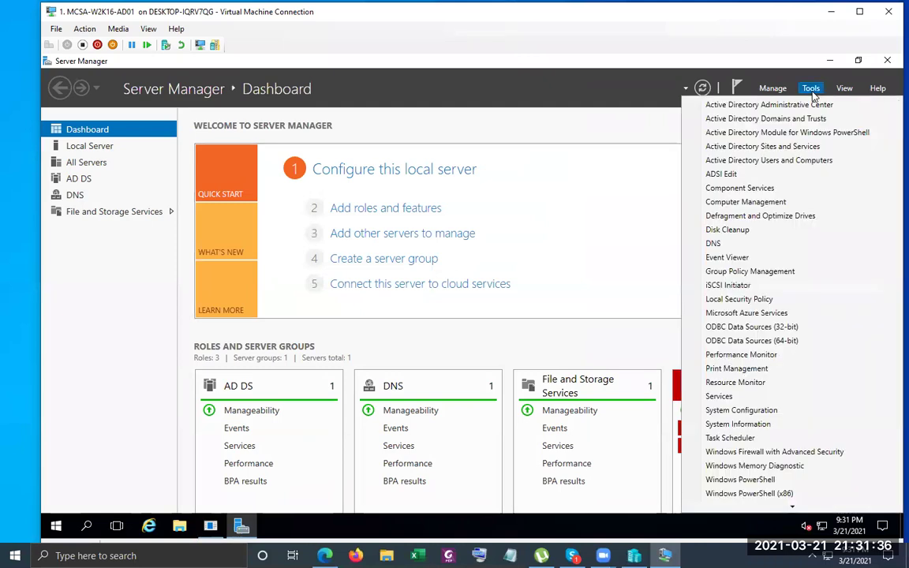
{"action": "left_click", "coordinate": [786, 161]}
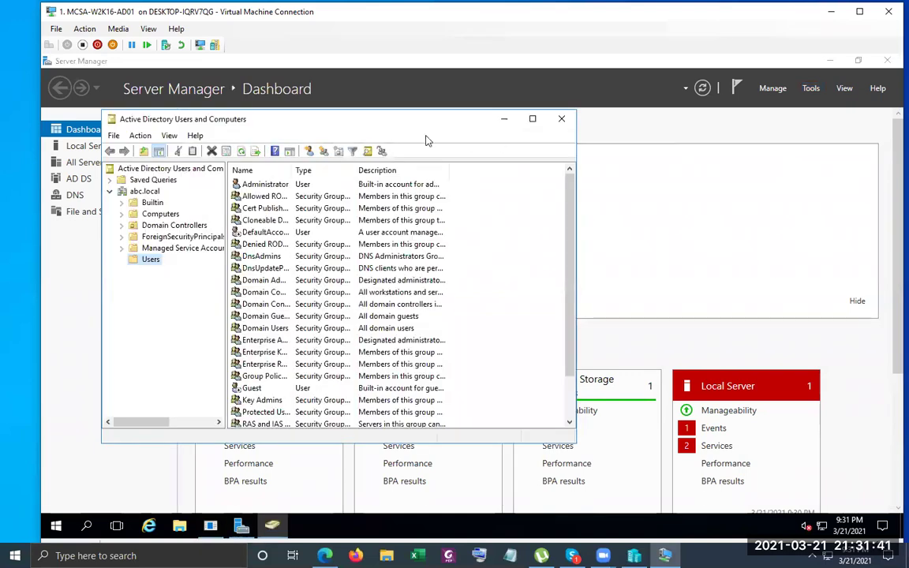
{"action": "left_click", "coordinate": [532, 119]}
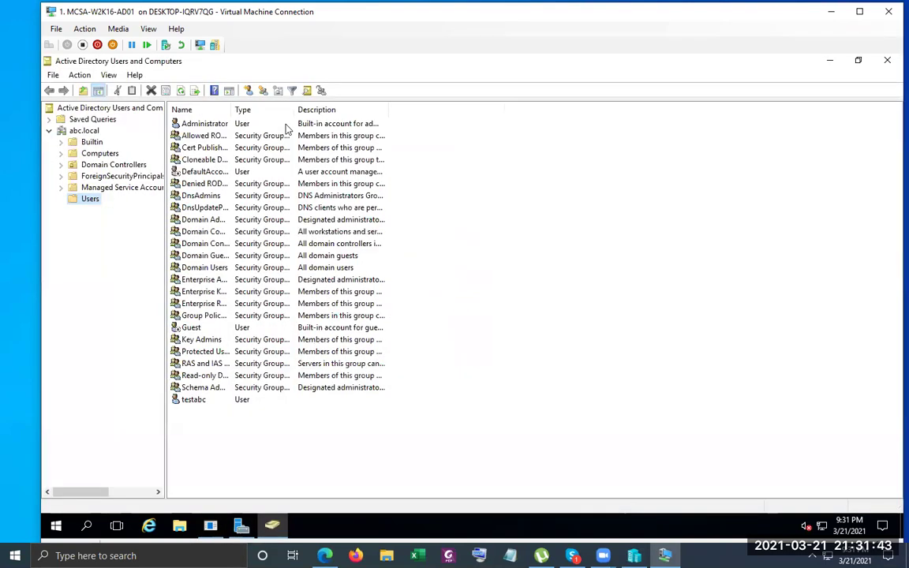
Step: Create the ABC-COMPANY organizational unit directly under the abc.local domain
{"action": "double_click", "coordinate": [232, 111]}
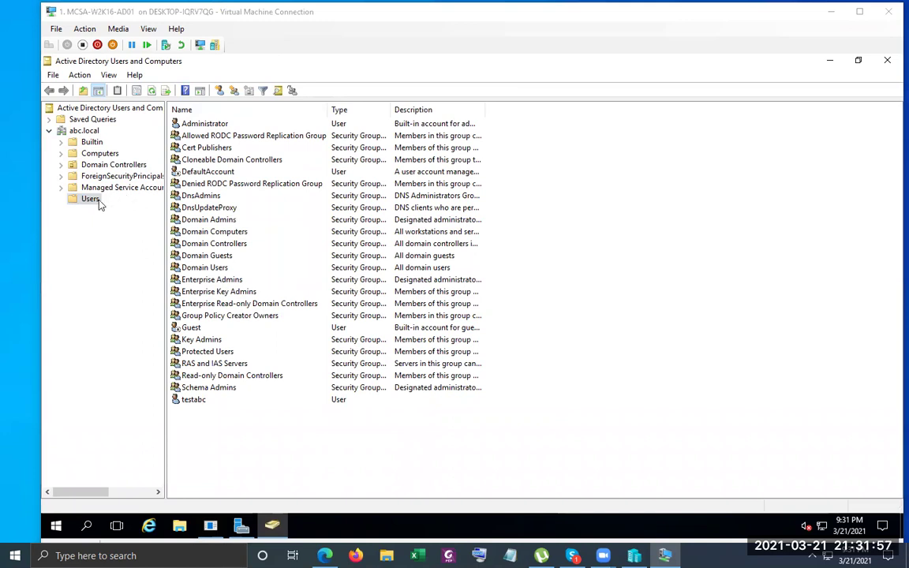
{"action": "right_click", "coordinate": [90, 132]}
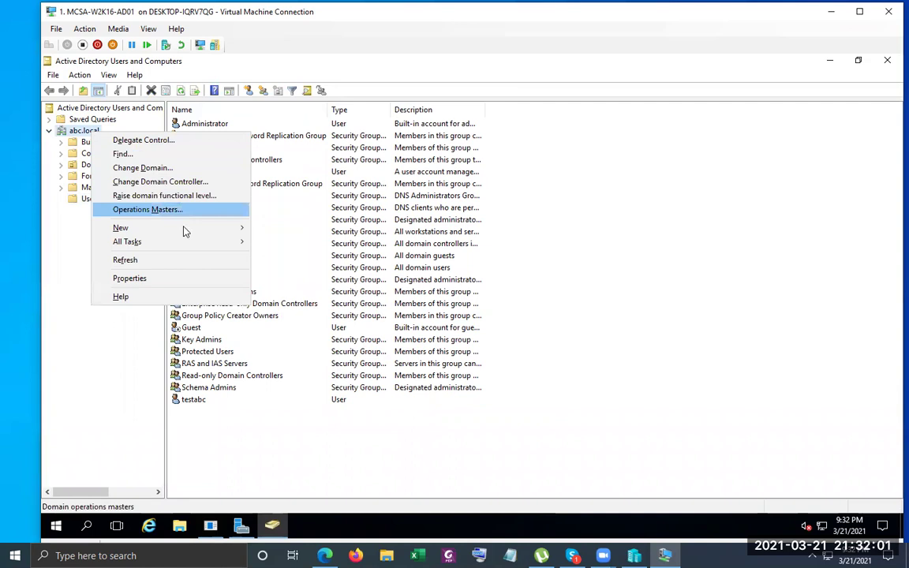
{"action": "key", "text": "Up"}
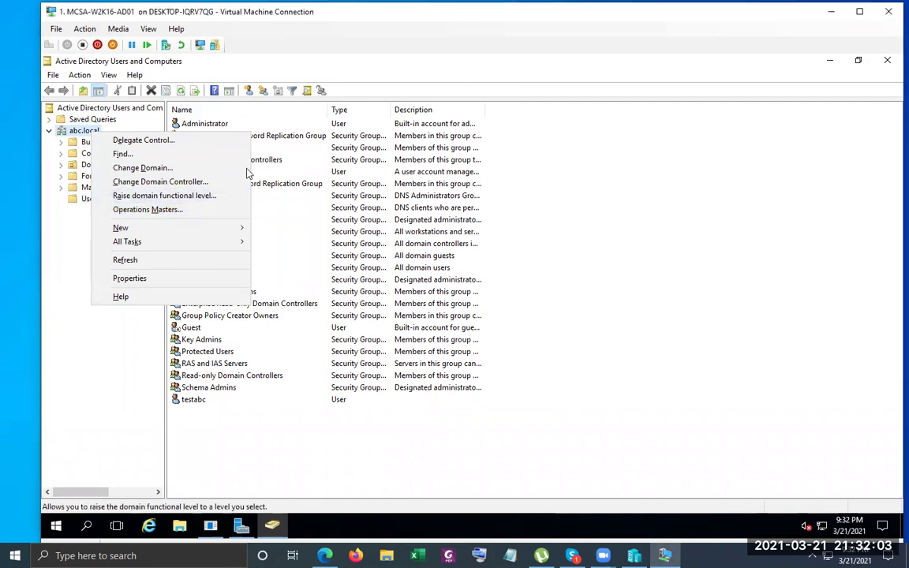
{"action": "mouse_move", "coordinate": [211, 228]}
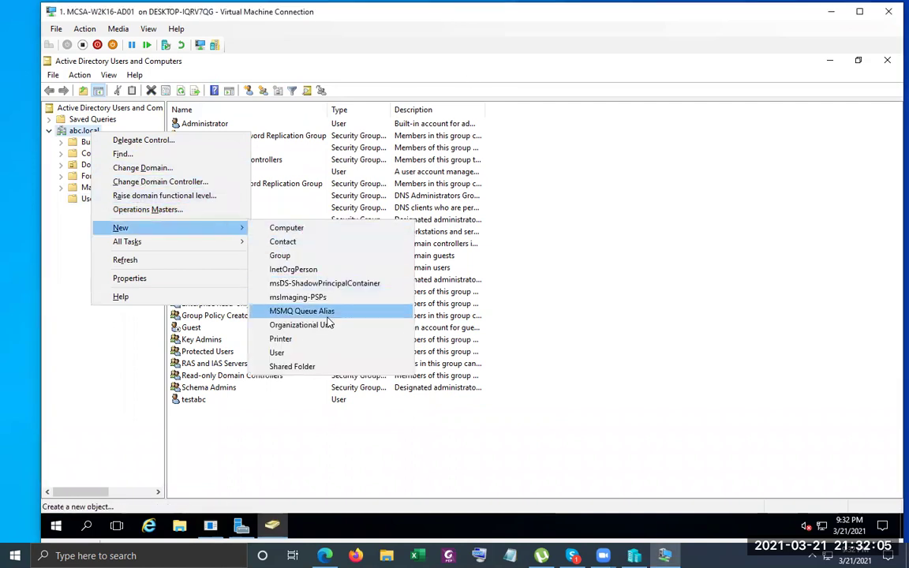
{"action": "left_click", "coordinate": [300, 325]}
{"action": "type", "text": "ABC-COMPANY"}
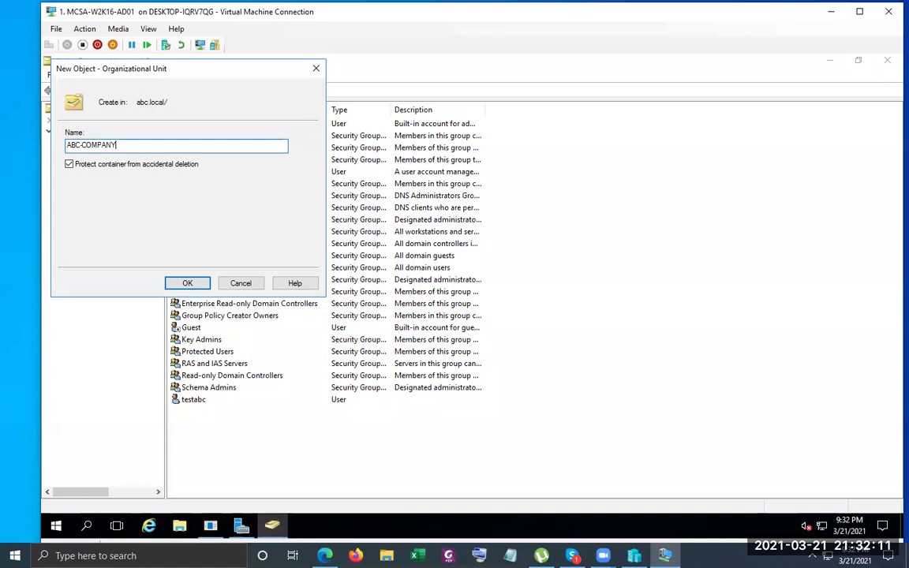
{"action": "key", "text": "Return"}
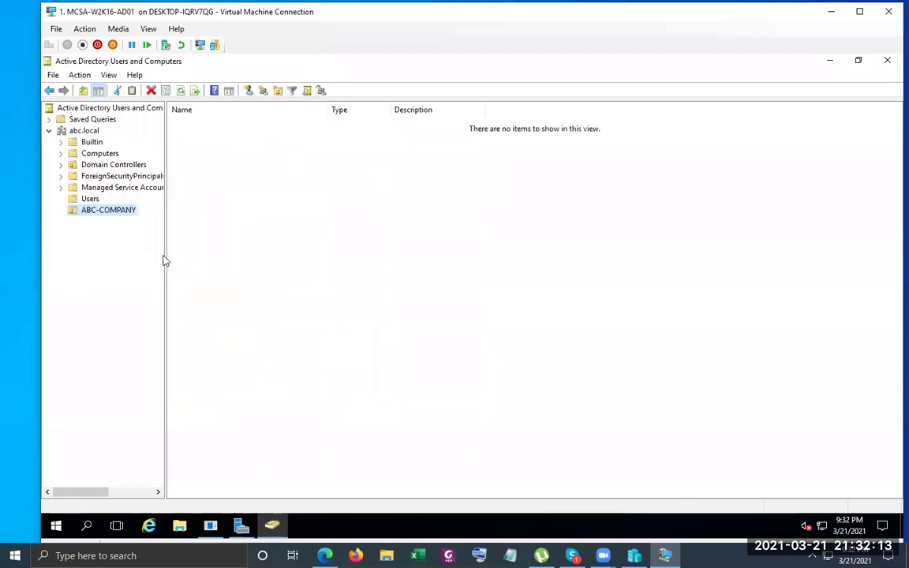
Step: Create the ABC_HQ organizational unit inside ABC-COMPANY
{"action": "right_click", "coordinate": [105, 211]}
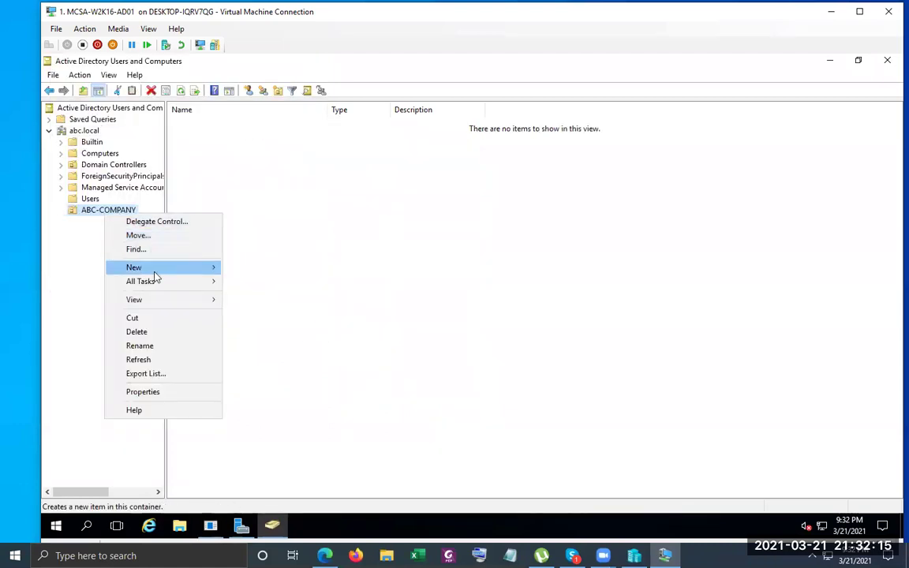
{"action": "mouse_move", "coordinate": [158, 269]}
{"action": "left_click", "coordinate": [297, 366]}
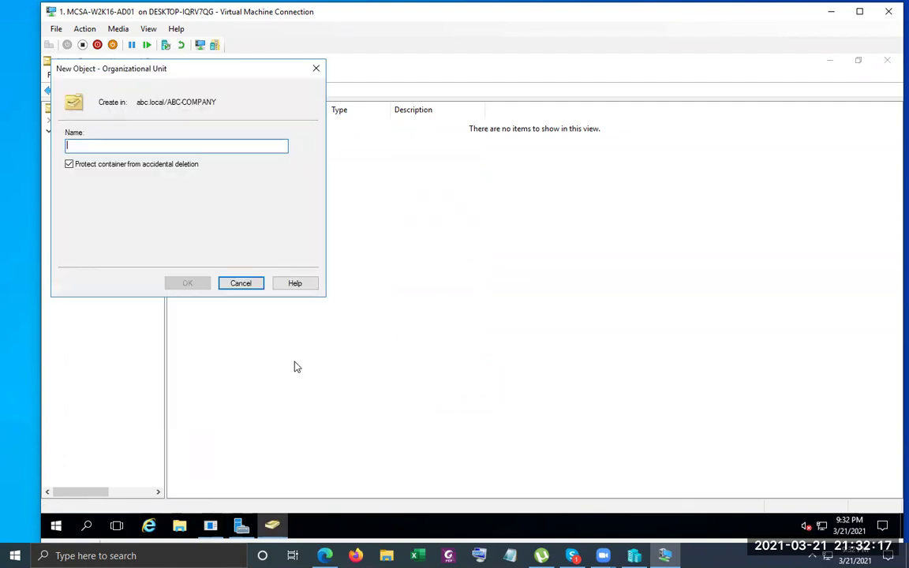
{"action": "type", "text": "HQ"}
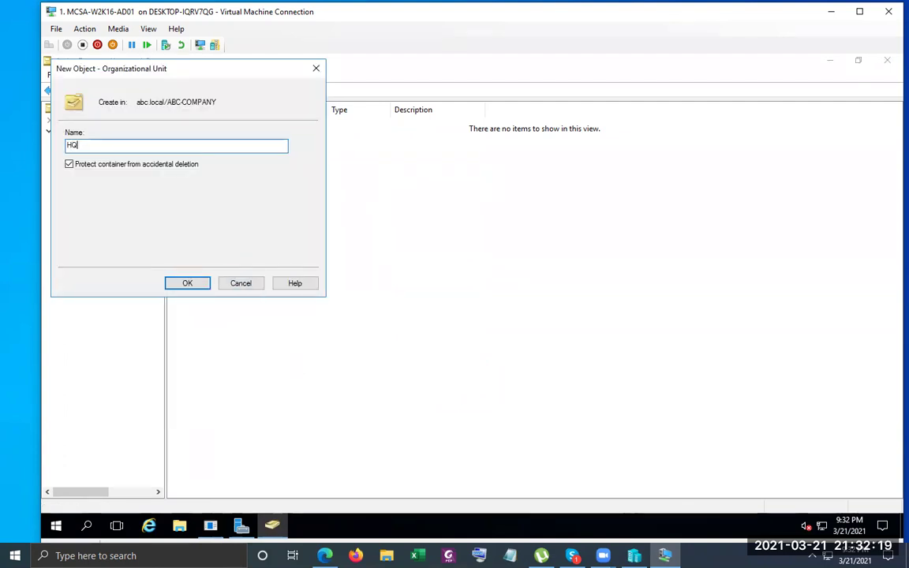
{"action": "key", "text": "Home"}
{"action": "type", "text": "ABV"}
{"action": "type", "text": "_"}
{"action": "key", "text": "Return"}
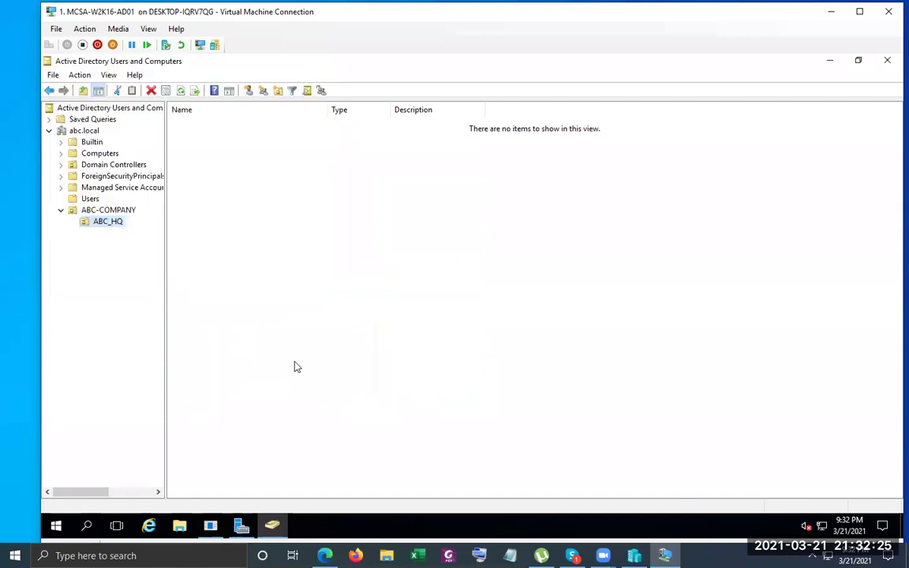
Step: Create the ABC_BRANCHES organizational unit inside ABC-COMPANY
{"action": "left_click", "coordinate": [95, 213]}
{"action": "right_click", "coordinate": [96, 217]}
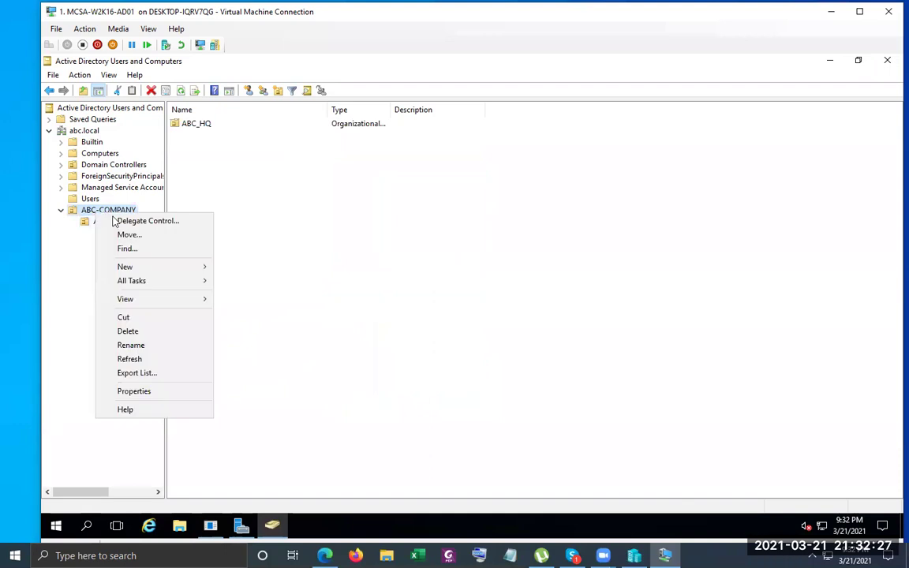
{"action": "mouse_move", "coordinate": [173, 267]}
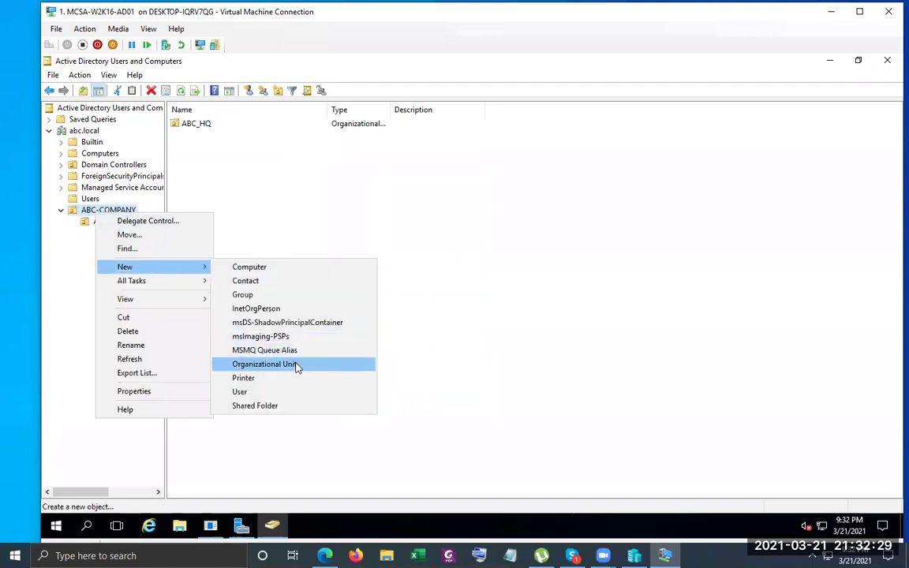
{"action": "left_click", "coordinate": [298, 366]}
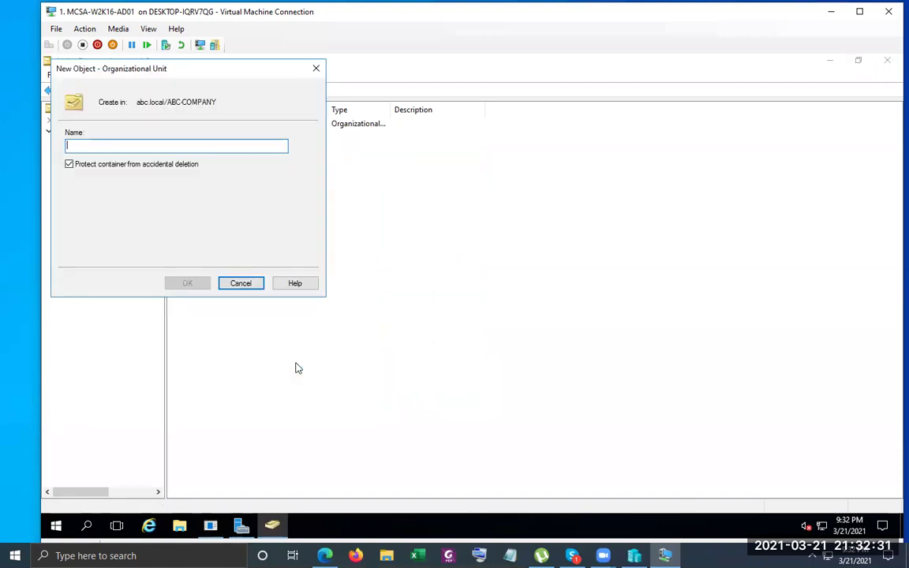
{"action": "type", "text": "ABC_"}
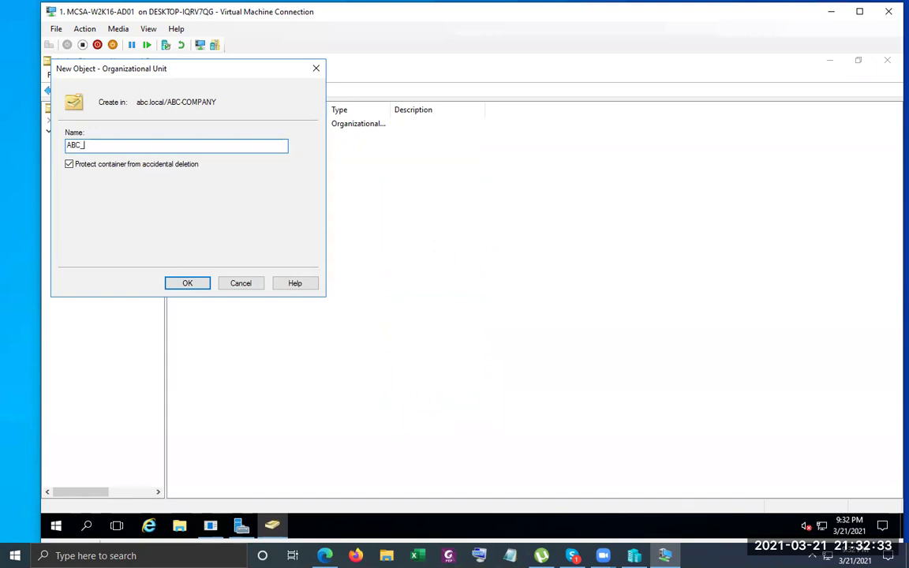
{"action": "type", "text": "BRANCHES"}
{"action": "key", "text": "Return"}
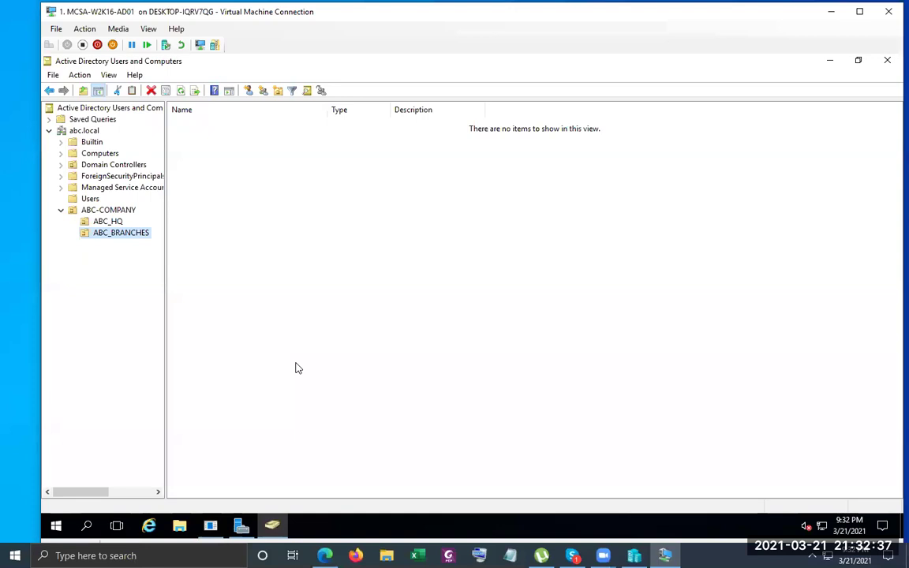
Step: Create the ABC_HQ_HR organizational unit inside ABC_HQ
{"action": "right_click", "coordinate": [111, 222]}
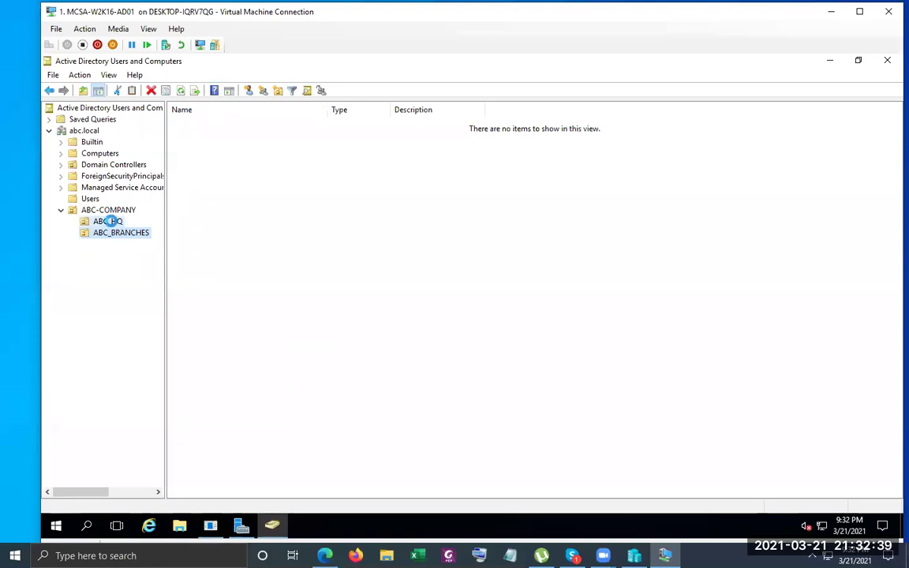
{"action": "mouse_move", "coordinate": [203, 279]}
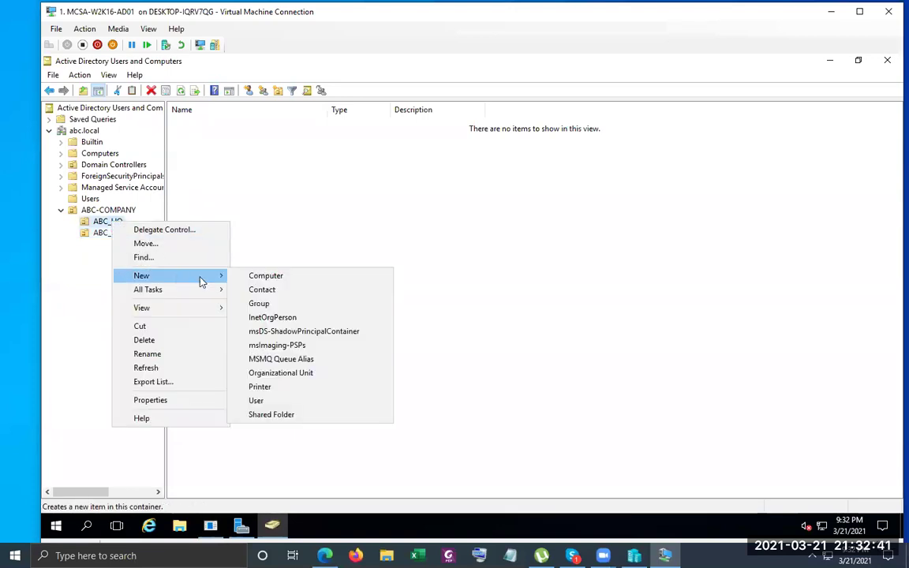
{"action": "left_click", "coordinate": [329, 376]}
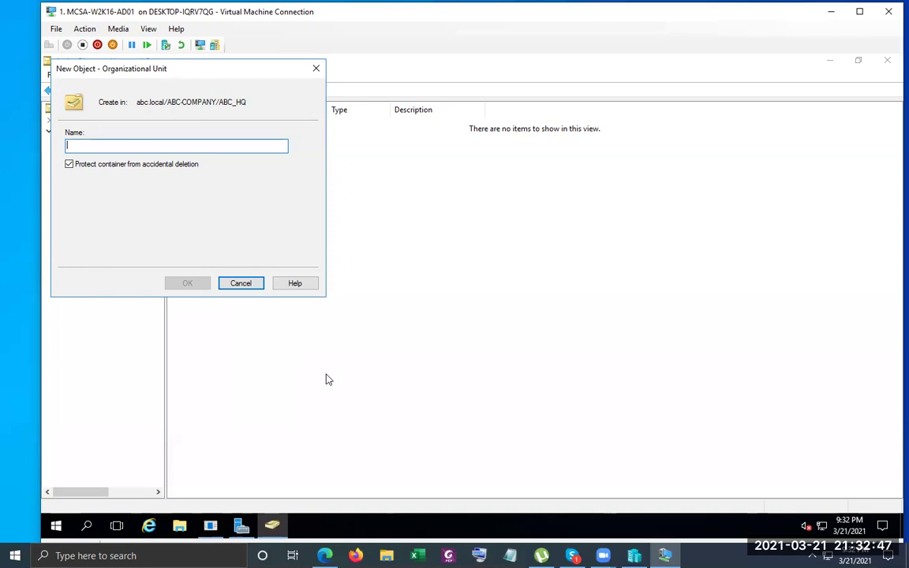
{"action": "type", "text": "AB"}
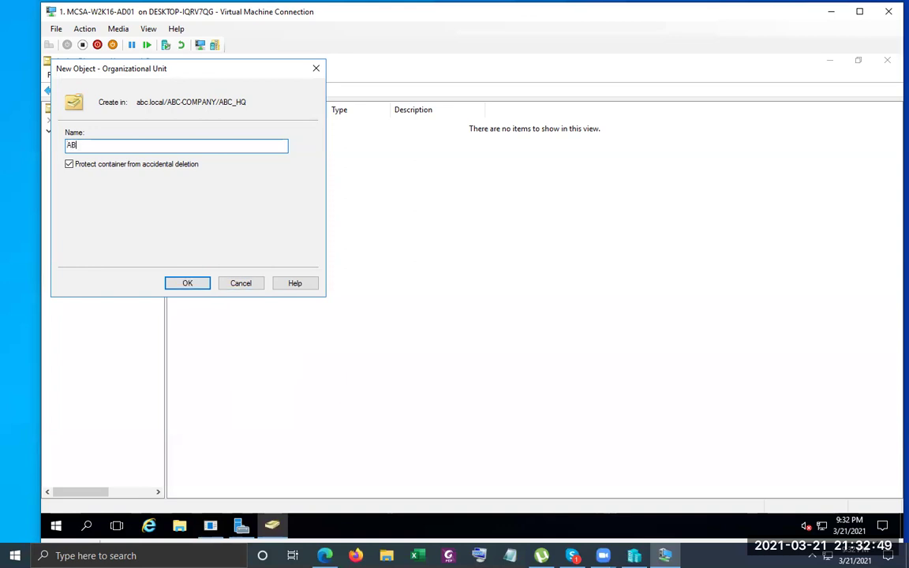
{"action": "type", "text": "C_HQ_HR"}
{"action": "key", "text": "Return"}
Step: Create ABC_HQ_HR_COMPUTERS inside ABC_HQ_HR and widen the tree pane
{"action": "left_click", "coordinate": [140, 234]}
{"action": "right_click", "coordinate": [140, 234]}
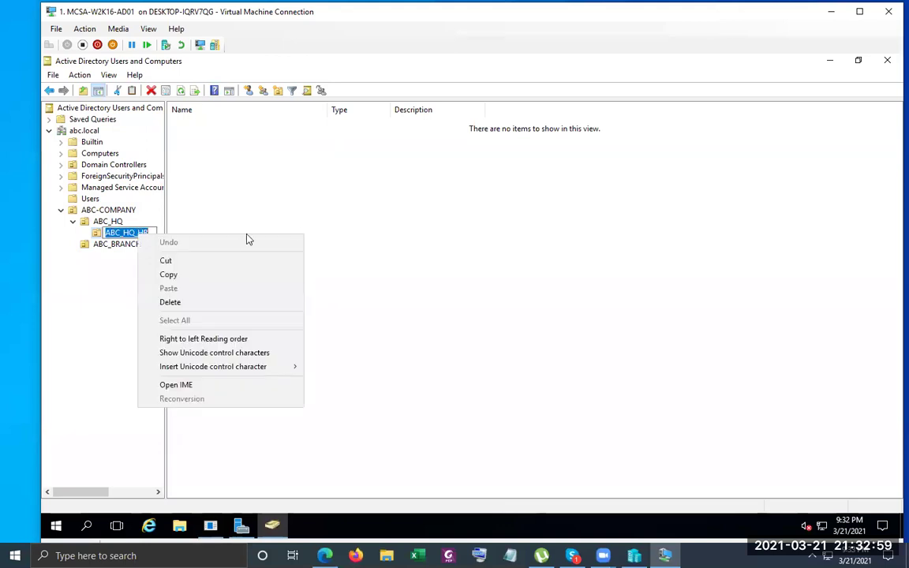
{"action": "left_click", "coordinate": [276, 234]}
{"action": "right_click", "coordinate": [118, 237]}
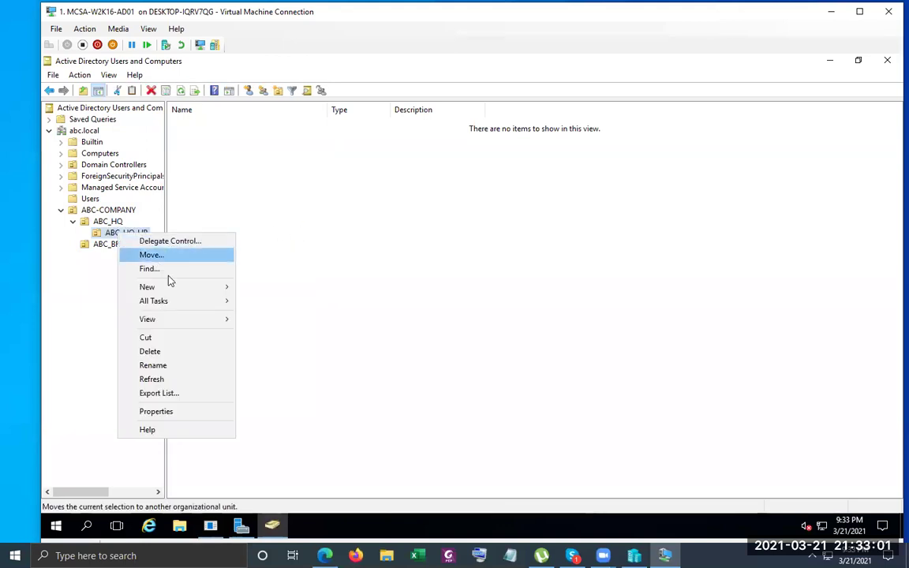
{"action": "mouse_move", "coordinate": [177, 289]}
{"action": "left_click", "coordinate": [331, 385]}
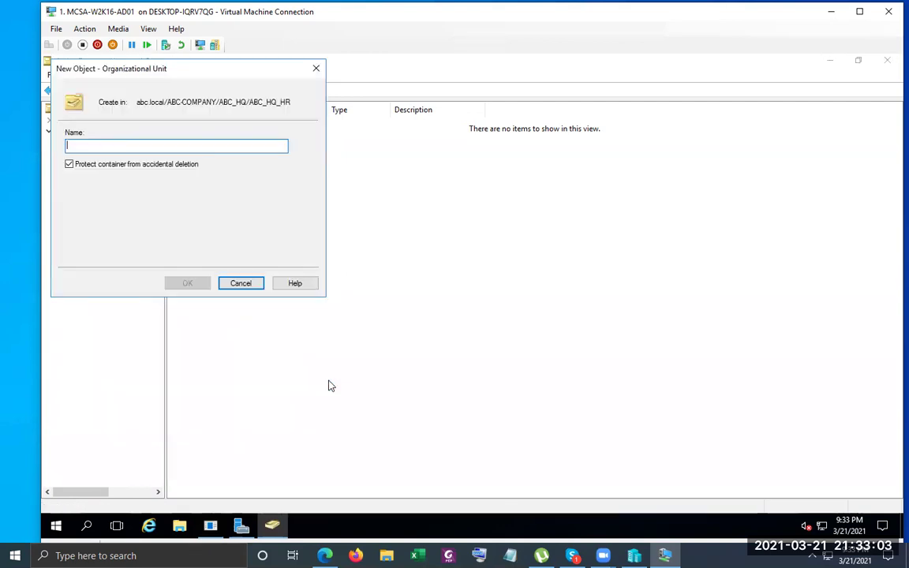
{"action": "type", "text": "A"}
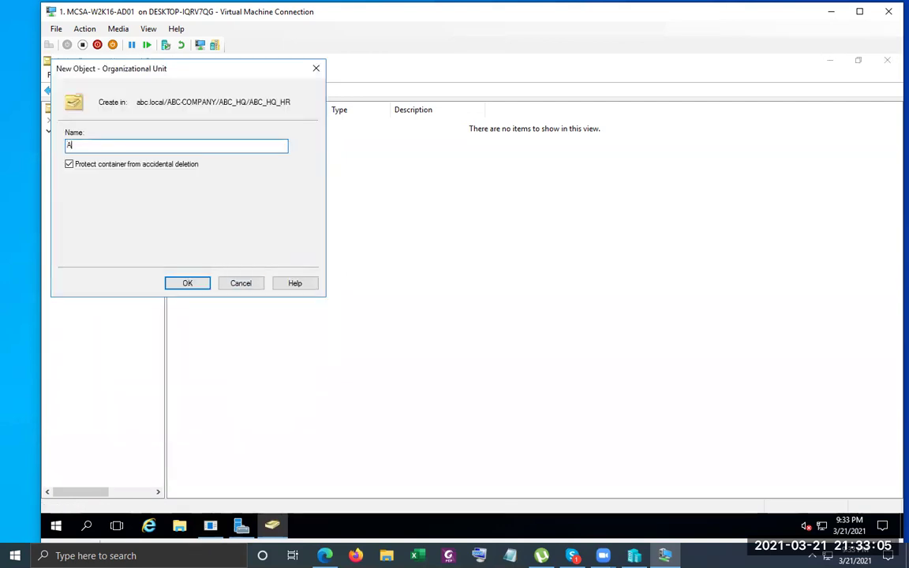
{"action": "type", "text": "BC_HQ_"}
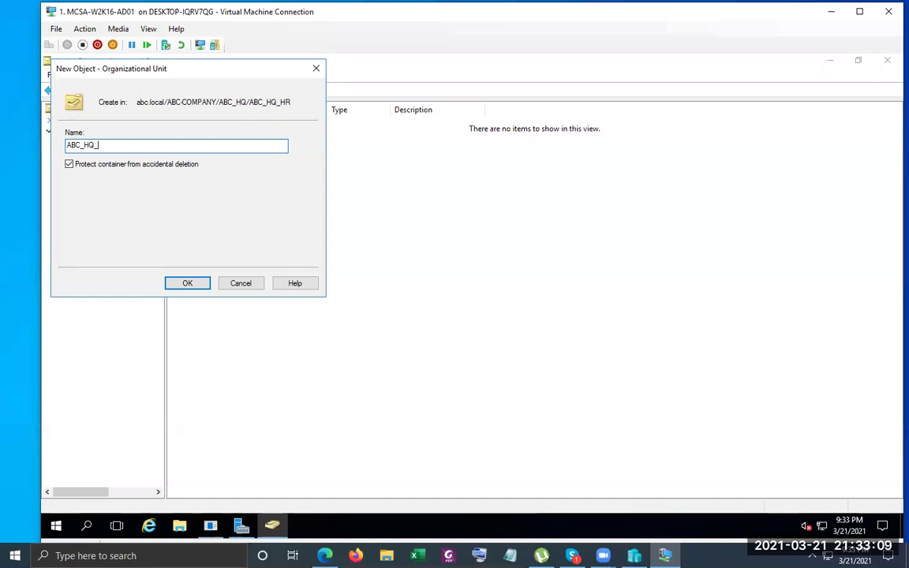
{"action": "type", "text": "HR_COMPUTERS"}
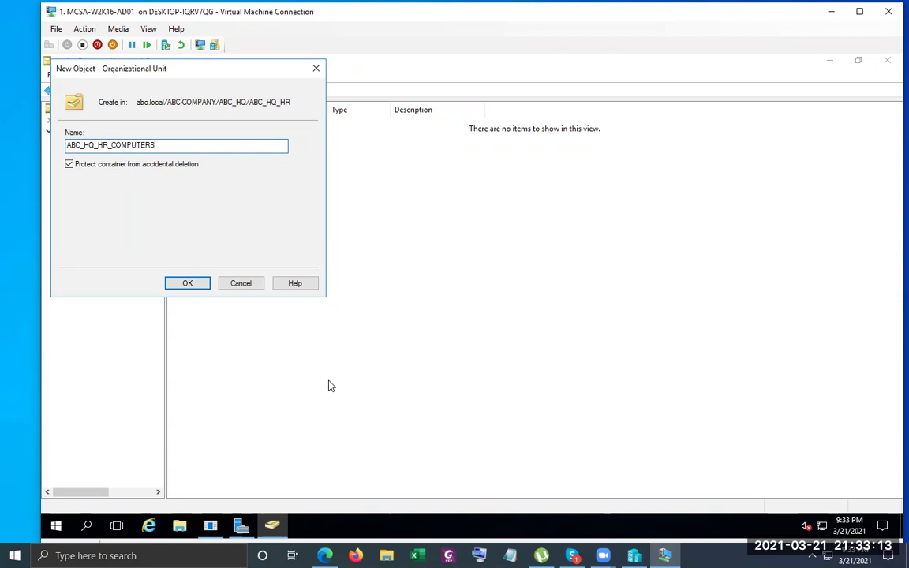
{"action": "key", "text": "Return"}
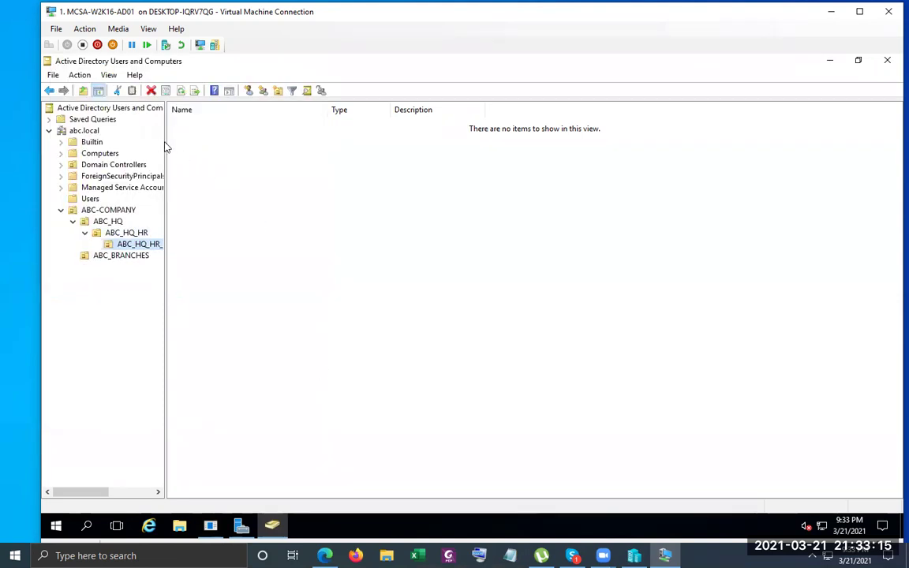
{"action": "left_click_drag", "start_coordinate": [165, 139], "coordinate": [228, 158]}
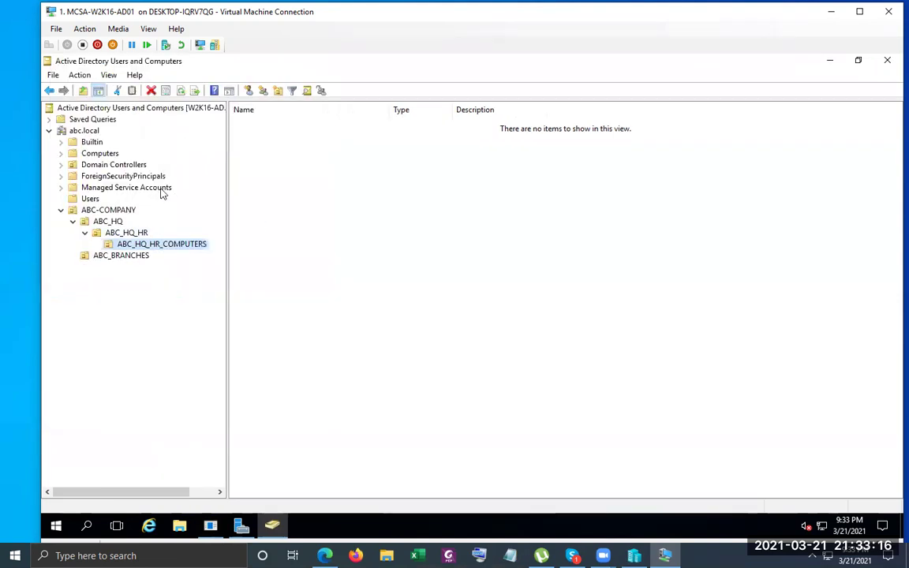
Step: Add the ABC_HQ_HR_USERS organizational unit inside ABC_HQ_HR
{"action": "right_click", "coordinate": [112, 233]}
{"action": "left_click", "coordinate": [191, 289]}
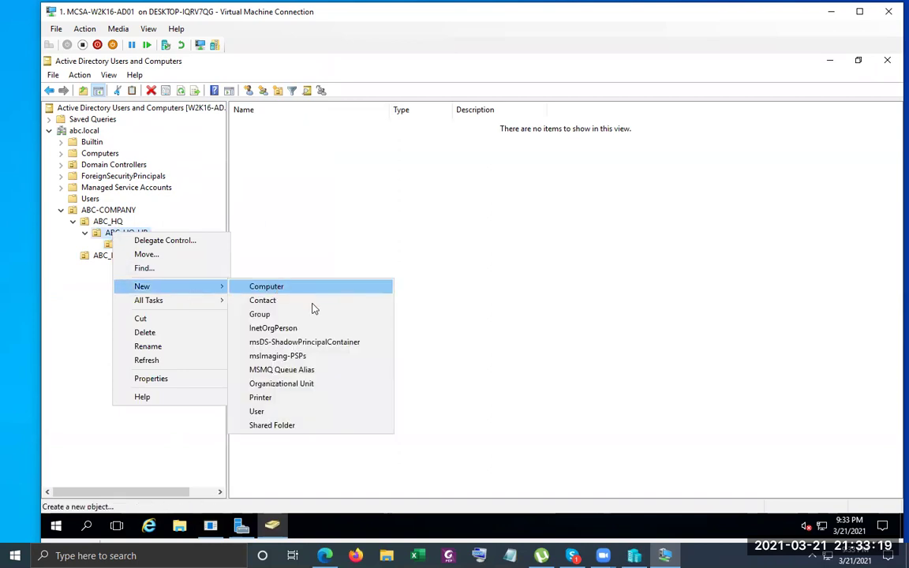
{"action": "left_click", "coordinate": [308, 385]}
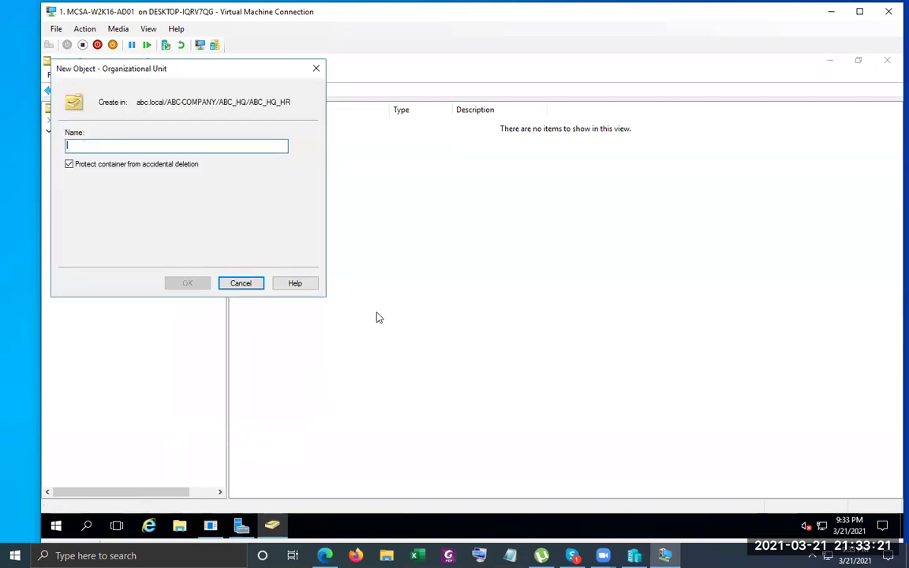
{"action": "type", "text": "ABC"}
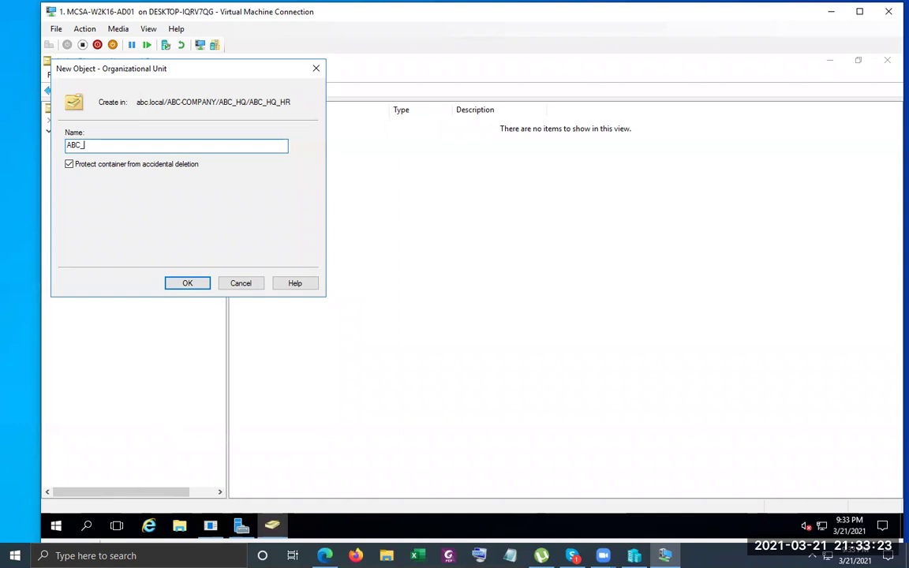
{"action": "type", "text": "_H"}
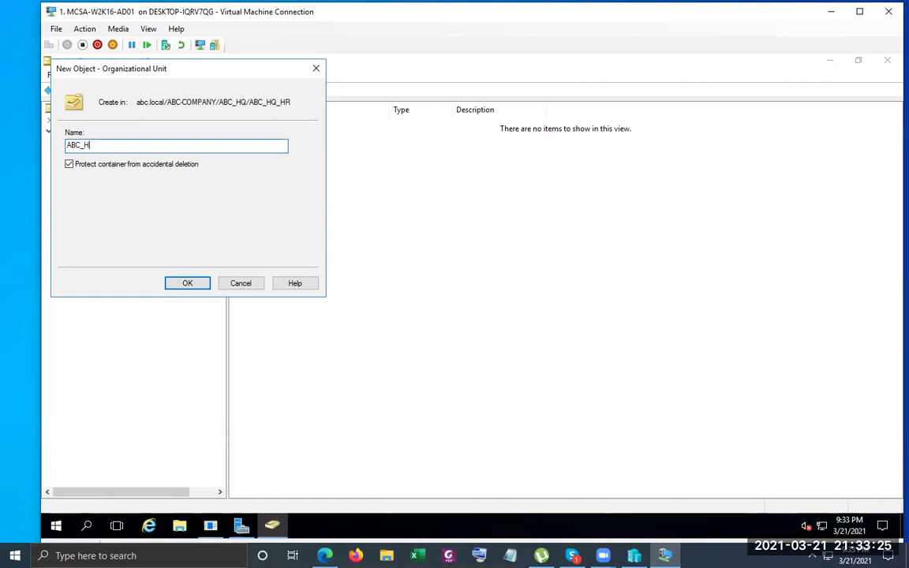
{"action": "type", "text": "Q_HR_USERS"}
{"action": "key", "text": "Return"}
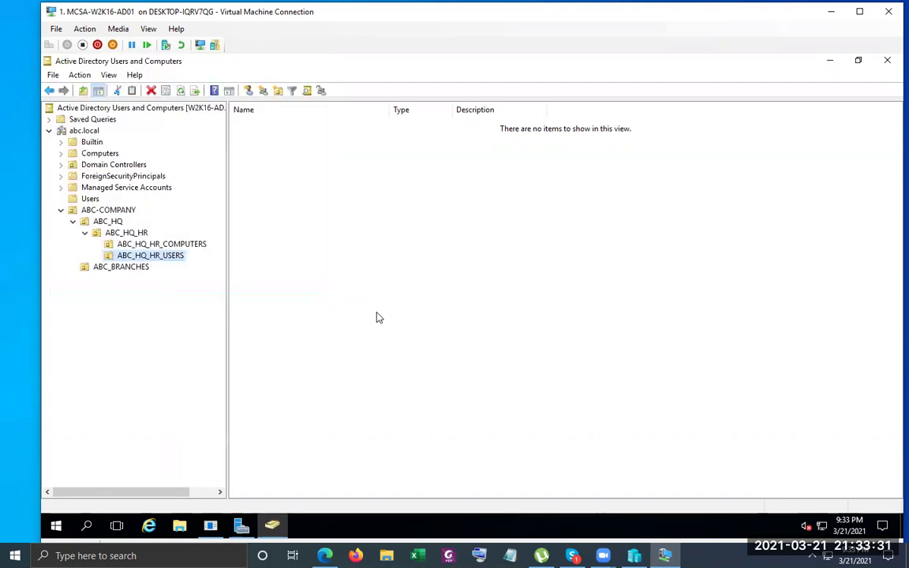
{"action": "right_click", "coordinate": [112, 227]}
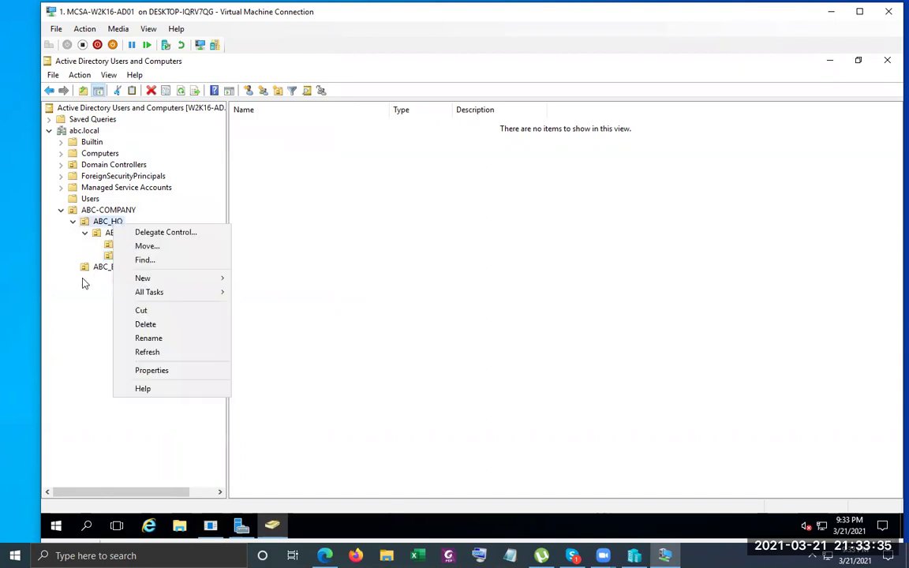
{"action": "left_click", "coordinate": [105, 222]}
{"action": "right_click", "coordinate": [106, 223]}
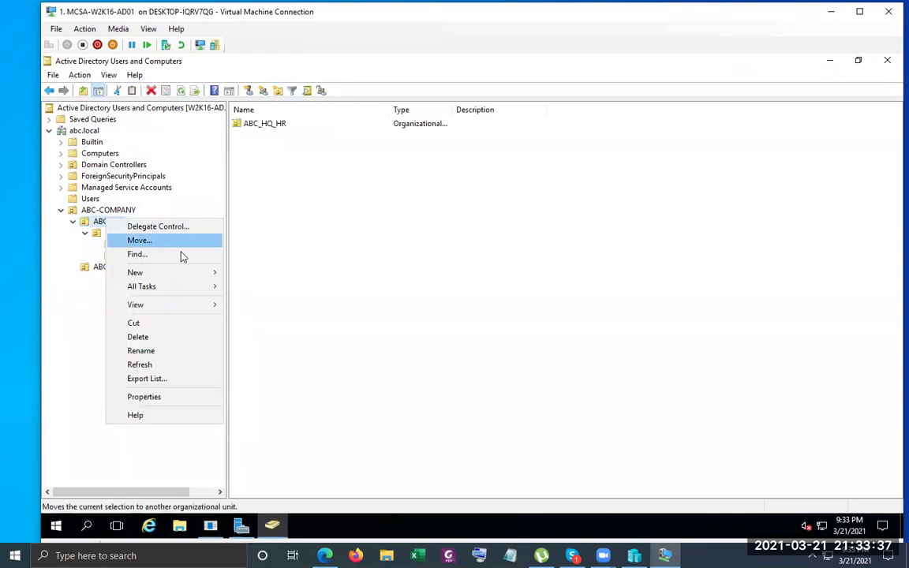
Step: Create the ABC_HQ_IT organizational unit under ABC_HQ, keeping its name unchanged
{"action": "mouse_move", "coordinate": [182, 272]}
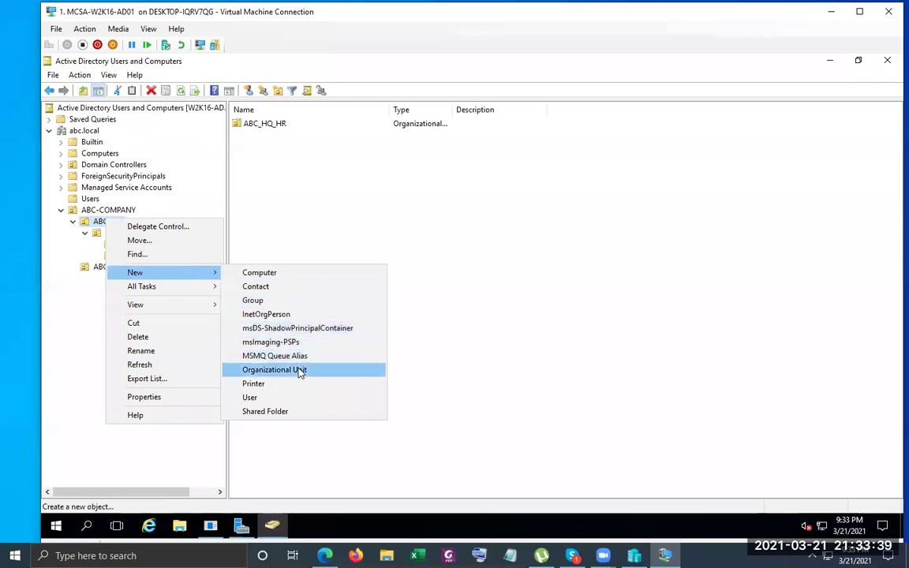
{"action": "left_click", "coordinate": [274, 369]}
{"action": "type", "text": "ABC"}
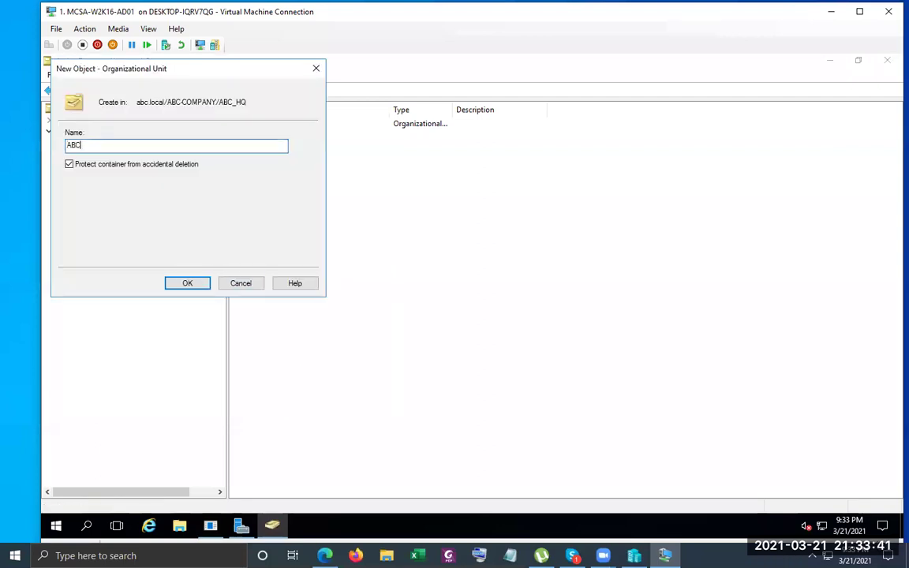
{"action": "type", "text": "_HQ"}
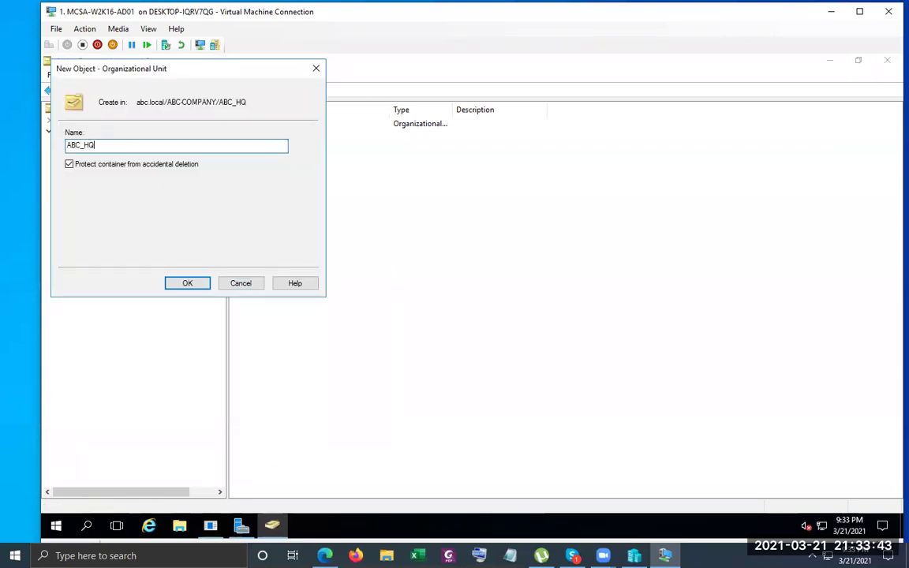
{"action": "type", "text": "_IT"}
{"action": "key", "text": "Return"}
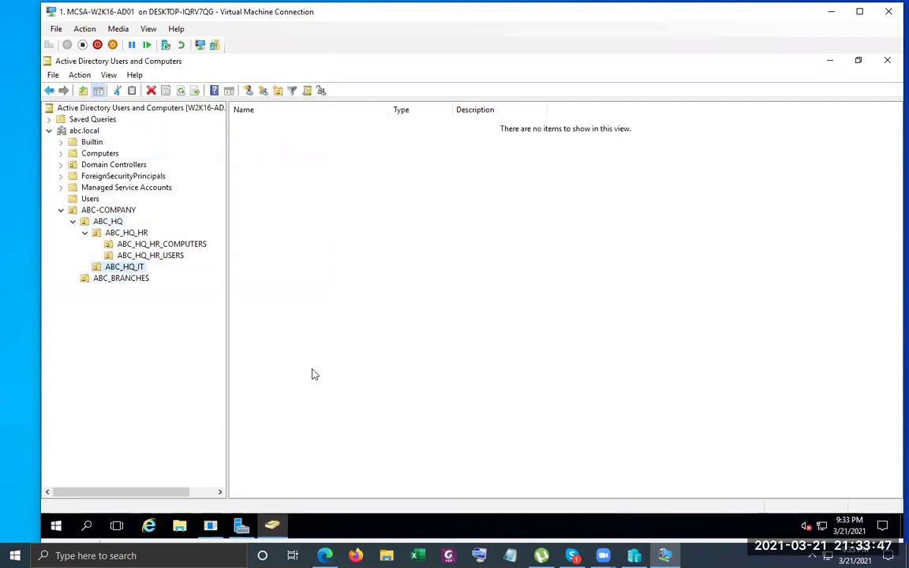
{"action": "right_click", "coordinate": [120, 266]}
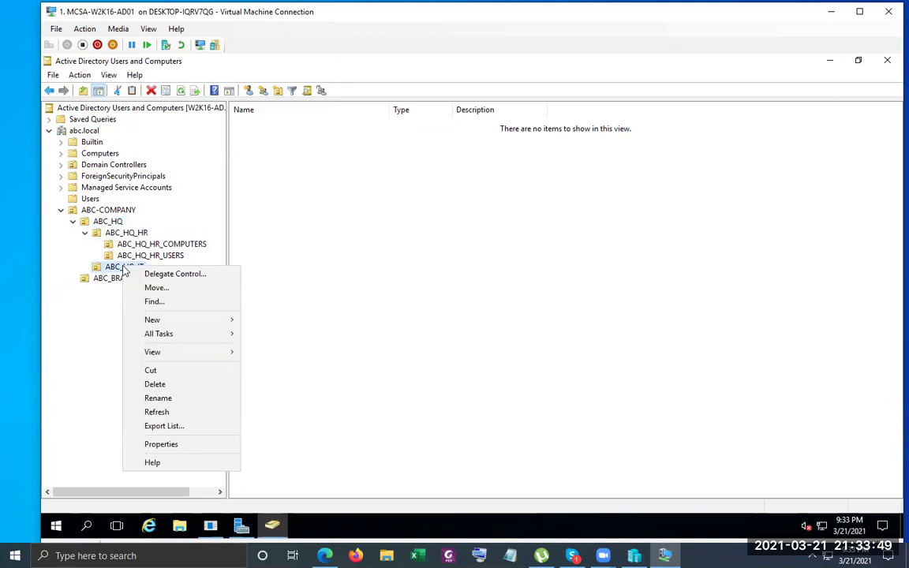
{"action": "mouse_move", "coordinate": [175, 320]}
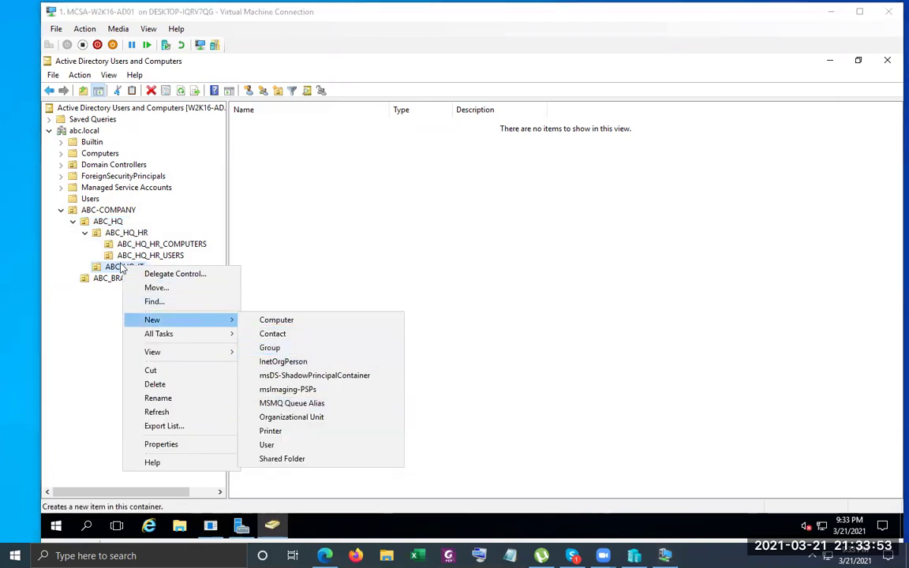
{"action": "left_click", "coordinate": [158, 397]}
{"action": "key", "text": "ctrl+c"}
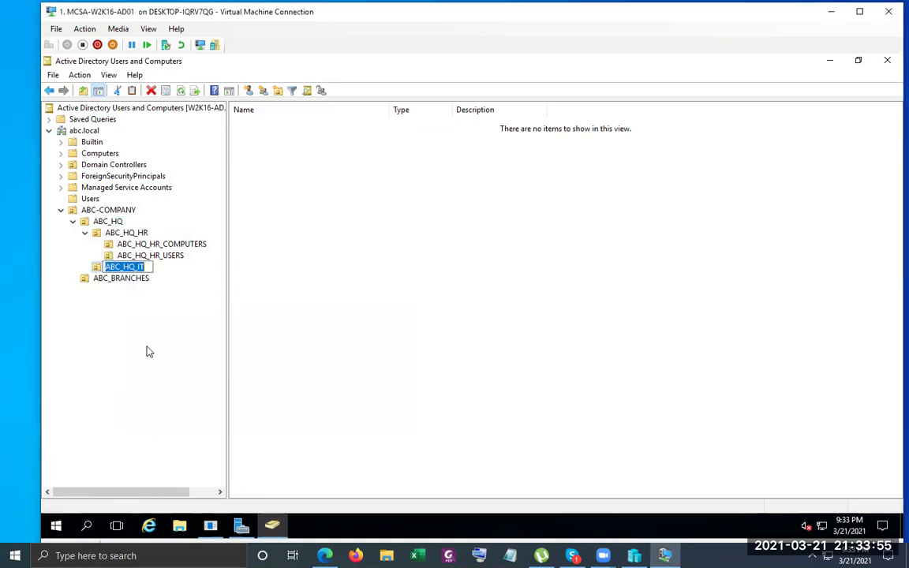
{"action": "key", "text": "Return"}
Step: Create the ABC_HQ_IT_COMPUTERS organizational unit inside ABC_HQ_IT
{"action": "right_click", "coordinate": [136, 268]}
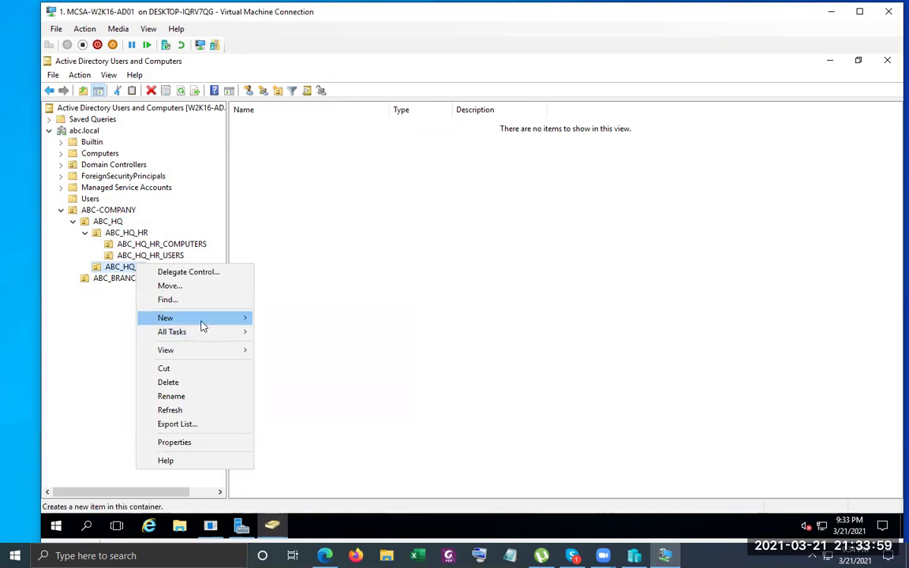
{"action": "mouse_move", "coordinate": [201, 320]}
{"action": "left_click", "coordinate": [330, 416]}
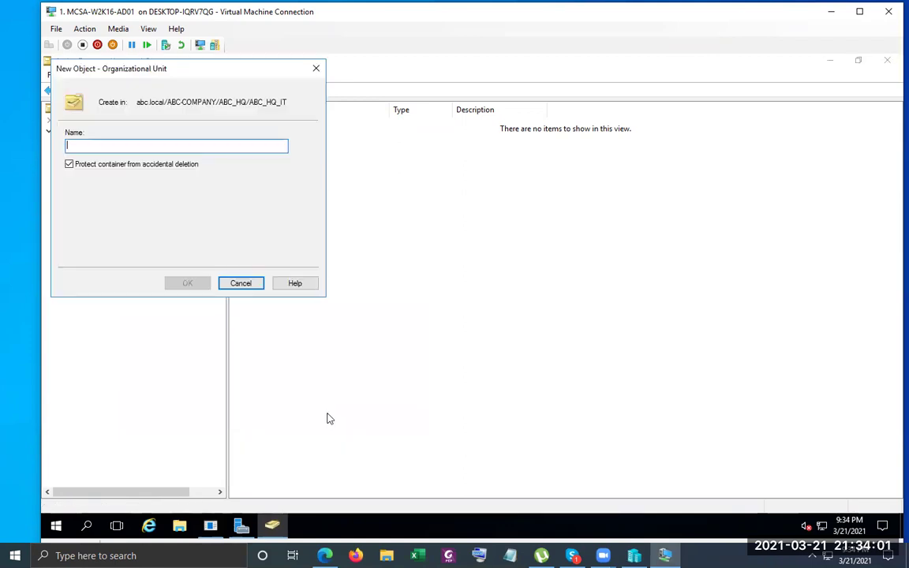
{"action": "key", "text": "ctrl+v"}
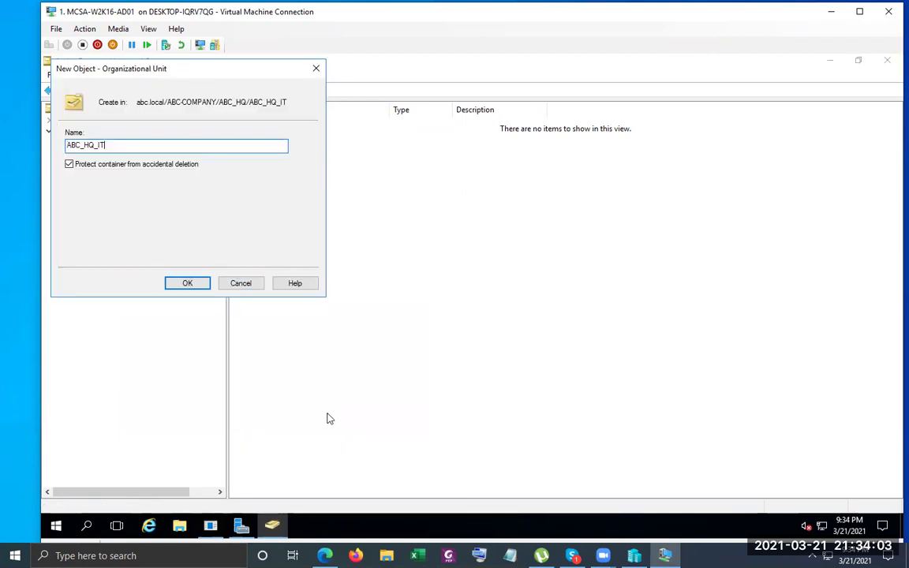
{"action": "type", "text": "_COMPUTERS"}
{"action": "key", "text": "Return"}
Step: Create the ABC_HQ_IT_USERS organizational unit inside ABC_HQ_IT
{"action": "left_click", "coordinate": [126, 269]}
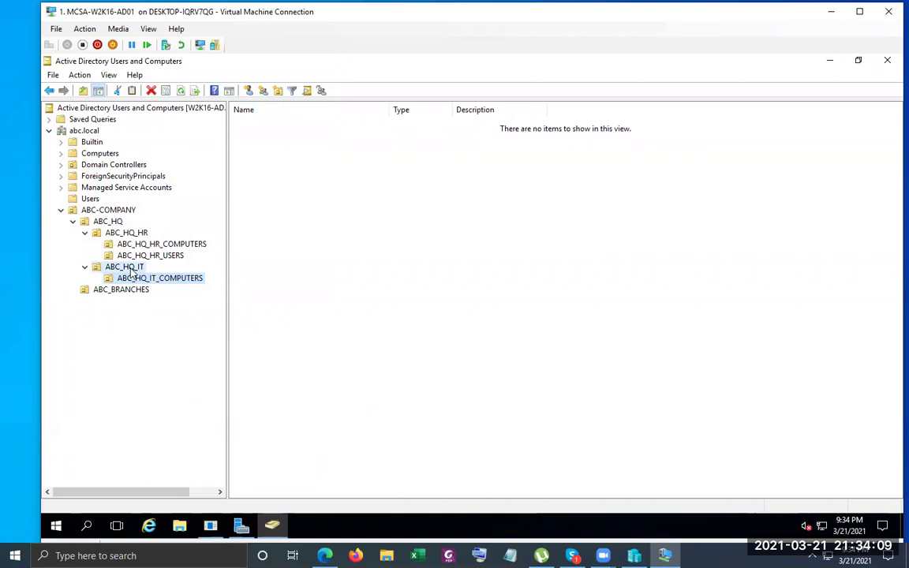
{"action": "right_click", "coordinate": [129, 270]}
{"action": "mouse_move", "coordinate": [233, 322]}
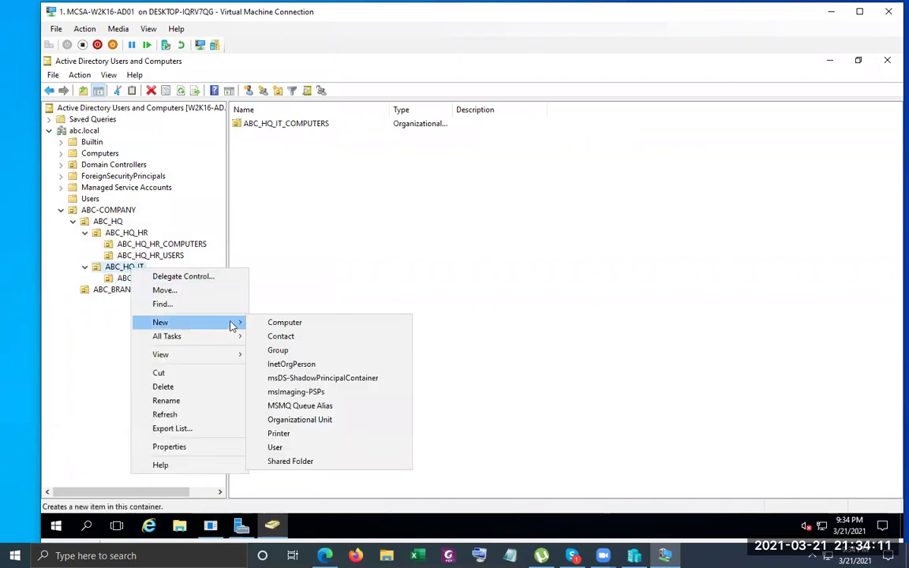
{"action": "left_click", "coordinate": [349, 421]}
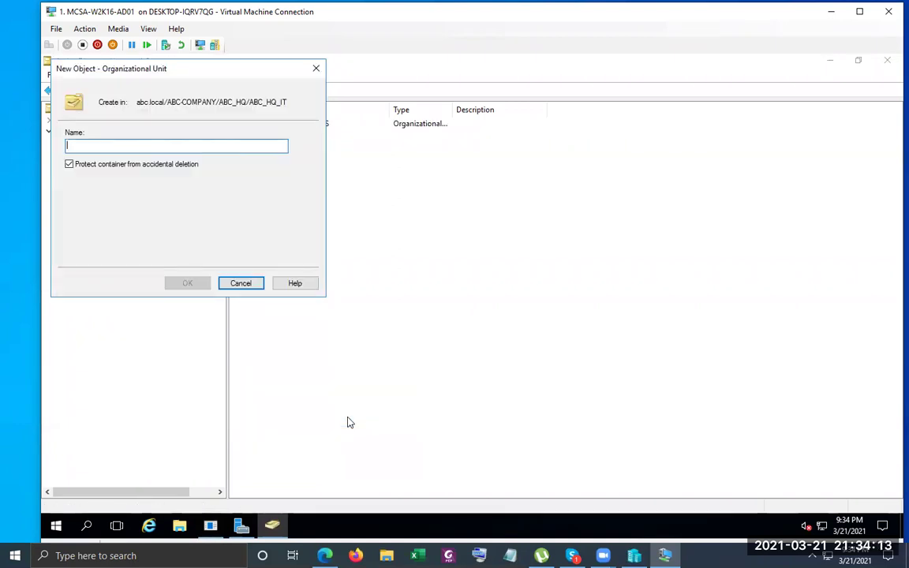
{"action": "type", "text": "ABC_HQ_IT_USERS"}
{"action": "key", "text": "Return"}
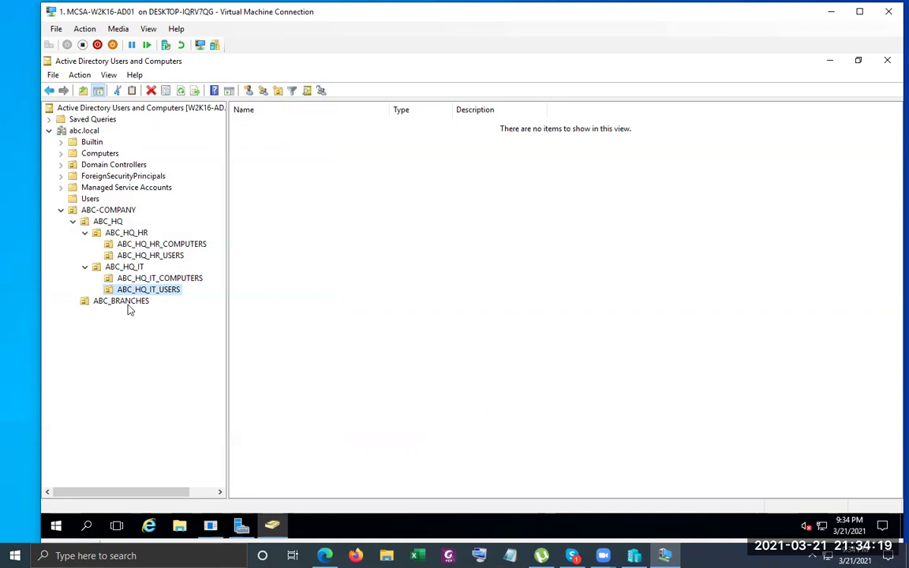
{"action": "left_click", "coordinate": [188, 281]}
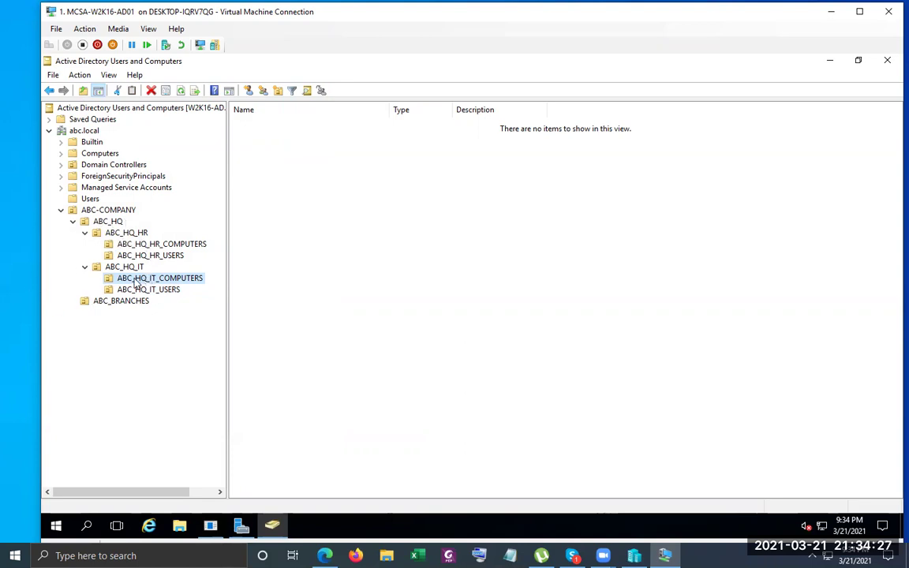
Step: Launch Group Policy Management from Server Manager's Tools menu
{"action": "left_click", "coordinate": [248, 531]}
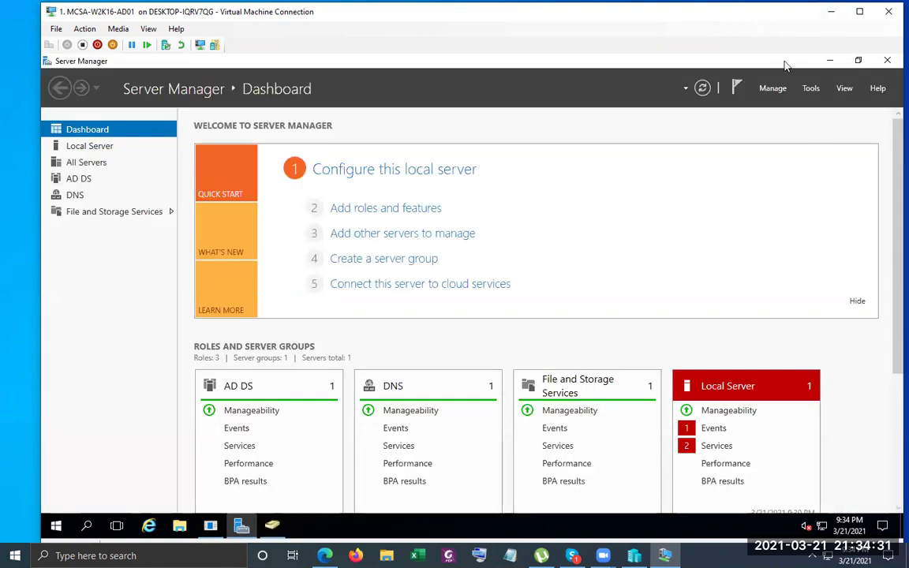
{"action": "left_click", "coordinate": [813, 89]}
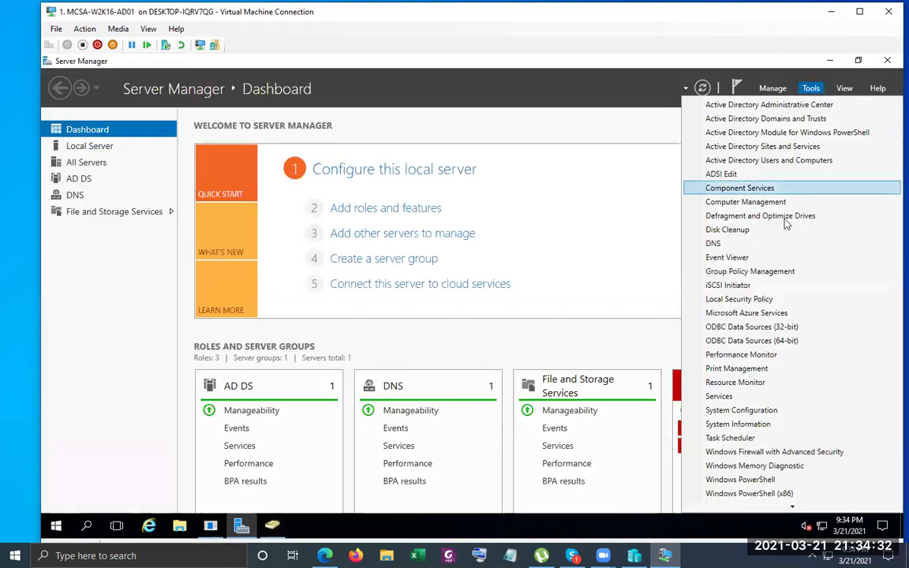
{"action": "left_click", "coordinate": [779, 273]}
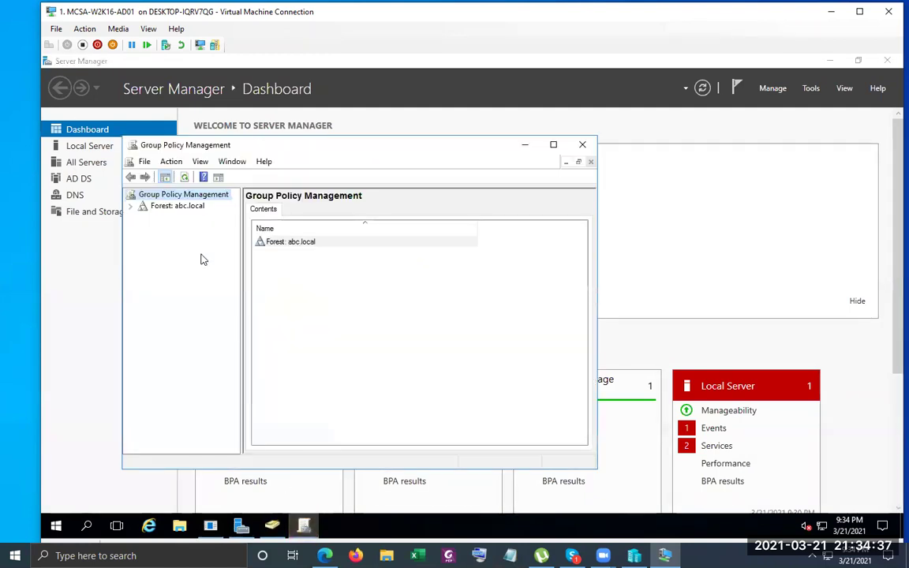
Step: Expand abc.local through ABC-COMPANY, ABC_HQ and ABC_HQ_HR to ABC_HQ_HR_COMPUTERS
{"action": "double_click", "coordinate": [171, 206]}
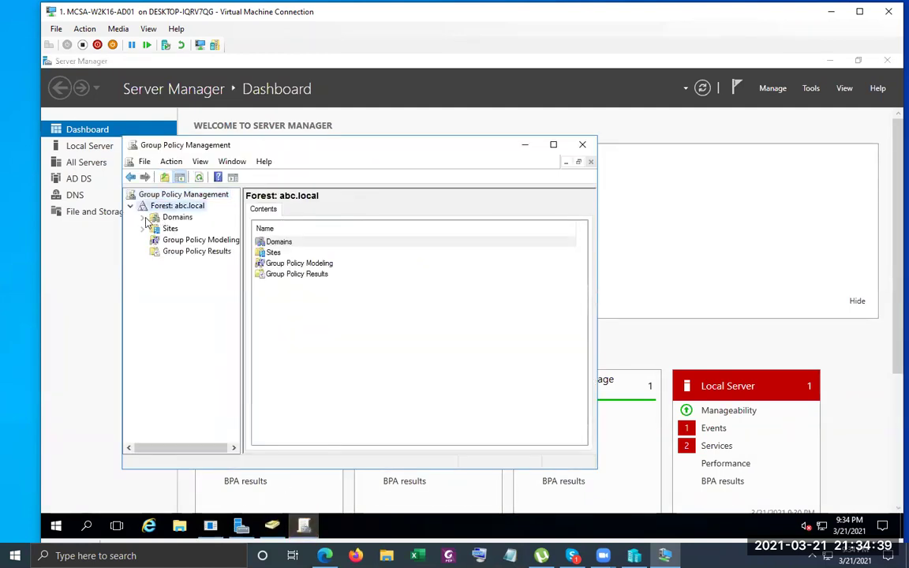
{"action": "left_click", "coordinate": [155, 228]}
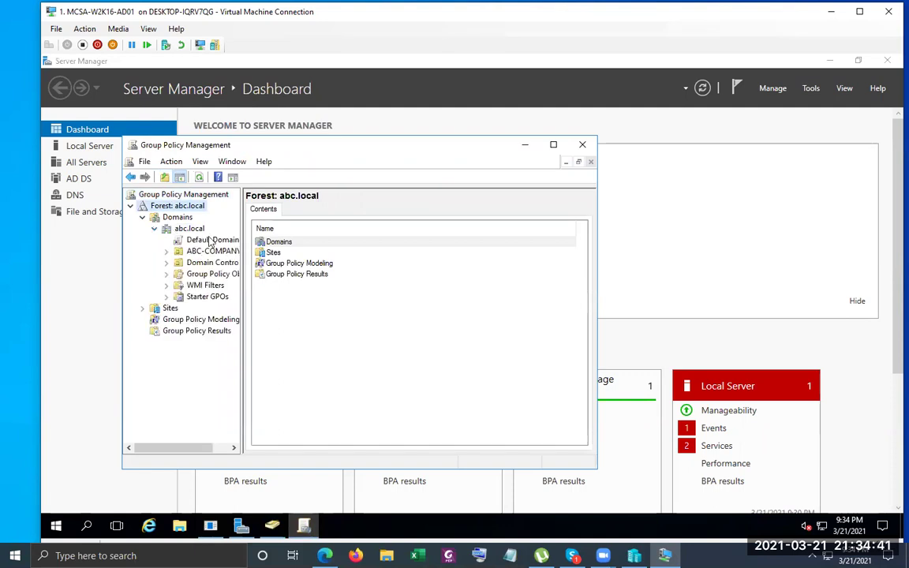
{"action": "left_click_drag", "start_coordinate": [244, 242], "coordinate": [310, 237]}
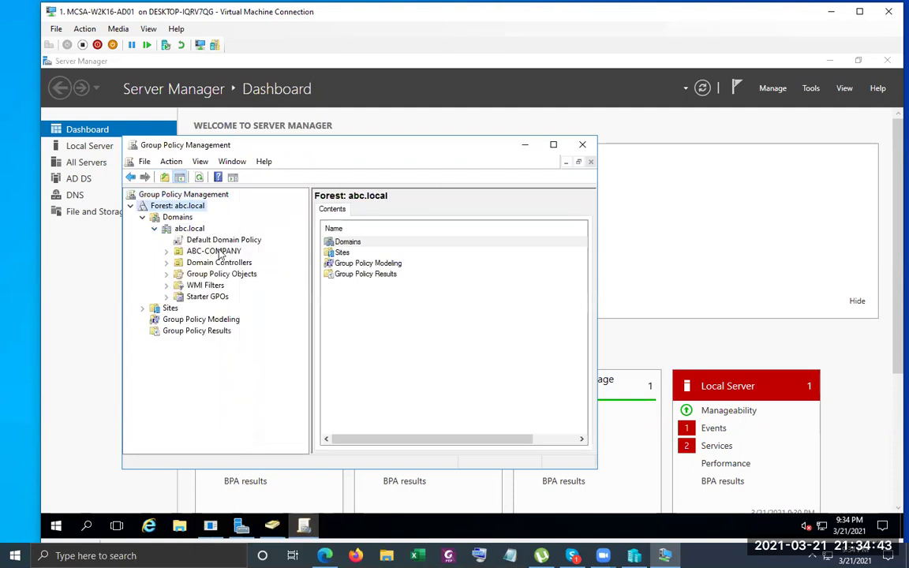
{"action": "double_click", "coordinate": [203, 251]}
{"action": "left_click", "coordinate": [217, 262]}
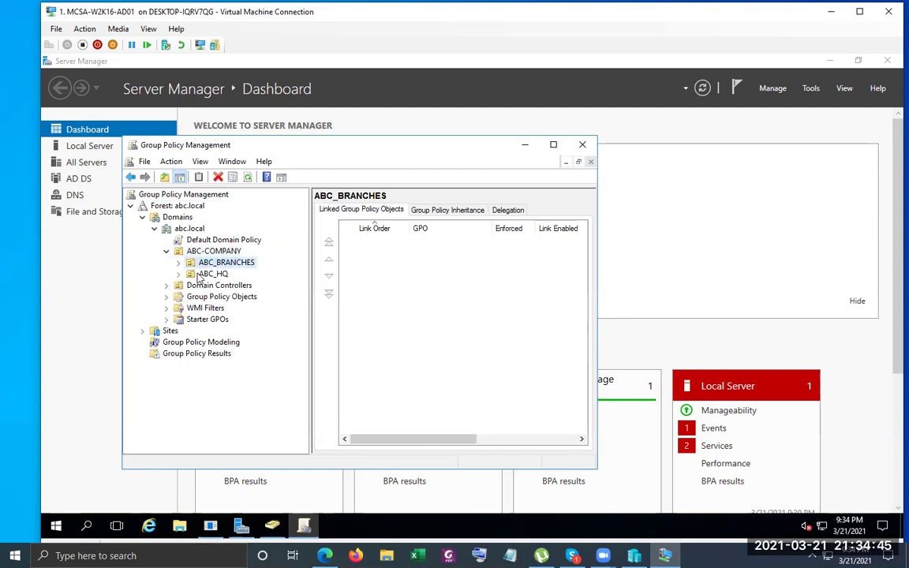
{"action": "left_click", "coordinate": [199, 274]}
{"action": "double_click", "coordinate": [201, 274]}
{"action": "double_click", "coordinate": [212, 285]}
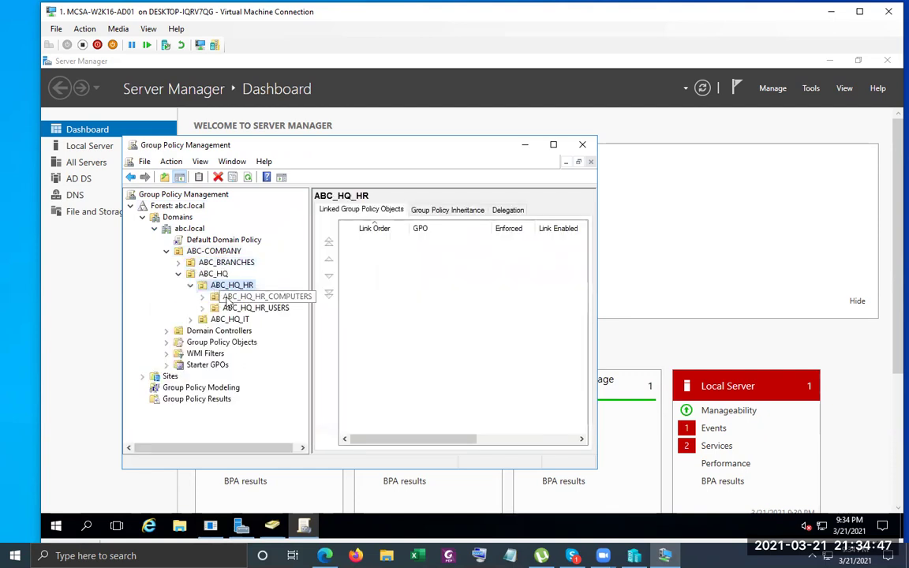
{"action": "left_click", "coordinate": [235, 298]}
{"action": "right_click", "coordinate": [237, 299]}
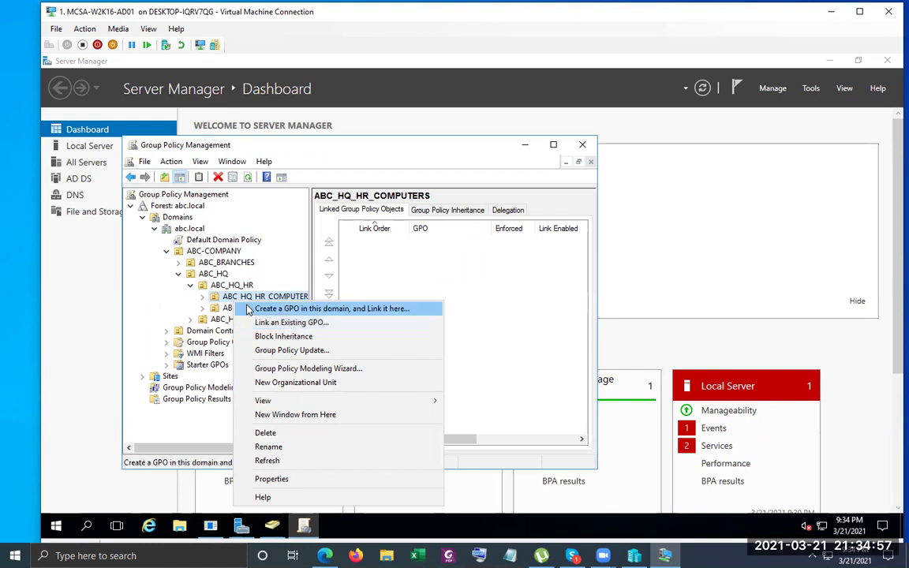
Step: Dismiss the context menu, select ABC_HQ_HR_USERS and ABC_HQ_HR_COMPUTERS, then move to Active Directory Users and Computers
{"action": "left_click", "coordinate": [215, 298]}
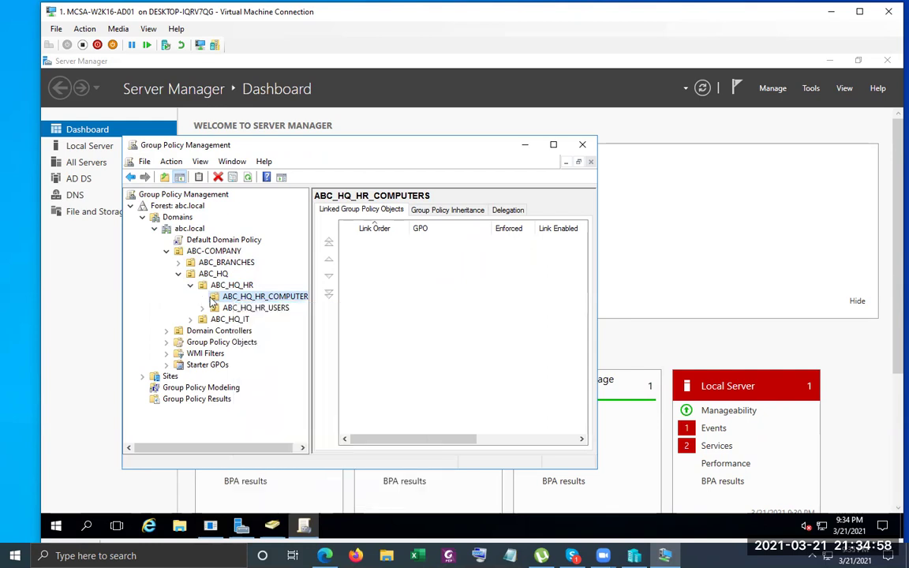
{"action": "left_click", "coordinate": [261, 309]}
{"action": "left_click", "coordinate": [261, 297]}
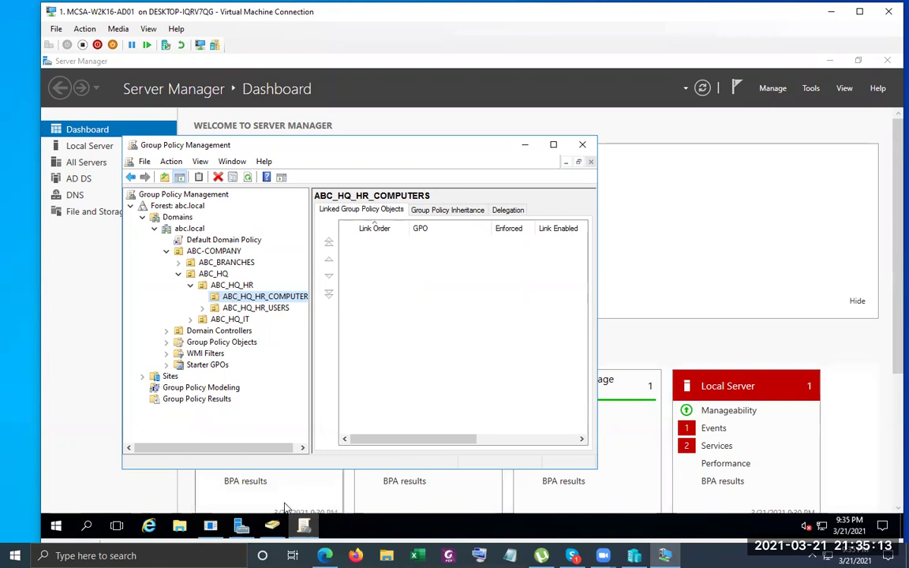
{"action": "left_click", "coordinate": [273, 527]}
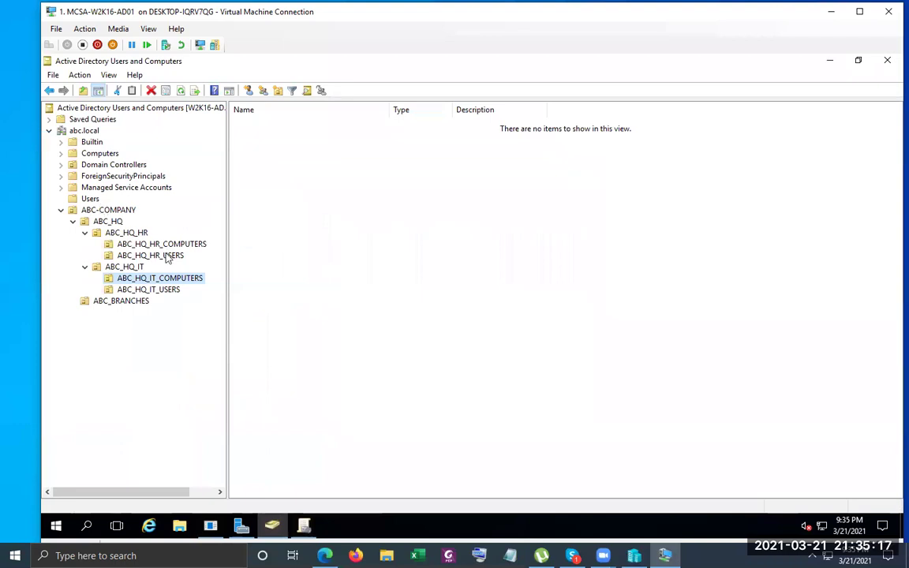
{"action": "right_click", "coordinate": [172, 262]}
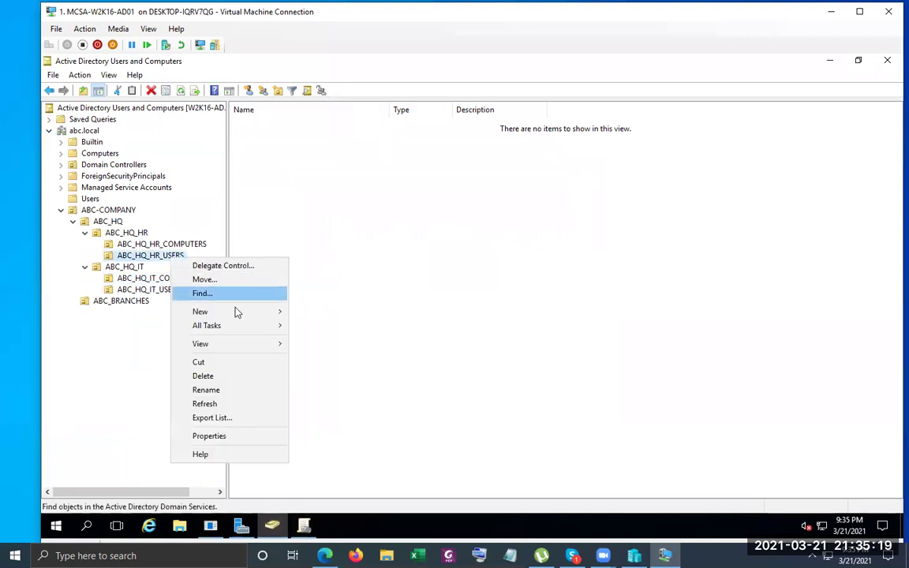
{"action": "mouse_move", "coordinate": [241, 312]}
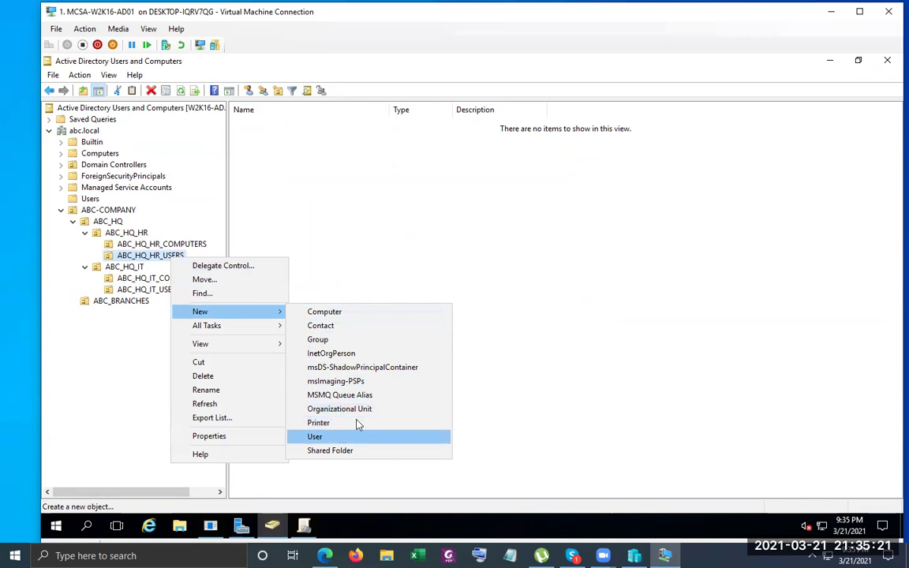
{"action": "left_click", "coordinate": [662, 206]}
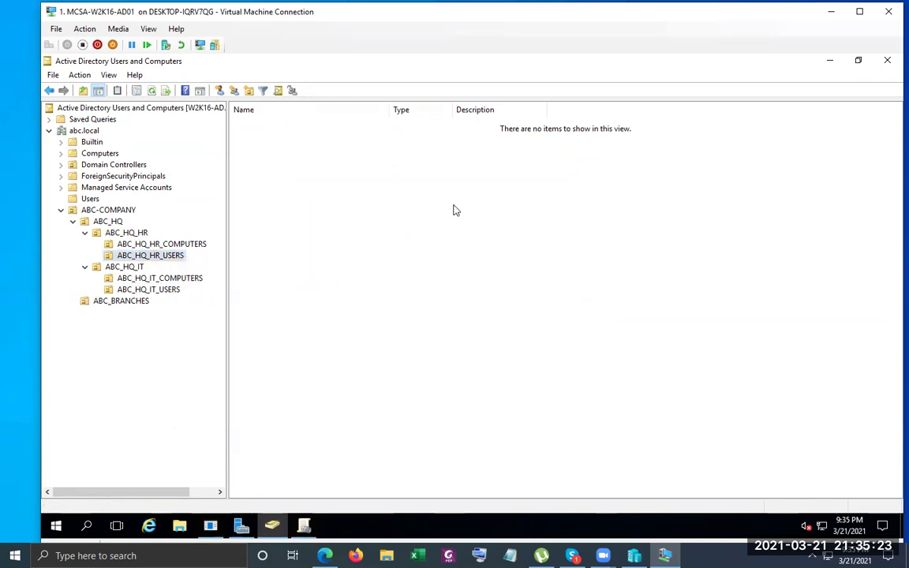
{"action": "left_click", "coordinate": [155, 259]}
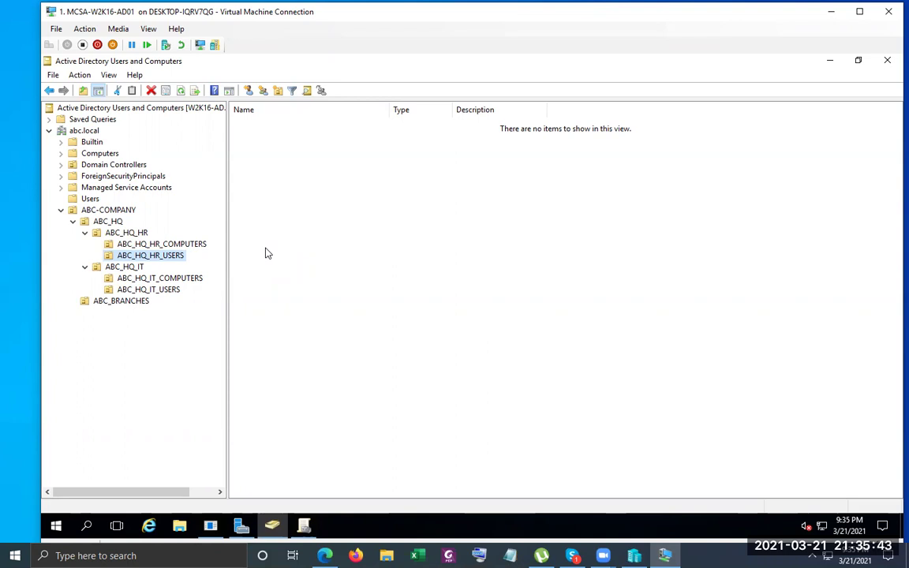
Step: View the Computers container, then the empty ABC_HQ_HR_COMPUTERS organisational unit
{"action": "left_click", "coordinate": [95, 153]}
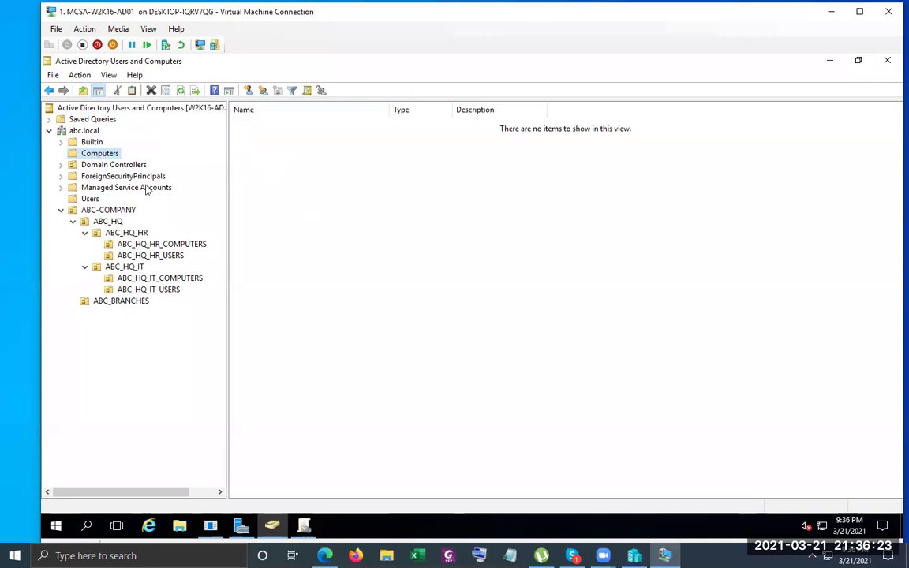
{"action": "left_click", "coordinate": [158, 245]}
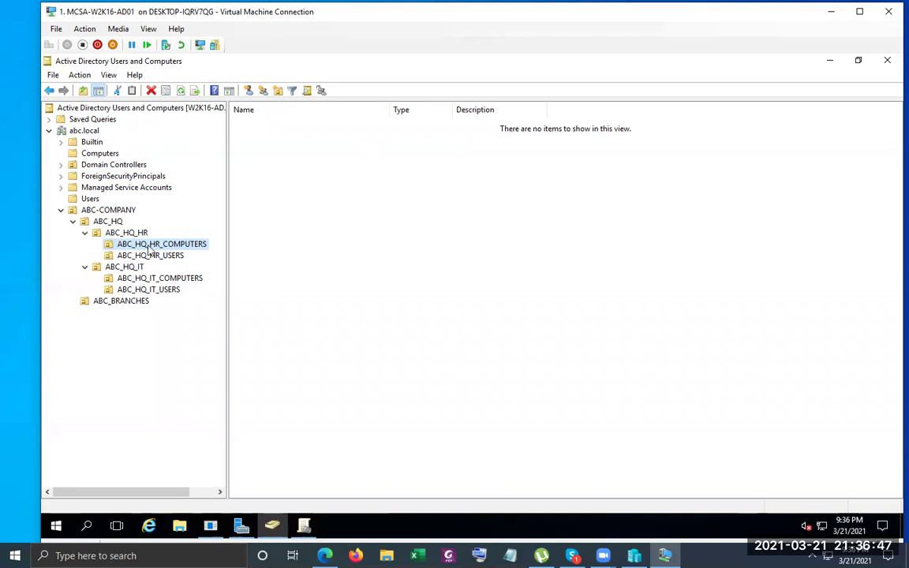
{"action": "left_click_drag", "start_coordinate": [304, 130], "coordinate": [749, 388]}
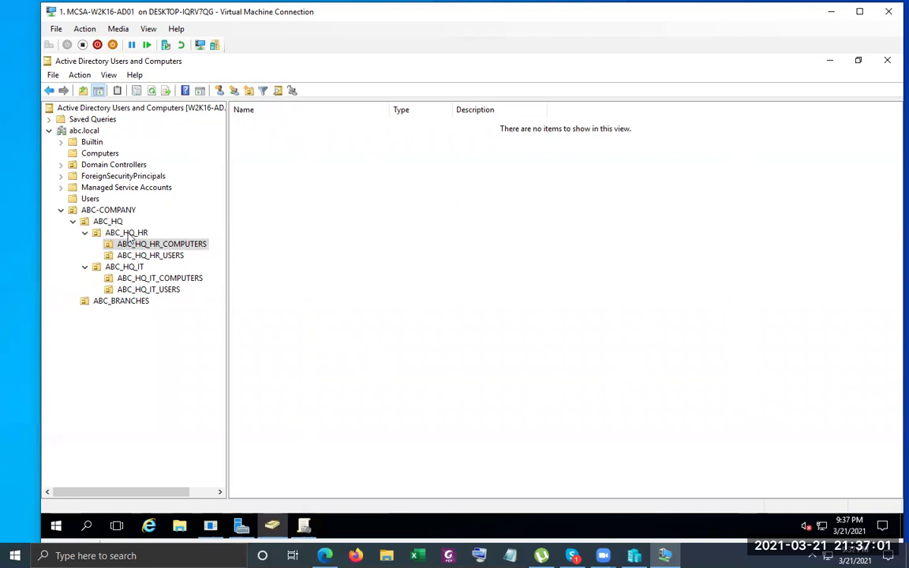
{"action": "left_click", "coordinate": [304, 524]}
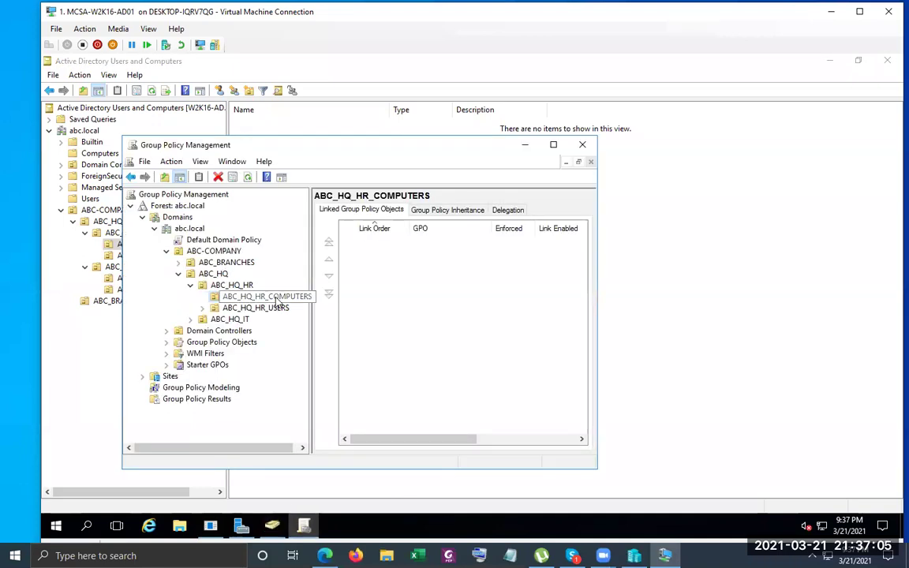
Step: Bring Group Policy Management back in front of Active Directory Users and Computers
{"action": "left_click", "coordinate": [69, 326]}
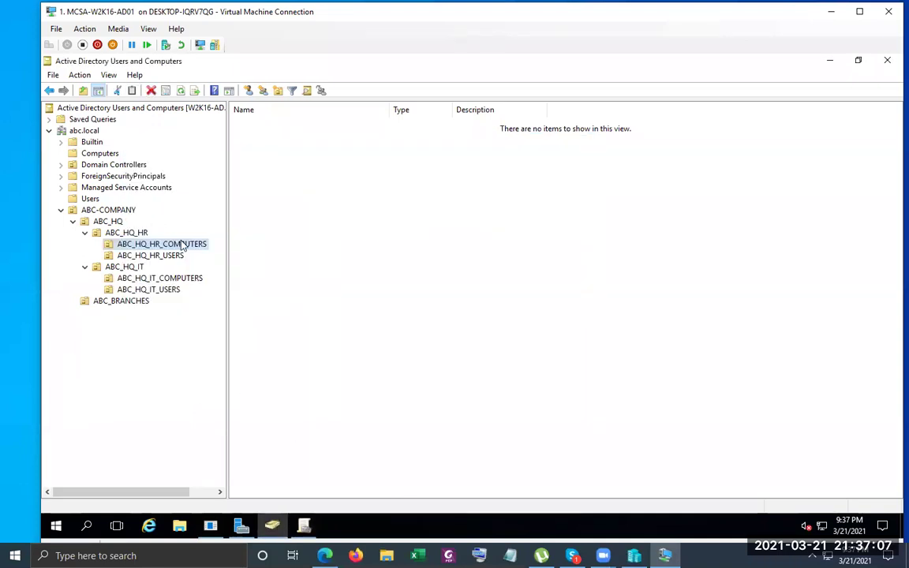
{"action": "left_click", "coordinate": [319, 133]}
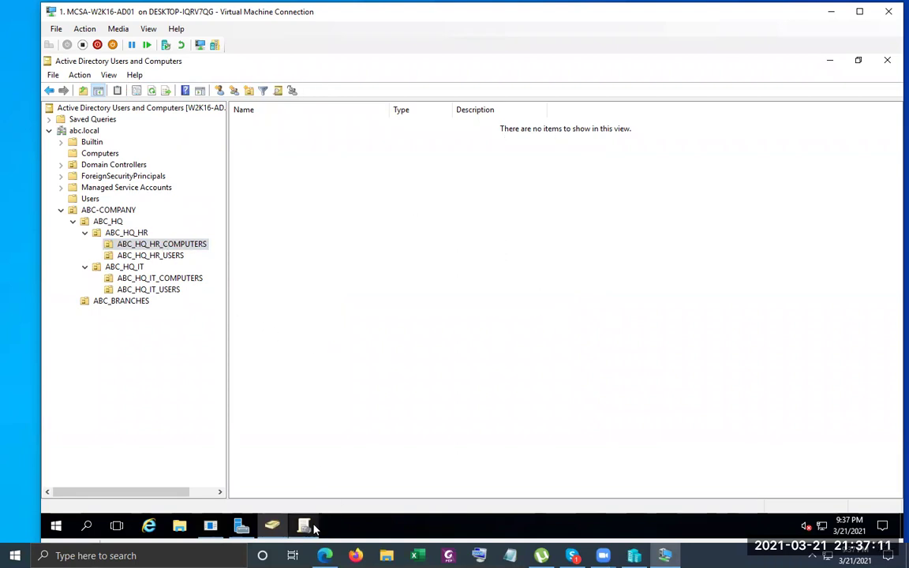
{"action": "left_click", "coordinate": [304, 526]}
Step: Start creating a GPO linked to ABC_HQ_HR_COMPUTERS, then cancel without creating it
{"action": "right_click", "coordinate": [266, 297]}
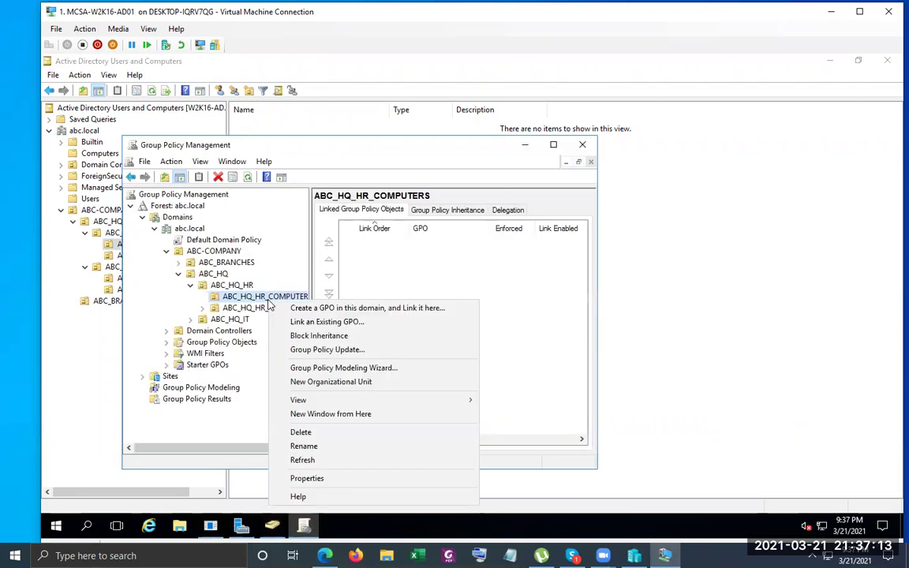
{"action": "left_click", "coordinate": [357, 309]}
{"action": "left_click", "coordinate": [449, 347]}
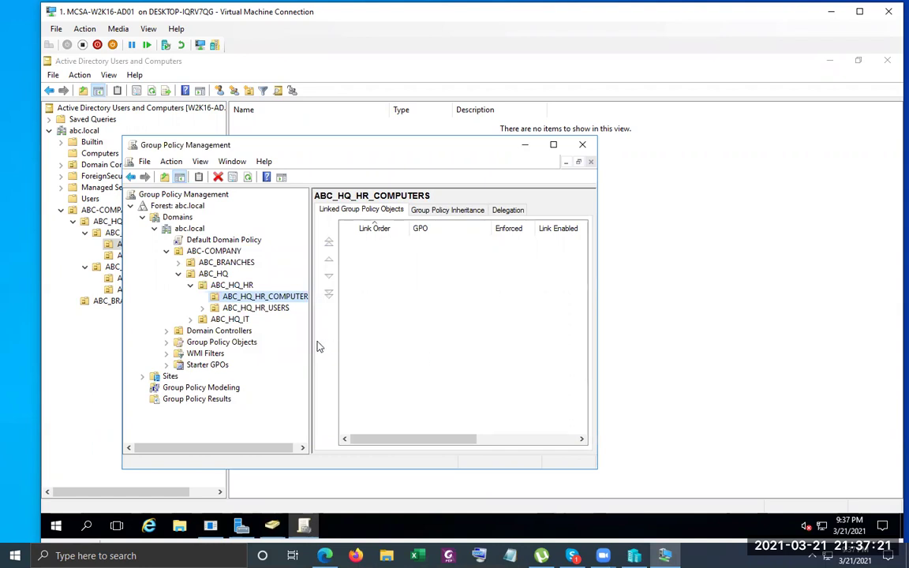
Step: Select ABC_HQ_HR_COMPUTERS, widen the tree pane and maximize the Group Policy Management window
{"action": "left_click", "coordinate": [278, 298]}
{"action": "left_click_drag", "start_coordinate": [311, 237], "coordinate": [347, 235]}
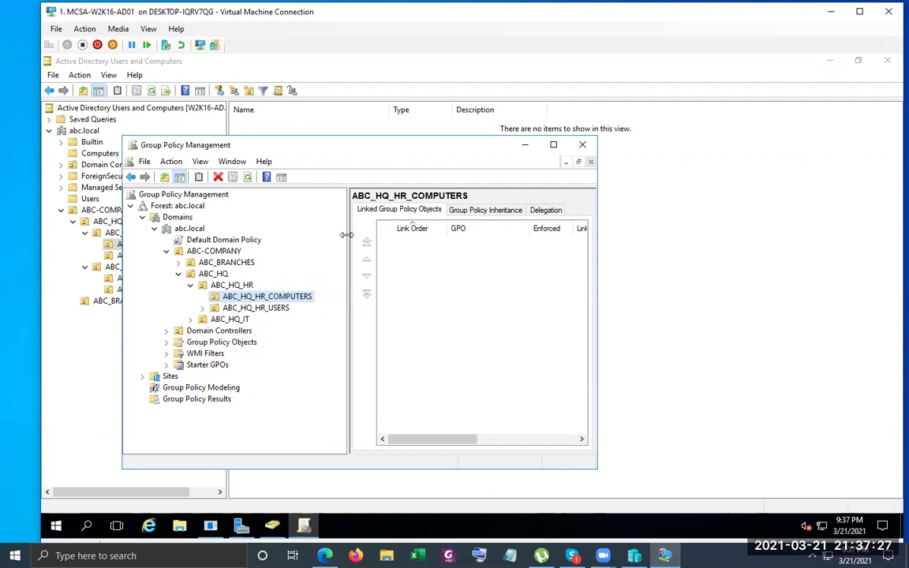
{"action": "left_click", "coordinate": [554, 146]}
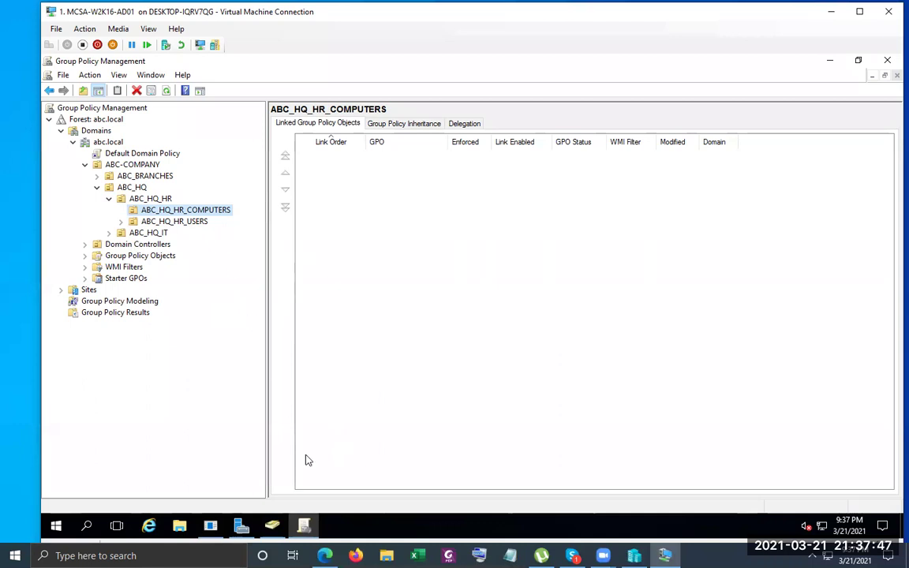
Step: Minimize Group Policy Management to reveal Users and Computers, then restore it from the taskbar
{"action": "mouse_move", "coordinate": [300, 534]}
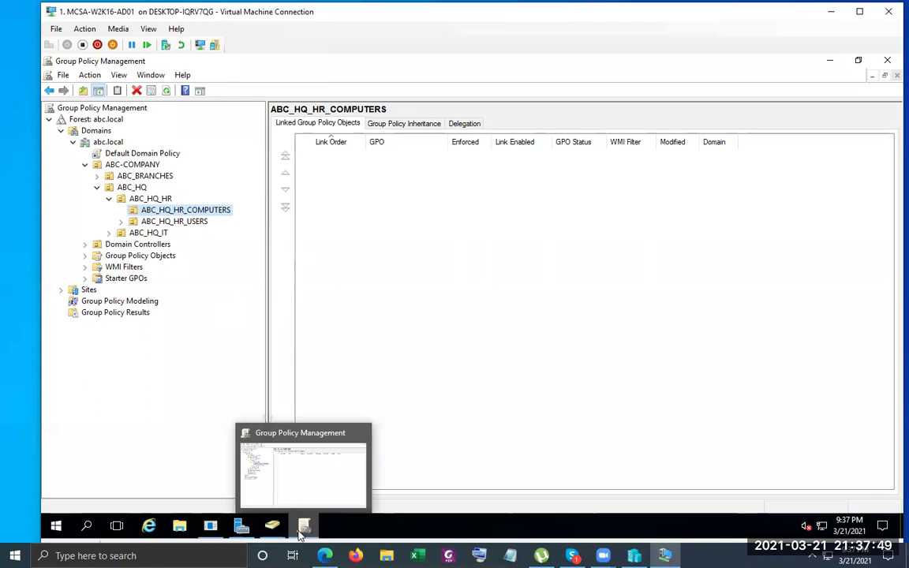
{"action": "left_click", "coordinate": [303, 528]}
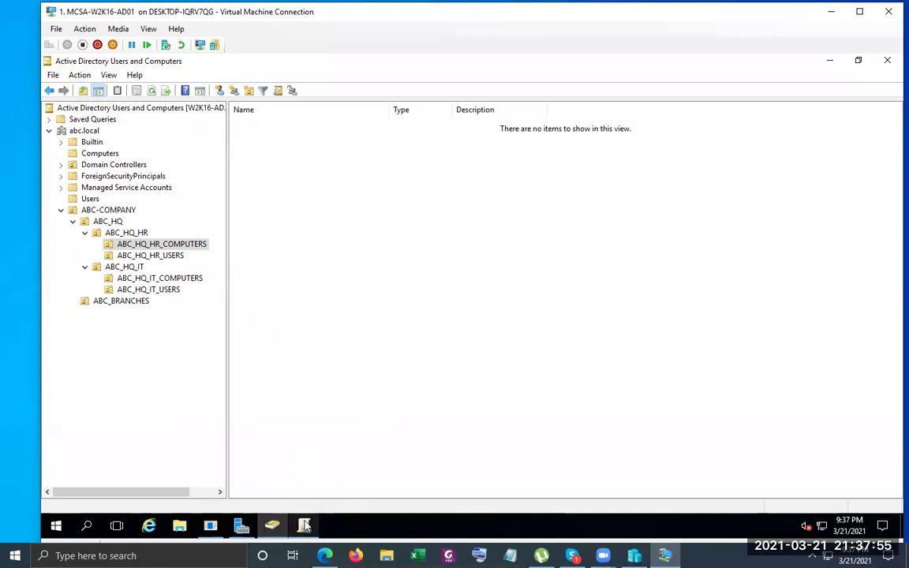
{"action": "mouse_move", "coordinate": [306, 525]}
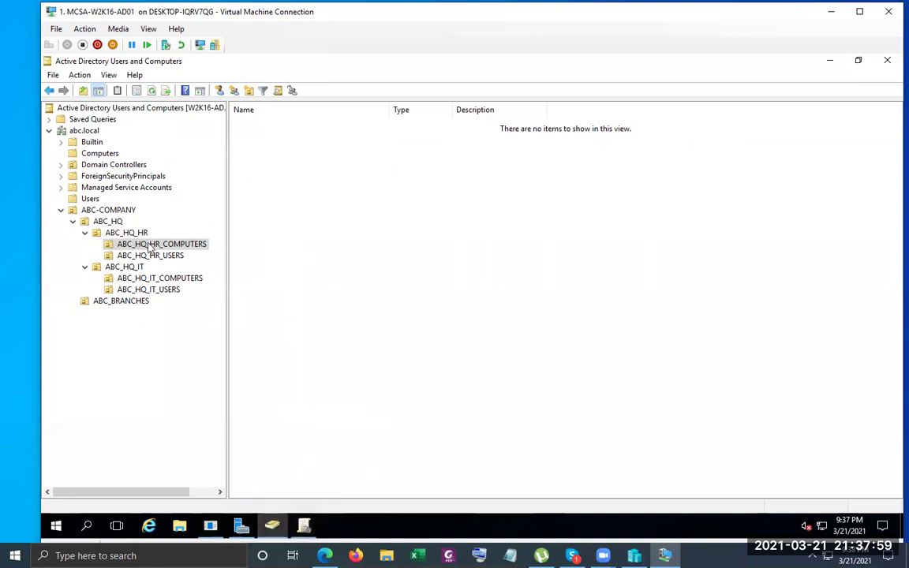
{"action": "left_click", "coordinate": [304, 526]}
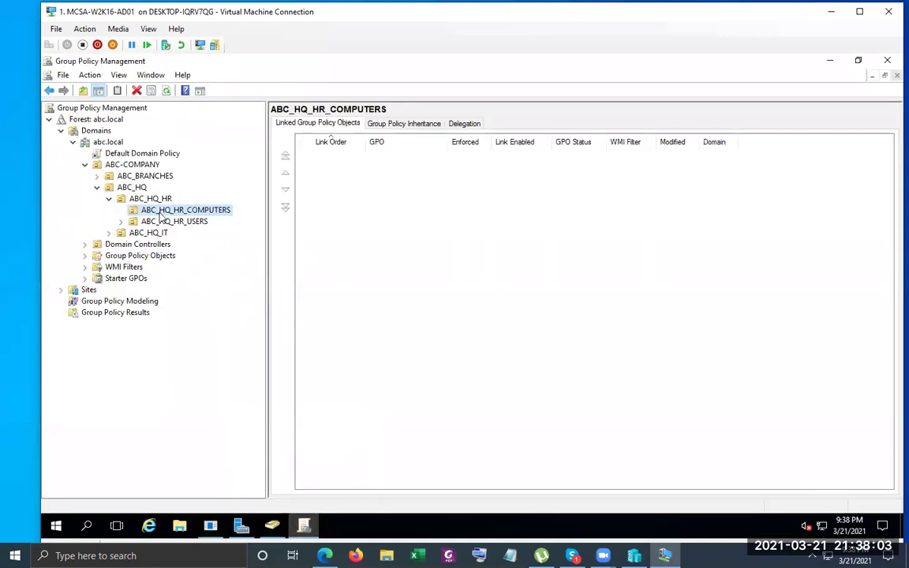
Step: Review the GPO context menus for ABC_HQ_HR_COMPUTERS, ABC_HQ_IT and ABC-COMPANY without choosing anything
{"action": "right_click", "coordinate": [160, 212]}
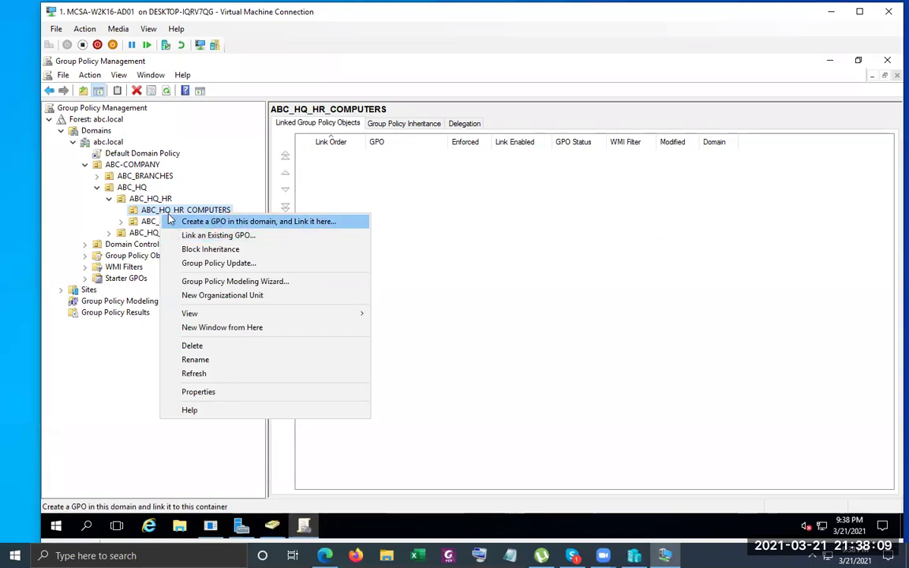
{"action": "left_click", "coordinate": [115, 161]}
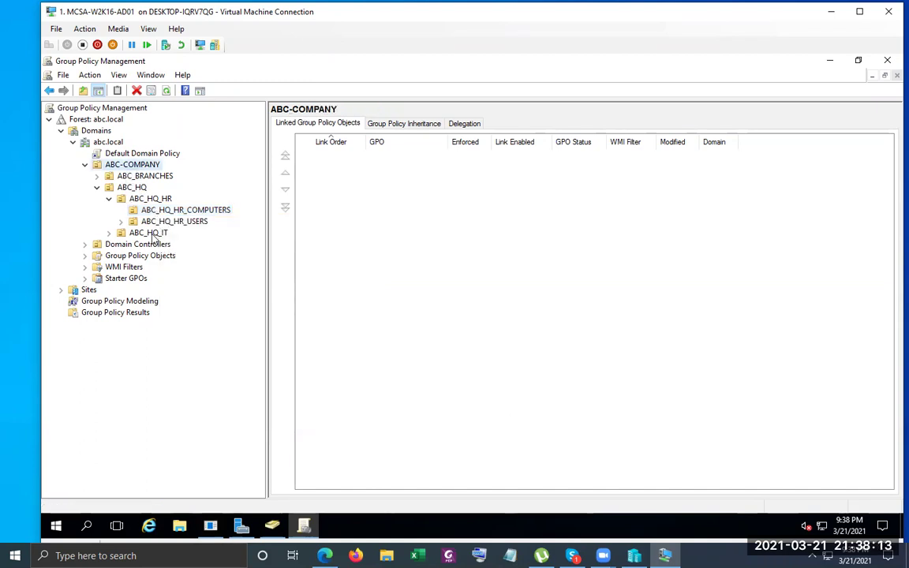
{"action": "right_click", "coordinate": [148, 233]}
{"action": "left_click", "coordinate": [112, 164]}
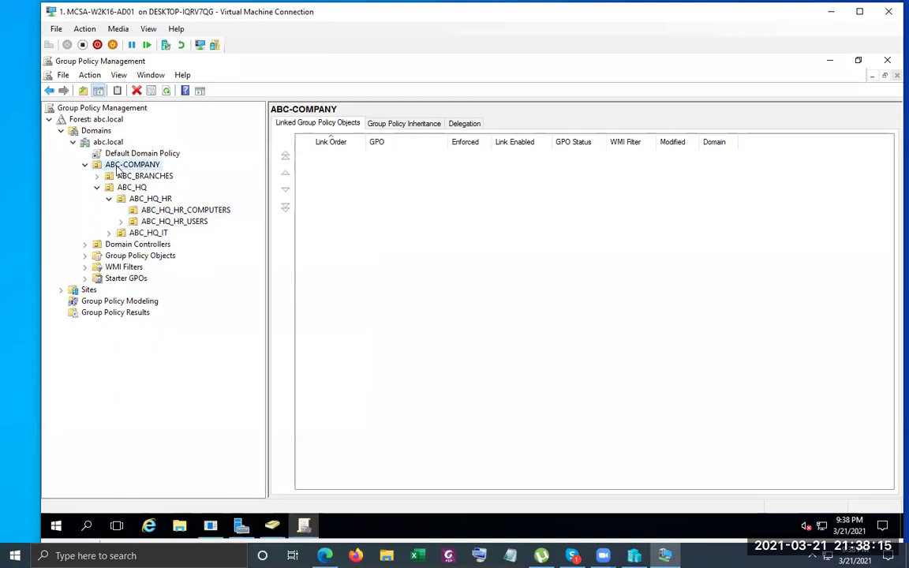
{"action": "right_click", "coordinate": [115, 165]}
{"action": "left_click", "coordinate": [66, 226]}
Step: Step from ABC_HQ_IT up to ABC_HQ to view their empty linked GPO lists
{"action": "left_click", "coordinate": [163, 232]}
{"action": "key", "text": "Up"}
{"action": "key", "text": "Up"}
{"action": "key", "text": "Up"}
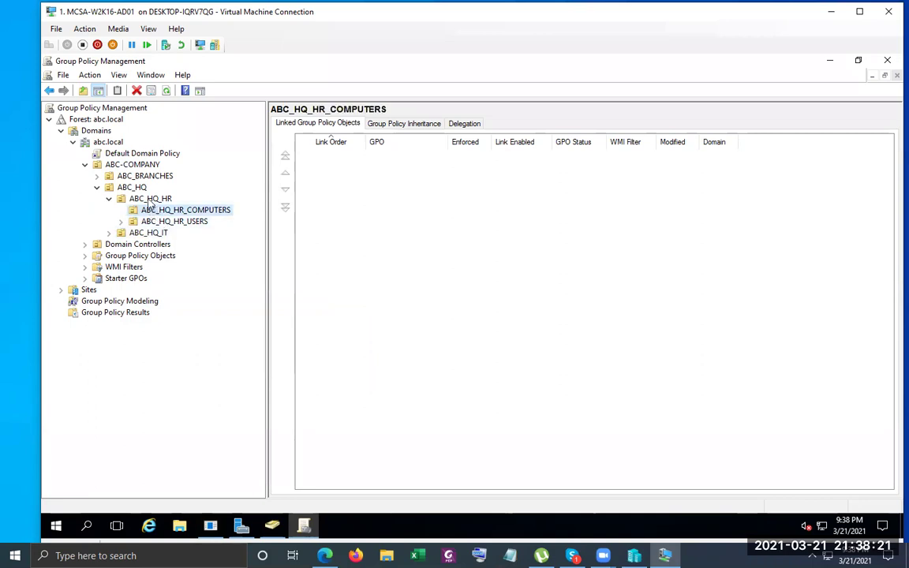
{"action": "left_click", "coordinate": [139, 188]}
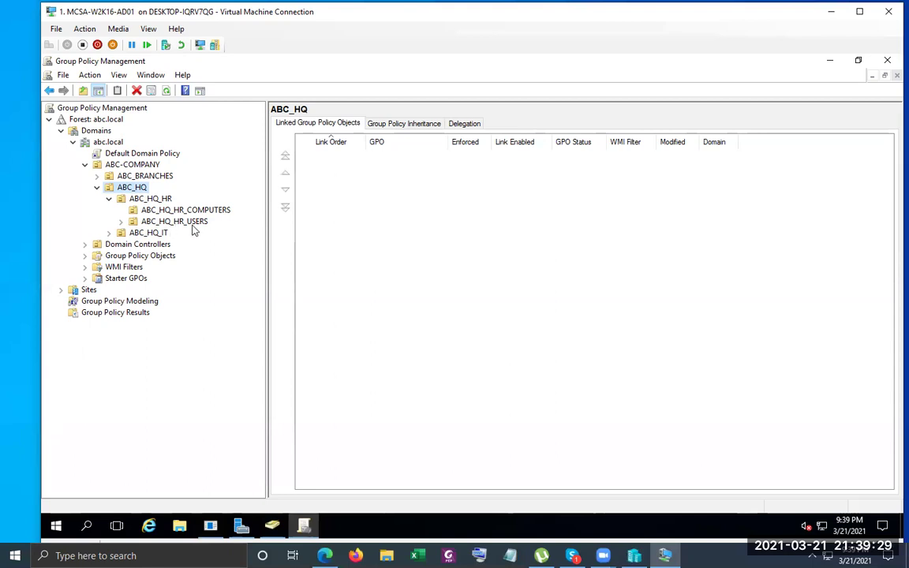
Step: Select ABC_HQ_HR_USERS, then show abc.local's status and its GPO creation menu
{"action": "left_click", "coordinate": [140, 222]}
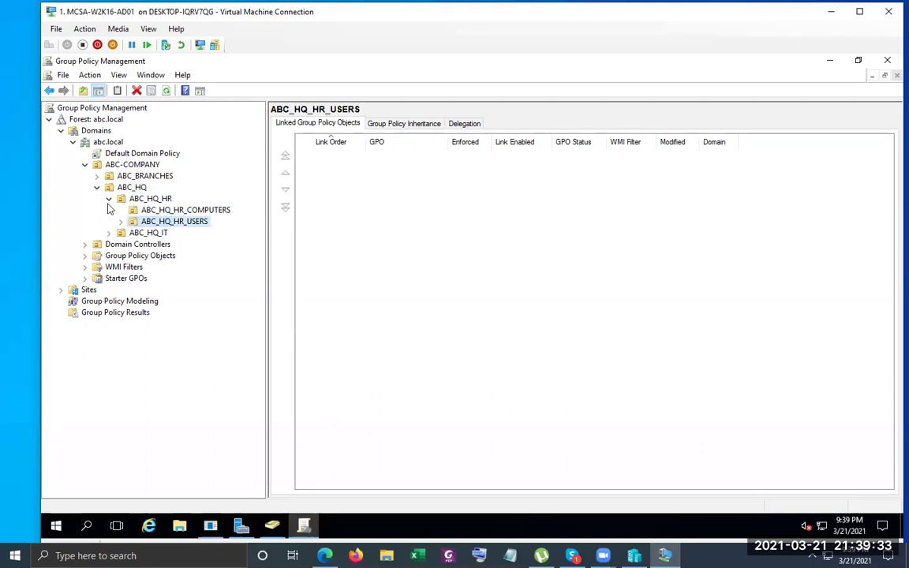
{"action": "left_click", "coordinate": [112, 143]}
{"action": "right_click", "coordinate": [113, 145]}
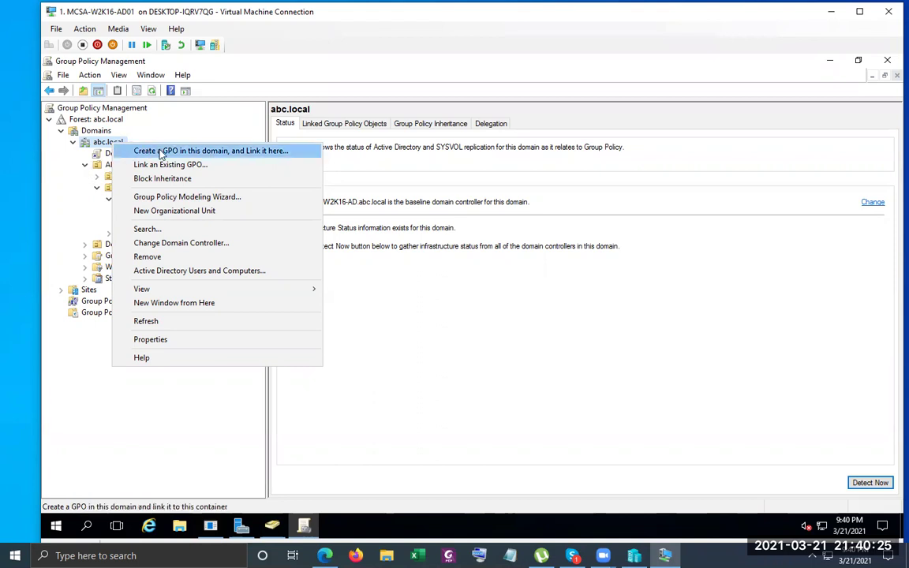
Step: Review the ABC-COMPANY and abc.local context menus, dismissing each without creating a GPO
{"action": "left_click", "coordinate": [61, 194]}
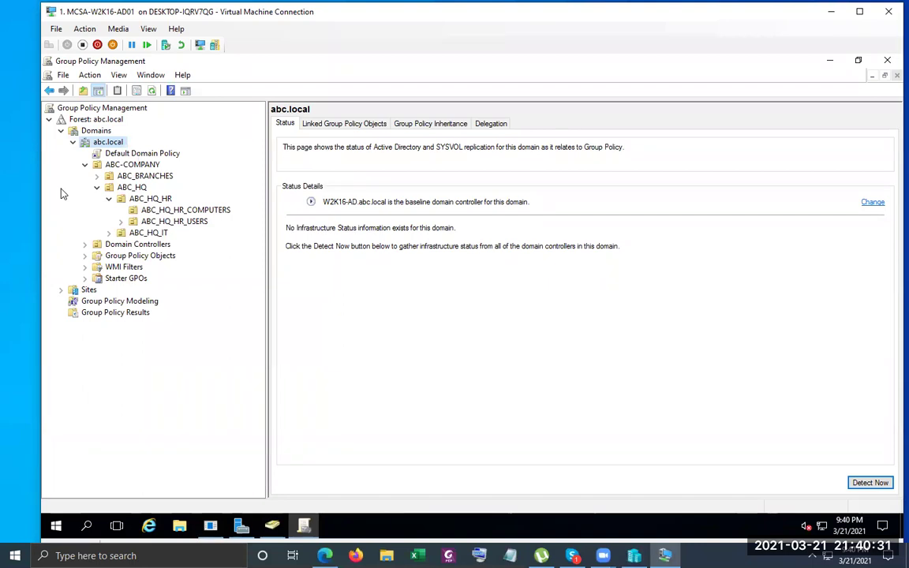
{"action": "right_click", "coordinate": [147, 165]}
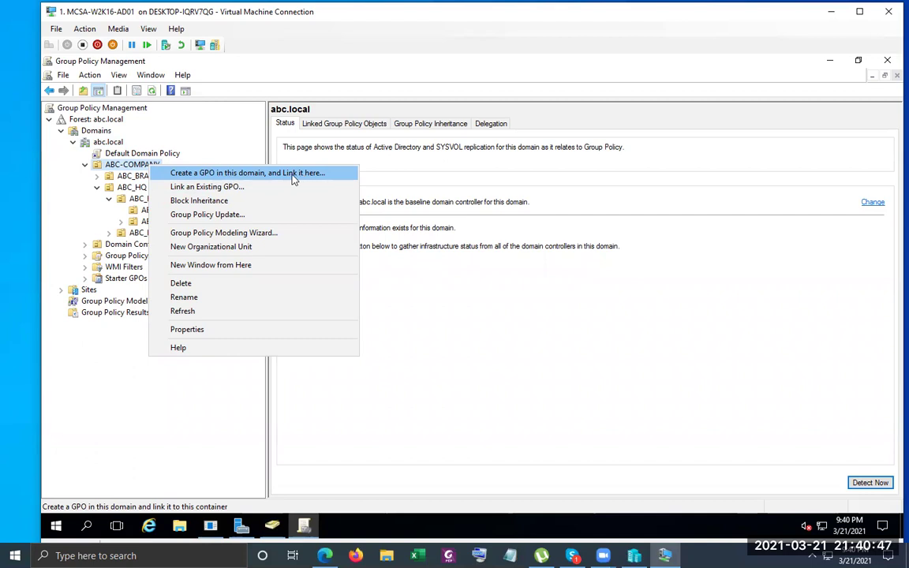
{"action": "left_click", "coordinate": [319, 174]}
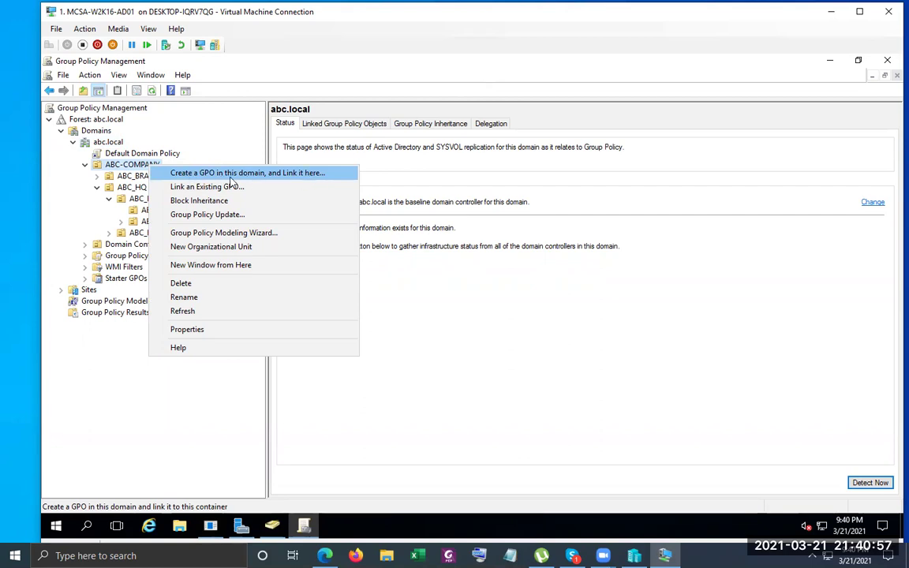
{"action": "left_click", "coordinate": [112, 144]}
{"action": "right_click", "coordinate": [113, 146]}
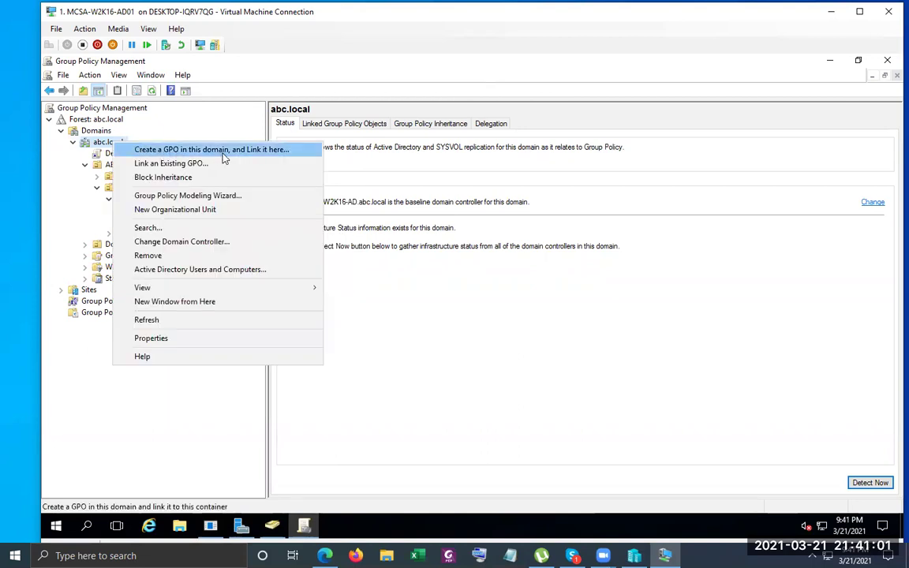
{"action": "left_click", "coordinate": [115, 145]}
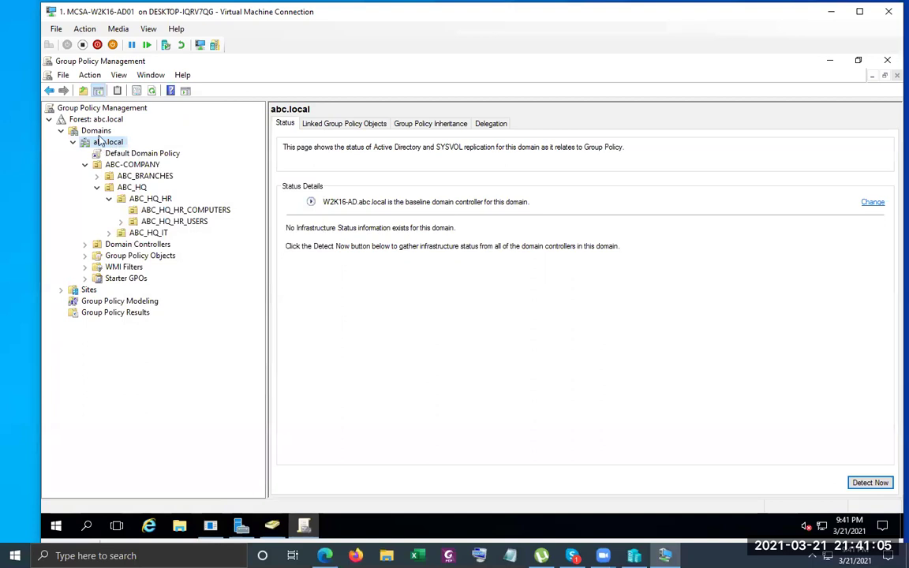
Step: Check the Forest: abc.local options and abc.local's menu again, then dismiss them
{"action": "right_click", "coordinate": [98, 120]}
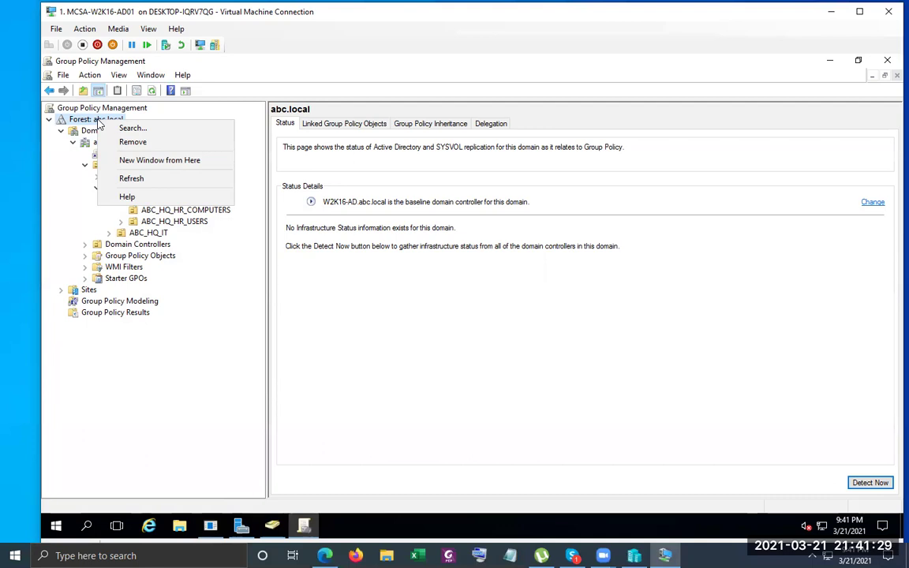
{"action": "left_click", "coordinate": [60, 171]}
{"action": "right_click", "coordinate": [101, 146]}
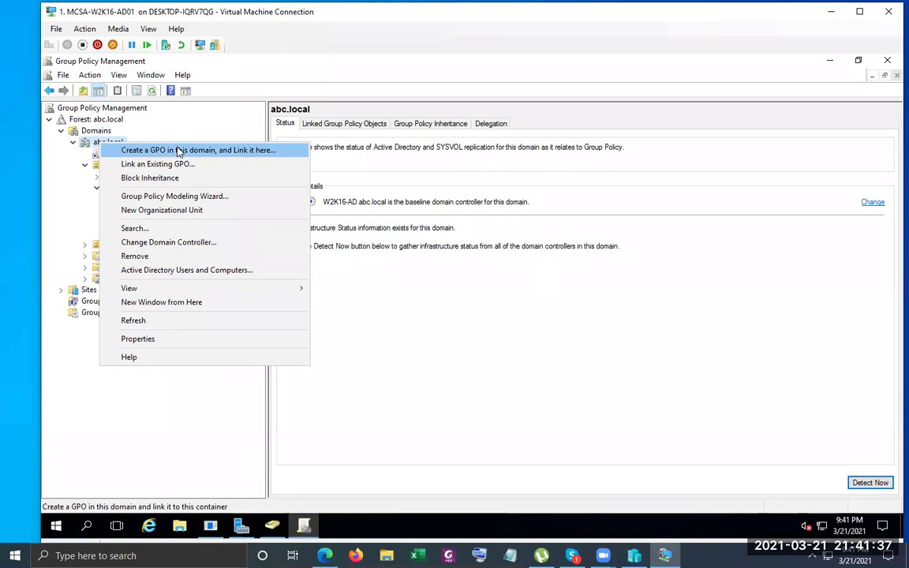
{"action": "left_click", "coordinate": [64, 205]}
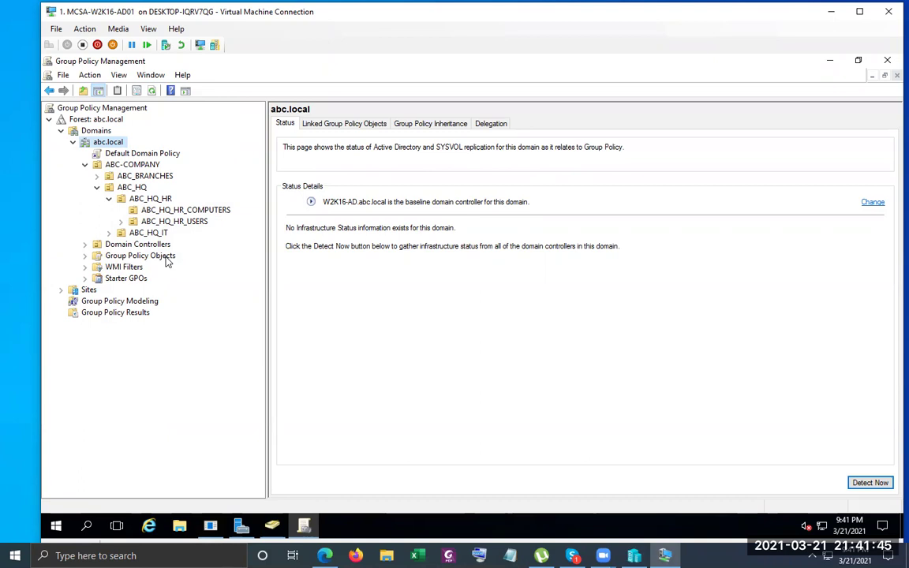
{"action": "left_click", "coordinate": [85, 256]}
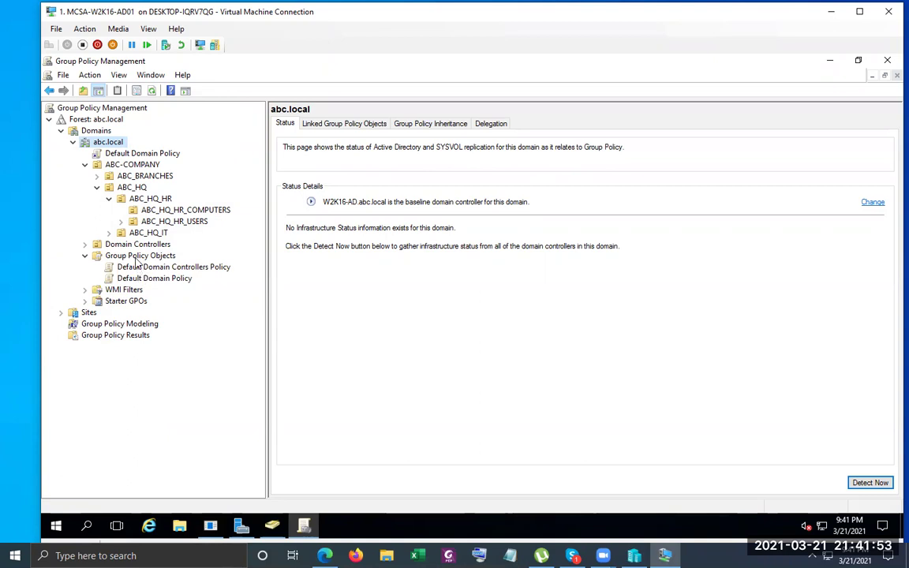
{"action": "left_click", "coordinate": [139, 257]}
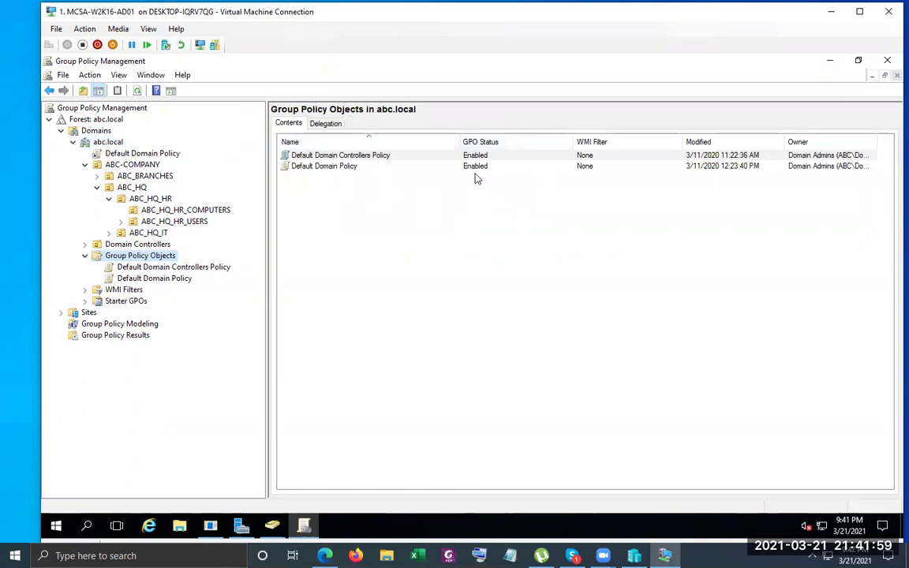
{"action": "left_click_drag", "start_coordinate": [294, 215], "coordinate": [341, 139]}
{"action": "left_click", "coordinate": [379, 274]}
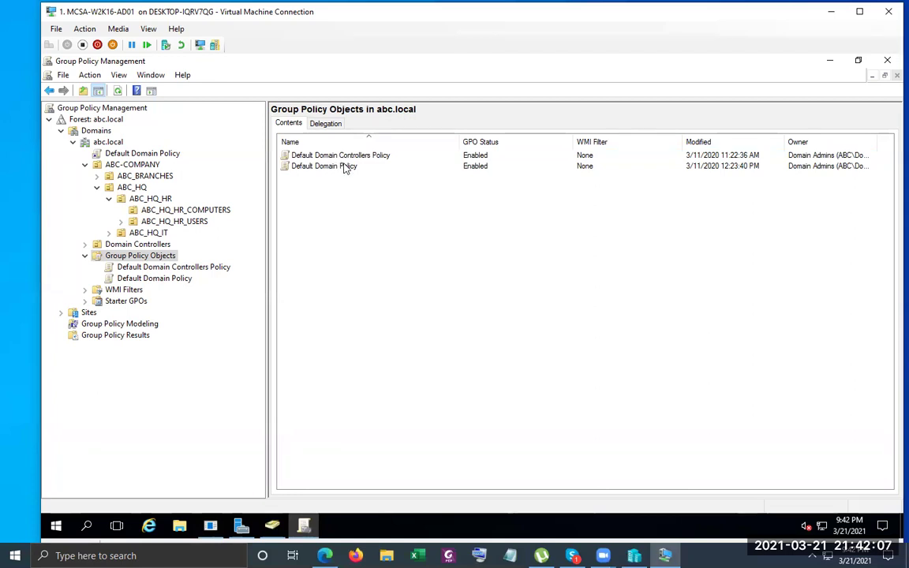
{"action": "left_click_drag", "start_coordinate": [324, 206], "coordinate": [320, 170]}
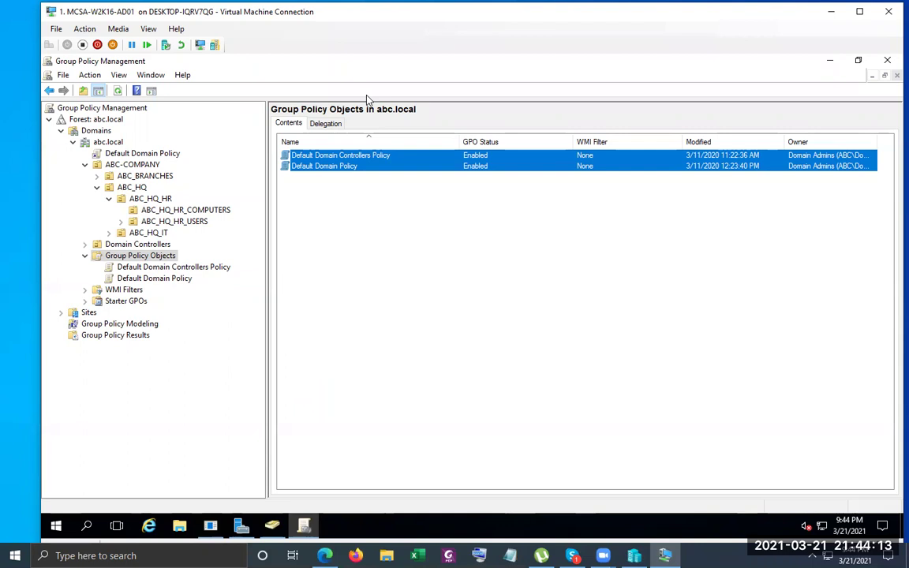
{"action": "left_click", "coordinate": [382, 251]}
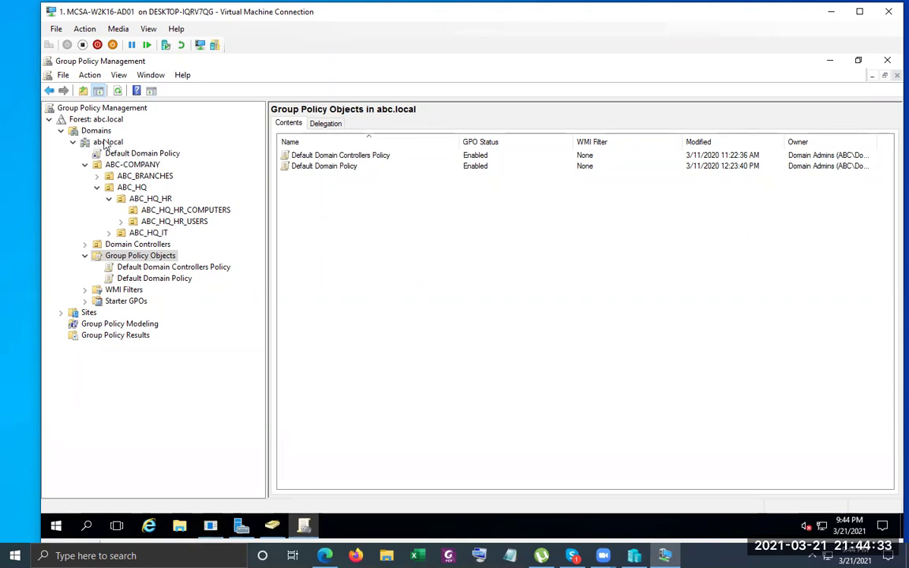
{"action": "left_click", "coordinate": [306, 155]}
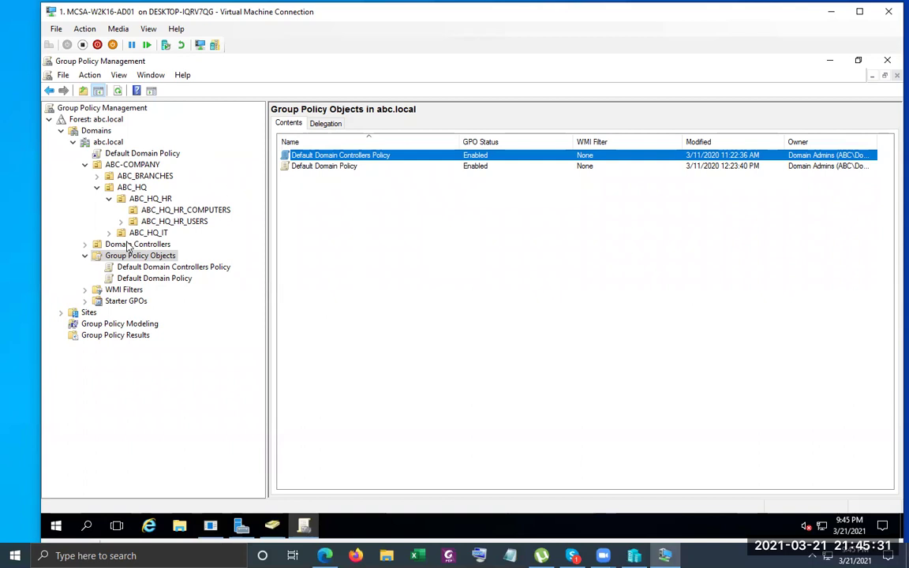
Step: Expand Domain Controllers to show its linked Default Domain Controllers Policy, then select and deselect both GPOs
{"action": "left_click", "coordinate": [86, 245]}
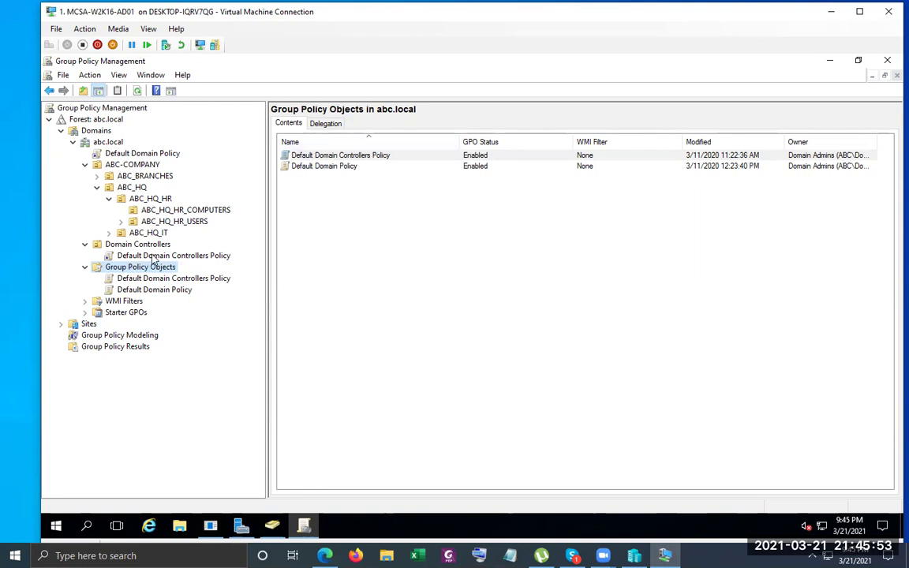
{"action": "left_click_drag", "start_coordinate": [274, 147], "coordinate": [332, 182]}
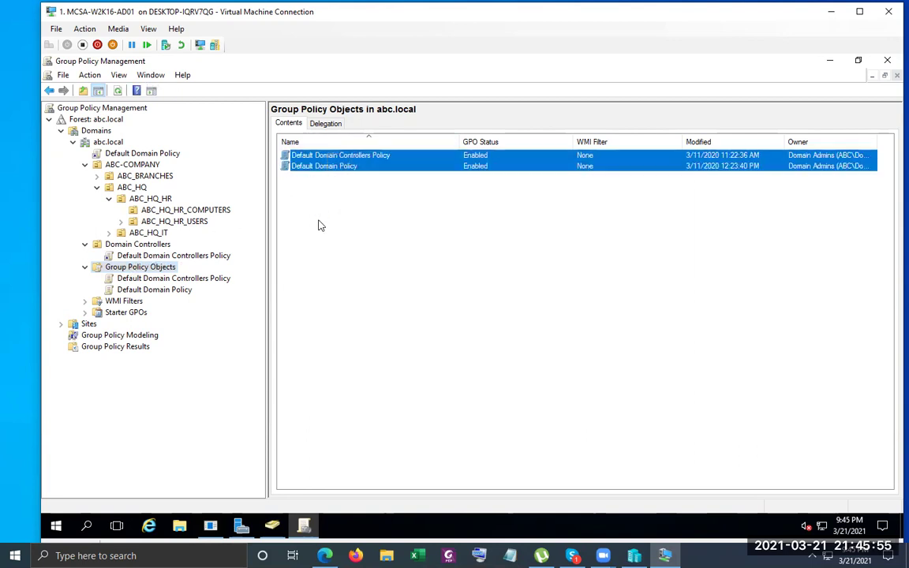
{"action": "left_click", "coordinate": [319, 226]}
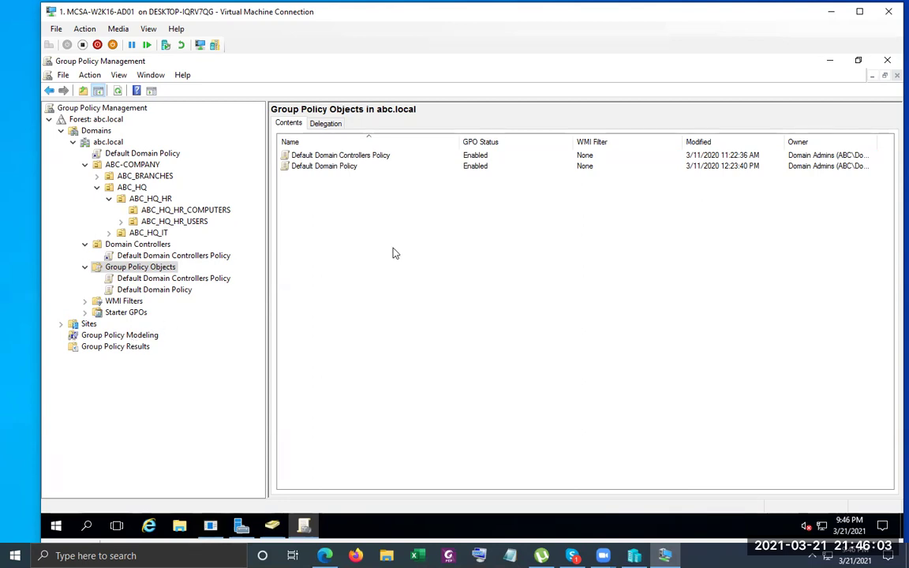
Step: Alternate between the Default Domain Controllers Policy and Default Domain Policy rows in the GPO list
{"action": "left_click", "coordinate": [332, 157]}
{"action": "left_click", "coordinate": [332, 166]}
{"action": "left_click", "coordinate": [330, 156]}
{"action": "left_click", "coordinate": [332, 164]}
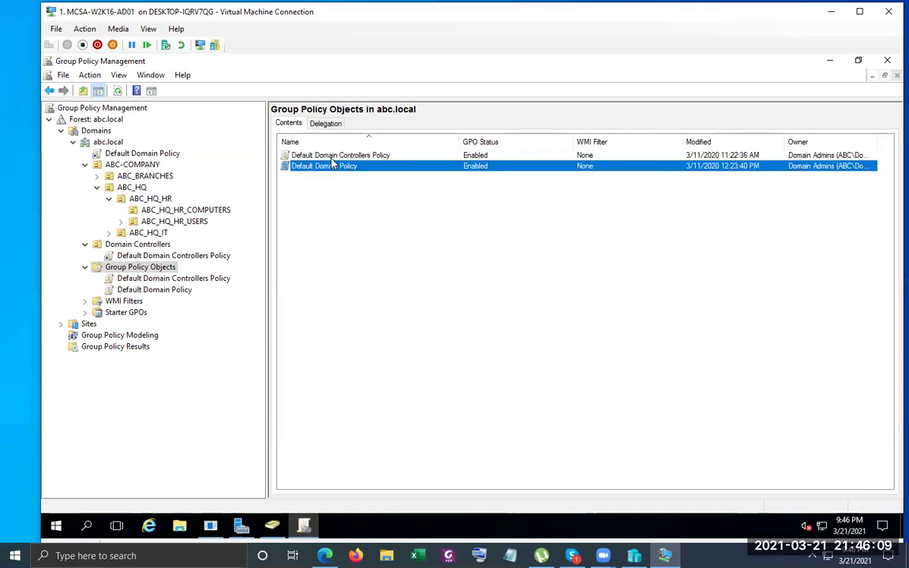
{"action": "left_click", "coordinate": [332, 157]}
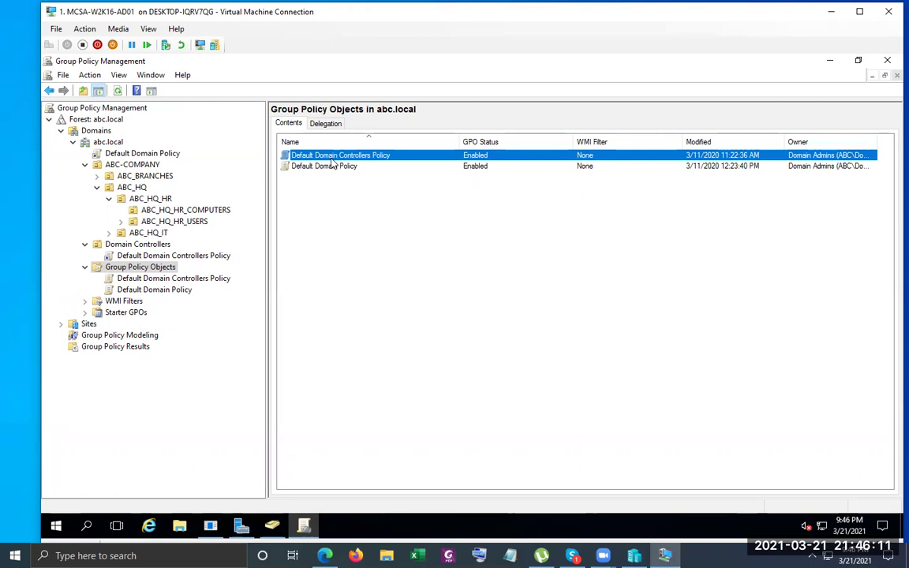
{"action": "left_click", "coordinate": [180, 527]}
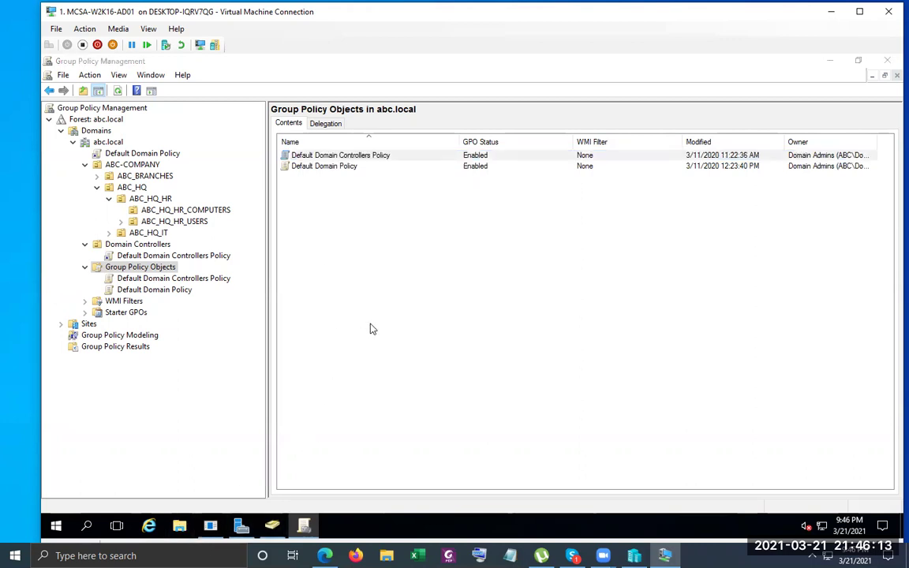
Step: On Local Disk (C:), create a folder keeping the default name 'New folder' and open it
{"action": "left_click", "coordinate": [166, 258]}
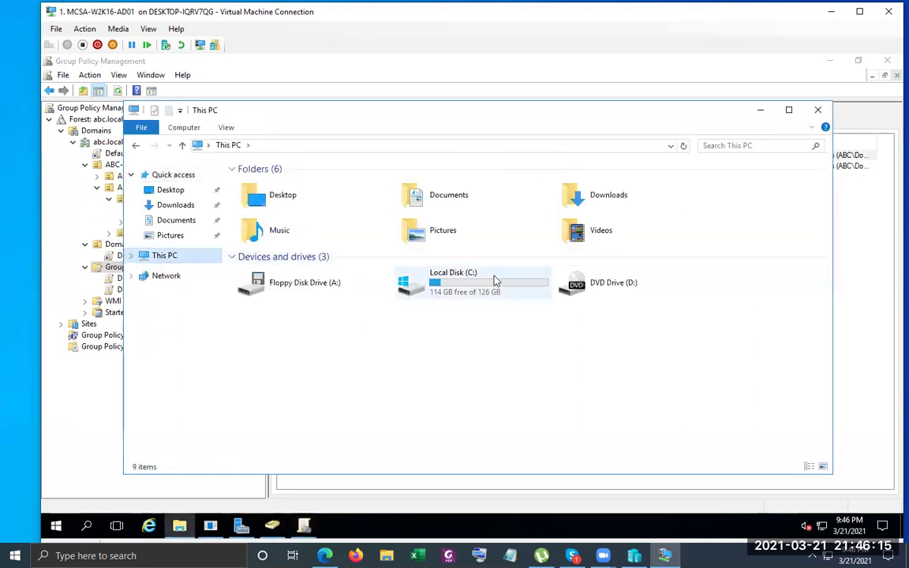
{"action": "double_click", "coordinate": [491, 281]}
{"action": "right_click", "coordinate": [314, 289]}
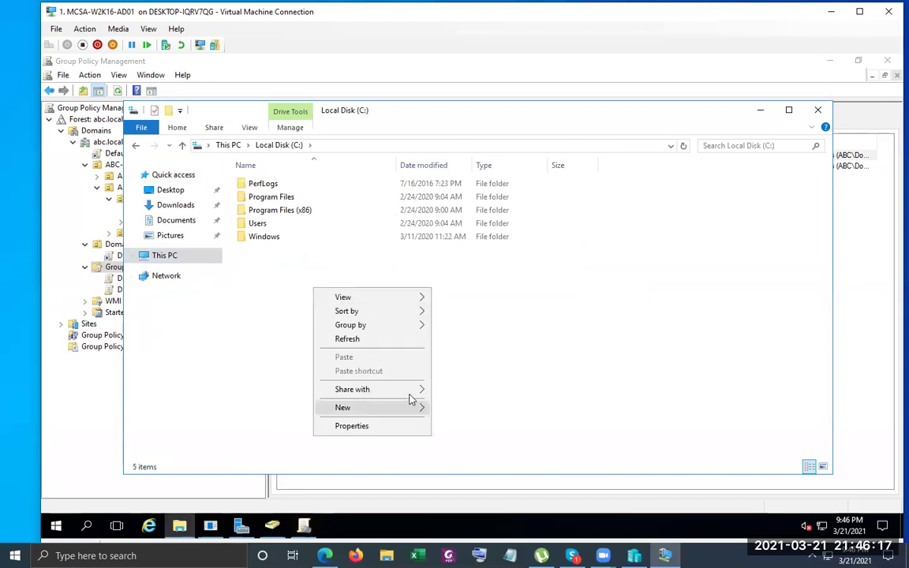
{"action": "mouse_move", "coordinate": [417, 409]}
{"action": "left_click", "coordinate": [455, 409]}
{"action": "left_click", "coordinate": [288, 261]}
{"action": "double_click", "coordinate": [286, 254]}
Step: Inside New folder, create a New Text Document with its default name
{"action": "right_click", "coordinate": [286, 257]}
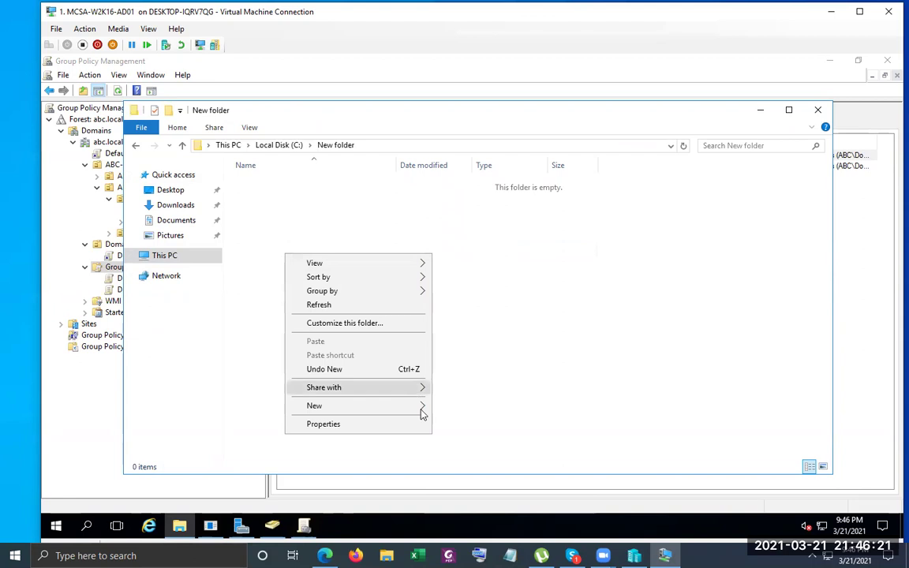
{"action": "mouse_move", "coordinate": [419, 406]}
{"action": "right_click", "coordinate": [348, 347]}
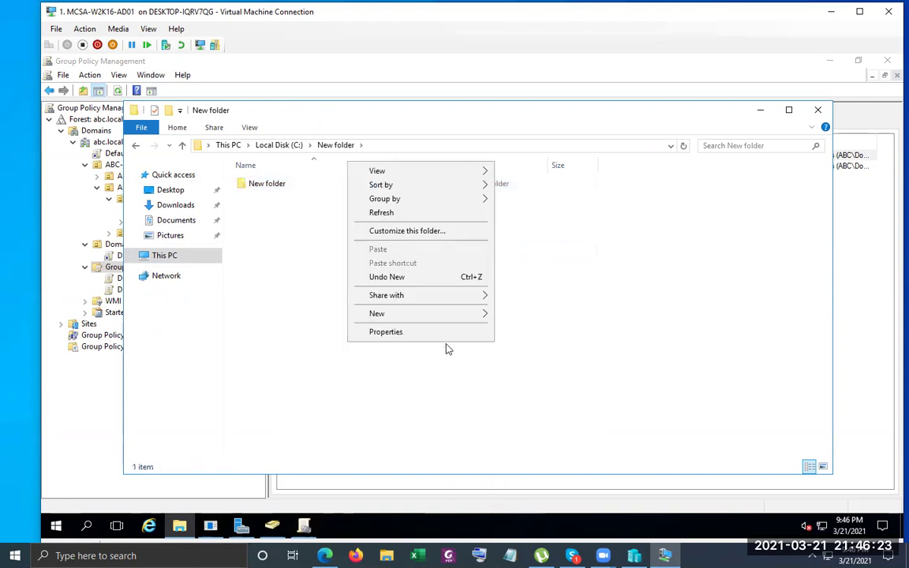
{"action": "mouse_move", "coordinate": [479, 313]}
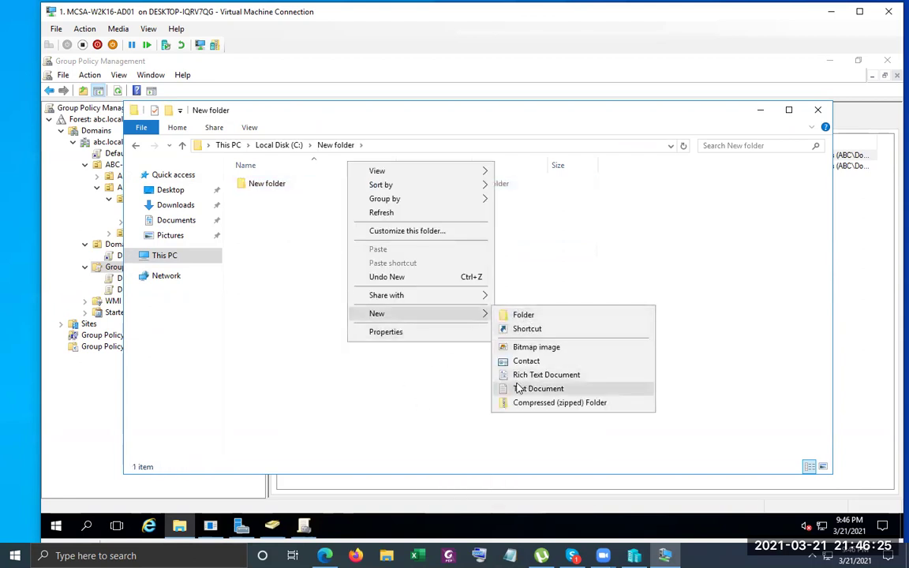
{"action": "left_click", "coordinate": [507, 387]}
{"action": "left_click", "coordinate": [313, 341]}
Step: Return to Local Disk (C:), keep the name 'New folder', check its contents, and close File Explorer
{"action": "left_click", "coordinate": [277, 146]}
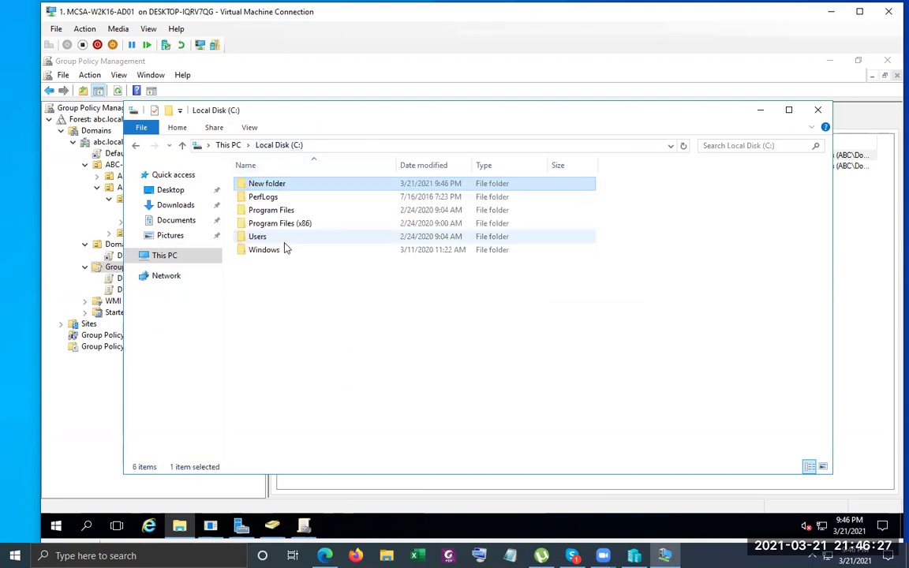
{"action": "key", "text": "F2"}
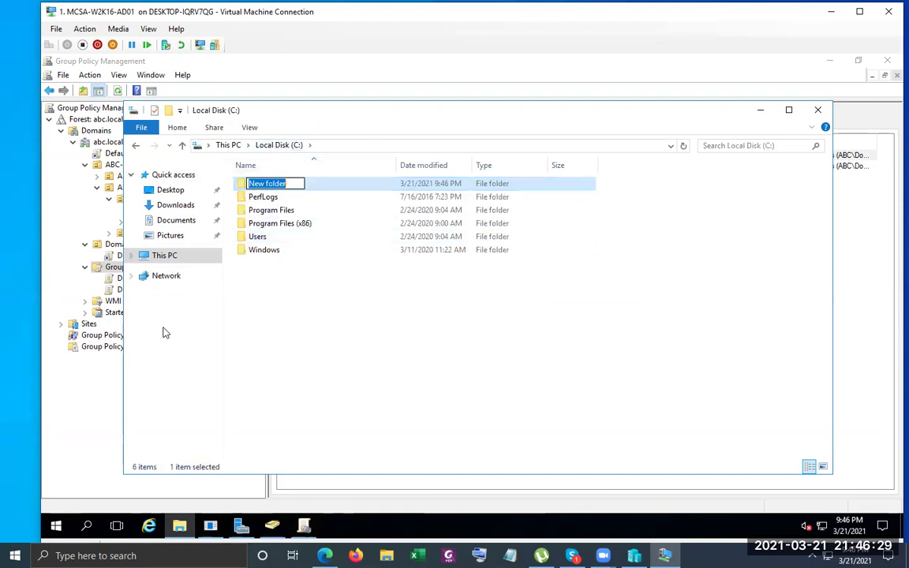
{"action": "left_click", "coordinate": [371, 278]}
{"action": "double_click", "coordinate": [311, 185]}
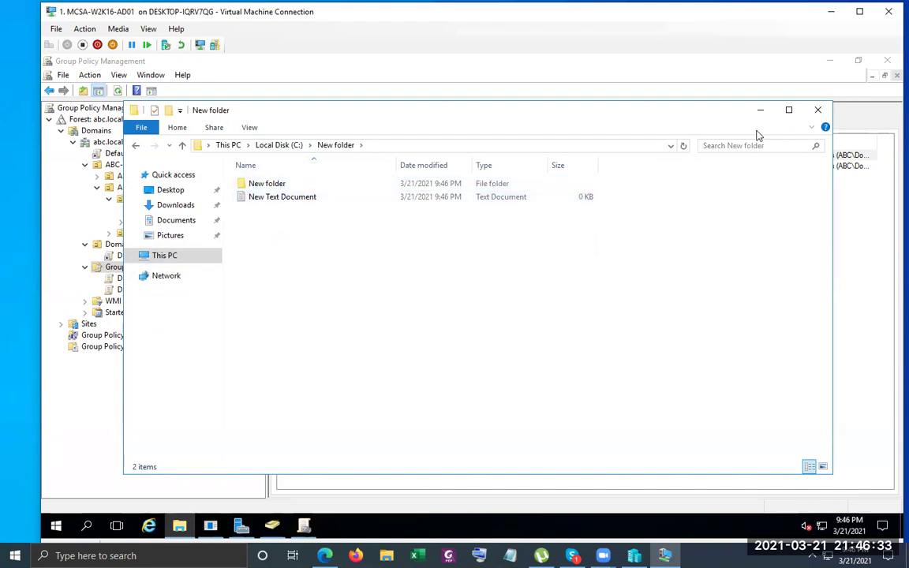
{"action": "left_click", "coordinate": [819, 111]}
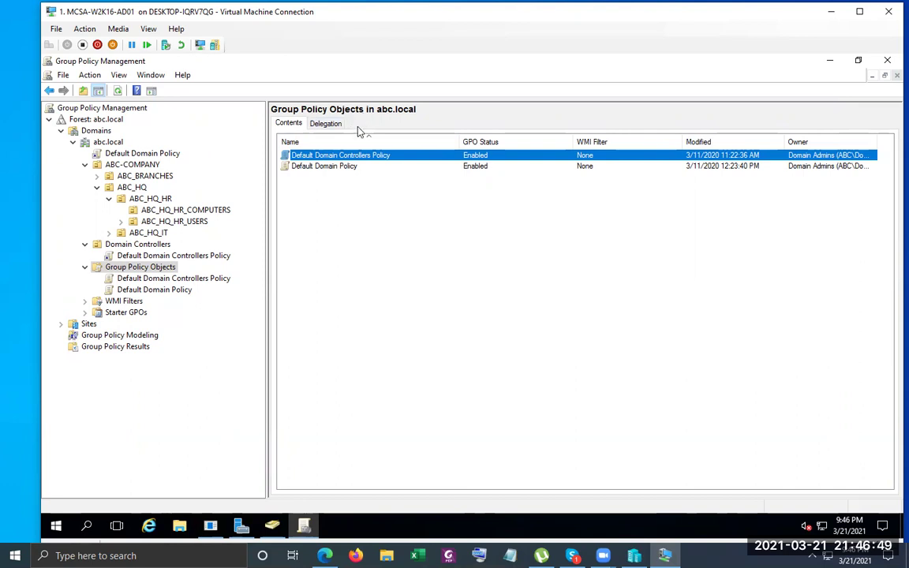
Step: Select and deselect the two default GPOs, dismiss the list menu, and close Group Policy Management
{"action": "left_click", "coordinate": [327, 166], "text": "shift"}
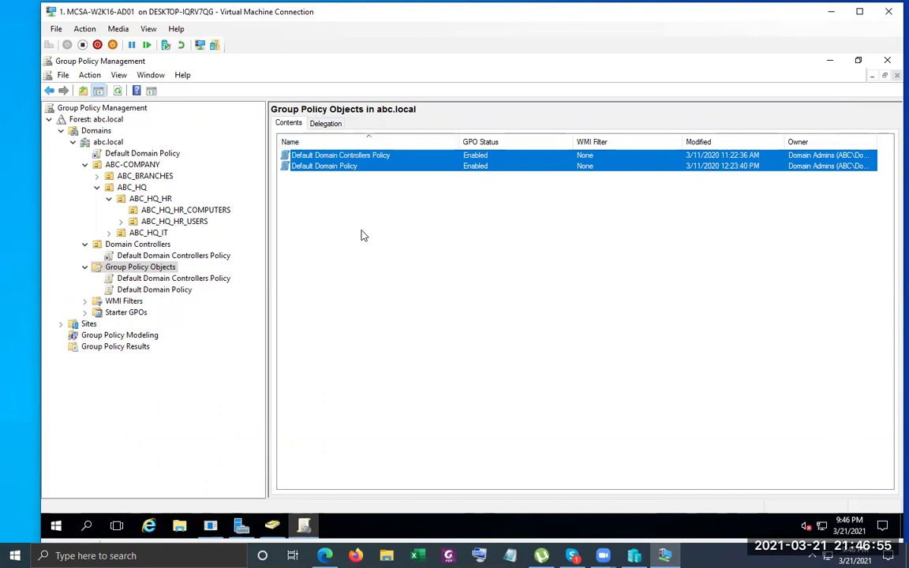
{"action": "left_click", "coordinate": [299, 177]}
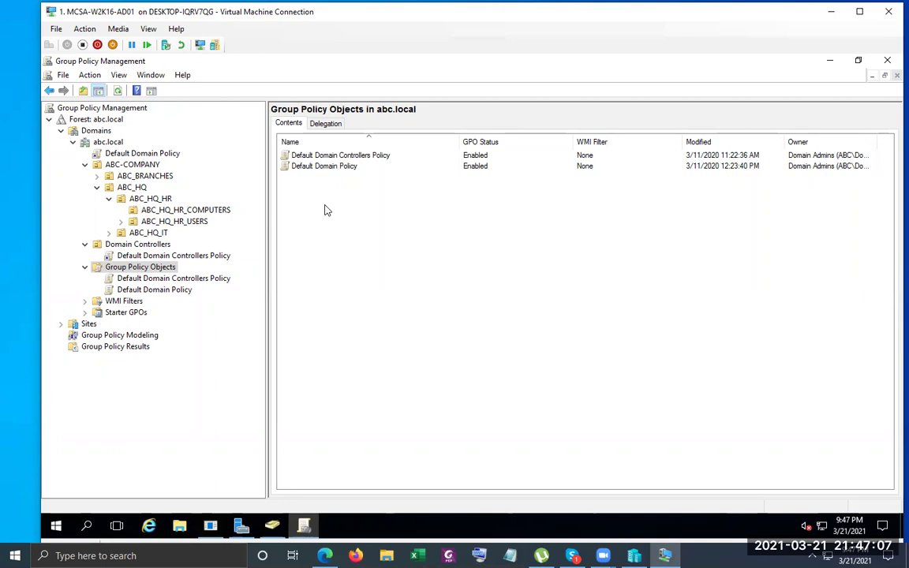
{"action": "right_click", "coordinate": [326, 210]}
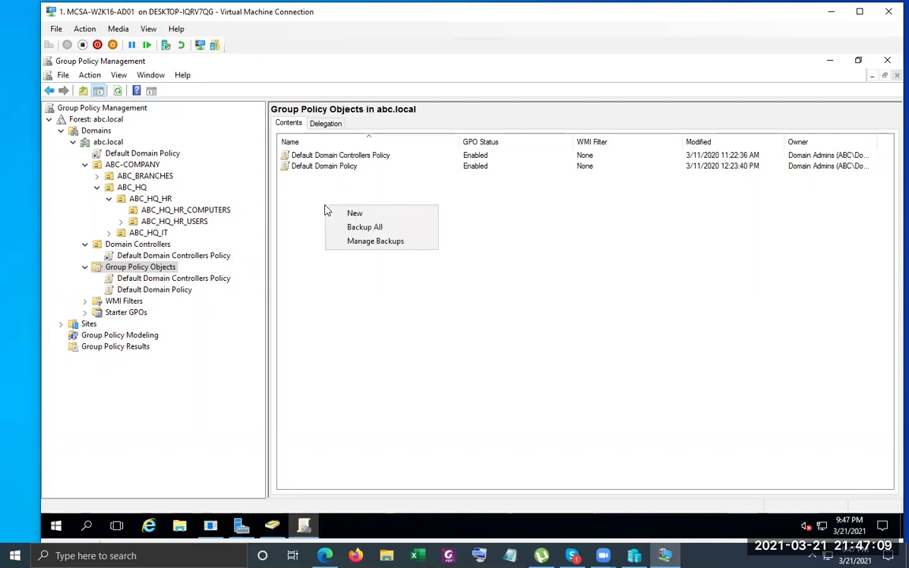
{"action": "left_click", "coordinate": [300, 231]}
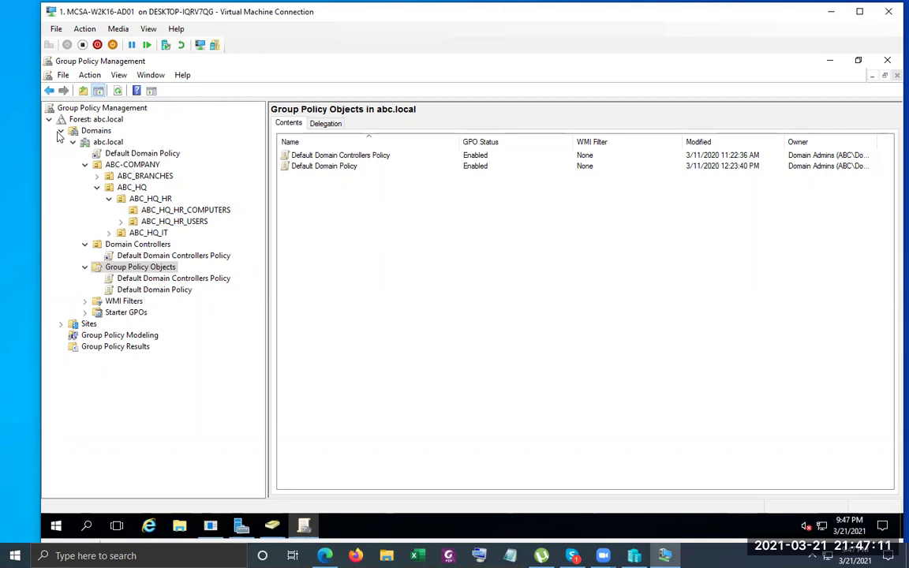
{"action": "left_click", "coordinate": [887, 60]}
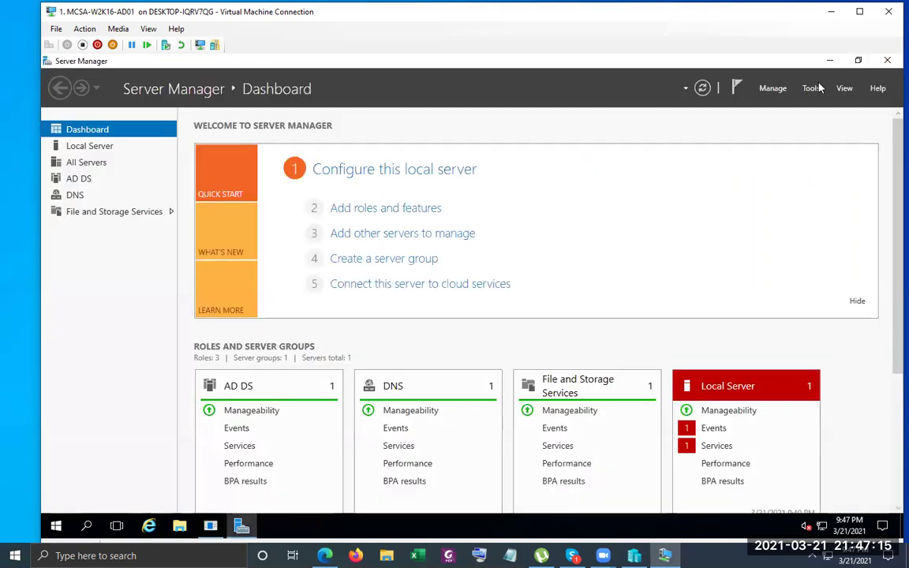
Step: Launch Group Policy Management from Server Manager's Tools menu
{"action": "left_click", "coordinate": [813, 88]}
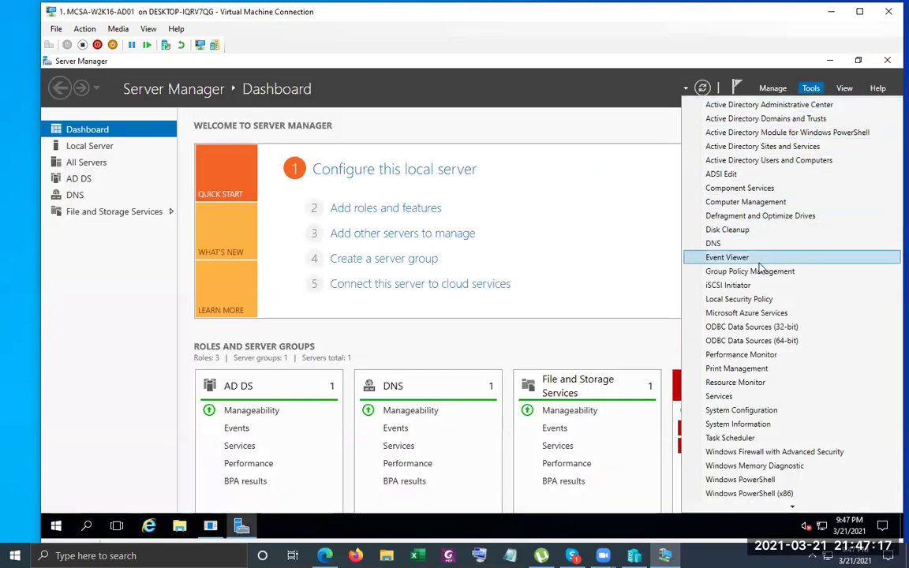
{"action": "left_click", "coordinate": [746, 272]}
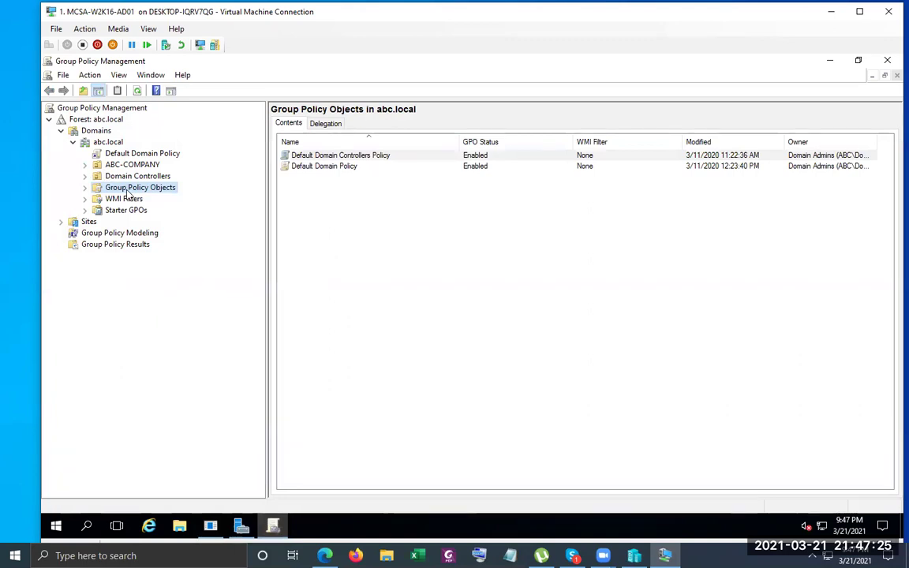
{"action": "left_click", "coordinate": [85, 187]}
{"action": "left_click", "coordinate": [84, 187]}
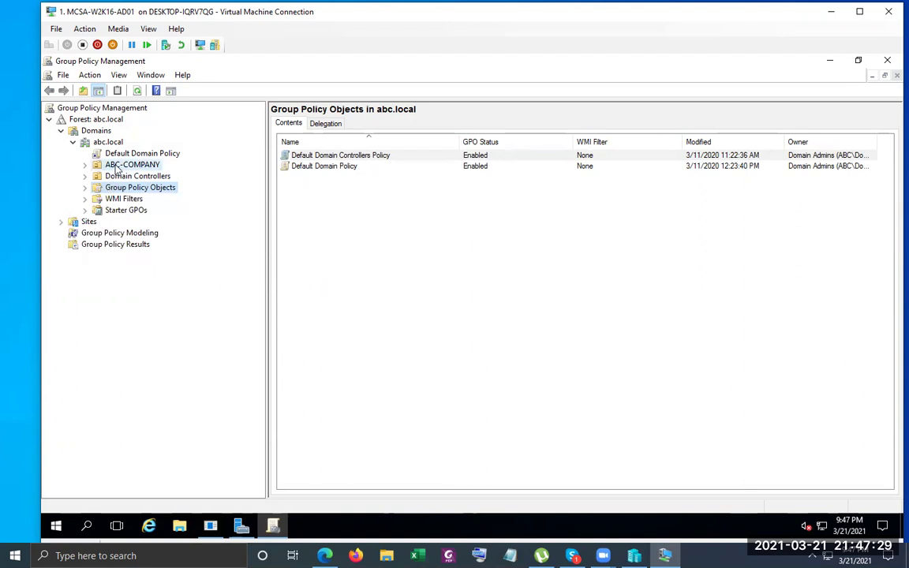
{"action": "right_click", "coordinate": [117, 166]}
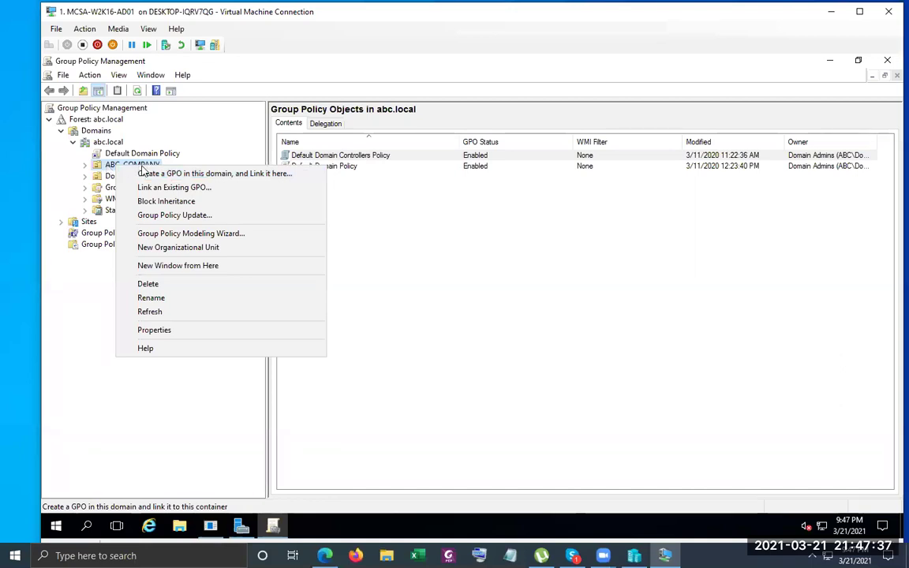
{"action": "left_click", "coordinate": [471, 244]}
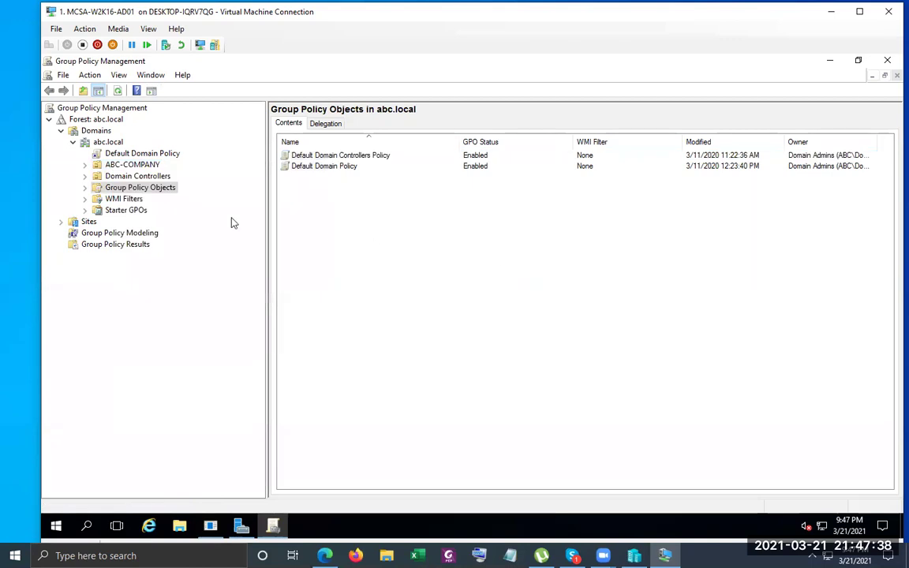
{"action": "left_click", "coordinate": [137, 191]}
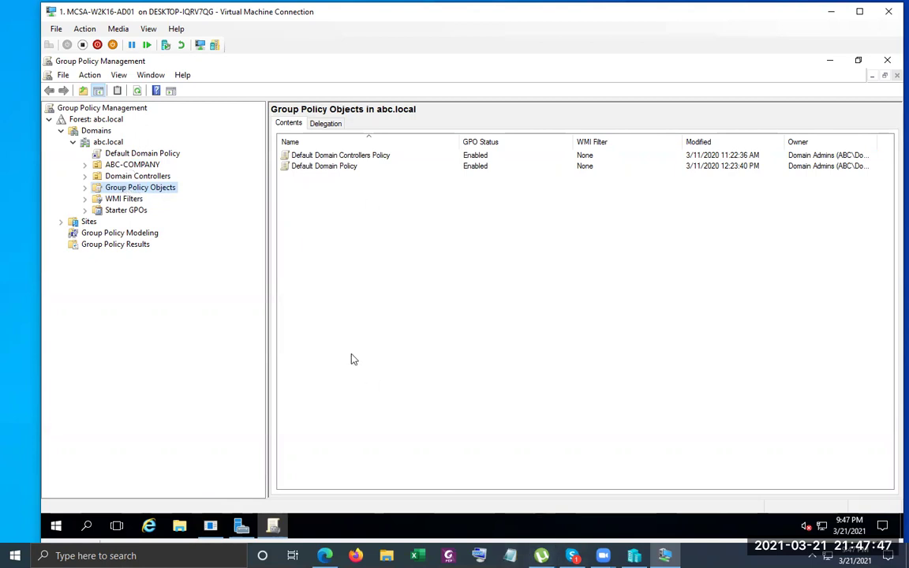
{"action": "right_click", "coordinate": [138, 191]}
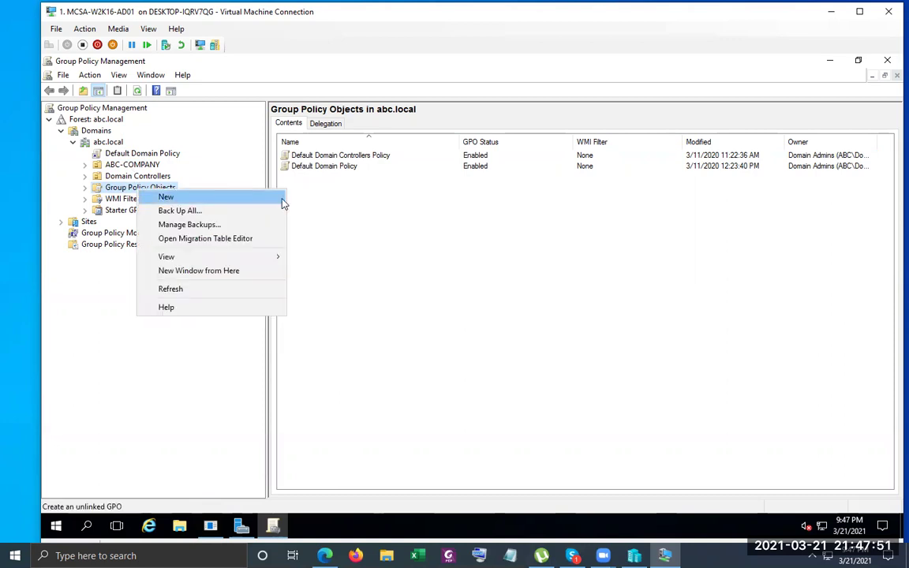
{"action": "right_click", "coordinate": [421, 202]}
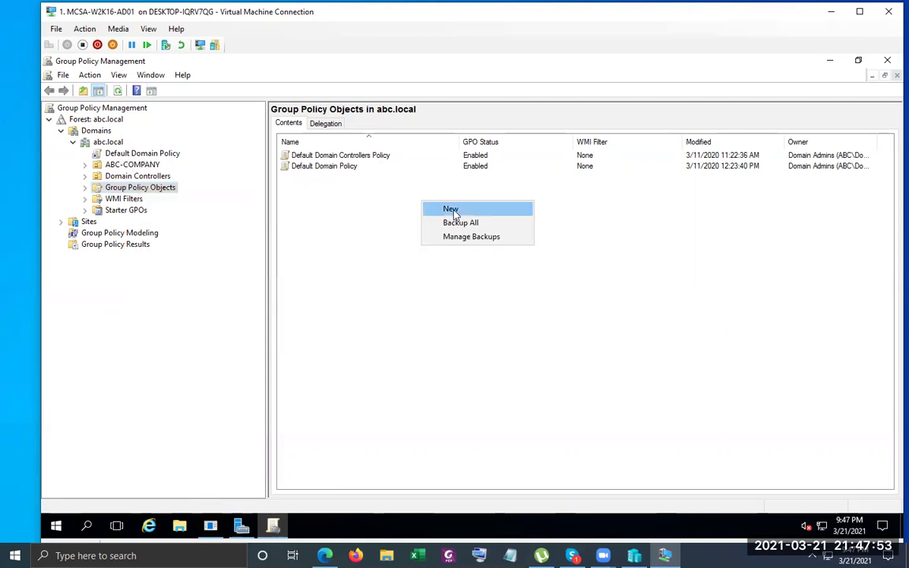
{"action": "left_click", "coordinate": [127, 188]}
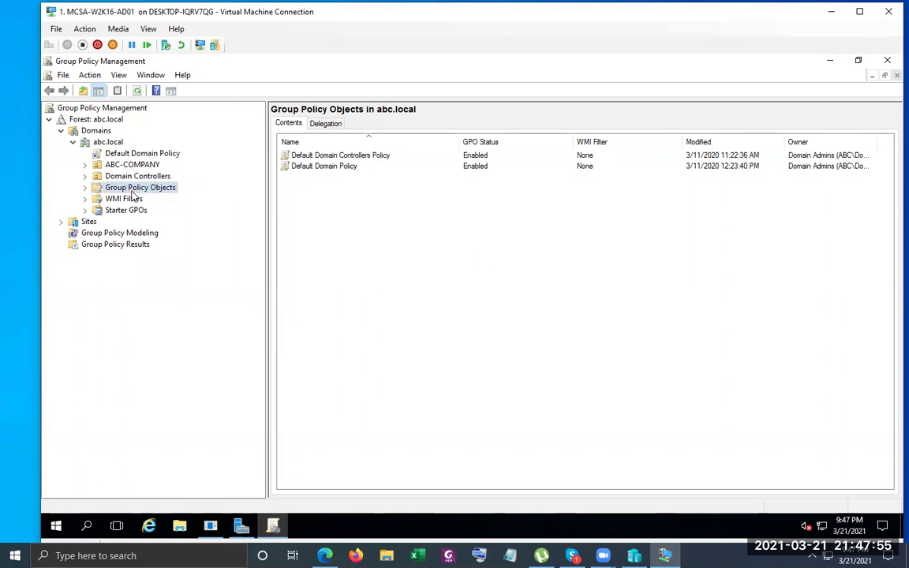
{"action": "right_click", "coordinate": [364, 211]}
Step: Create a new GPO named 'MapNetworkDrive' in abc.local's Group Policy Objects
{"action": "left_click", "coordinate": [421, 217]}
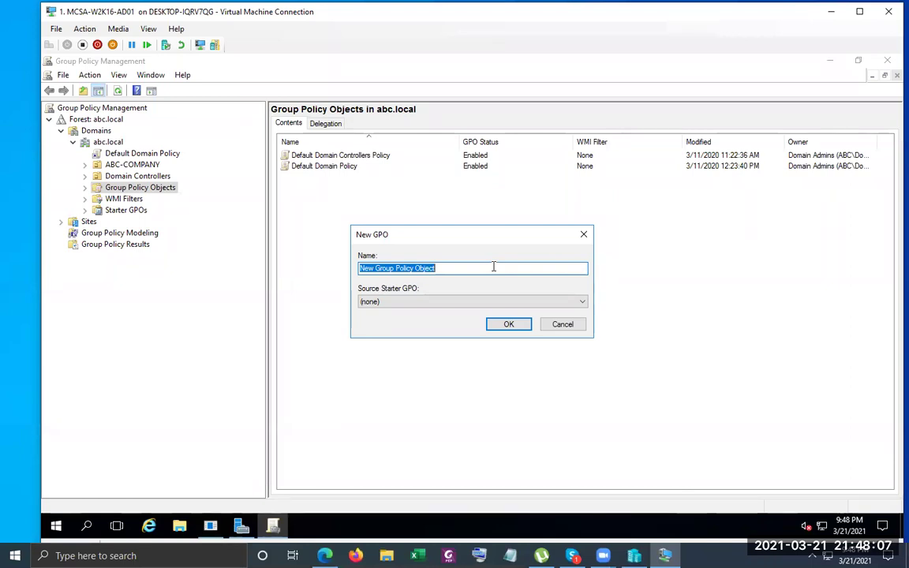
{"action": "type", "text": "MapNetwork"}
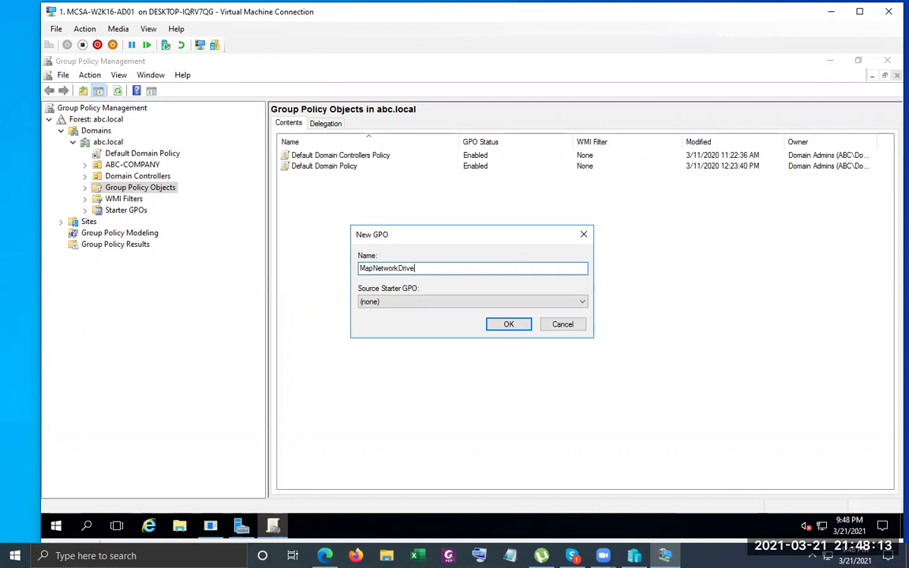
{"action": "type", "text": "Drive"}
{"action": "key", "text": "Return"}
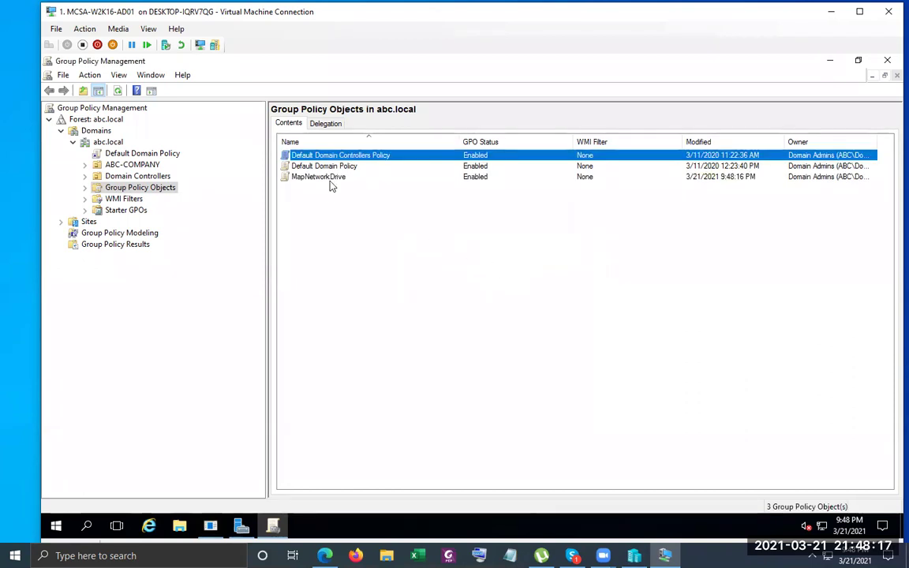
Step: Link the existing MapNetworkDrive GPO to the ABC-COMPANY unit
{"action": "left_click", "coordinate": [330, 177]}
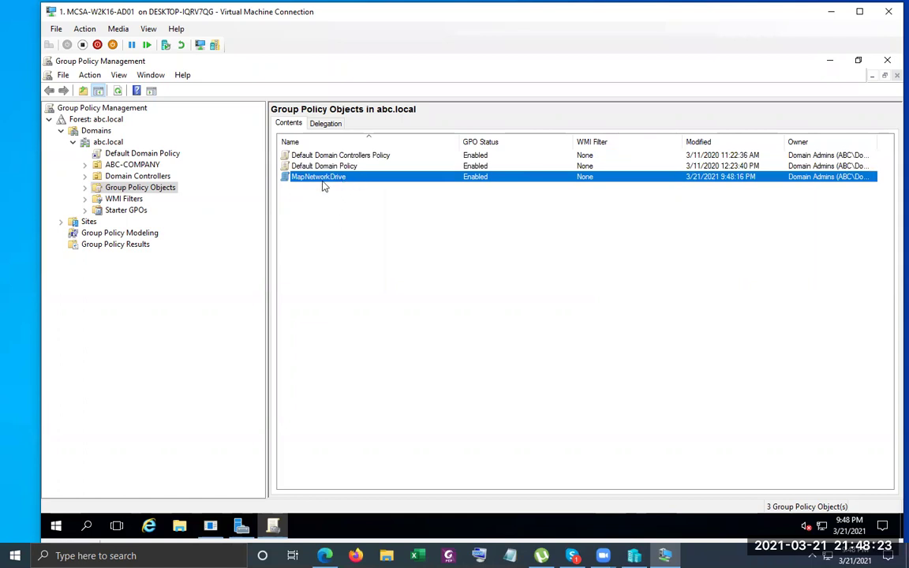
{"action": "left_click", "coordinate": [86, 165]}
{"action": "right_click", "coordinate": [122, 164]}
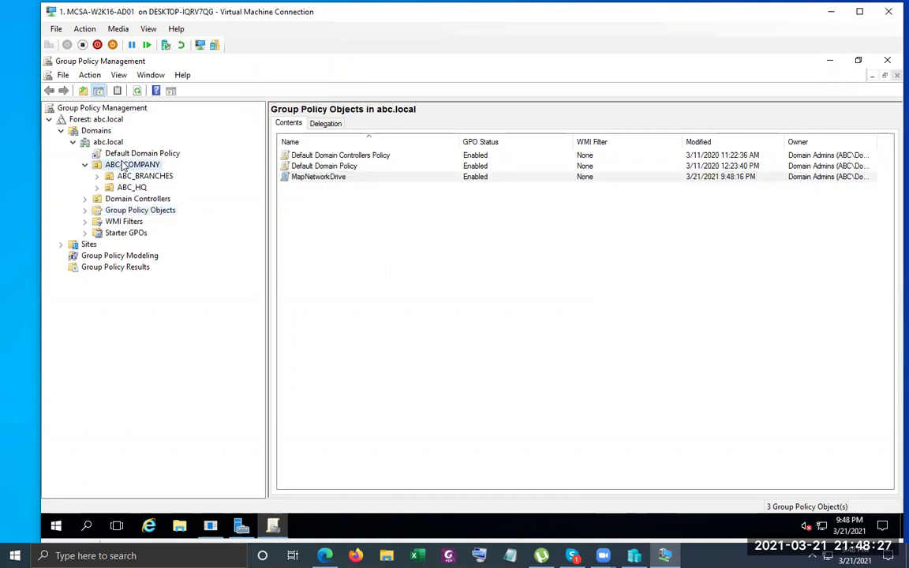
{"action": "left_click", "coordinate": [210, 183]}
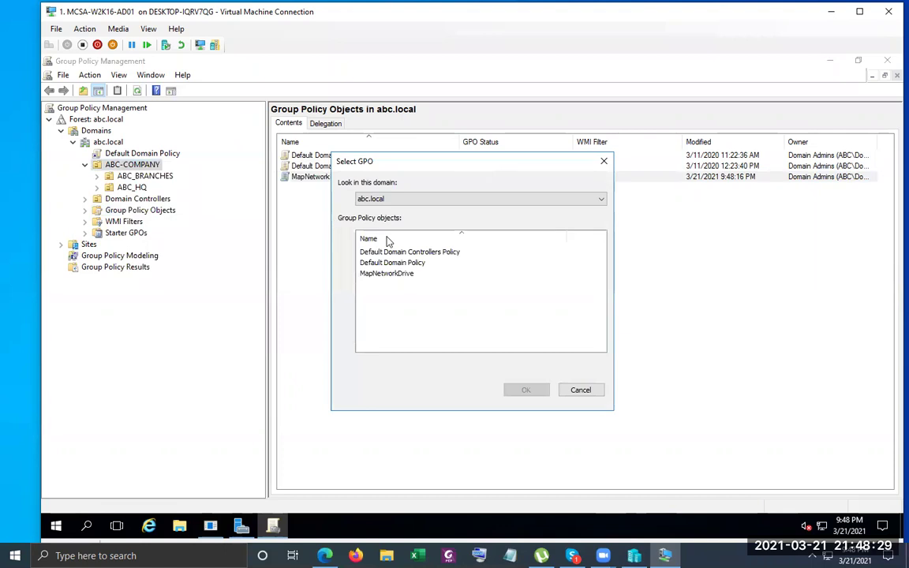
{"action": "left_click_drag", "start_coordinate": [388, 161], "coordinate": [485, 123]}
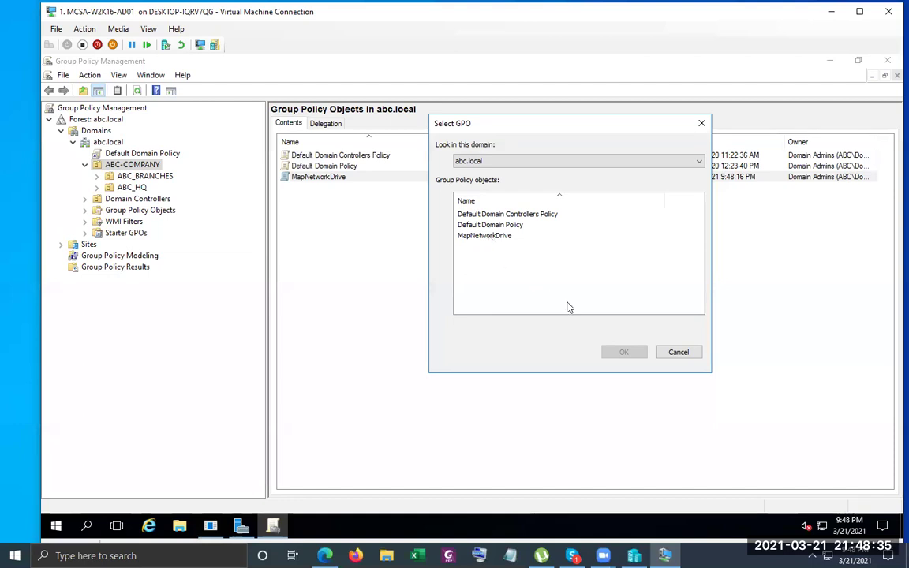
{"action": "left_click", "coordinate": [484, 235]}
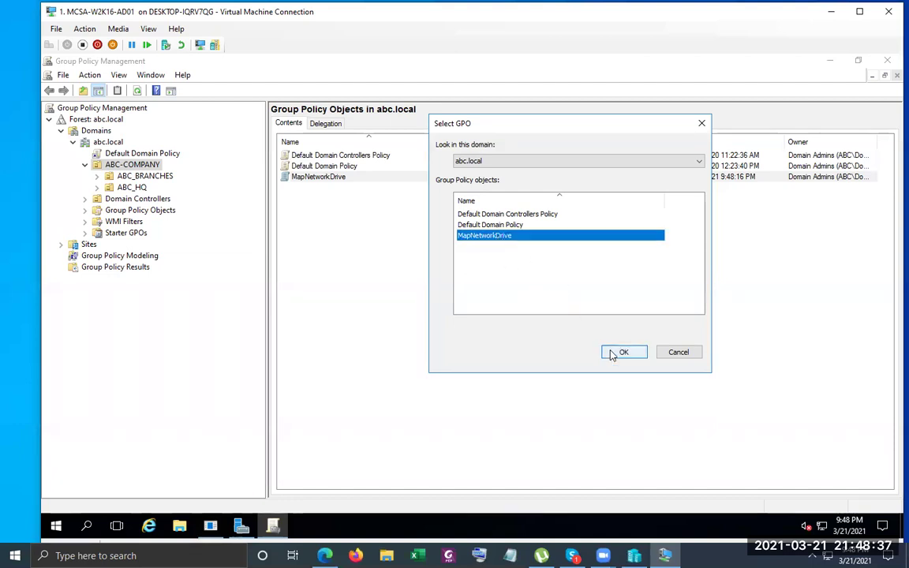
{"action": "left_click", "coordinate": [614, 352]}
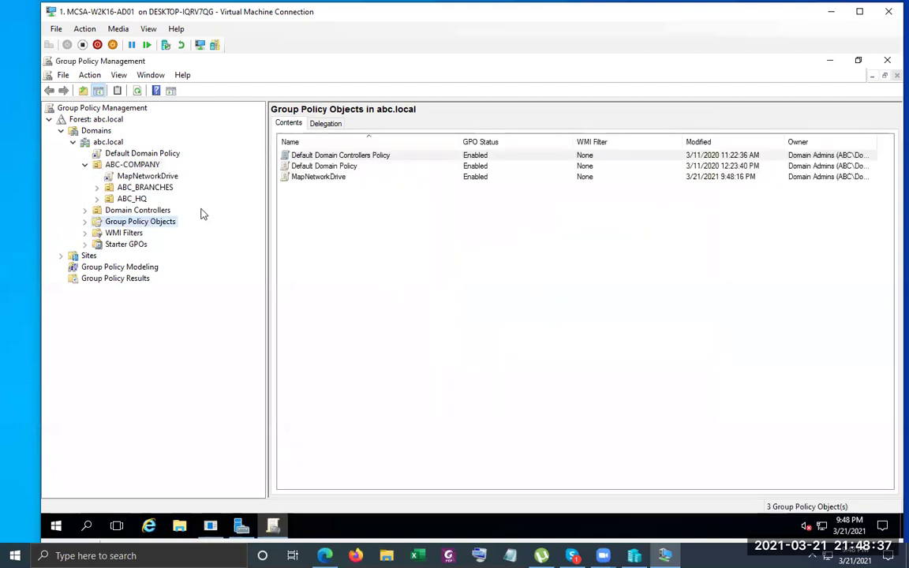
Step: Delete the MapNetworkDrive link from ABC-COMPANY and reselect the GPO in Group Policy Objects
{"action": "right_click", "coordinate": [145, 178]}
{"action": "left_click", "coordinate": [210, 264]}
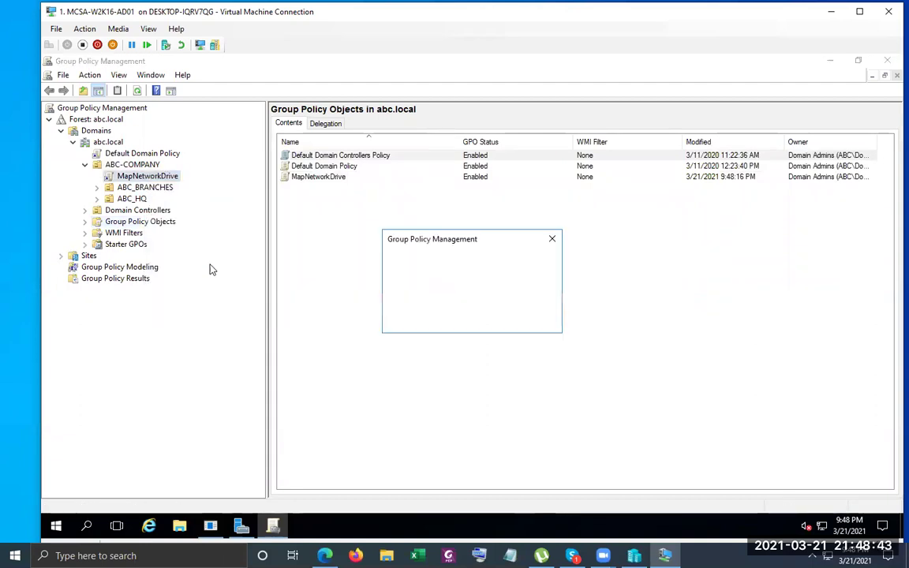
{"action": "left_click", "coordinate": [457, 318]}
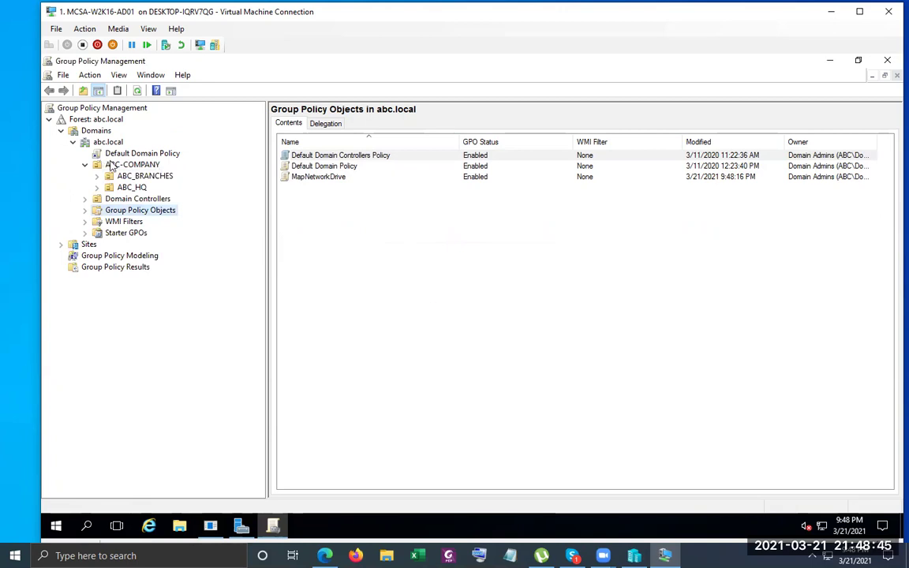
{"action": "left_click", "coordinate": [310, 179]}
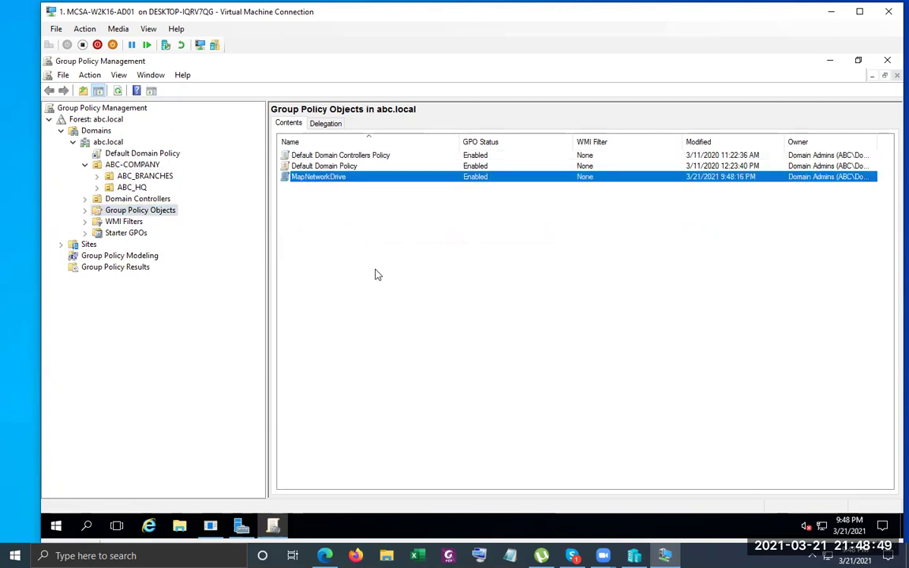
Step: Open MapNetworkDrive in the Group Policy Management Editor and widen the tree pane
{"action": "right_click", "coordinate": [312, 181]}
{"action": "left_click", "coordinate": [355, 187]}
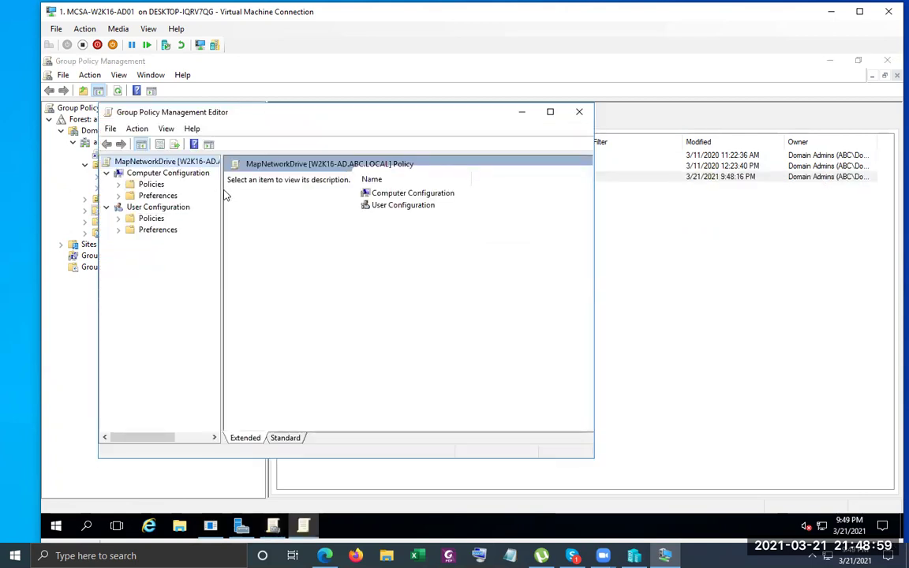
{"action": "left_click_drag", "start_coordinate": [223, 189], "coordinate": [261, 190]}
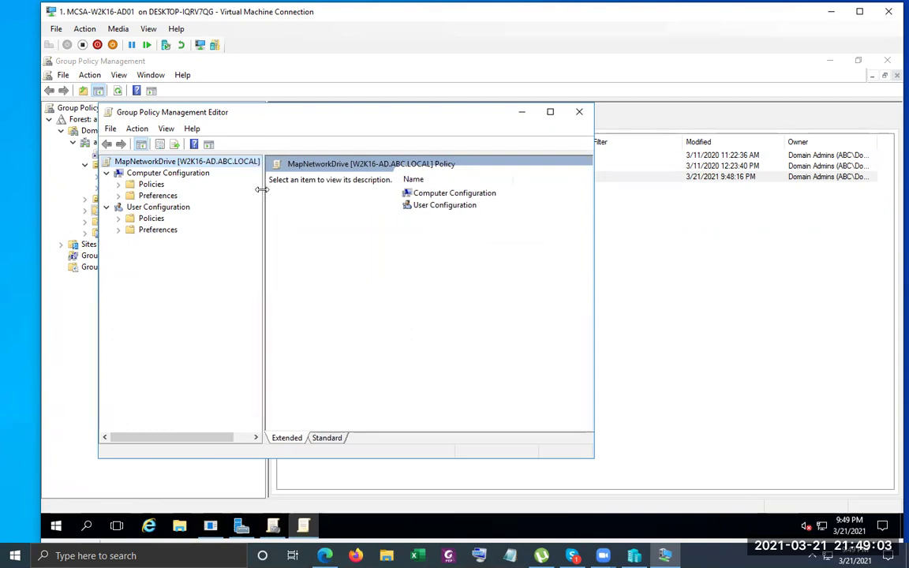
{"action": "left_click", "coordinate": [146, 172]}
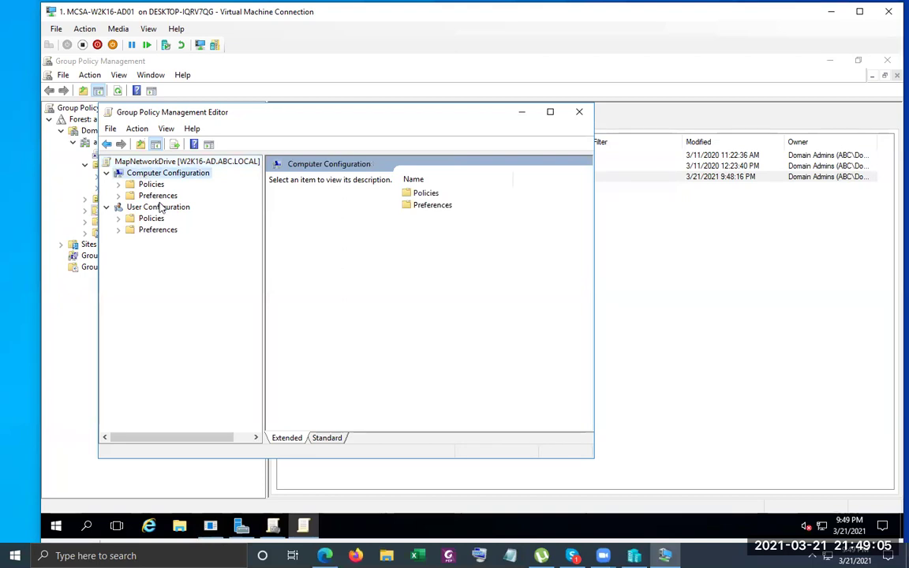
{"action": "left_click", "coordinate": [160, 207]}
{"action": "left_click", "coordinate": [149, 173]}
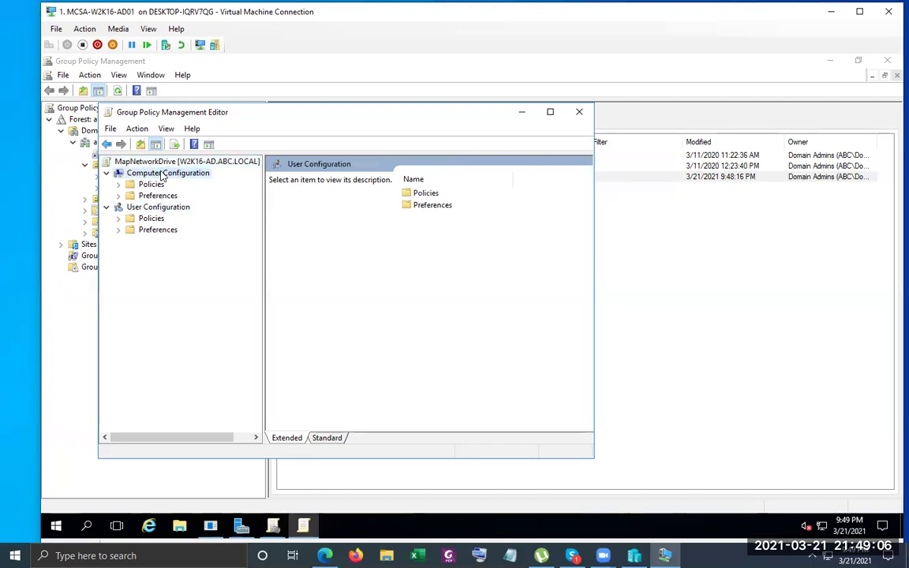
{"action": "left_click", "coordinate": [160, 207]}
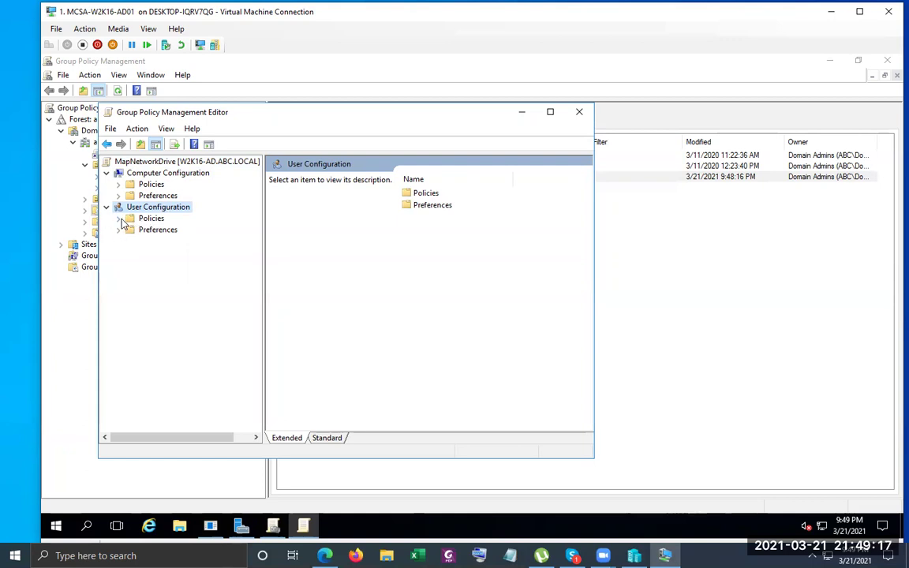
Step: Browse User Configuration's Windows Settings, Scripts and Security Settings, then expand Computer Configuration Policies
{"action": "left_click", "coordinate": [119, 219]}
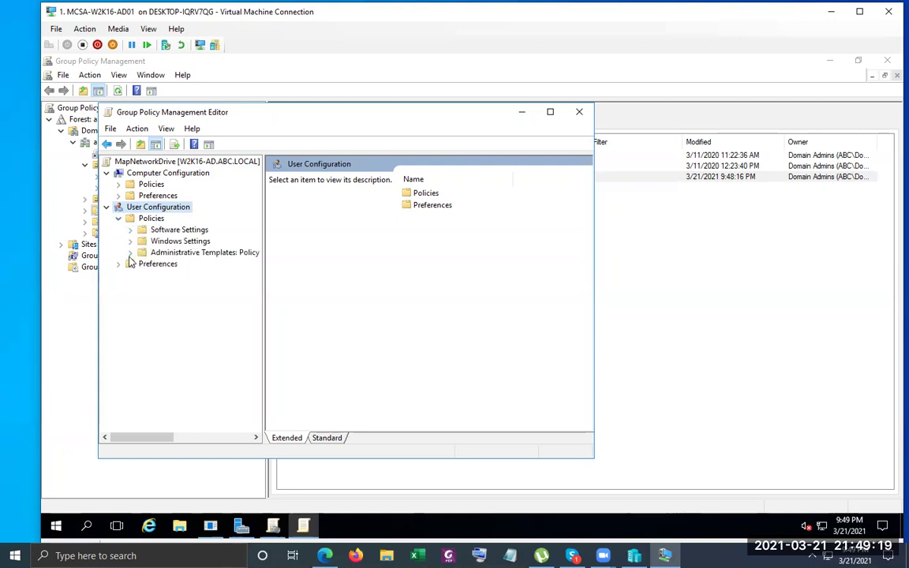
{"action": "left_click", "coordinate": [130, 241]}
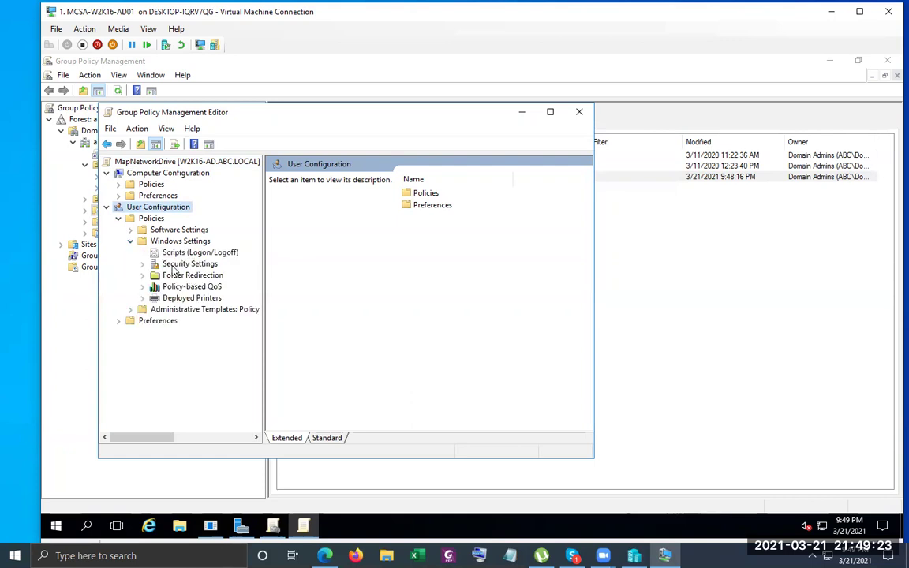
{"action": "left_click", "coordinate": [167, 240]}
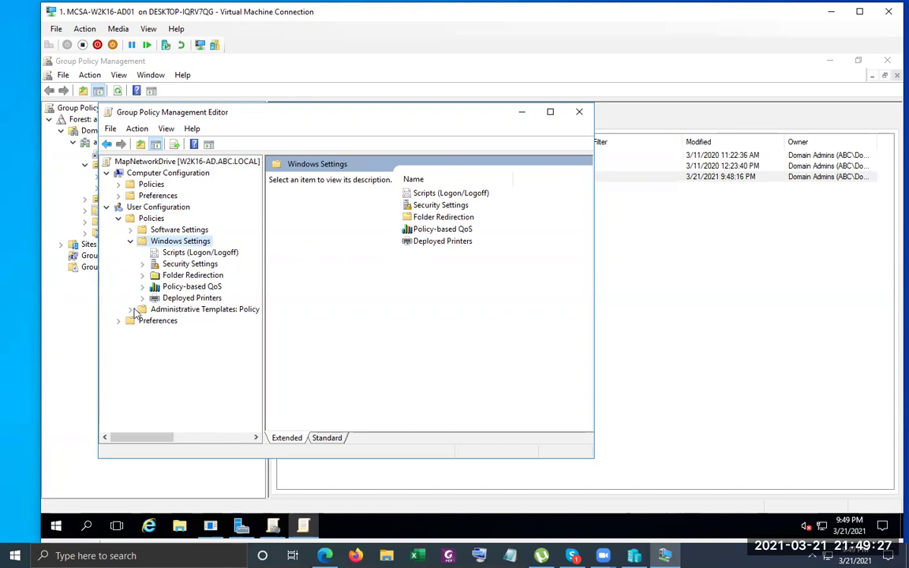
{"action": "left_click", "coordinate": [131, 230]}
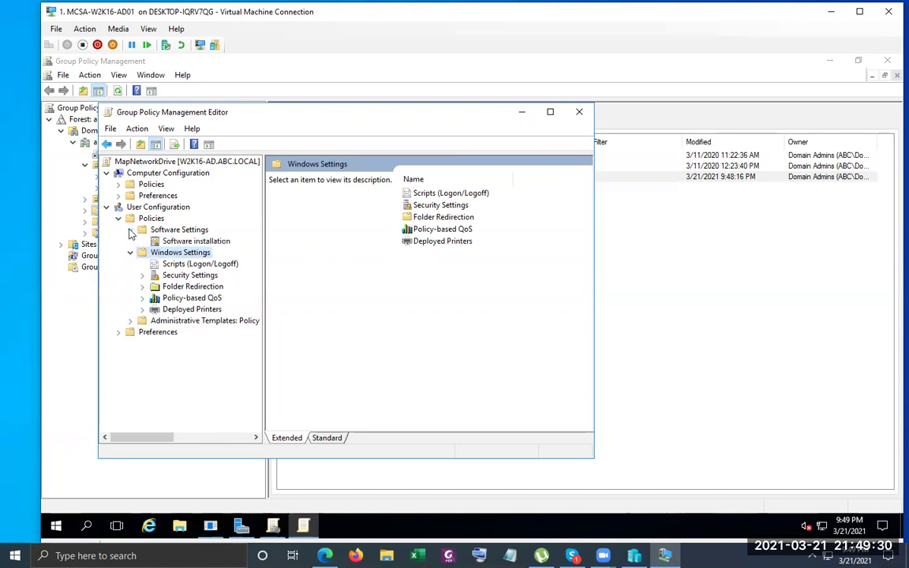
{"action": "left_click", "coordinate": [189, 263]}
{"action": "left_click", "coordinate": [179, 278]}
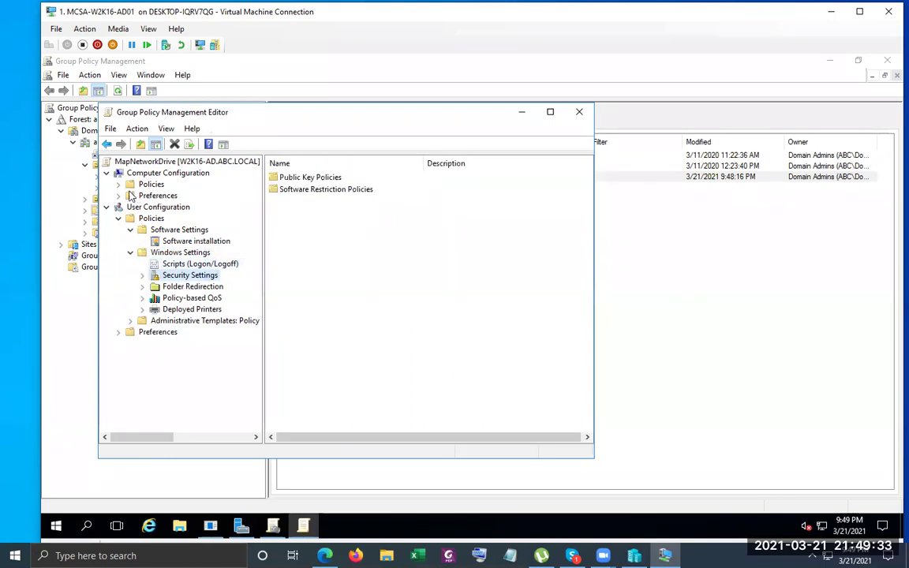
{"action": "left_click", "coordinate": [119, 185]}
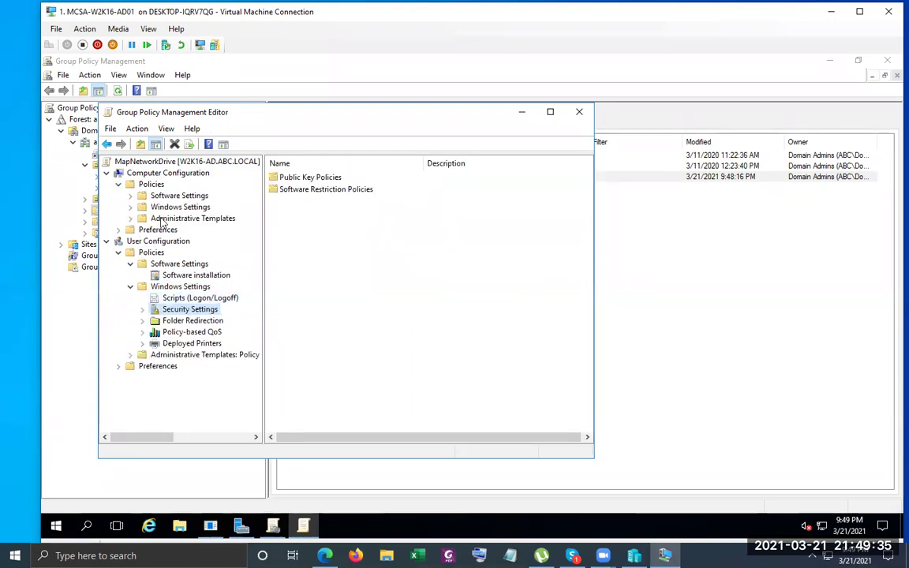
Step: Collapse User Configuration's Windows Settings folder to show its category list
{"action": "left_click", "coordinate": [131, 288]}
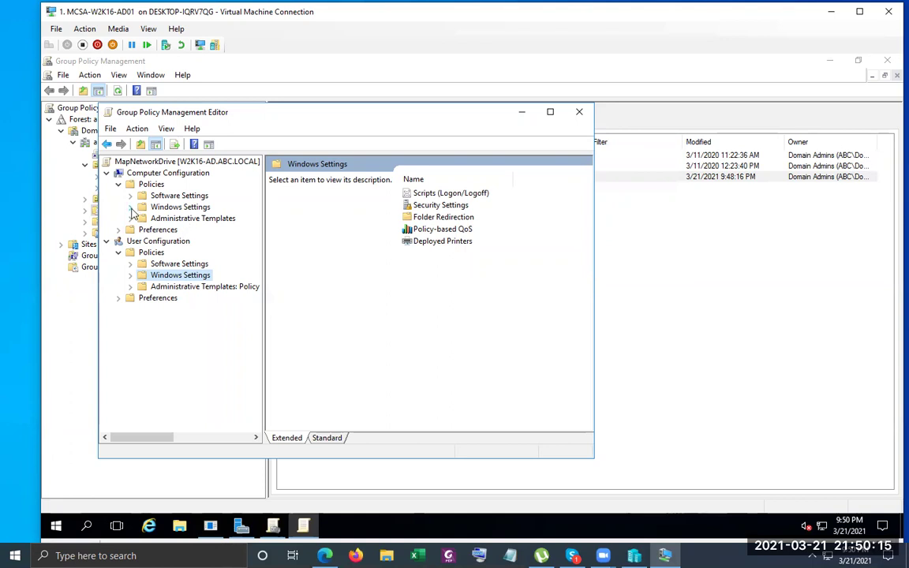
Step: Expand the Computer and User Preferences > Windows Settings folders and open the user Drive Maps node
{"action": "left_click", "coordinate": [131, 206]}
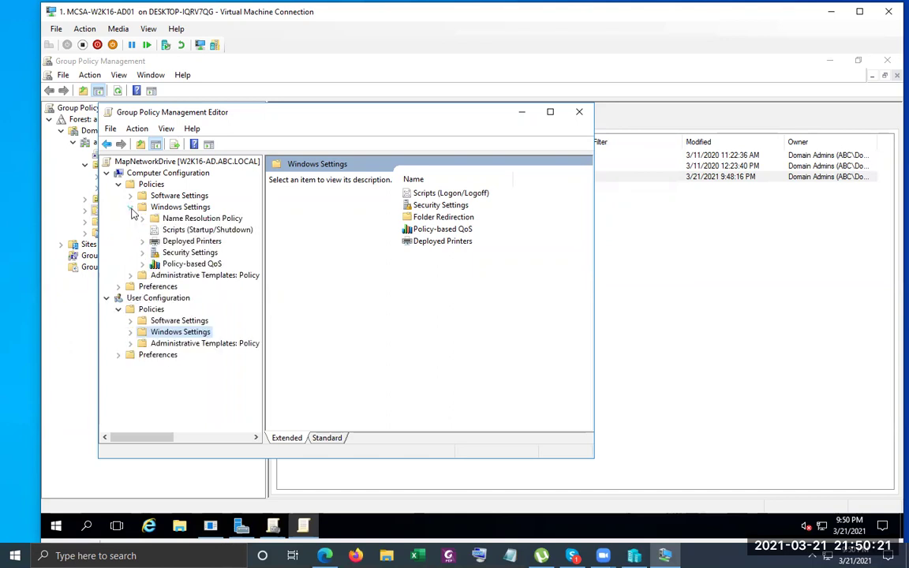
{"action": "left_click", "coordinate": [131, 207]}
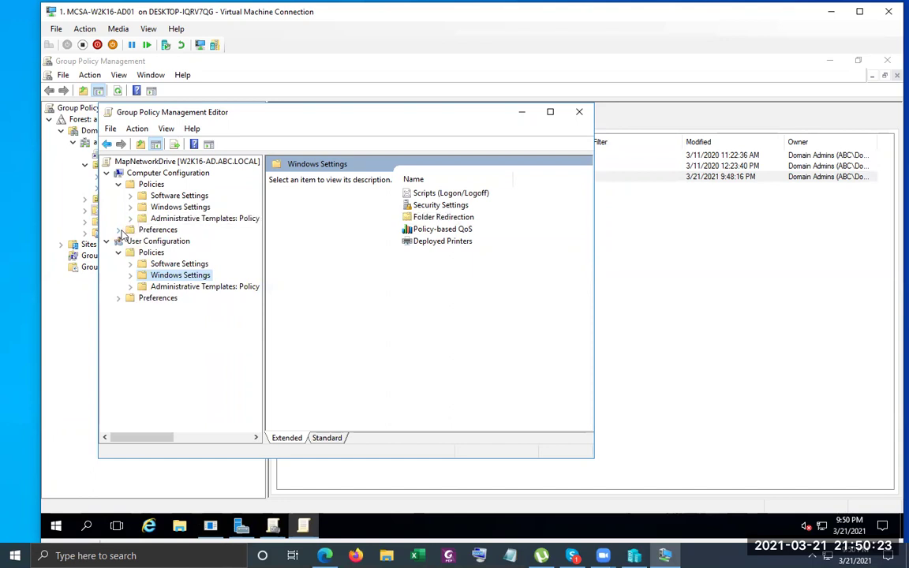
{"action": "left_click", "coordinate": [119, 230]}
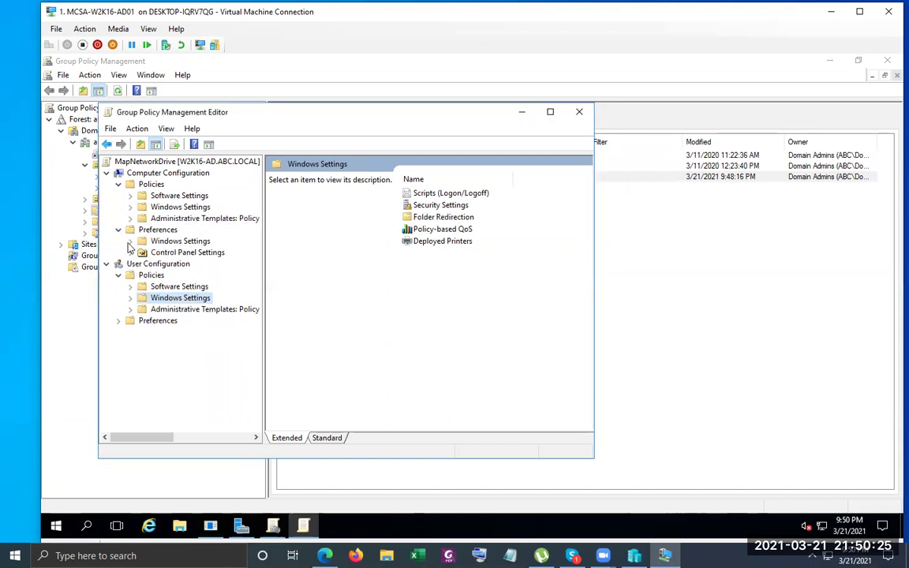
{"action": "left_click", "coordinate": [130, 241]}
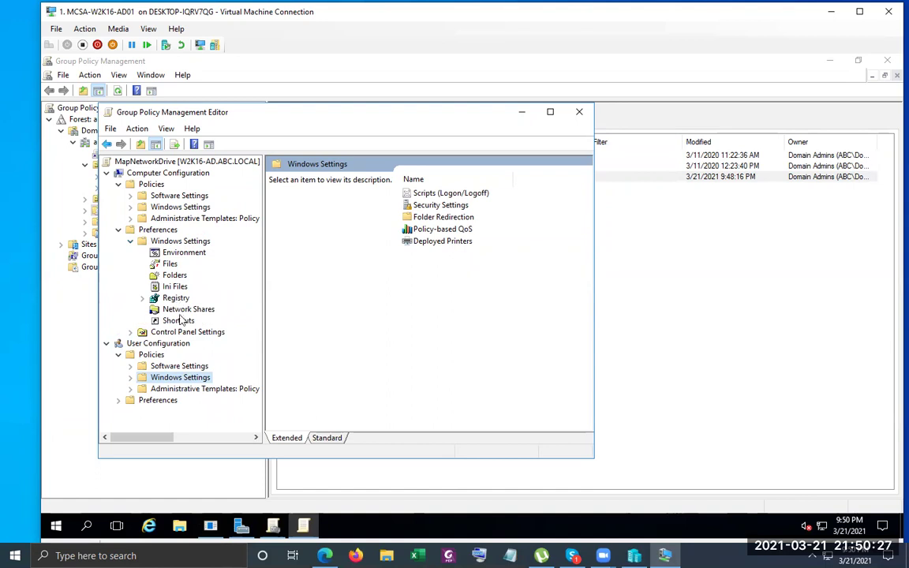
{"action": "left_click", "coordinate": [118, 400]}
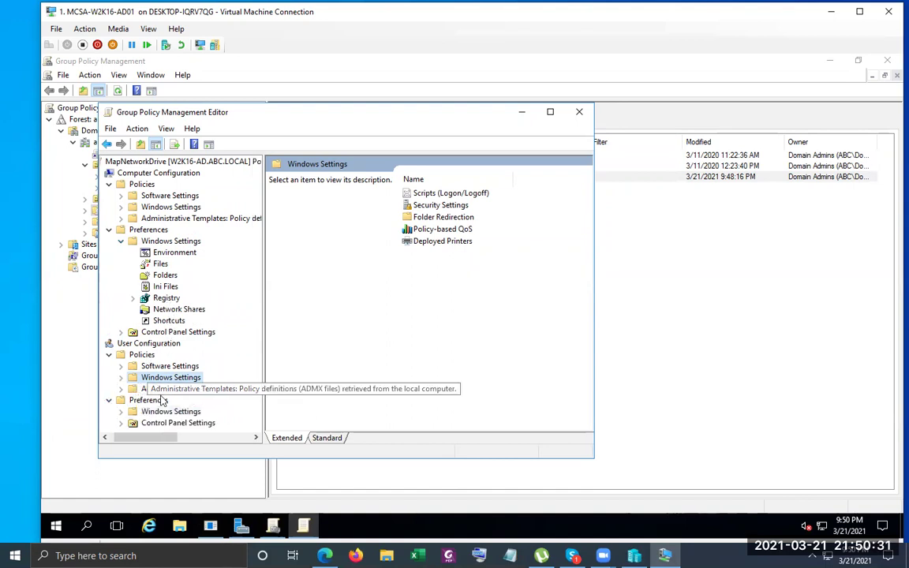
{"action": "left_click", "coordinate": [121, 411]}
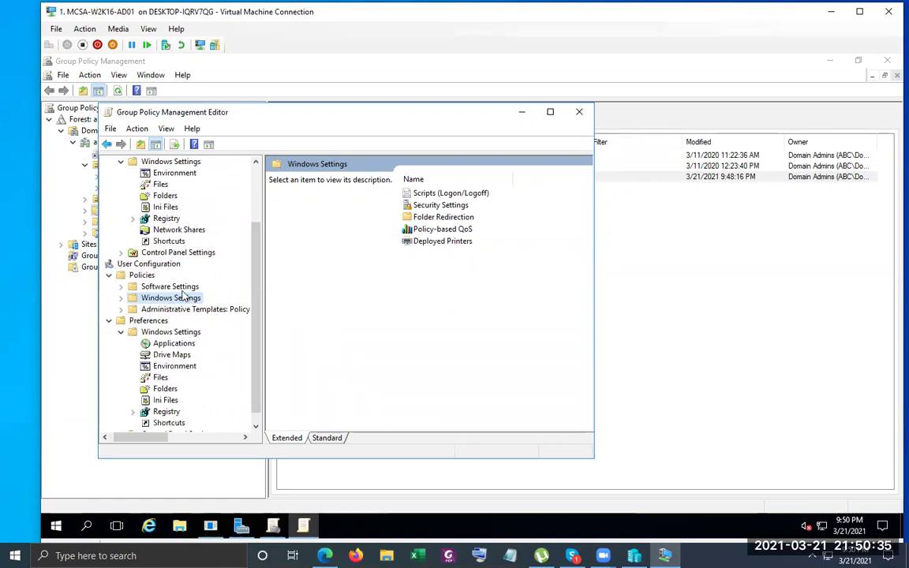
{"action": "left_click", "coordinate": [165, 355]}
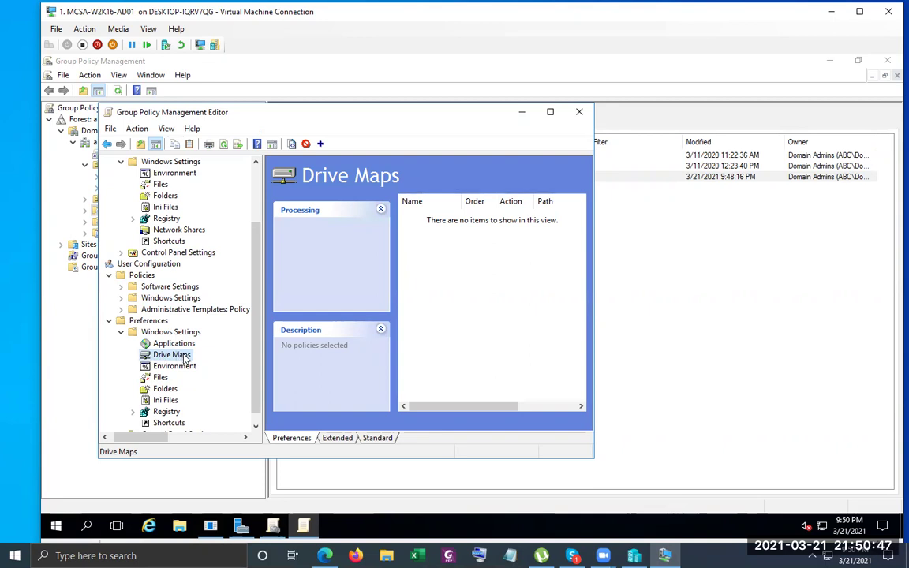
{"action": "right_click", "coordinate": [184, 357]}
Step: Start a new Mapped Drive entry under Drive Maps, then bring up File Explorer
{"action": "mouse_move", "coordinate": [233, 362]}
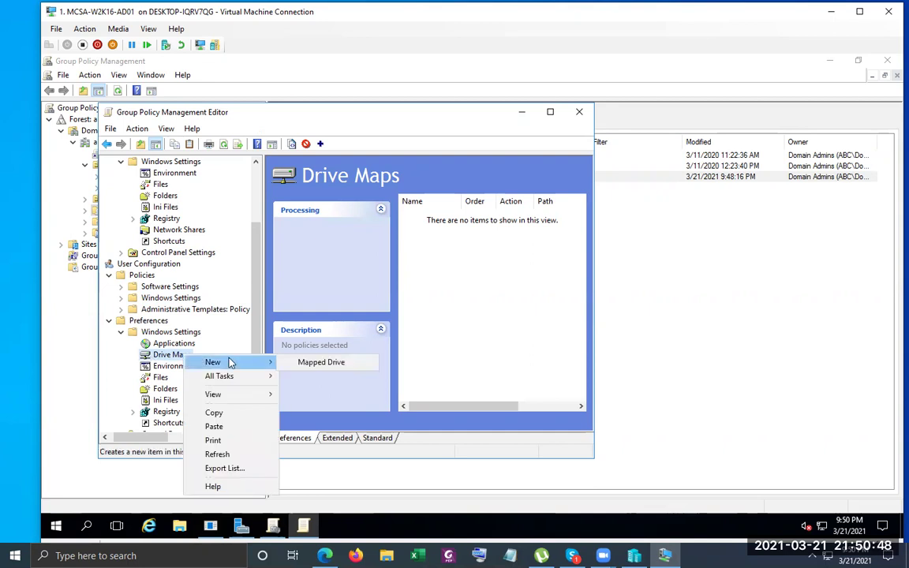
{"action": "left_click", "coordinate": [308, 364]}
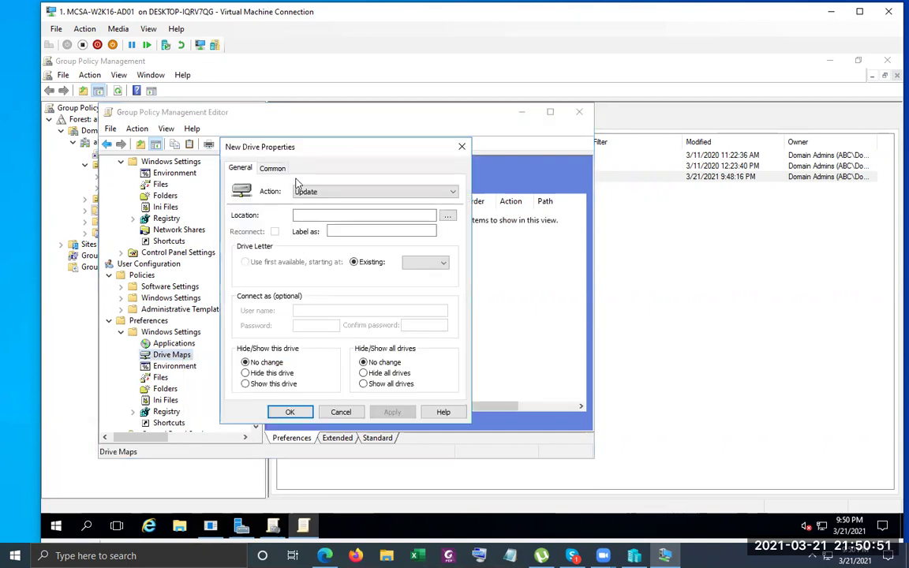
{"action": "left_click", "coordinate": [176, 524]}
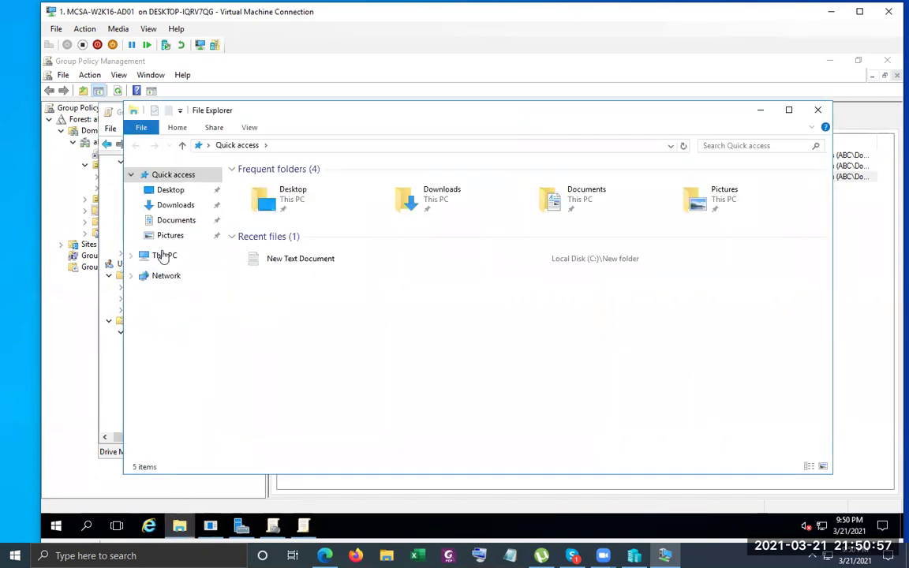
Step: Open the Properties of New folder on Local Disk (C:)
{"action": "left_click", "coordinate": [164, 256]}
{"action": "double_click", "coordinate": [485, 284]}
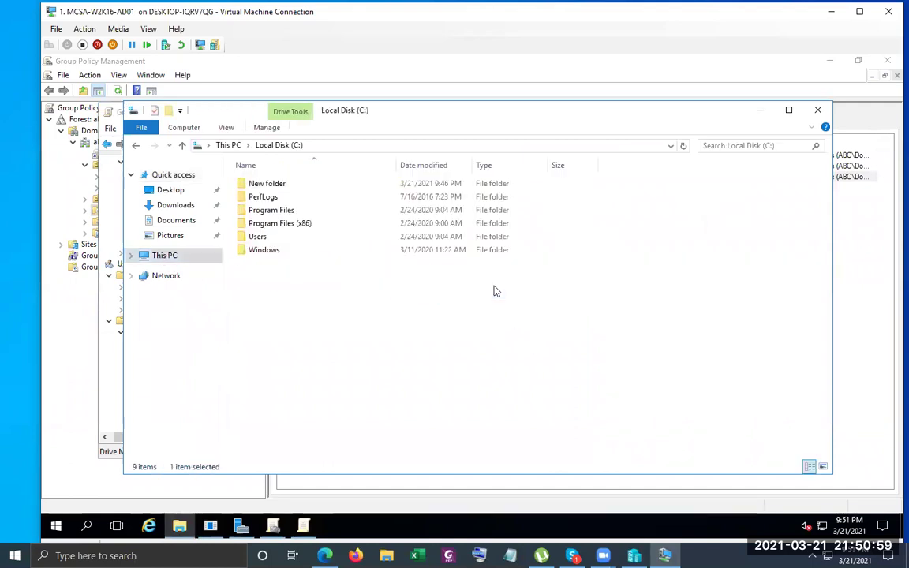
{"action": "left_click", "coordinate": [286, 183]}
{"action": "right_click", "coordinate": [278, 182]}
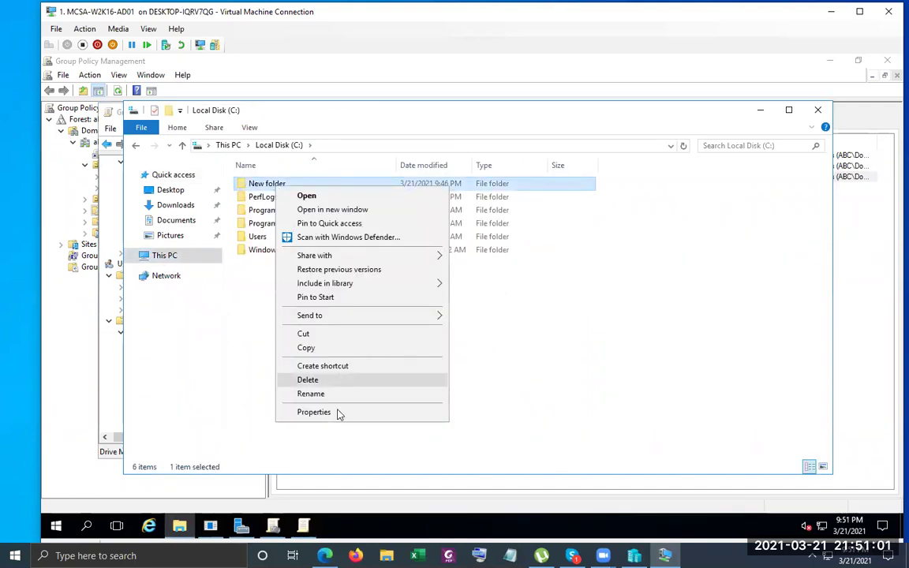
{"action": "left_click", "coordinate": [334, 417]}
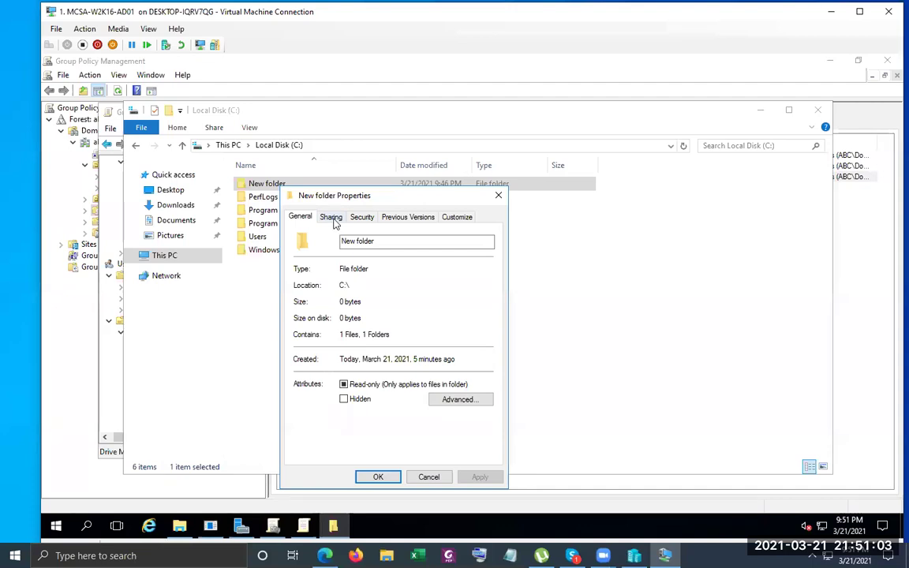
Step: Share New folder with Everyone granted Full Control, then close the Local Disk (C:) window
{"action": "left_click", "coordinate": [331, 216]}
{"action": "left_click", "coordinate": [324, 367]}
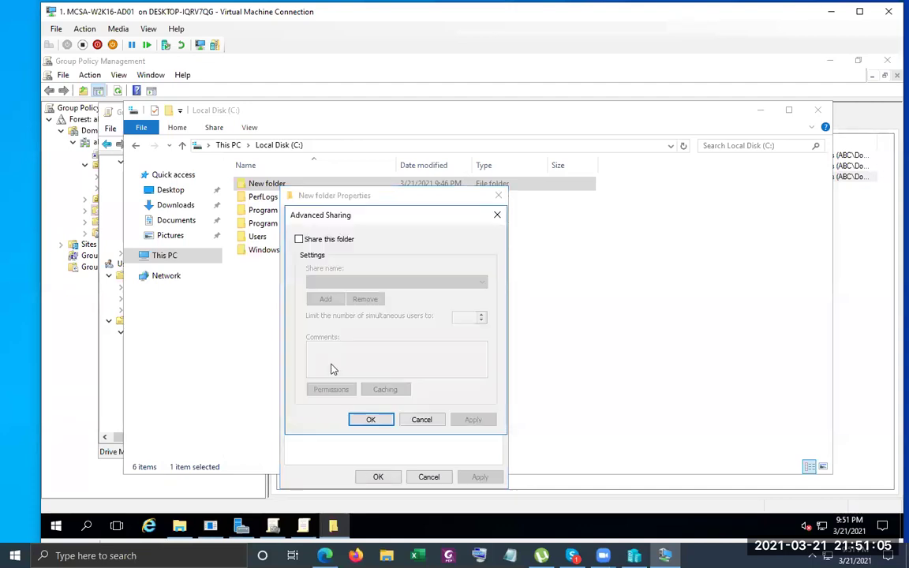
{"action": "left_click", "coordinate": [300, 239]}
{"action": "left_click", "coordinate": [338, 390]}
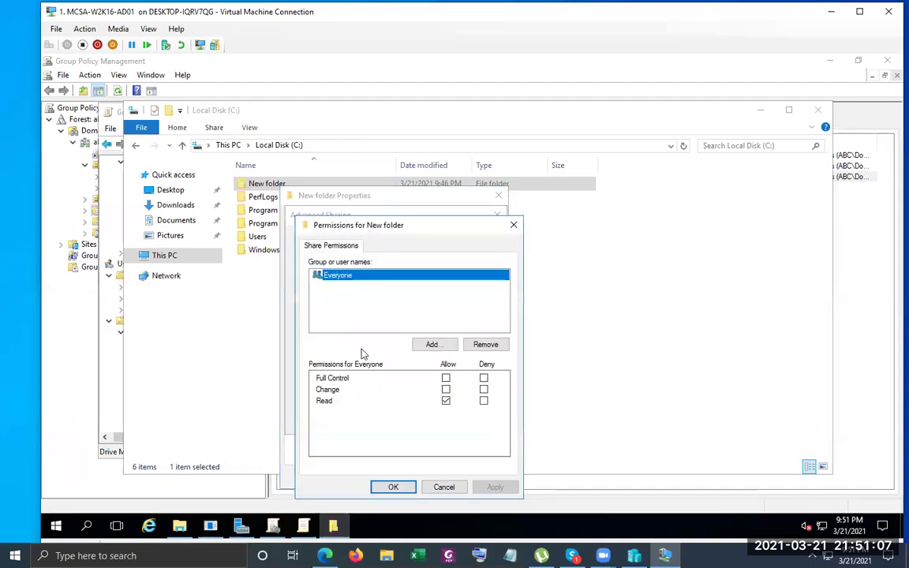
{"action": "left_click", "coordinate": [446, 378]}
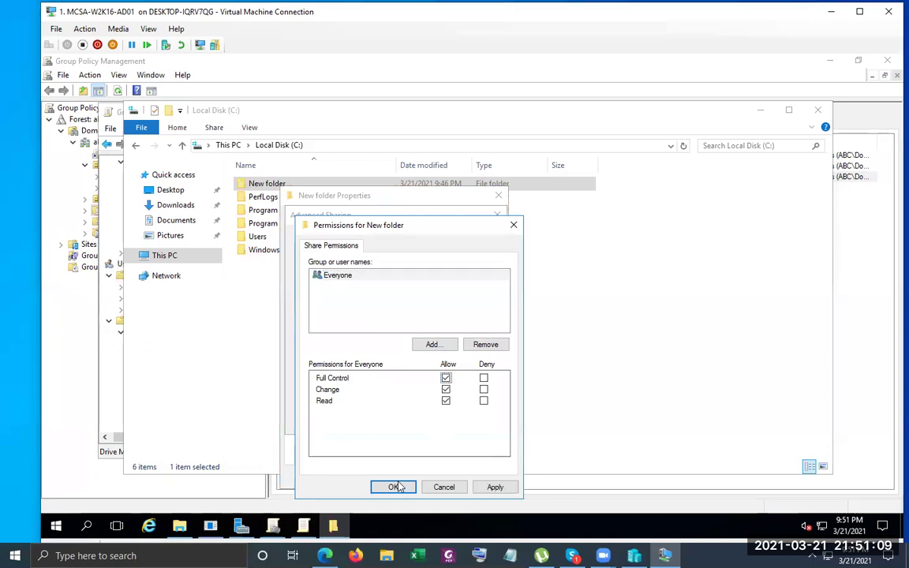
{"action": "left_click", "coordinate": [396, 487]}
{"action": "left_click", "coordinate": [372, 422]}
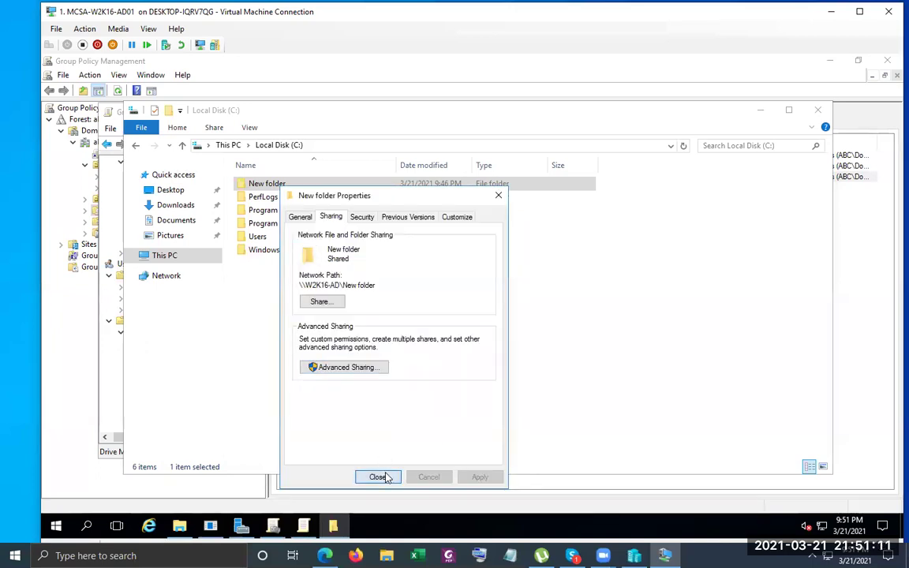
{"action": "left_click", "coordinate": [383, 477]}
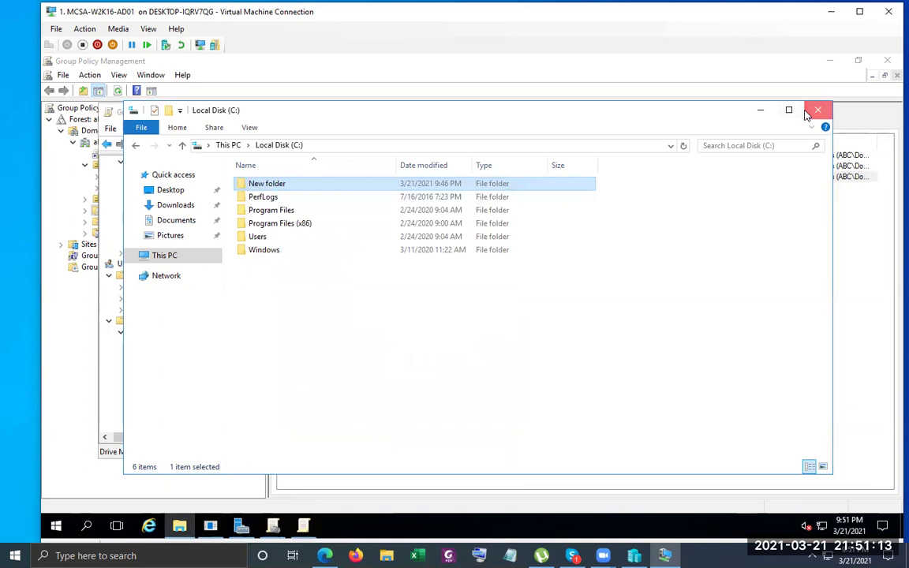
{"action": "left_click", "coordinate": [808, 114]}
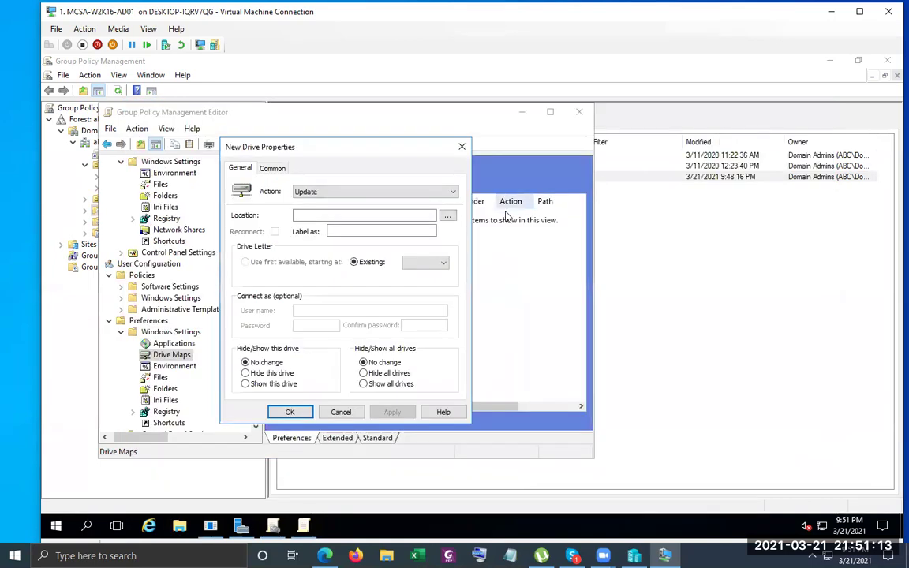
{"action": "right_click", "coordinate": [55, 532]}
{"action": "left_click", "coordinate": [111, 469]}
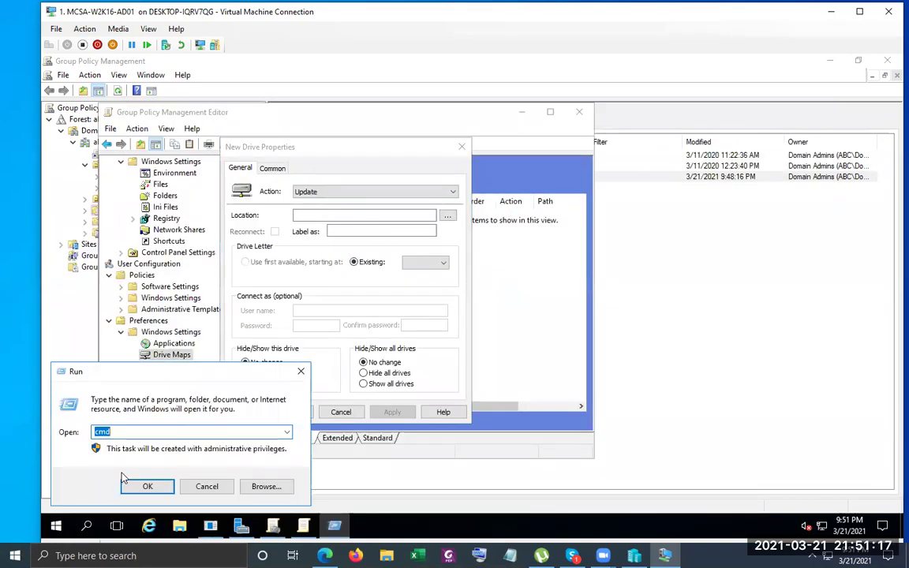
{"action": "type", "text": "\\\\"}
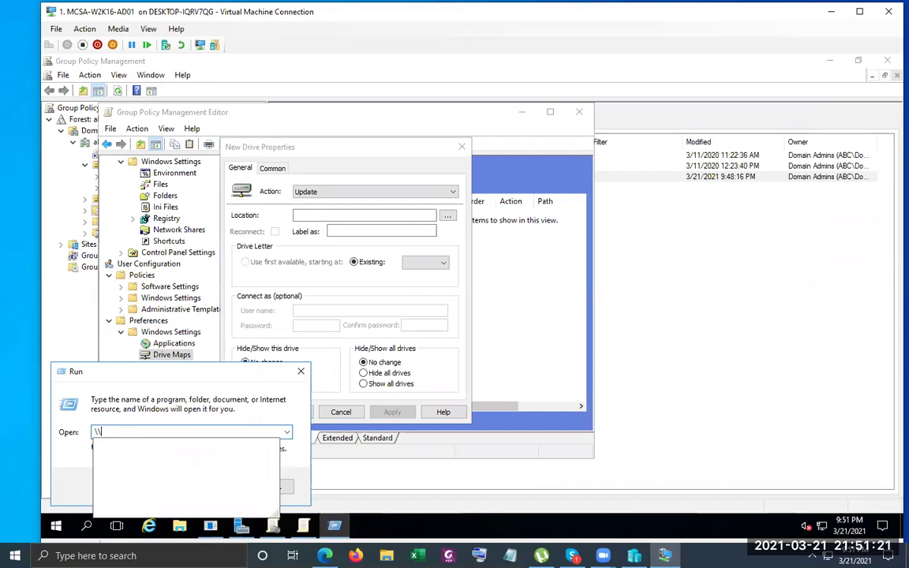
{"action": "left_click", "coordinate": [241, 526]}
{"action": "left_click", "coordinate": [87, 145]}
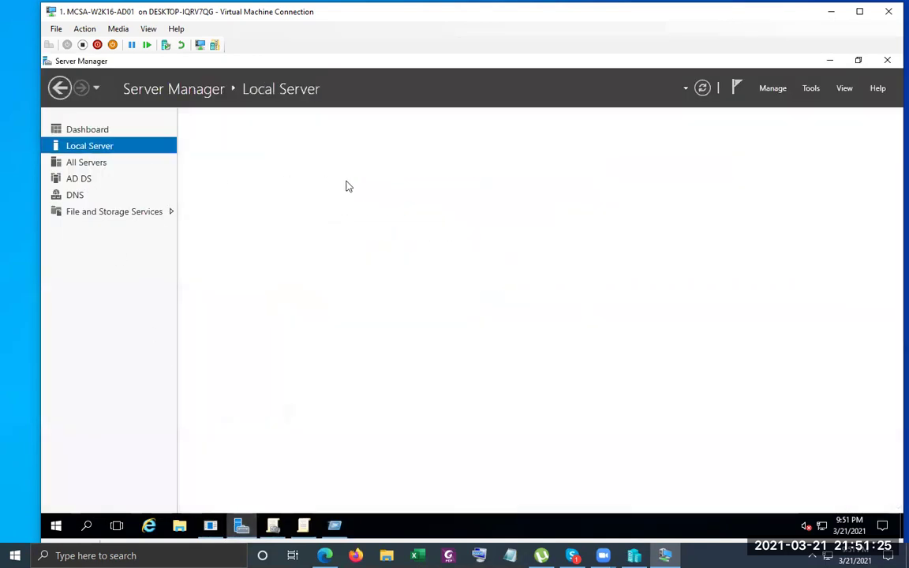
{"action": "left_click", "coordinate": [829, 60]}
{"action": "left_click", "coordinate": [131, 434]}
{"action": "type", "text": "\\\\"}
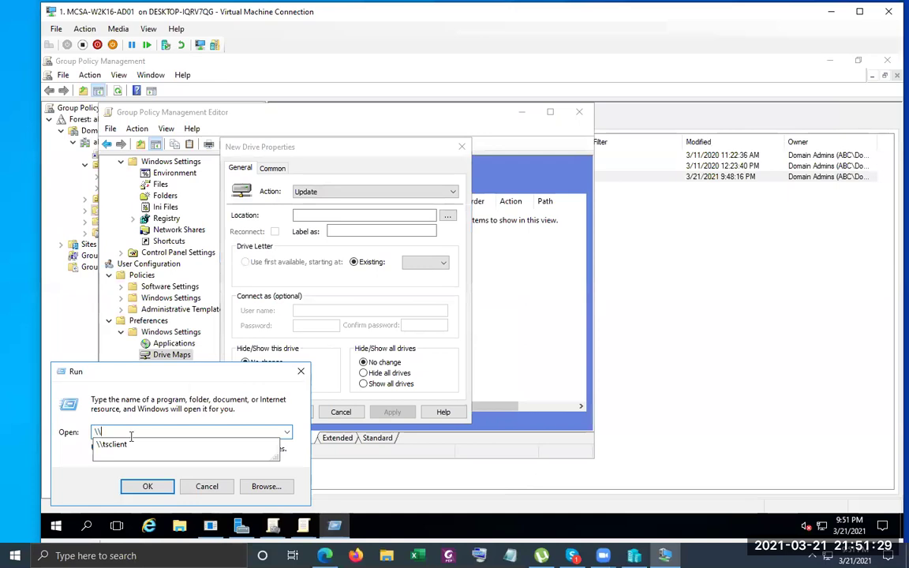
{"action": "type", "text": "W"}
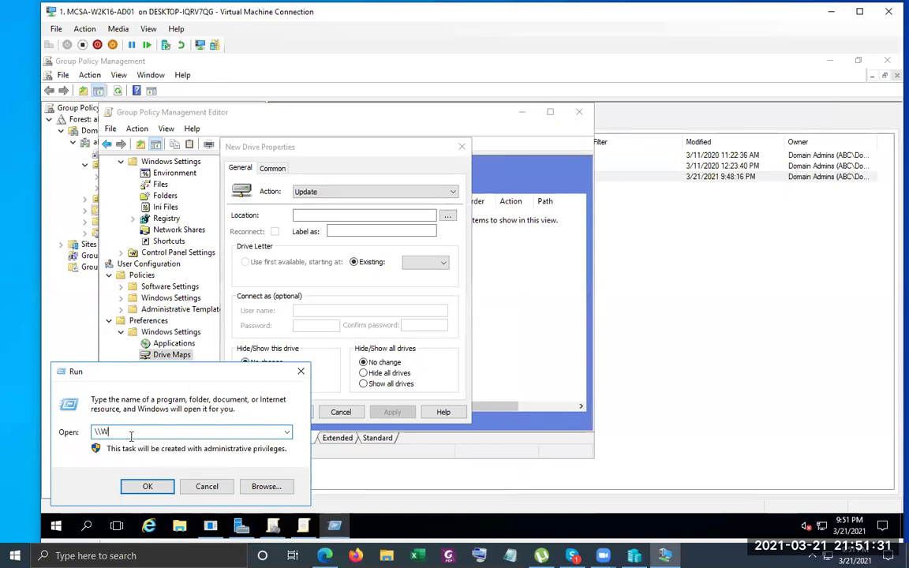
{"action": "type", "text": "2K16-A"}
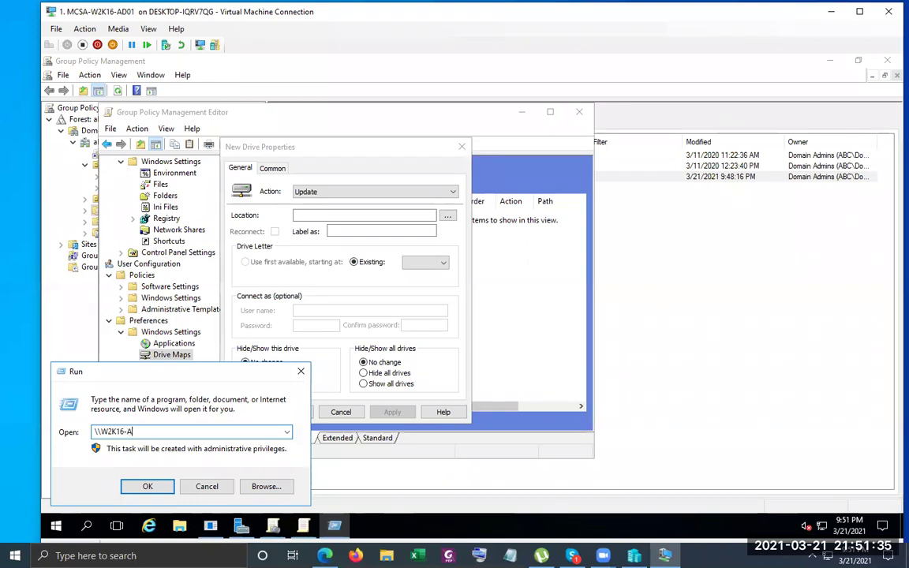
{"action": "type", "text": "D.abc.local\\"}
{"action": "key", "text": "Down"}
{"action": "key", "text": "Down"}
{"action": "key", "text": "Return"}
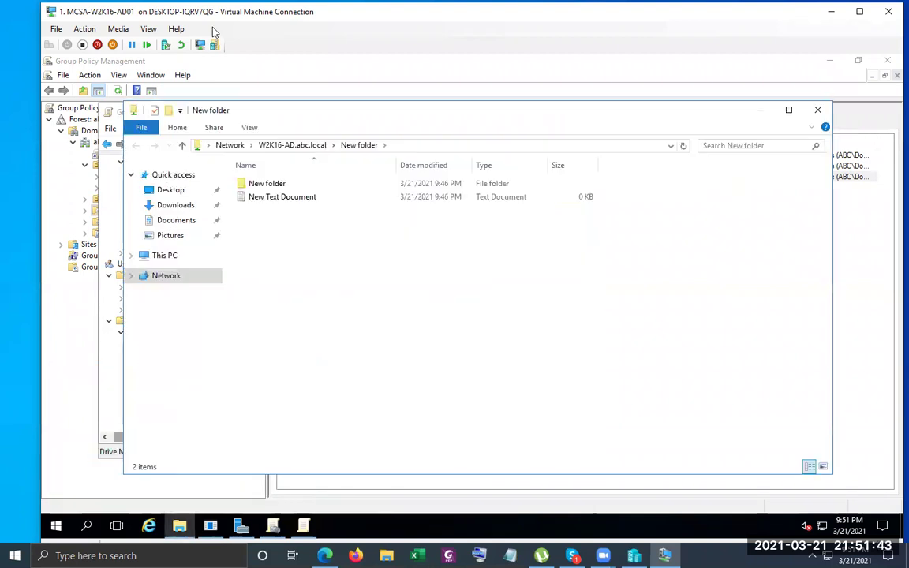
{"action": "left_click", "coordinate": [438, 147]}
{"action": "key", "text": "ctrl+c"}
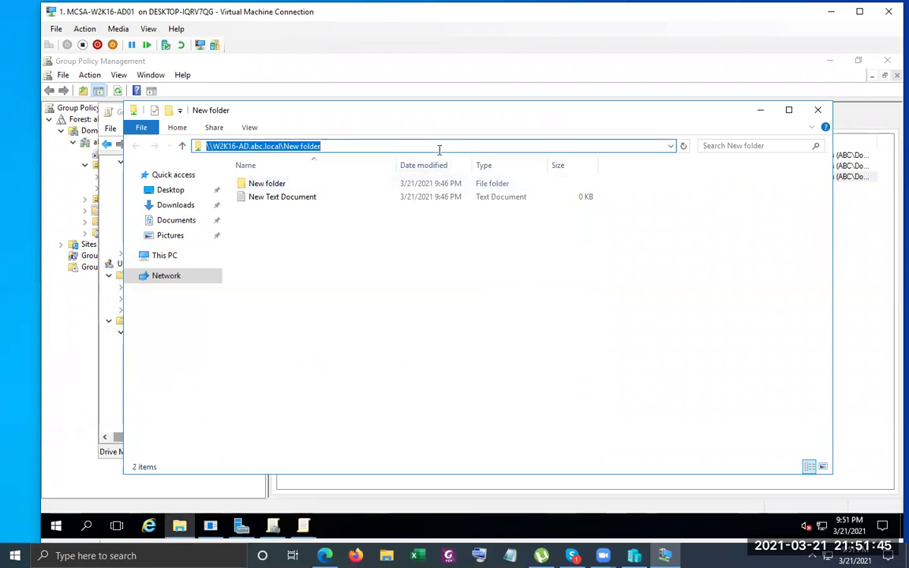
{"action": "left_click", "coordinate": [818, 110]}
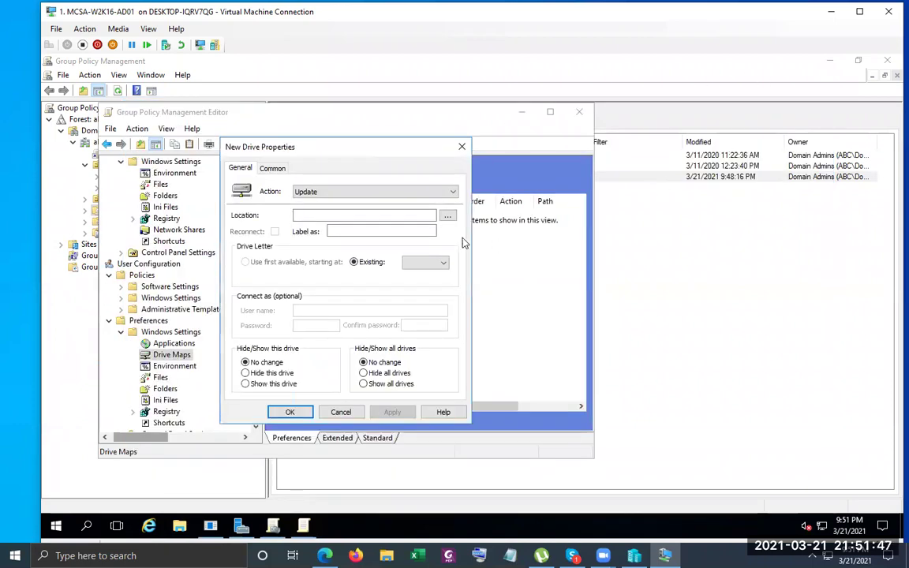
Step: Map Z: to \\W2K16-AD.abc.local\New folder labelled COMMON with Reconnect, then close the editor
{"action": "left_click", "coordinate": [390, 215]}
{"action": "key", "text": "ctrl+v"}
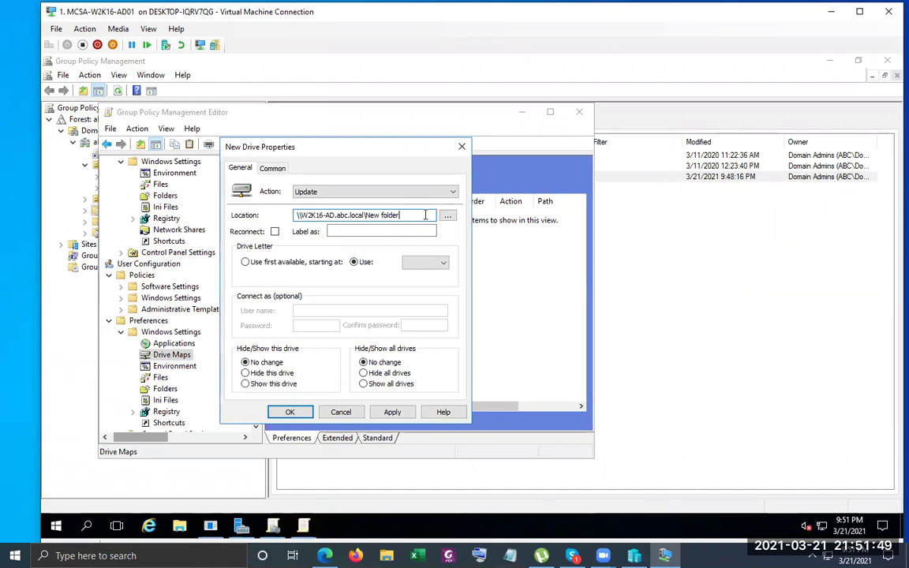
{"action": "left_click", "coordinate": [431, 229]}
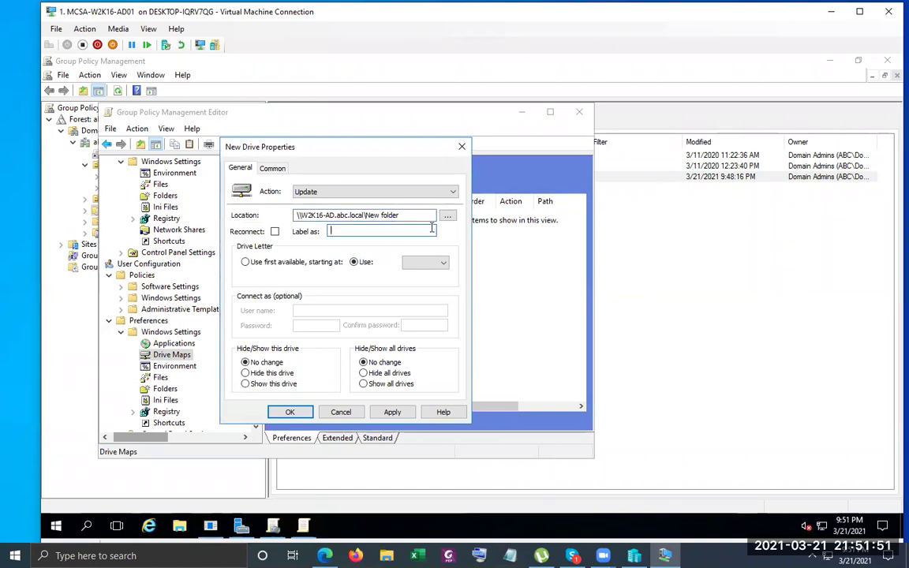
{"action": "type", "text": "COMMON"}
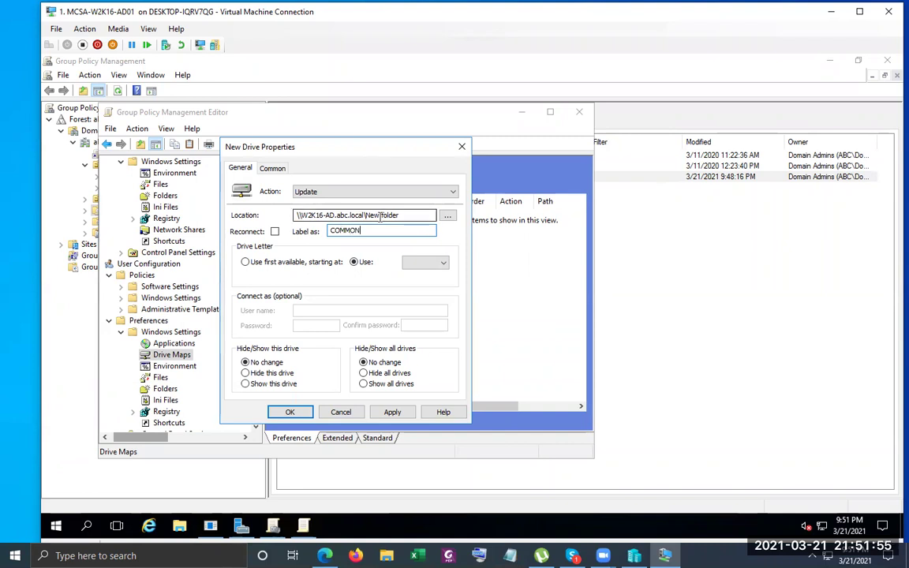
{"action": "left_click", "coordinate": [275, 231]}
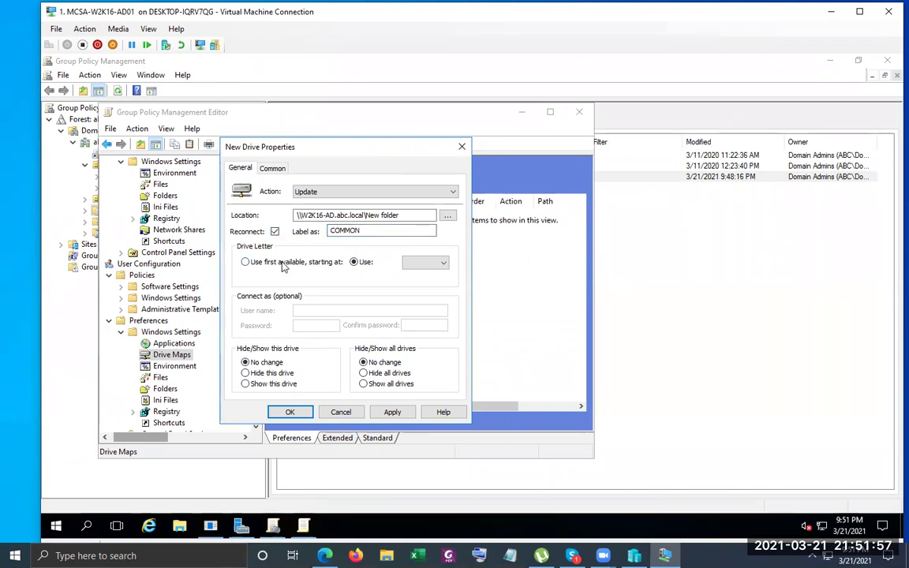
{"action": "left_click", "coordinate": [426, 262]}
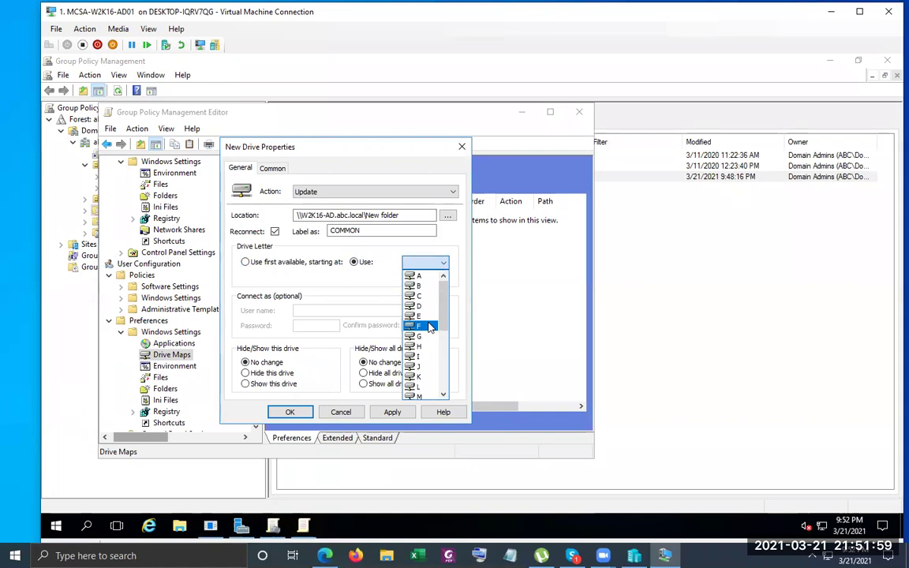
{"action": "left_click_drag", "start_coordinate": [440, 305], "coordinate": [455, 371]}
{"action": "left_click", "coordinate": [430, 388]}
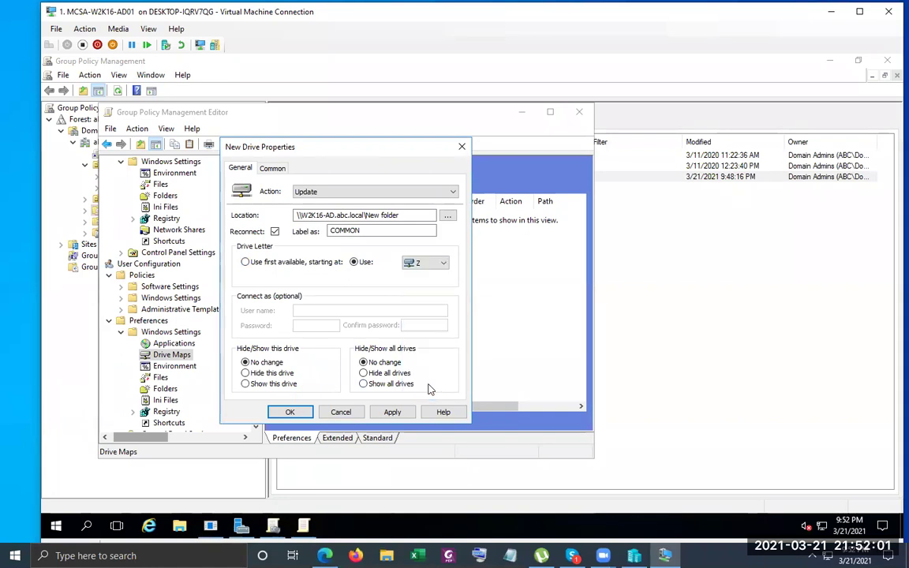
{"action": "left_click", "coordinate": [290, 413]}
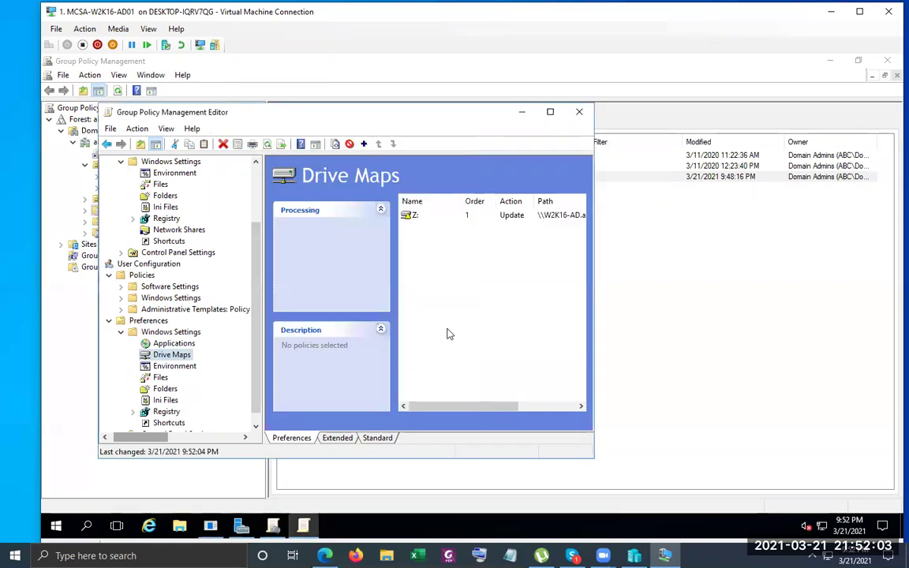
{"action": "left_click", "coordinate": [578, 112]}
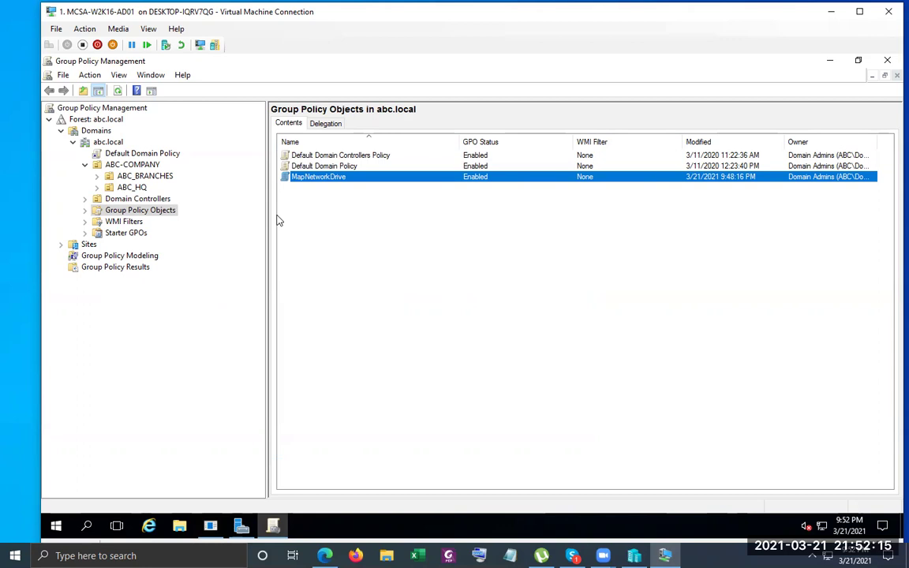
Step: Reopen the MapNetworkDrive GPO in the Group Policy Management Editor
{"action": "double_click", "coordinate": [322, 178]}
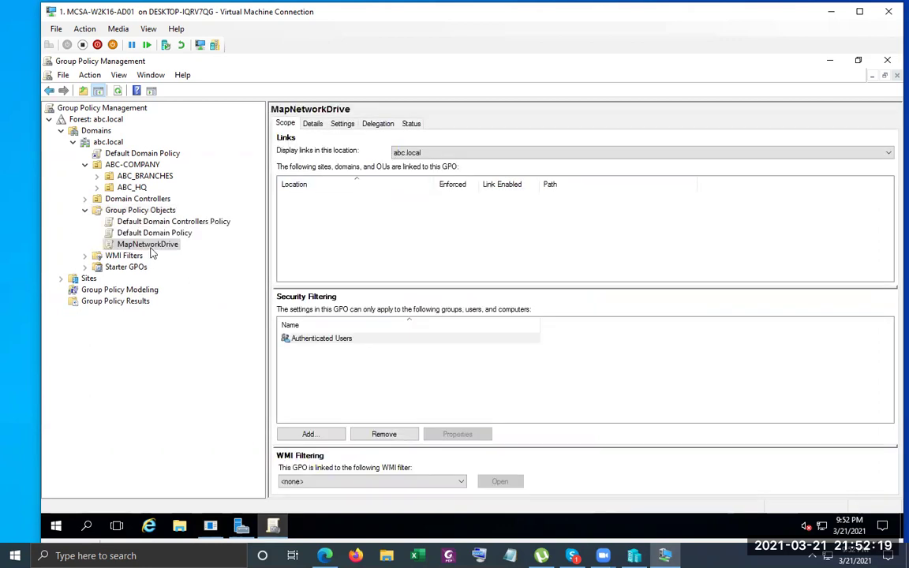
{"action": "left_click", "coordinate": [136, 199]}
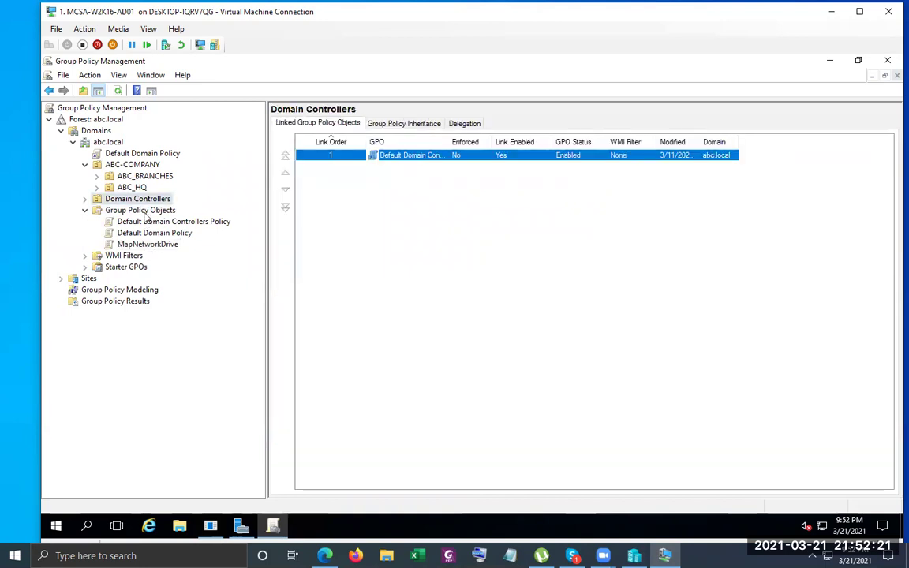
{"action": "left_click", "coordinate": [139, 210]}
{"action": "right_click", "coordinate": [164, 247]}
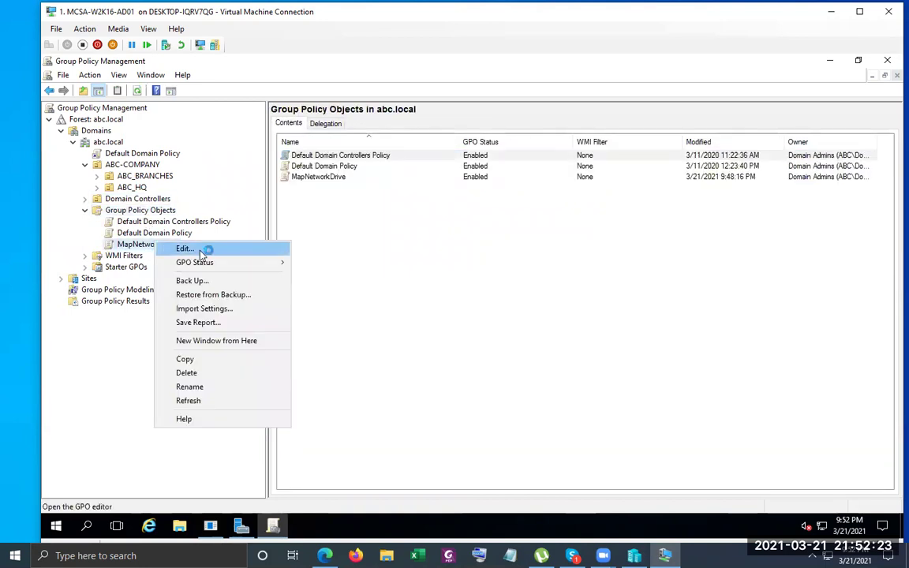
{"action": "left_click", "coordinate": [206, 250]}
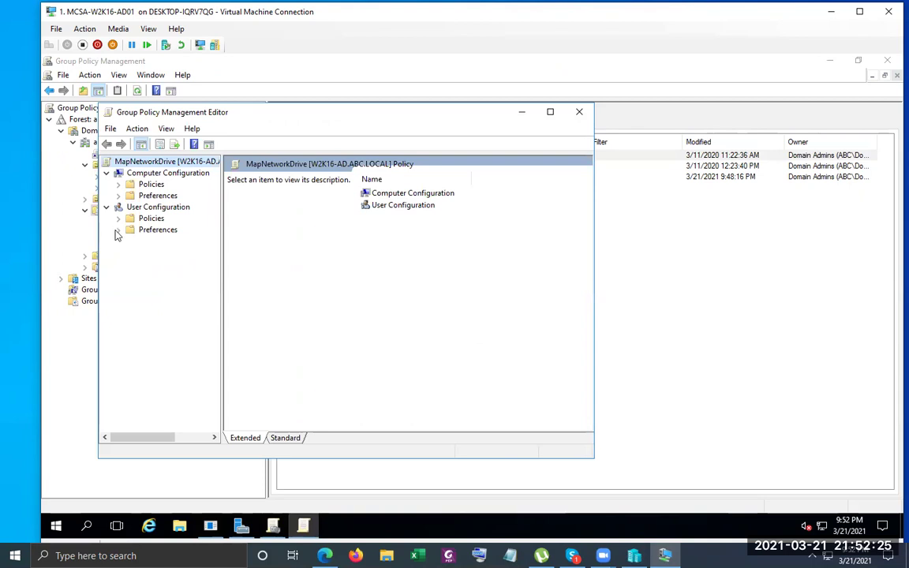
Step: Inspect the Z: entry under user Preferences > Drive Maps, then close the editor
{"action": "left_click", "coordinate": [119, 229]}
{"action": "left_click", "coordinate": [140, 242]}
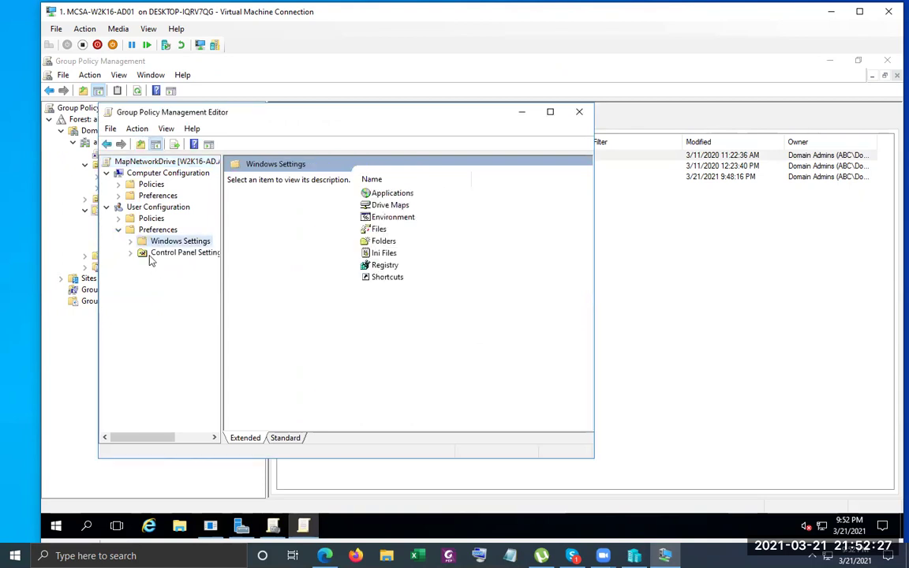
{"action": "left_click", "coordinate": [131, 242]}
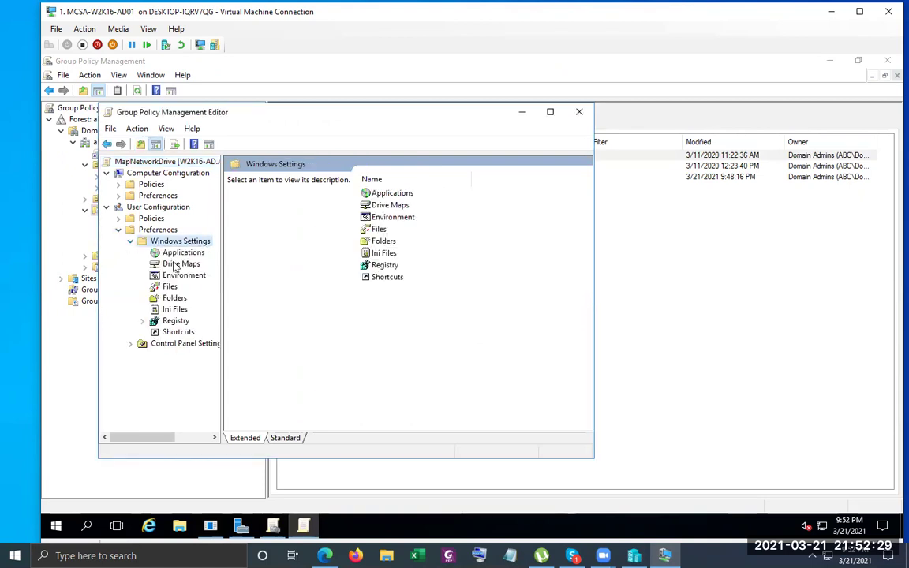
{"action": "left_click", "coordinate": [181, 264]}
{"action": "left_click", "coordinate": [418, 220]}
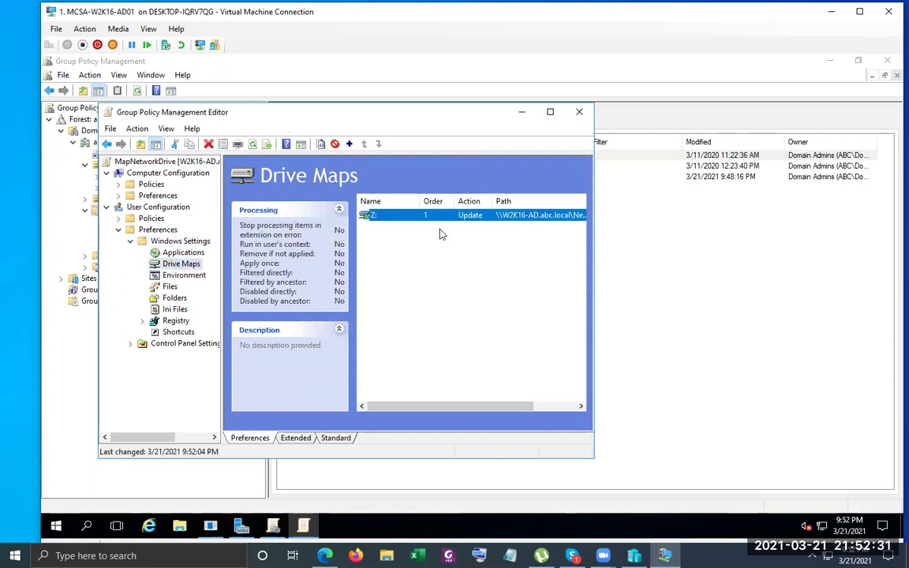
{"action": "left_click", "coordinate": [579, 114]}
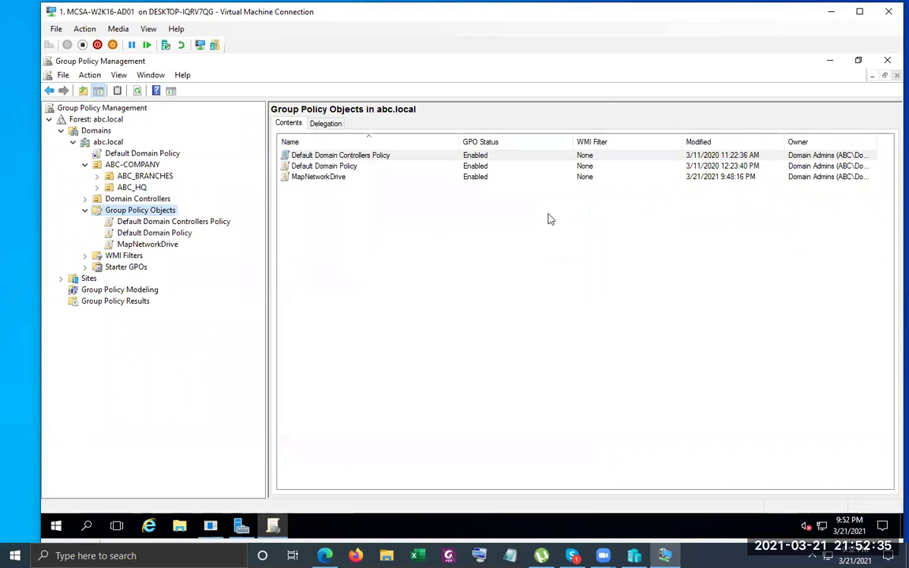
Step: Open MapNetworkDrive in the editor and show User Configuration > Preferences > Windows Settings > Drive Maps
{"action": "right_click", "coordinate": [298, 179]}
{"action": "left_click", "coordinate": [351, 189]}
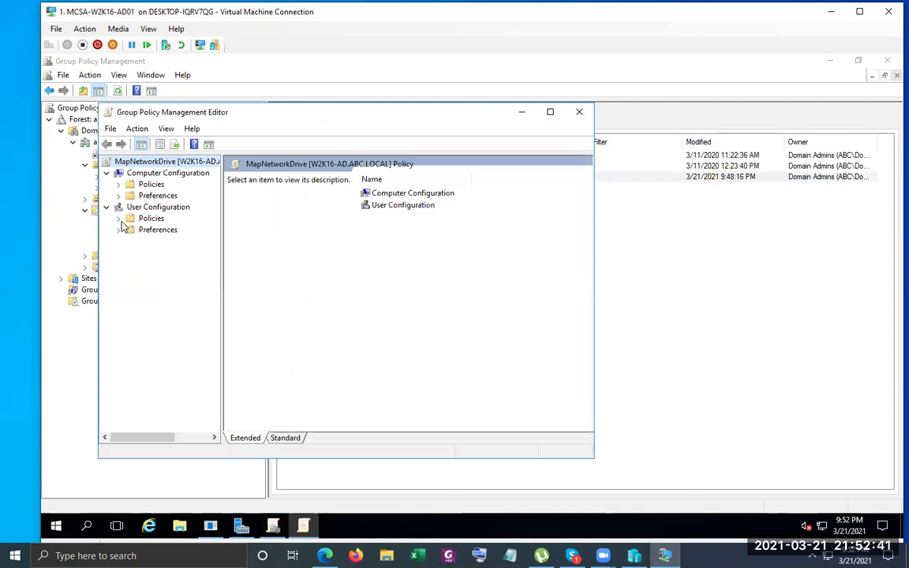
{"action": "left_click", "coordinate": [119, 219]}
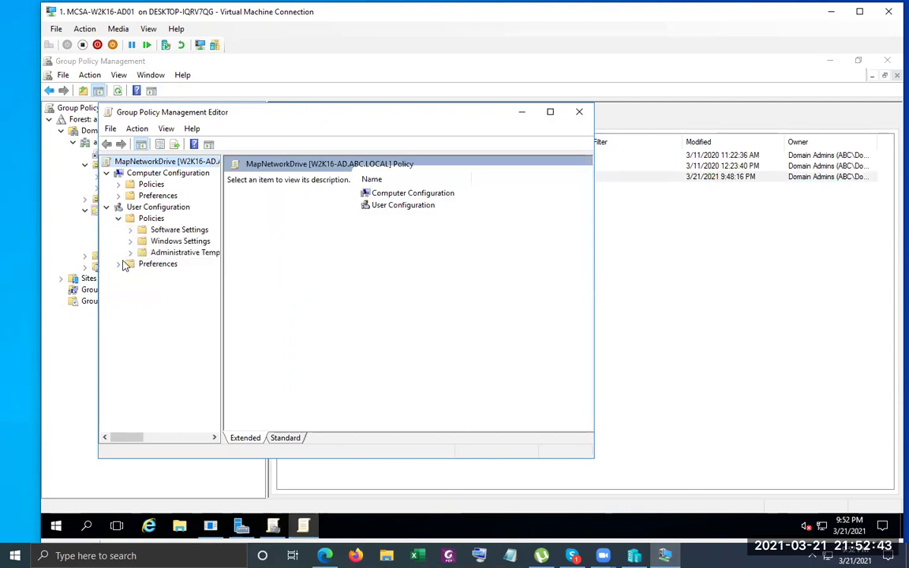
{"action": "left_click", "coordinate": [120, 265]}
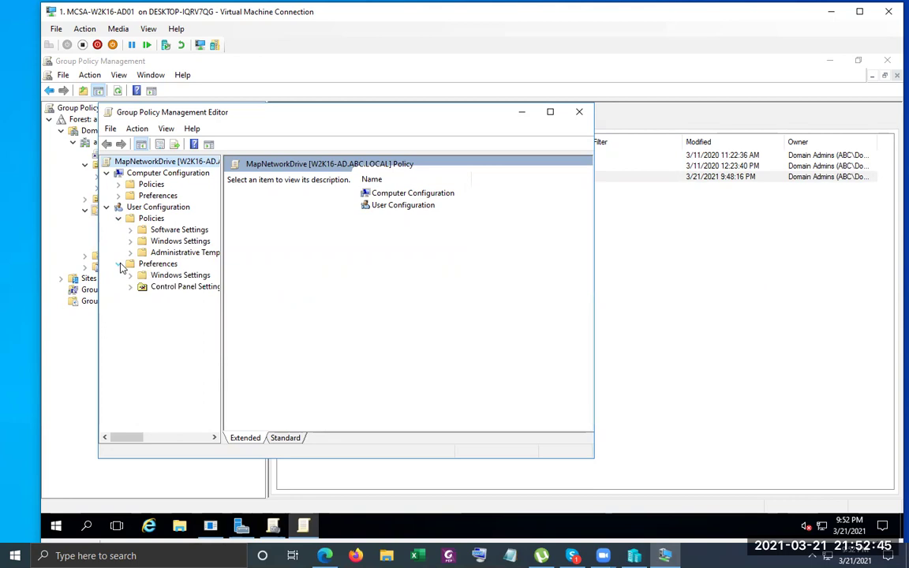
{"action": "left_click", "coordinate": [130, 252]}
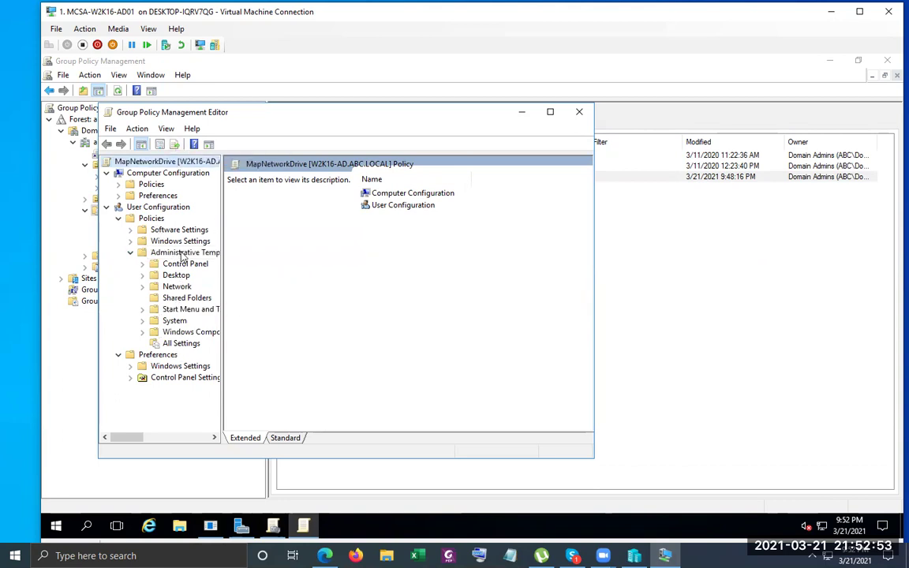
{"action": "left_click", "coordinate": [130, 253]}
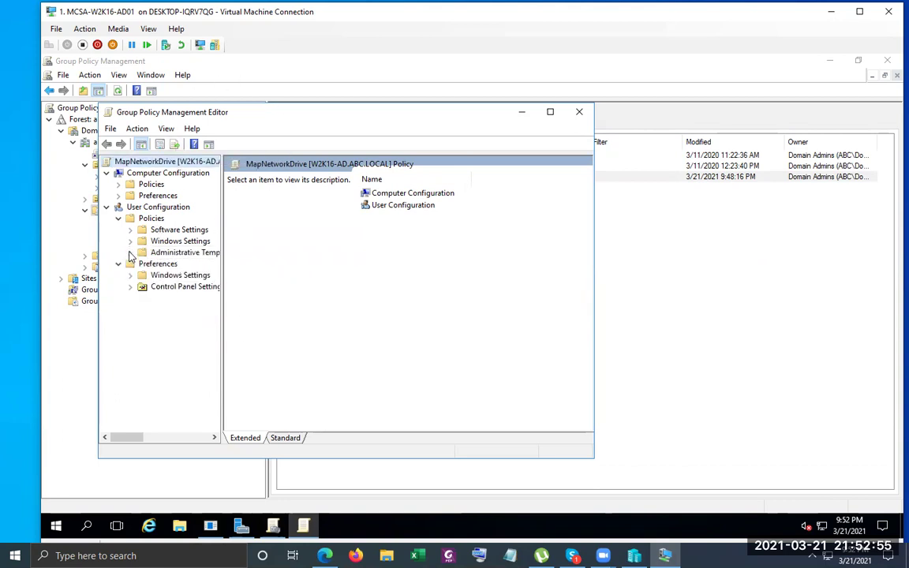
{"action": "left_click", "coordinate": [130, 275]}
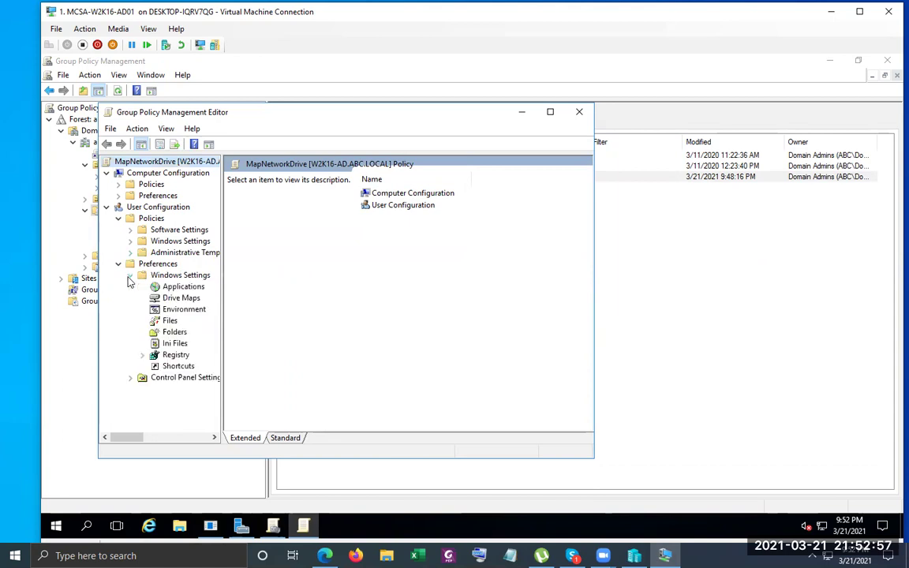
{"action": "left_click", "coordinate": [184, 298]}
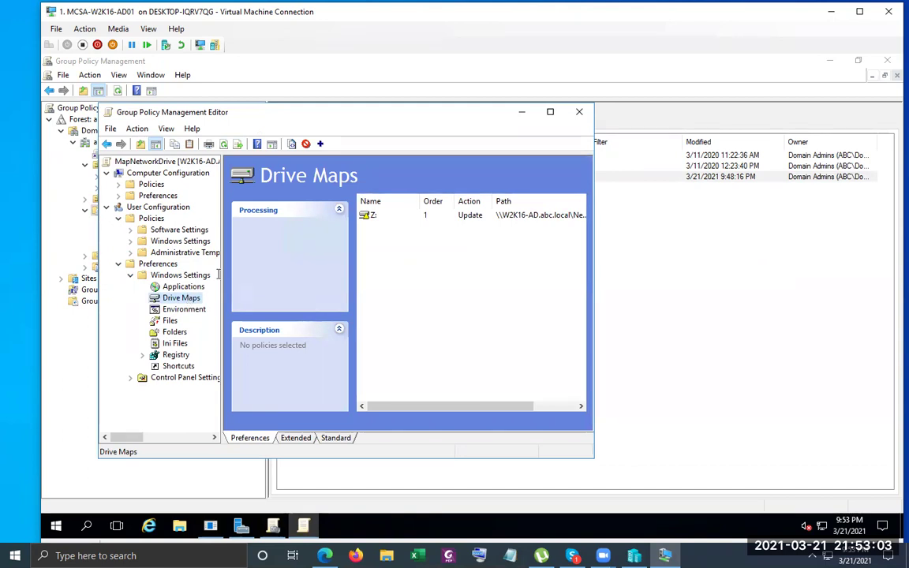
Step: Select the Z: mapping, then start a new Mapped Drive entry and cancel it
{"action": "left_click", "coordinate": [369, 215]}
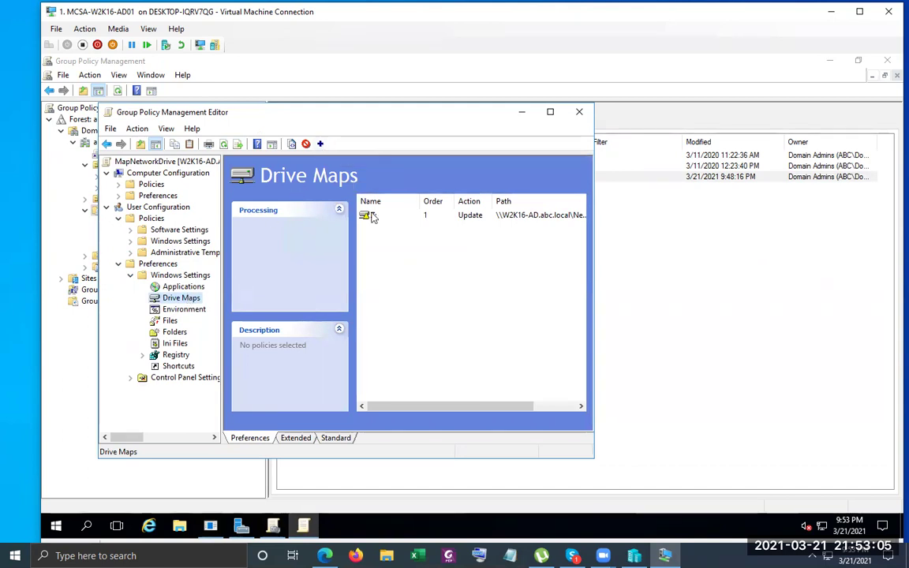
{"action": "left_click", "coordinate": [320, 145]}
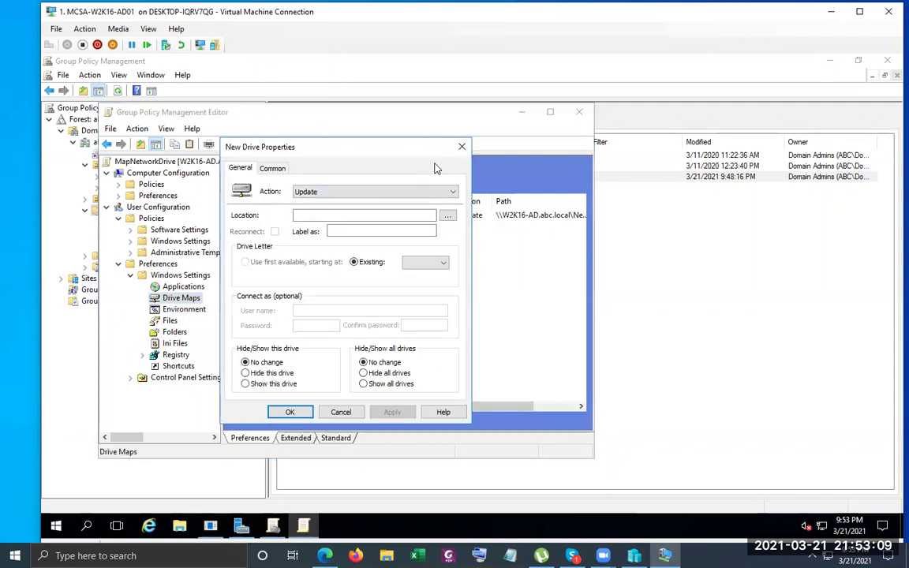
{"action": "left_click", "coordinate": [462, 146]}
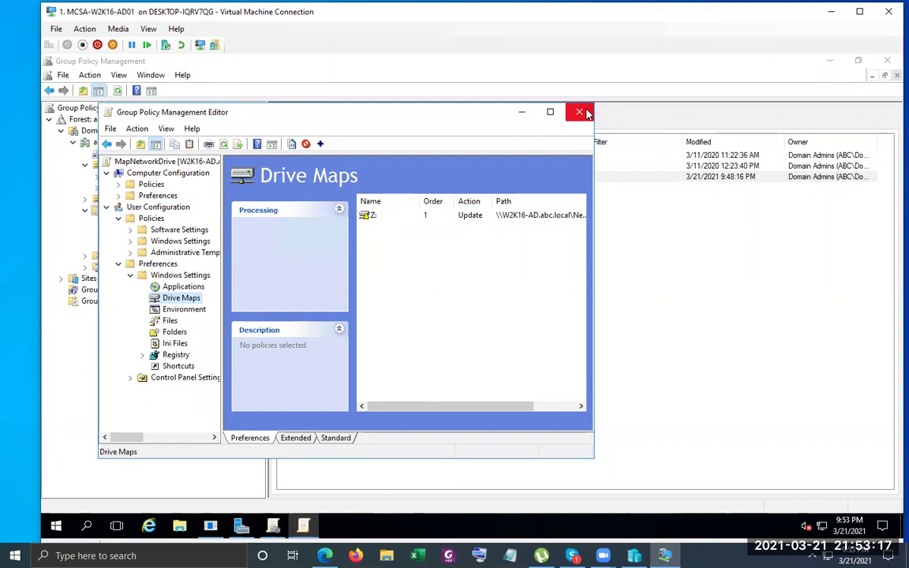
Step: Close the policy editor, reselect MapNetworkDrive in Group Policy Objects, then select the abc.local domain
{"action": "left_click", "coordinate": [580, 113]}
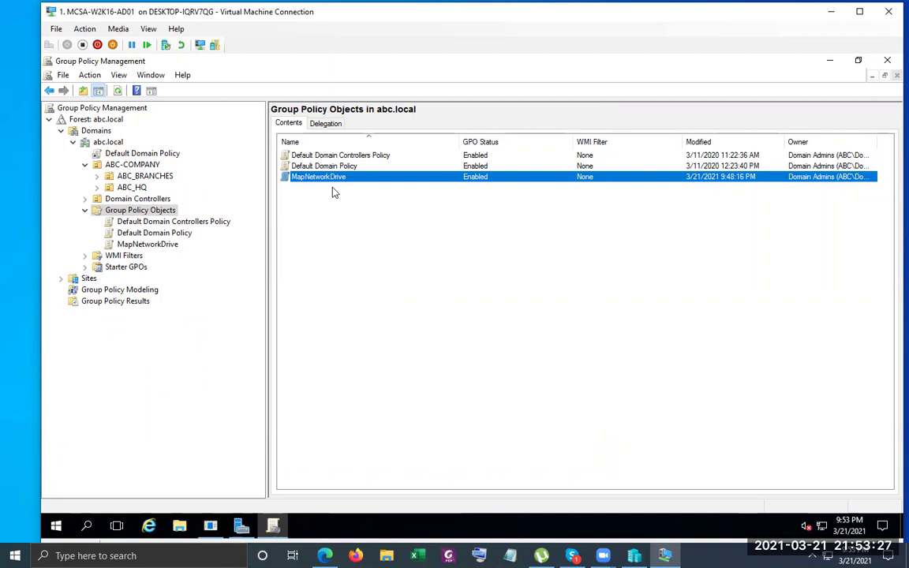
{"action": "left_click", "coordinate": [360, 221]}
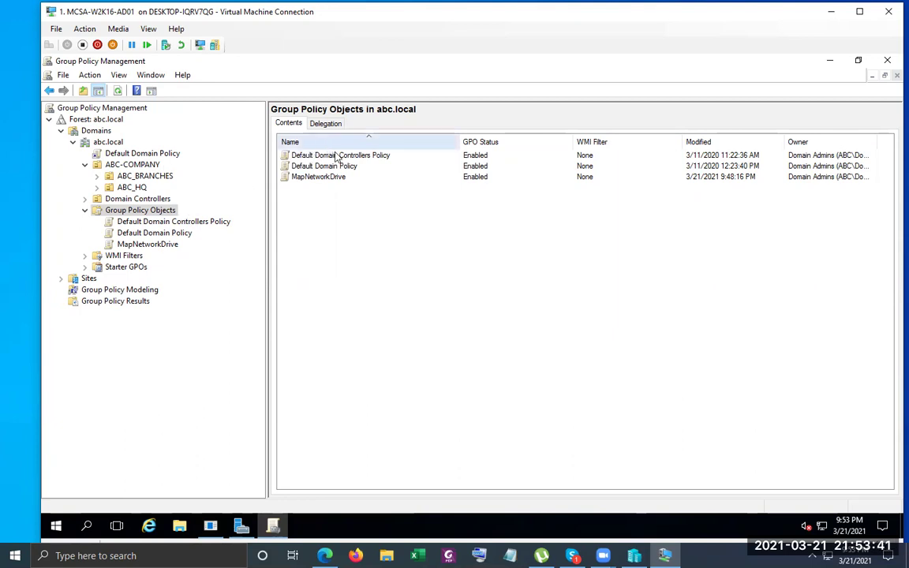
{"action": "left_click", "coordinate": [323, 178]}
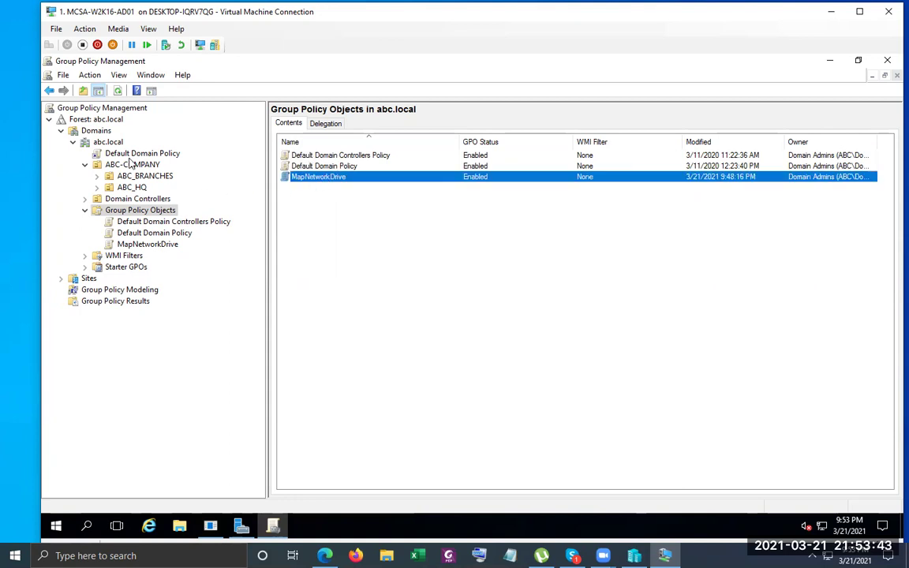
{"action": "left_click", "coordinate": [109, 143]}
Step: Link the existing MapNetworkDrive GPO to abc.local through the Select GPO dialog
{"action": "right_click", "coordinate": [109, 145]}
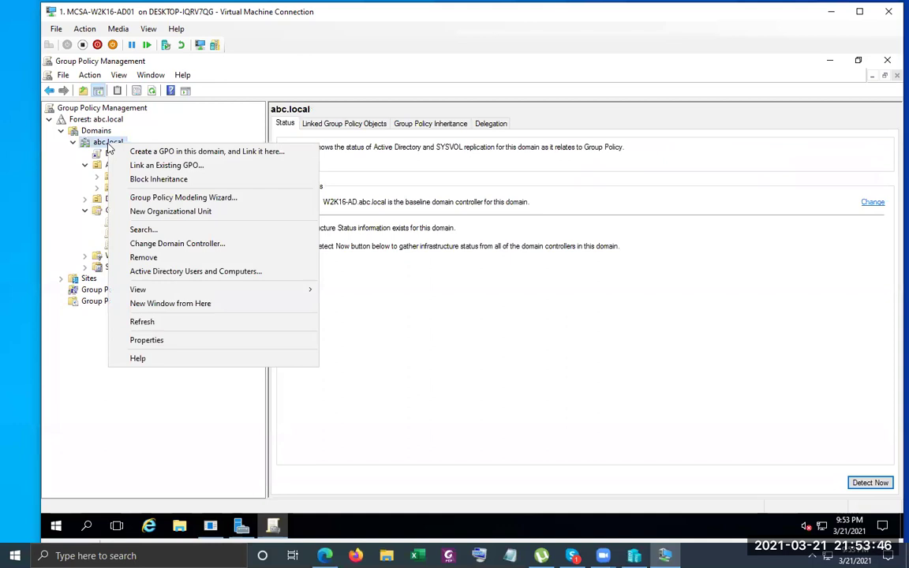
{"action": "left_click", "coordinate": [204, 166]}
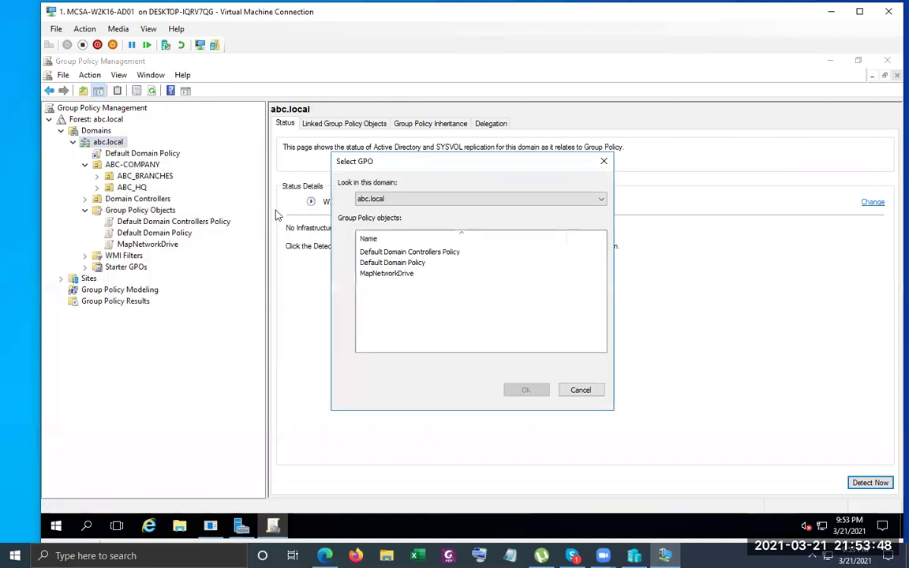
{"action": "left_click", "coordinate": [389, 274]}
{"action": "left_click", "coordinate": [535, 396]}
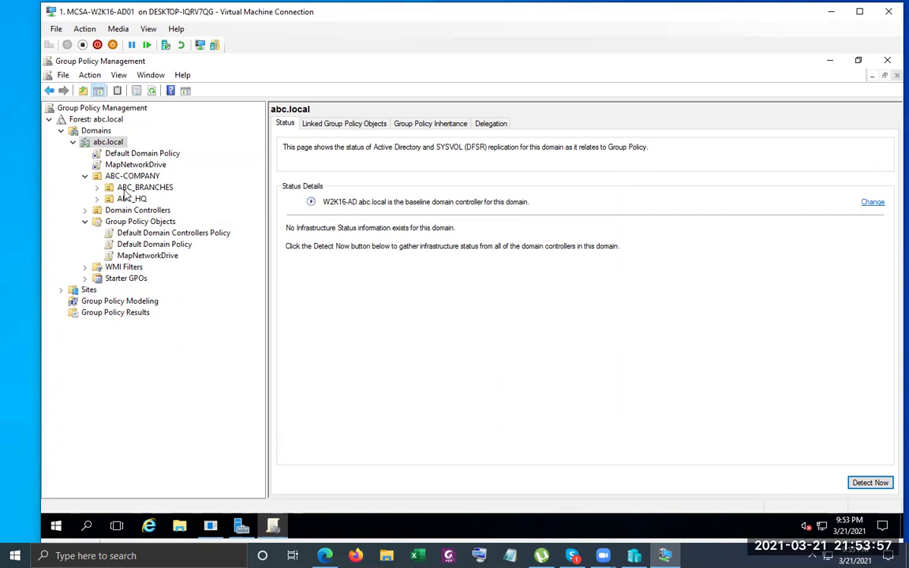
{"action": "left_click", "coordinate": [56, 526]}
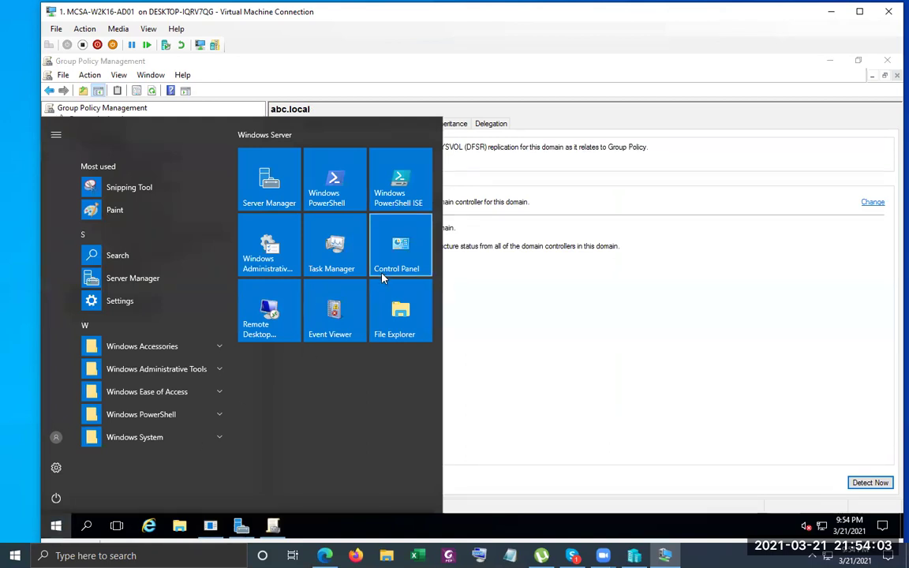
Step: Launch File Explorer on This PC, confirm only local drives are listed, and bring up the Start quick menu
{"action": "left_click", "coordinate": [396, 301]}
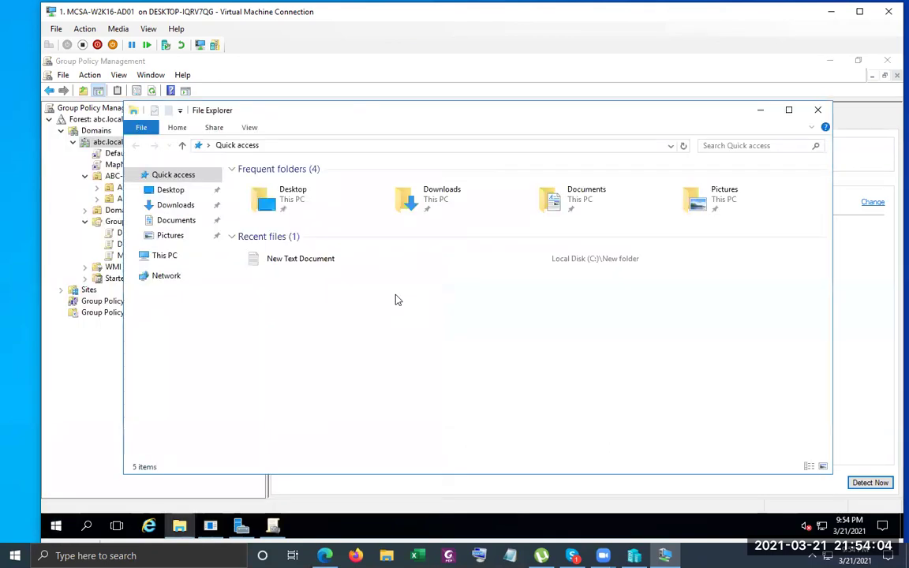
{"action": "left_click", "coordinate": [155, 259]}
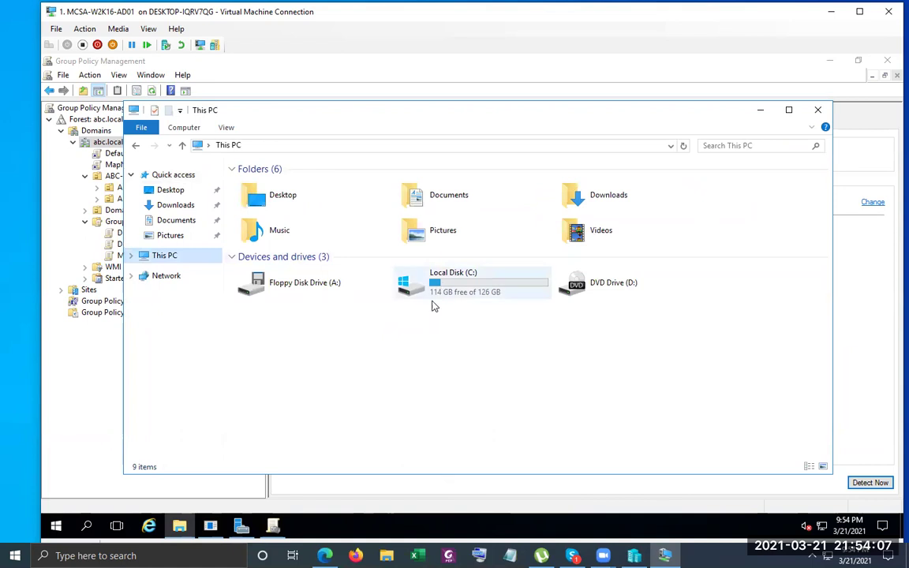
{"action": "left_click_drag", "start_coordinate": [299, 339], "coordinate": [735, 404]}
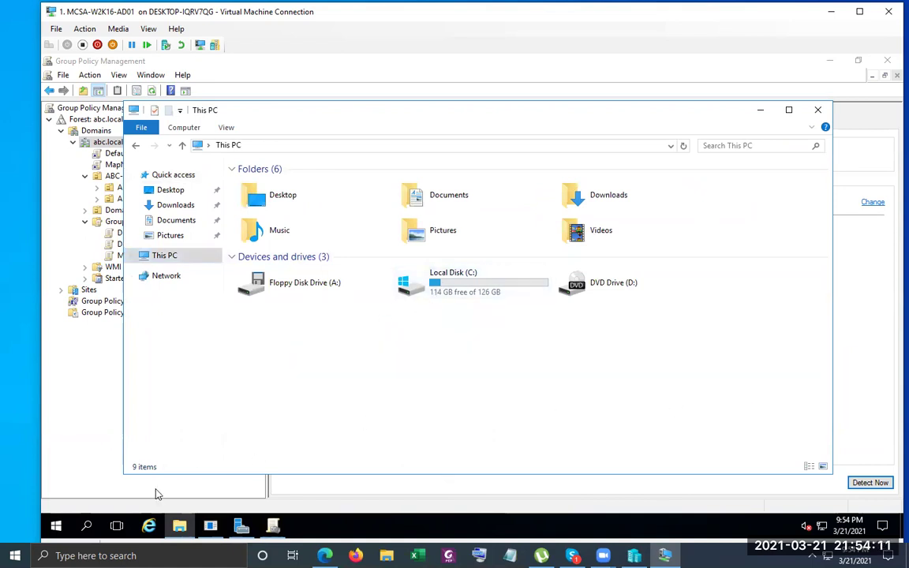
{"action": "left_click", "coordinate": [67, 518]}
{"action": "right_click", "coordinate": [67, 519]}
Step: Start cmd from Run, resize it beside This PC, and run gpupdate /force
{"action": "left_click", "coordinate": [120, 457]}
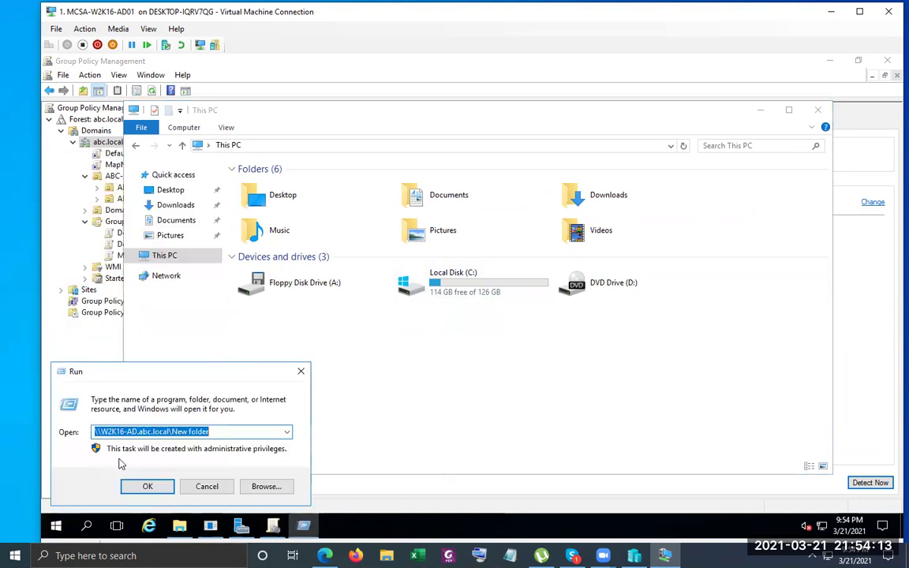
{"action": "type", "text": "cmd"}
{"action": "key", "text": "Return"}
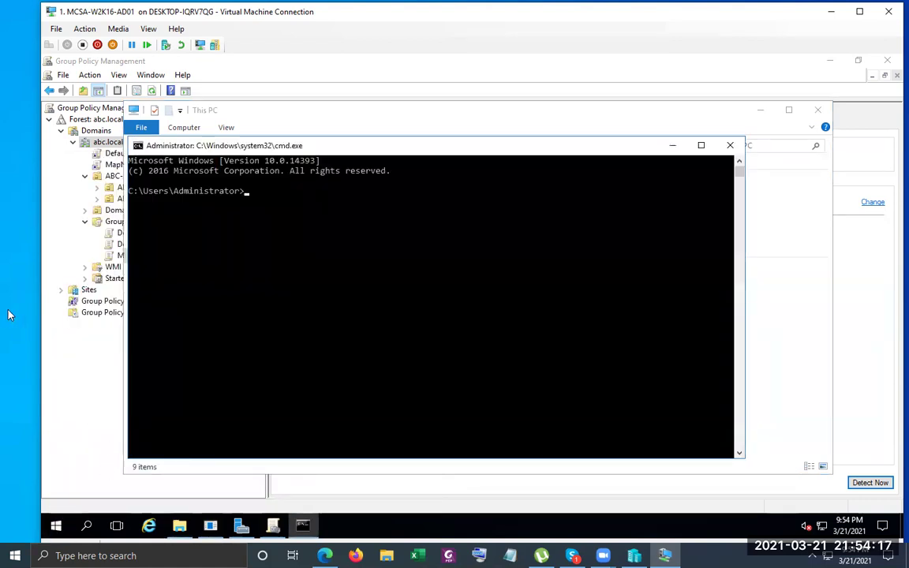
{"action": "left_click_drag", "start_coordinate": [142, 299], "coordinate": [497, 299]}
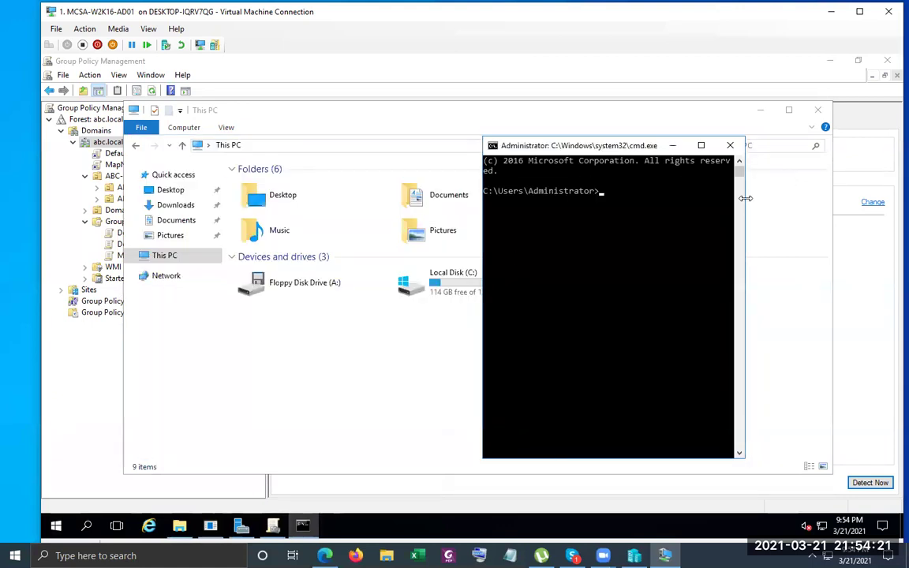
{"action": "left_click_drag", "start_coordinate": [746, 203], "coordinate": [884, 207]}
{"action": "type", "text": "g"}
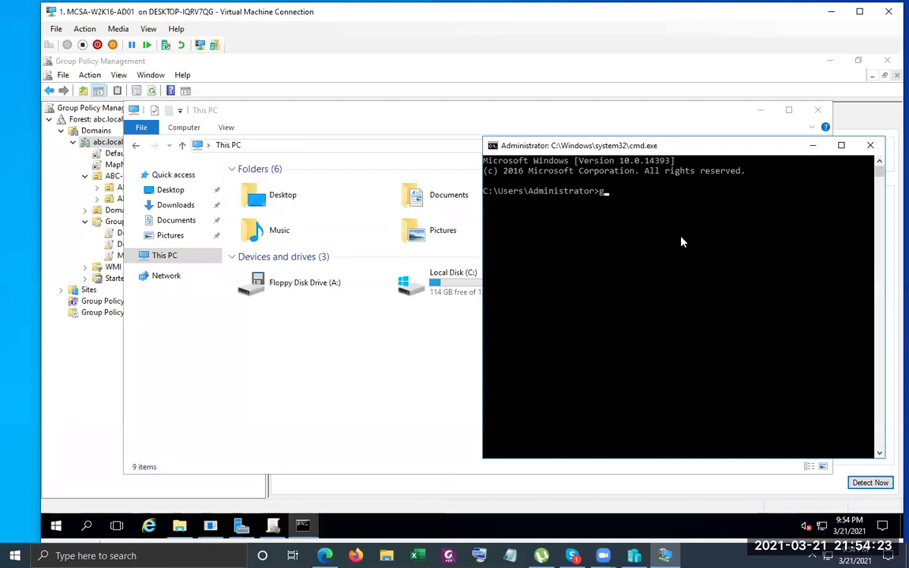
{"action": "type", "text": "pupdate /force"}
{"action": "key", "text": "Return"}
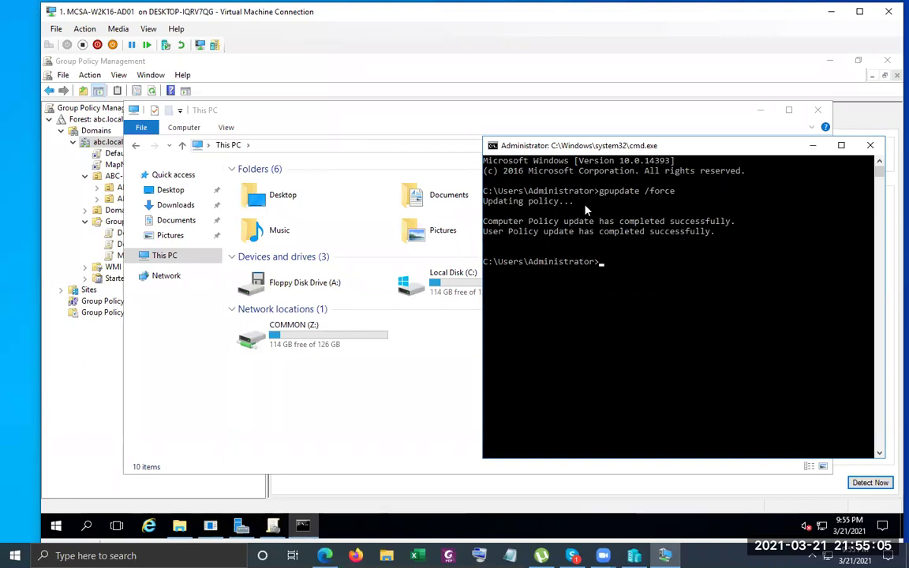
Step: Open COMMON (Z:) and rename New Text Document to test
{"action": "double_click", "coordinate": [268, 331]}
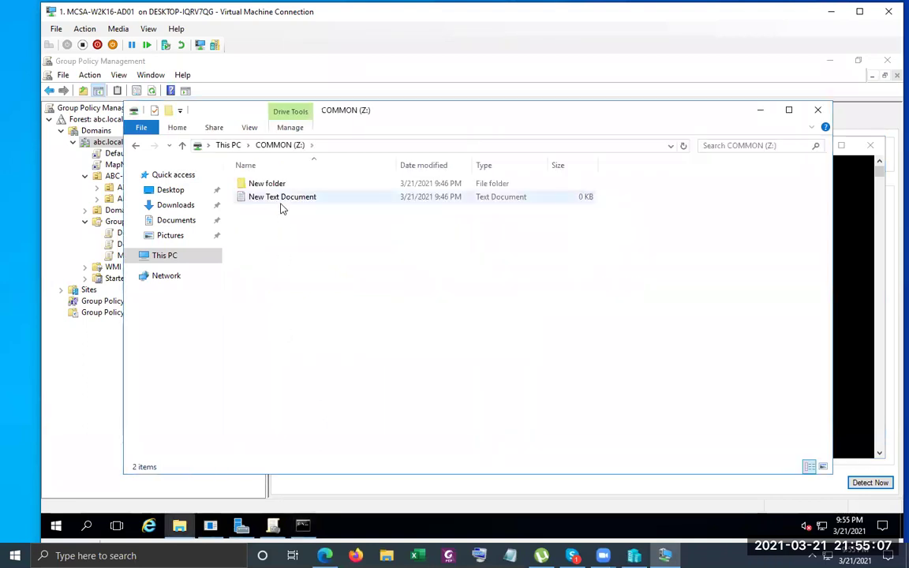
{"action": "right_click", "coordinate": [293, 199]}
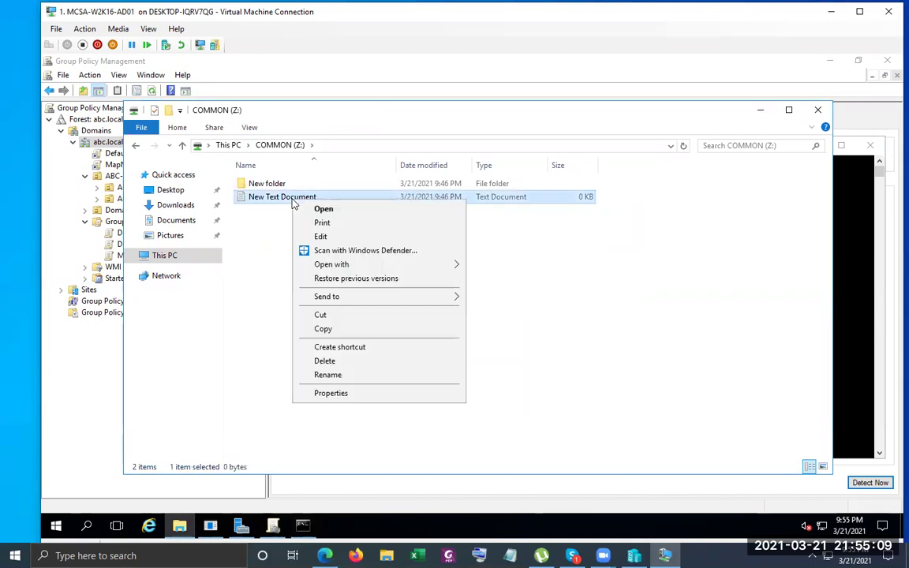
{"action": "left_click", "coordinate": [355, 376]}
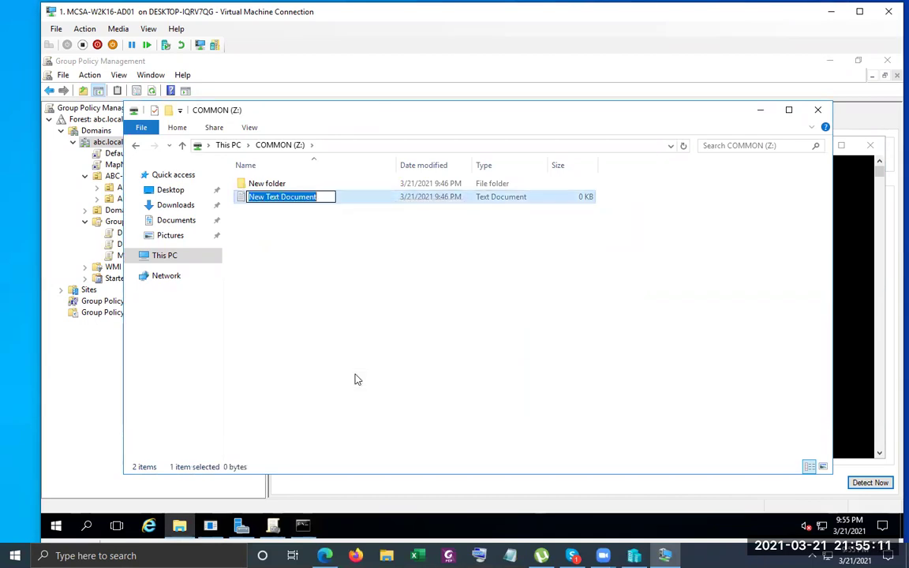
{"action": "type", "text": "test"}
{"action": "key", "text": "Return"}
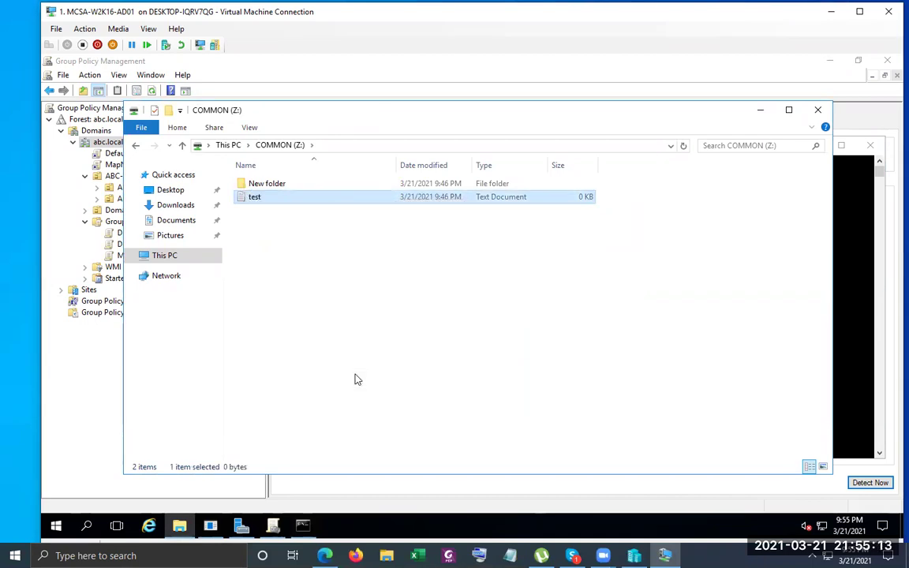
Step: Compare C:\New folder with COMMON (Z:) to confirm test appears in both
{"action": "left_click", "coordinate": [163, 256]}
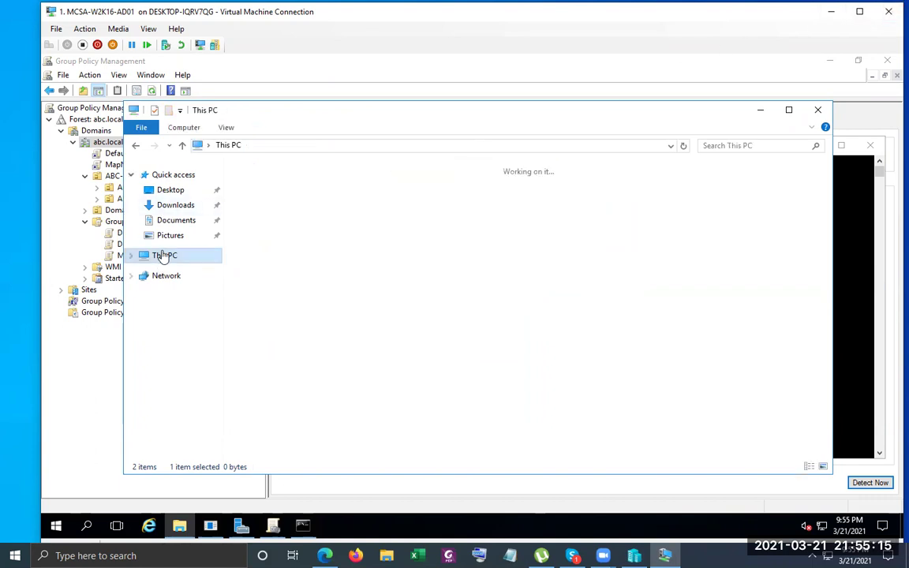
{"action": "double_click", "coordinate": [514, 292]}
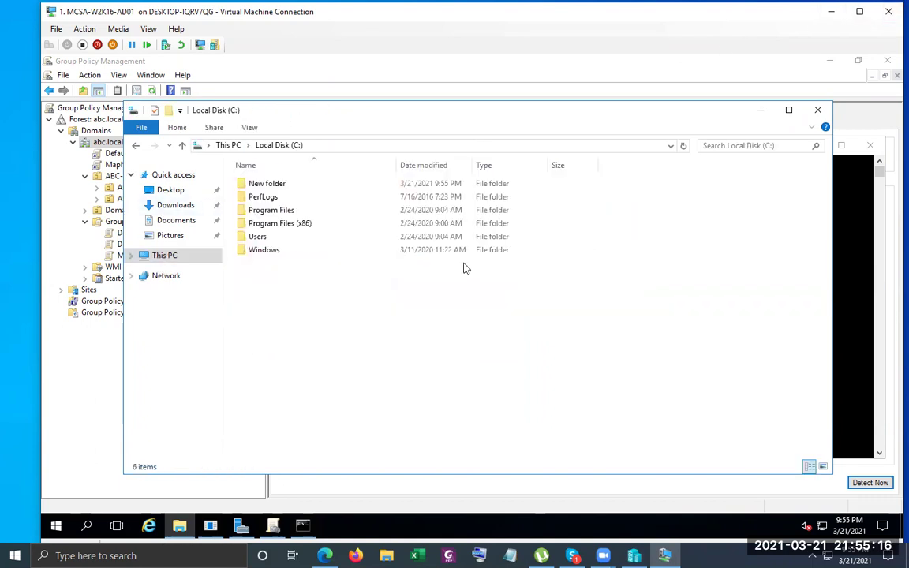
{"action": "double_click", "coordinate": [286, 185]}
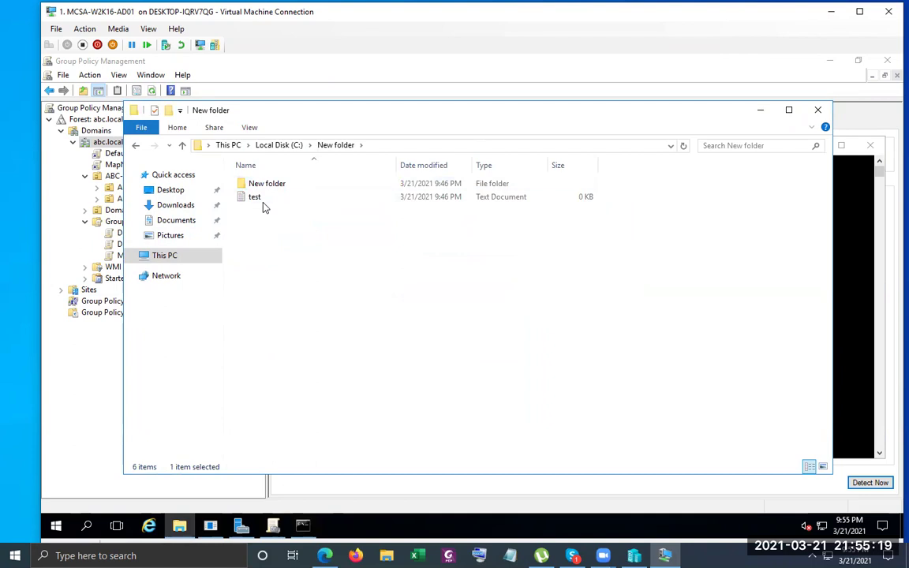
{"action": "left_click", "coordinate": [168, 258]}
{"action": "double_click", "coordinate": [311, 334]}
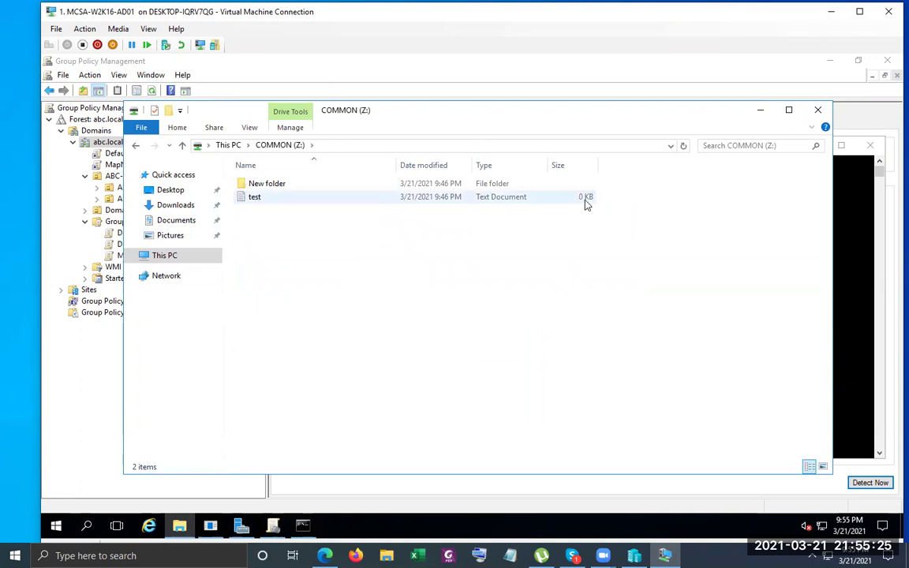
{"action": "left_click", "coordinate": [166, 255]}
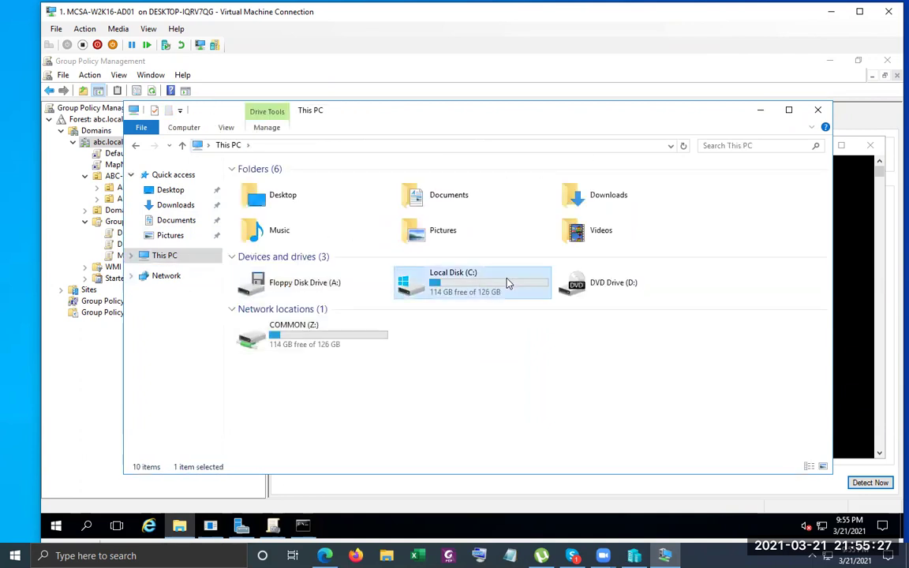
{"action": "double_click", "coordinate": [505, 281]}
{"action": "double_click", "coordinate": [273, 187]}
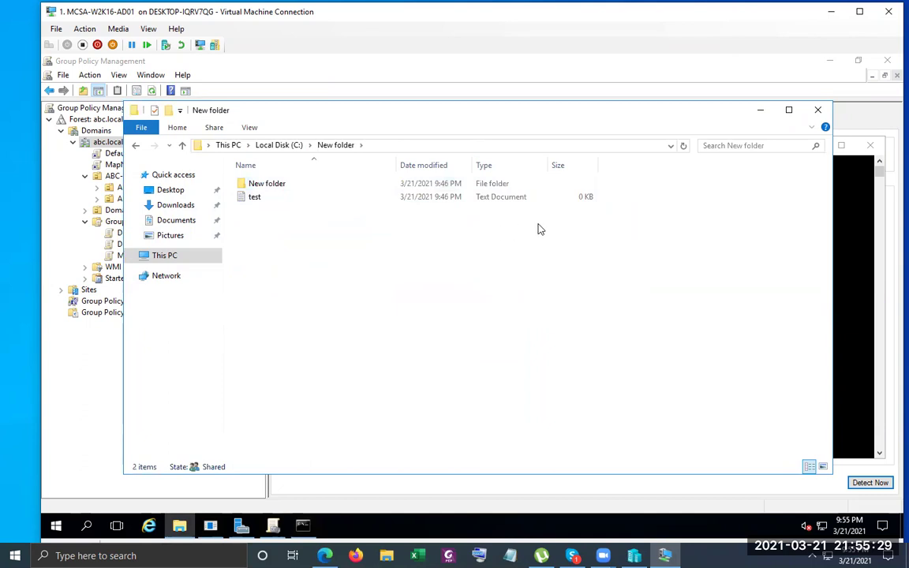
{"action": "left_click", "coordinate": [760, 109]}
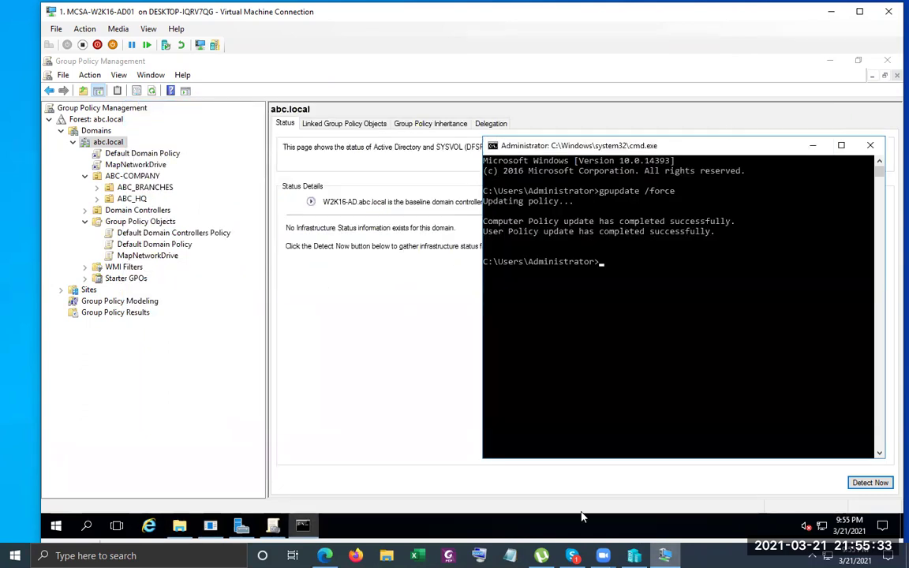
{"action": "left_click", "coordinate": [197, 523]}
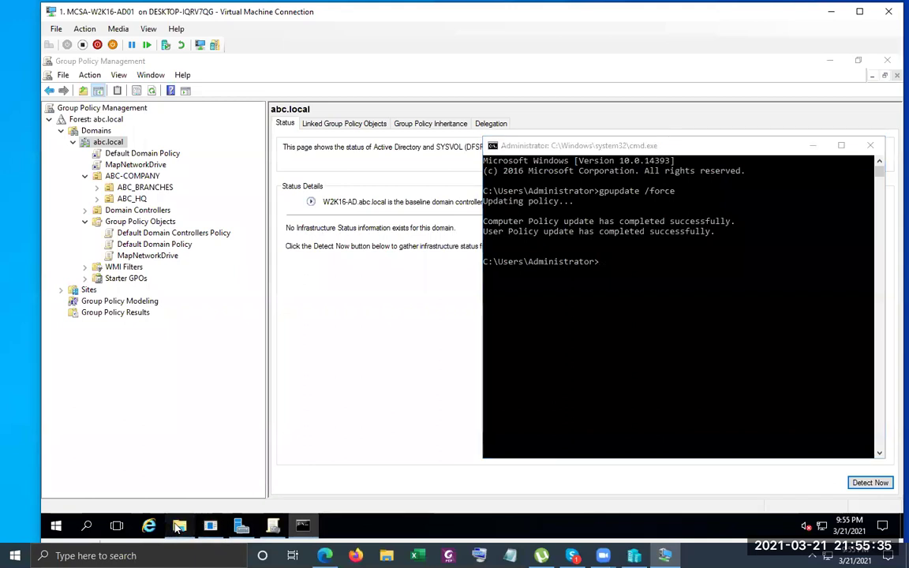
{"action": "left_click", "coordinate": [181, 527]}
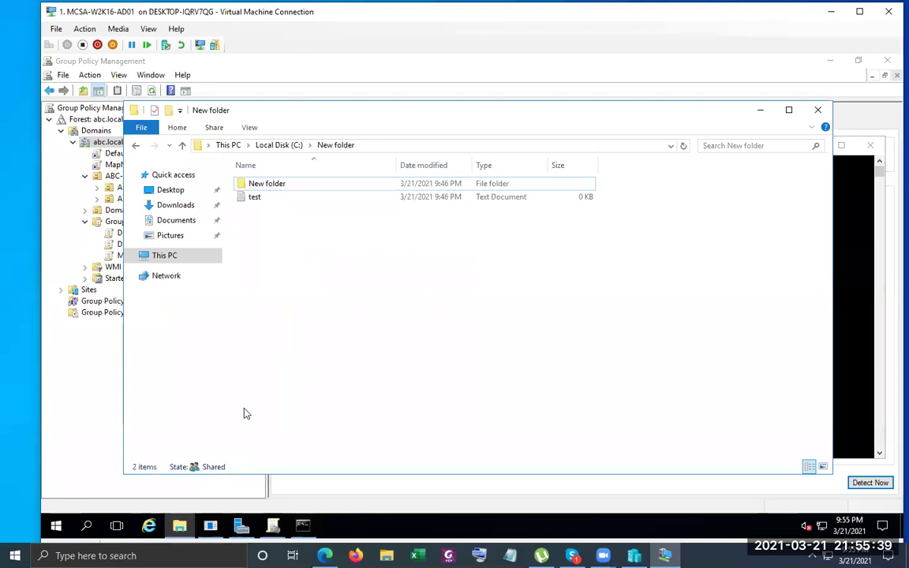
Step: Write 'The quick brown fox jumps over a lazy dog.' into test on COMMON (Z:) and close it
{"action": "double_click", "coordinate": [261, 196]}
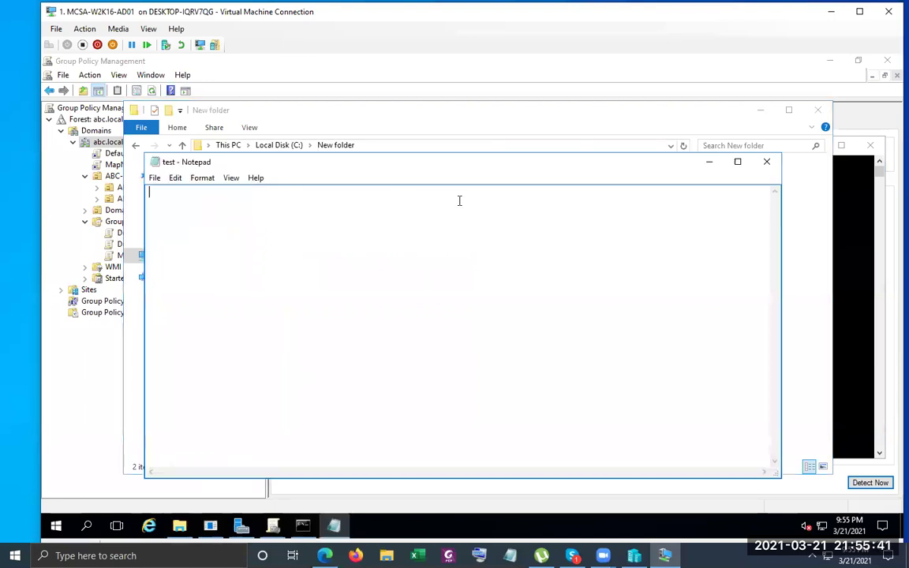
{"action": "left_click", "coordinate": [765, 161]}
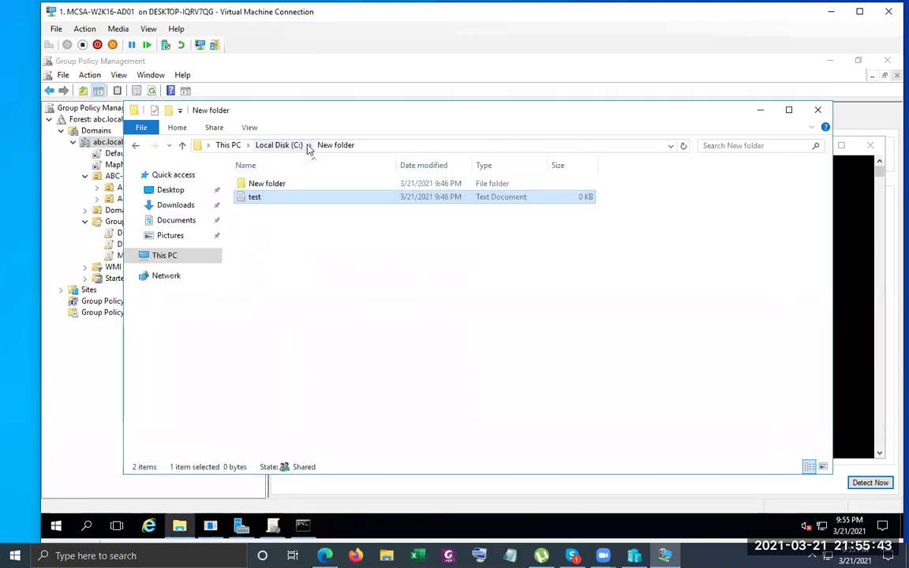
{"action": "left_click", "coordinate": [156, 260]}
{"action": "double_click", "coordinate": [284, 332]}
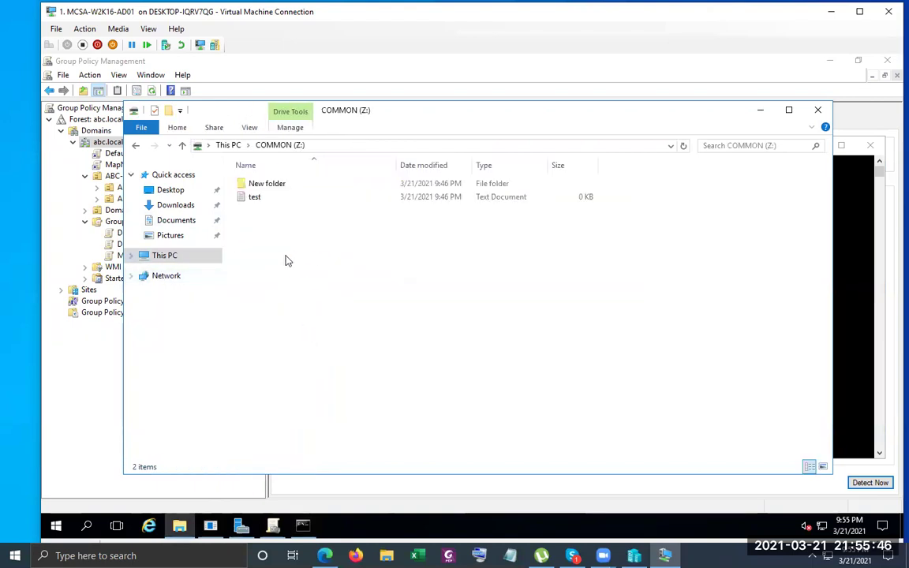
{"action": "double_click", "coordinate": [255, 197]}
{"action": "type", "text": "T"}
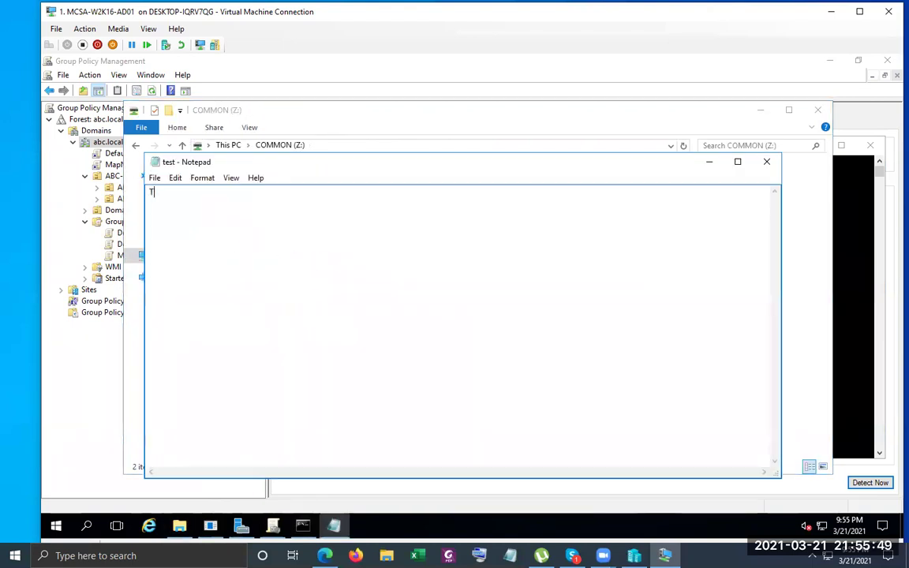
{"action": "type", "text": "he quick brown fox jumps over a lazy dog."}
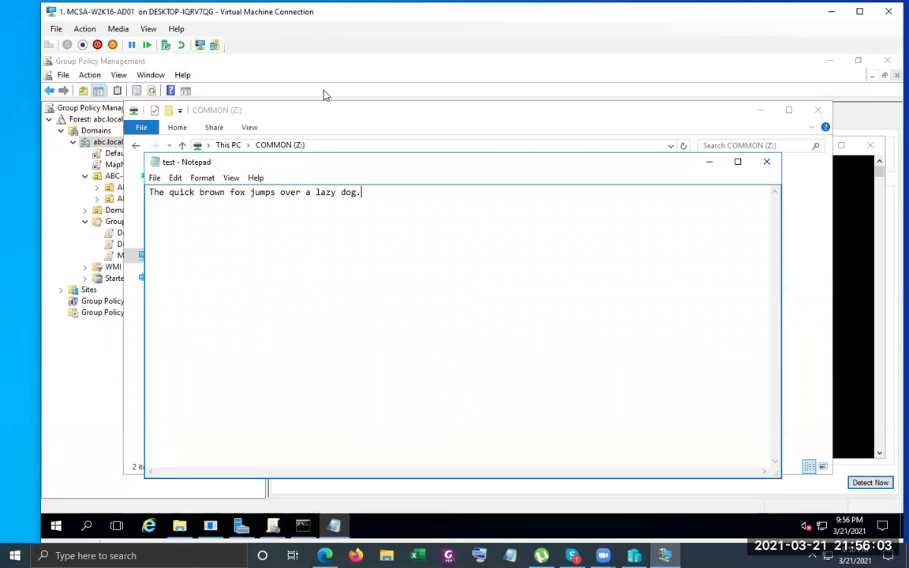
{"action": "left_click", "coordinate": [767, 161]}
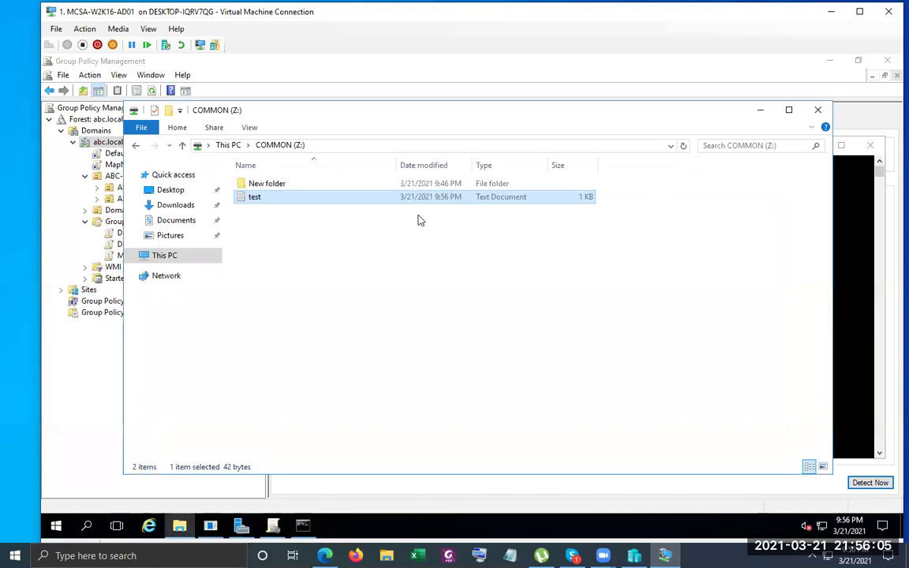
Step: Check the sentence in C:\New folder\test, then close Notepad and File Explorer
{"action": "left_click", "coordinate": [227, 147]}
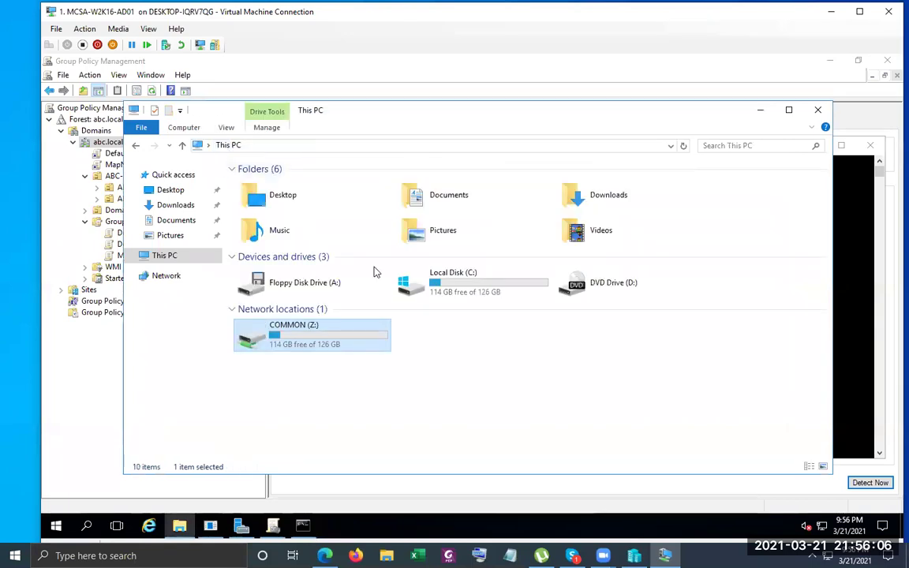
{"action": "double_click", "coordinate": [524, 291]}
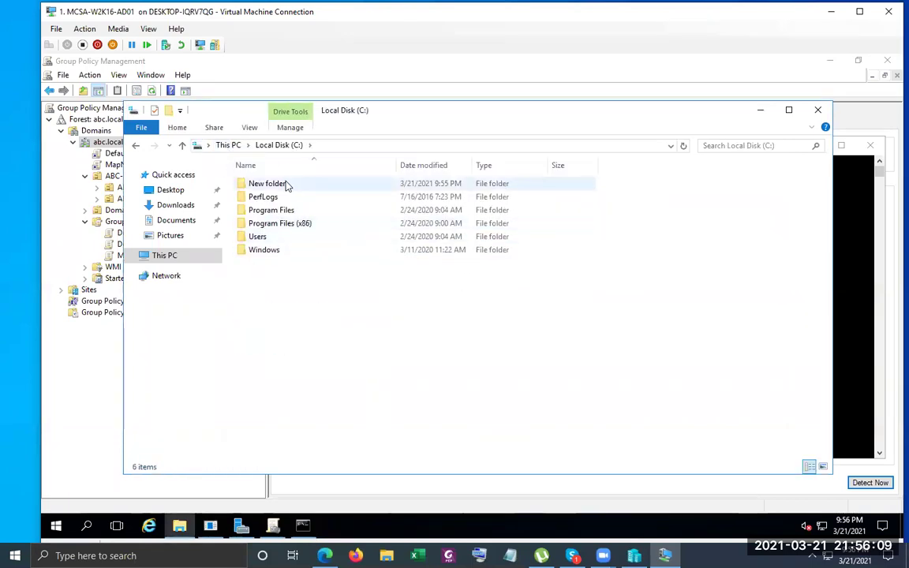
{"action": "double_click", "coordinate": [288, 183]}
{"action": "left_click", "coordinate": [277, 199]}
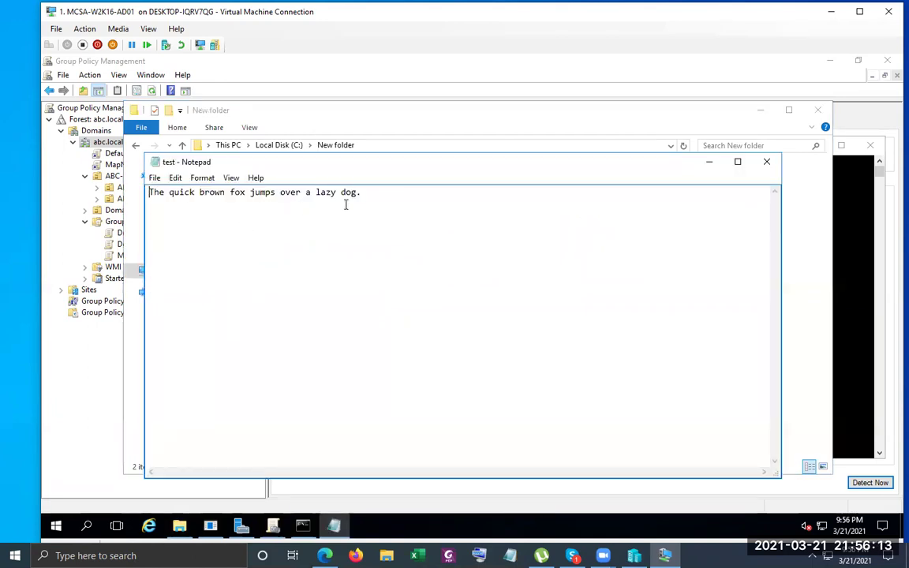
{"action": "left_click", "coordinate": [764, 164]}
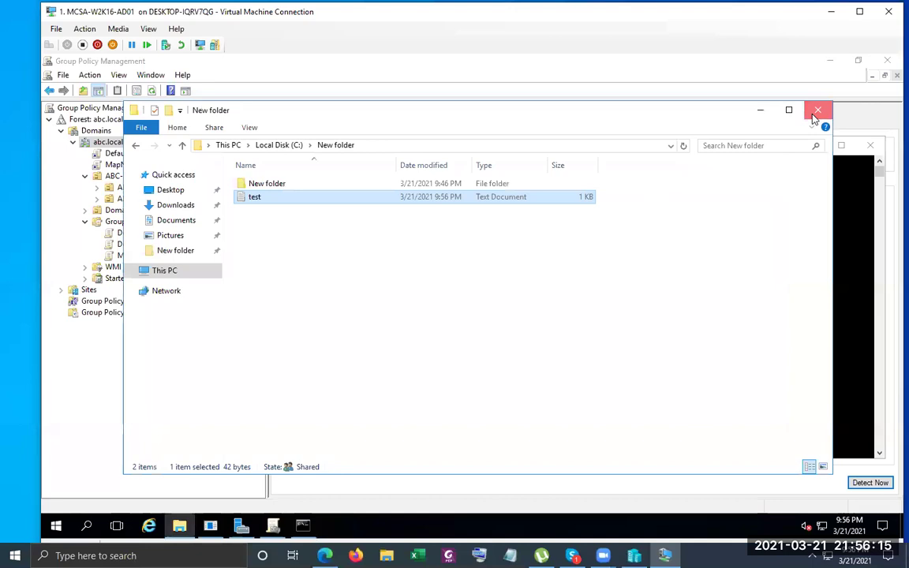
{"action": "left_click", "coordinate": [817, 110]}
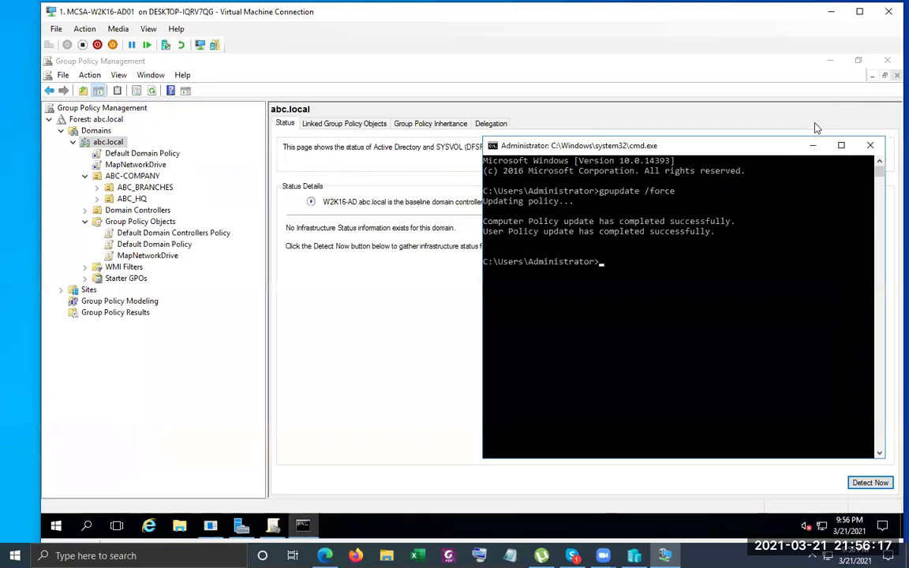
Step: Close Command Prompt and cancel the Shutdown Event Tracker dialog
{"action": "left_click", "coordinate": [868, 150]}
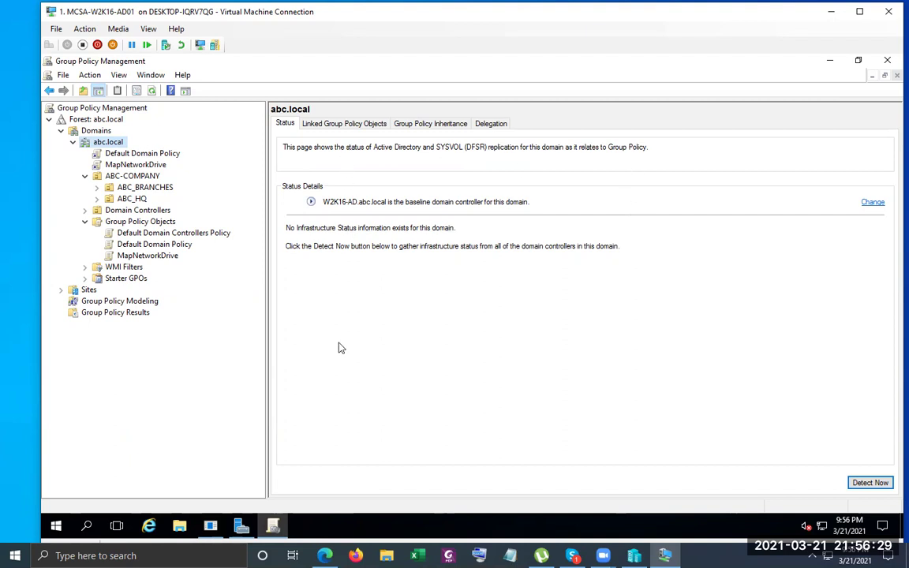
{"action": "mouse_move", "coordinate": [212, 528]}
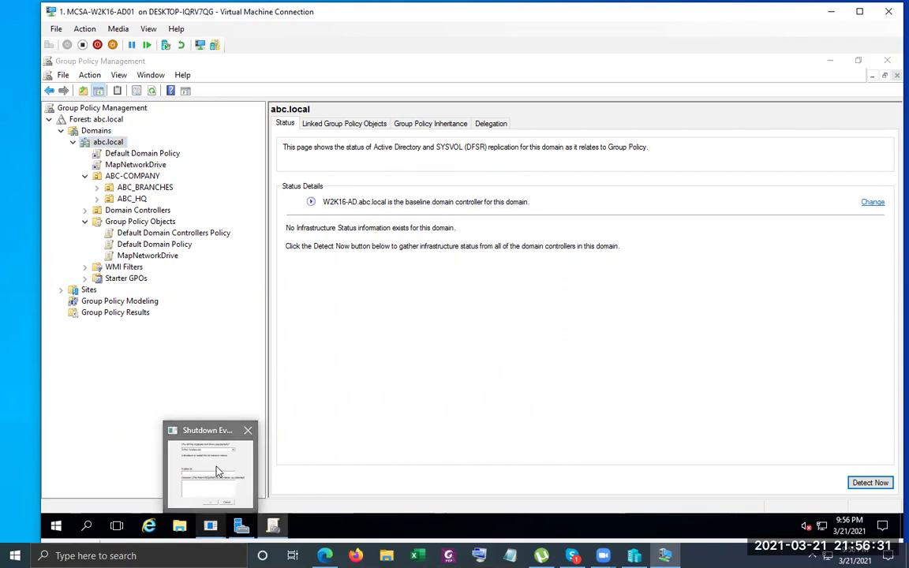
{"action": "left_click", "coordinate": [217, 471]}
{"action": "left_click", "coordinate": [524, 378]}
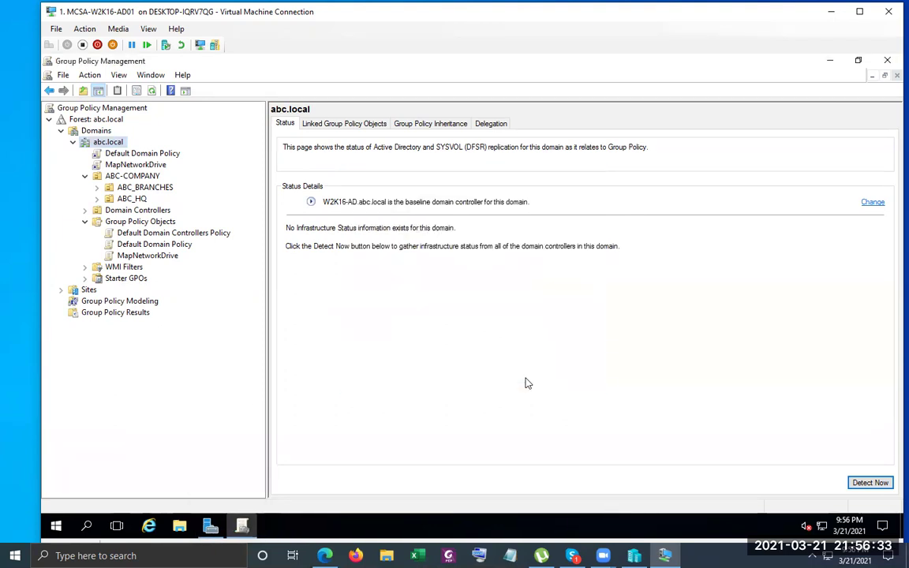
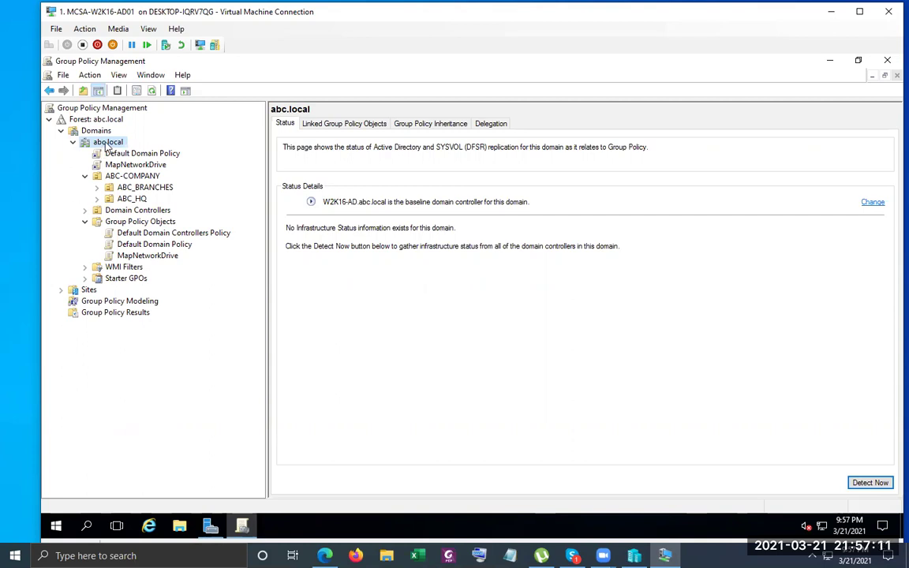
Step: Look over ABC_HQ's linked GPOs and the abc.local domain and forest action menus, then select Forest: abc.local
{"action": "left_click", "coordinate": [131, 200]}
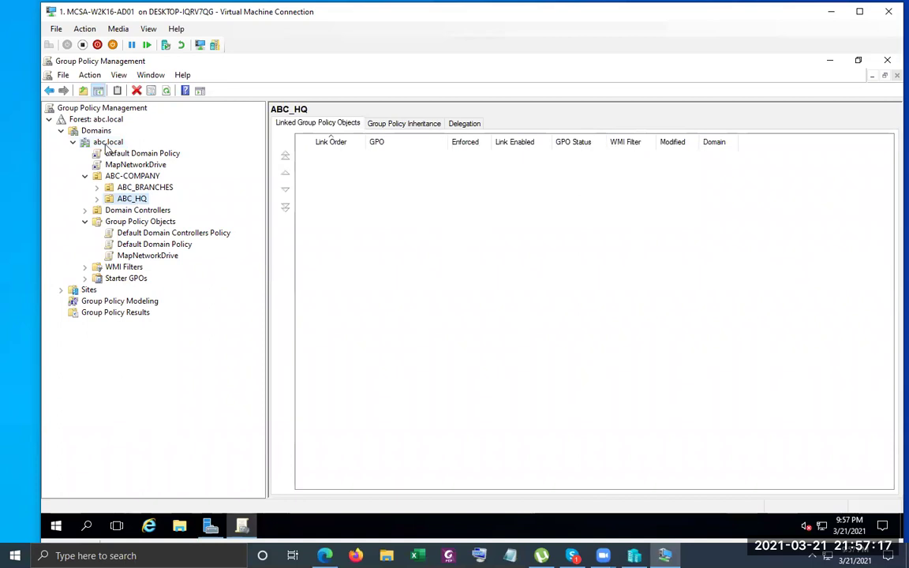
{"action": "left_click", "coordinate": [107, 142]}
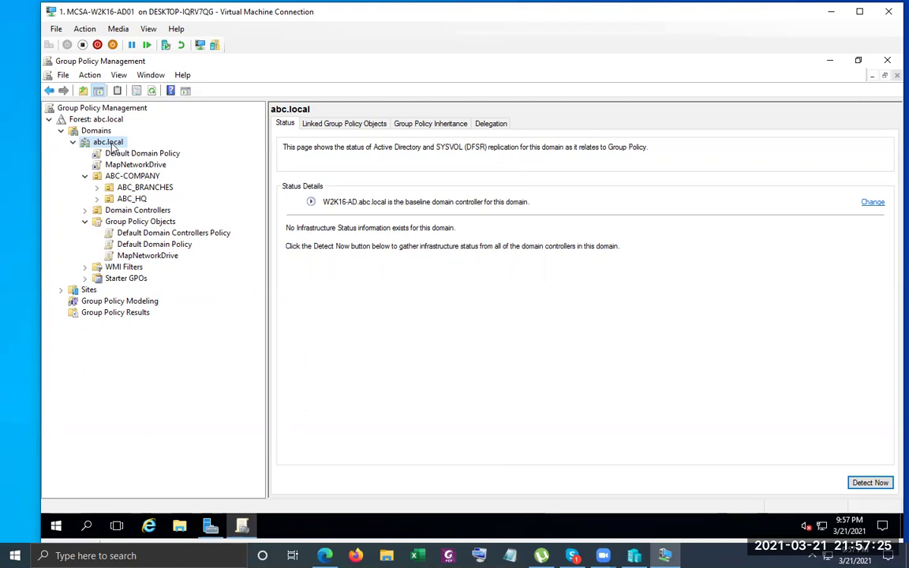
{"action": "right_click", "coordinate": [99, 120]}
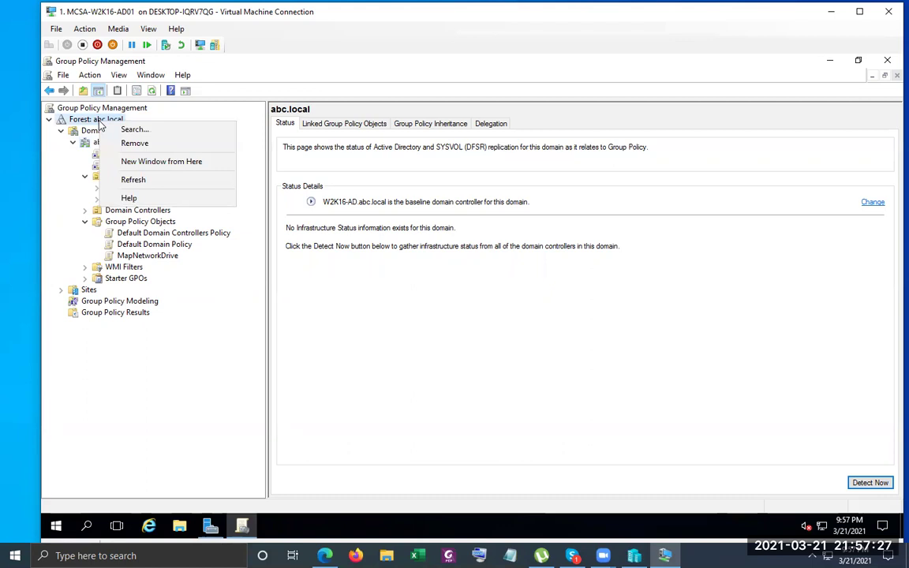
{"action": "right_click", "coordinate": [90, 143]}
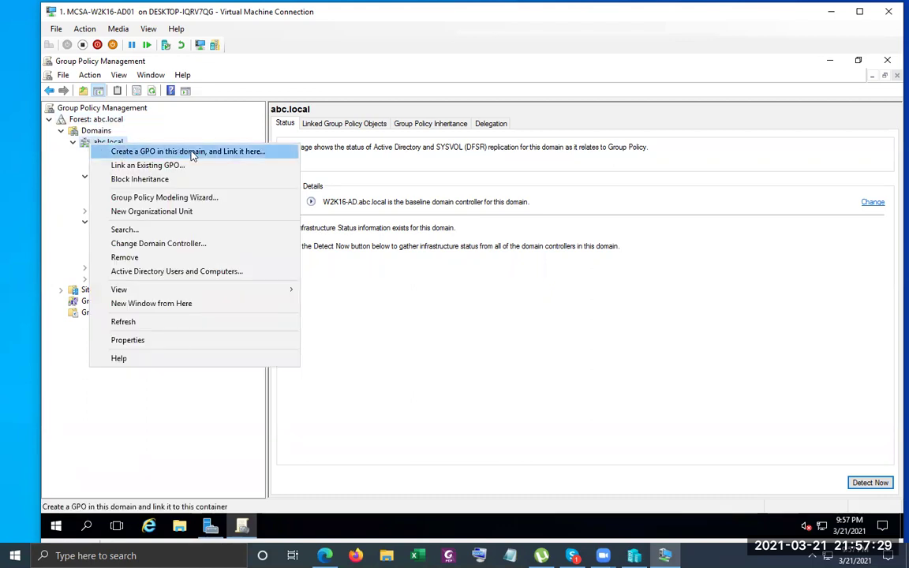
{"action": "left_click", "coordinate": [83, 119]}
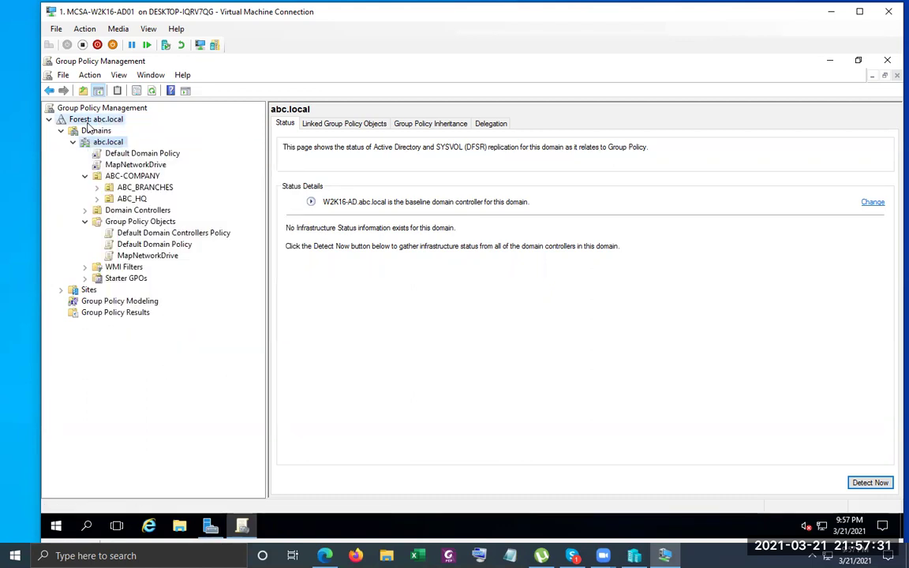
{"action": "right_click", "coordinate": [84, 118]}
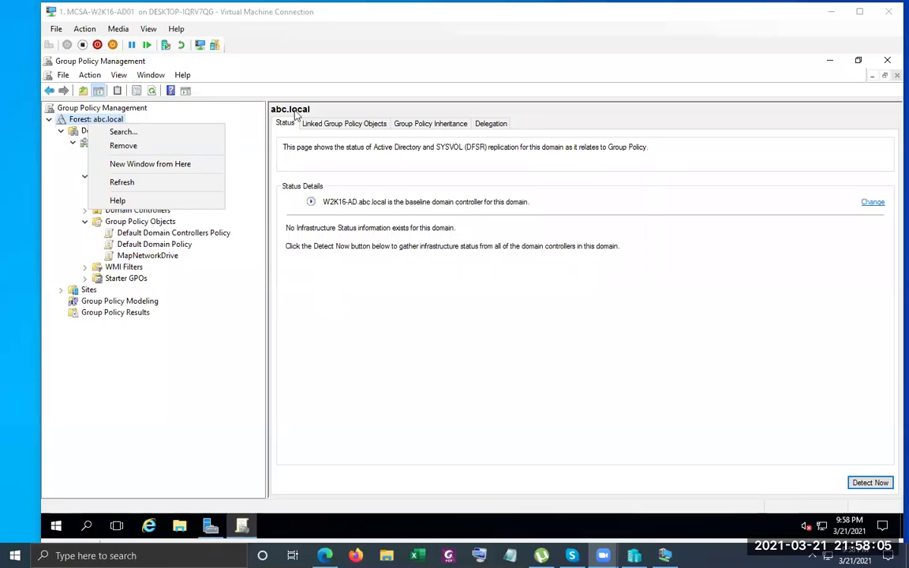
{"action": "left_click", "coordinate": [401, 114]}
{"action": "right_click", "coordinate": [106, 120]}
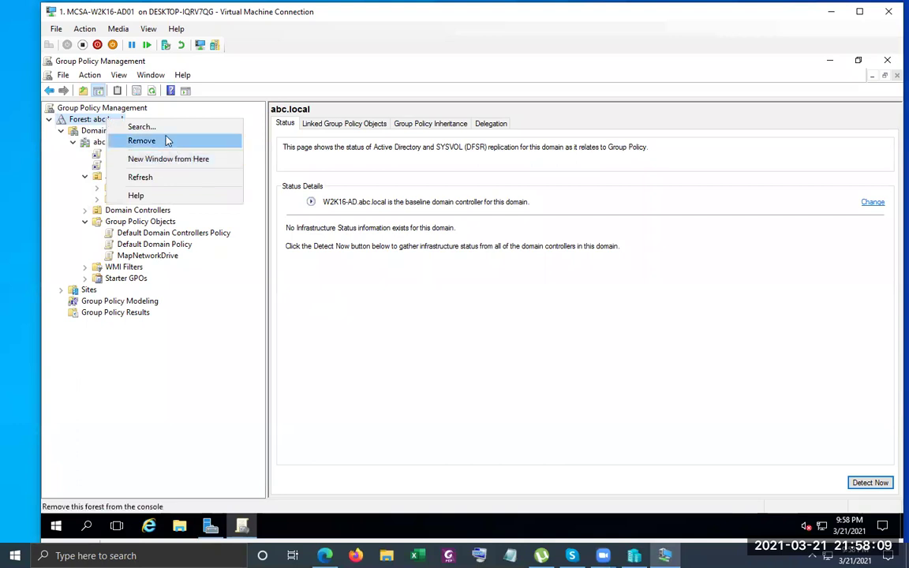
{"action": "left_click", "coordinate": [425, 162]}
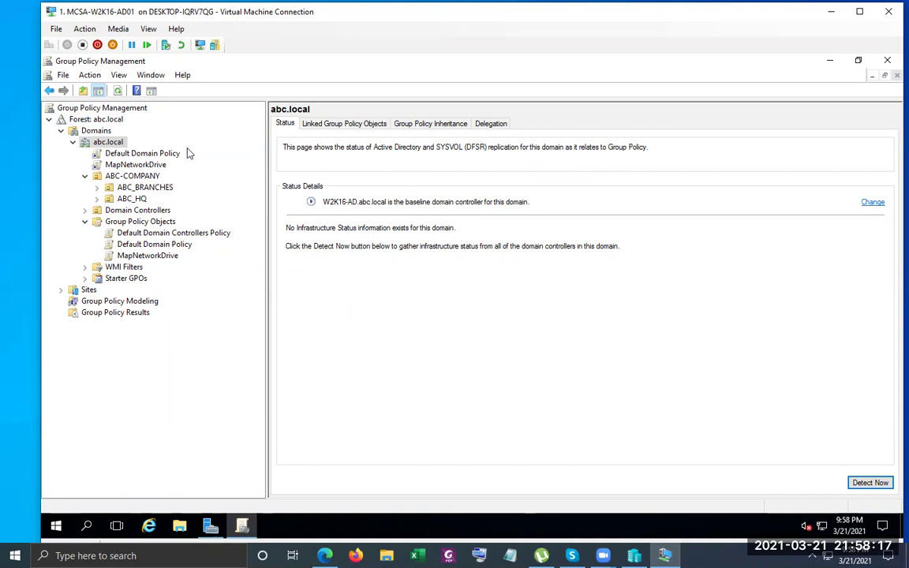
{"action": "left_click", "coordinate": [94, 119]}
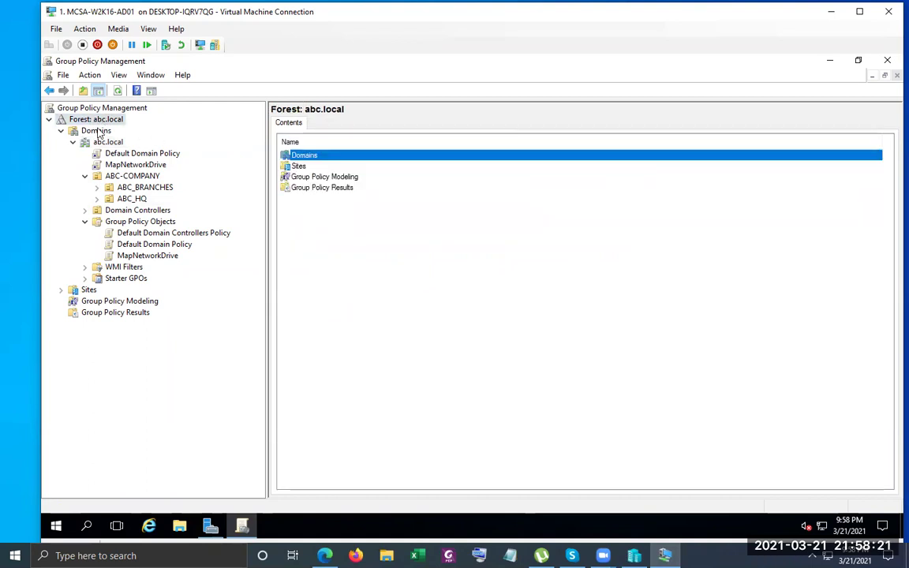
Step: Show the Default-First-Site-Name site under Sites
{"action": "left_click", "coordinate": [88, 291]}
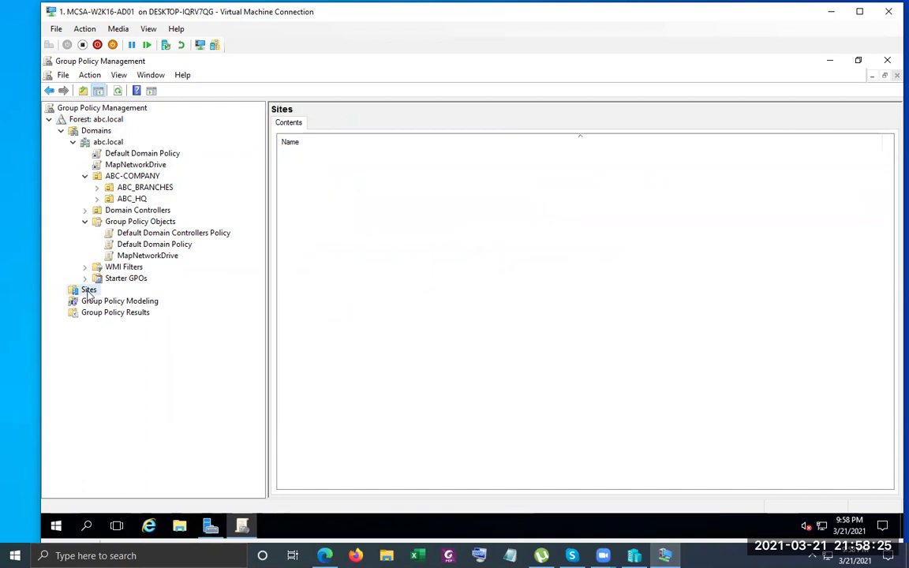
{"action": "right_click", "coordinate": [88, 291]}
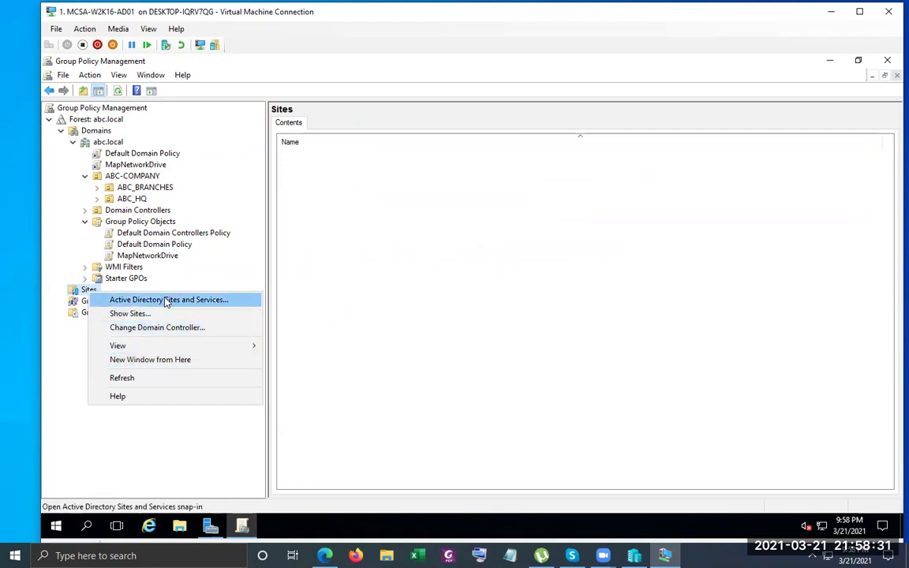
{"action": "left_click", "coordinate": [82, 291]}
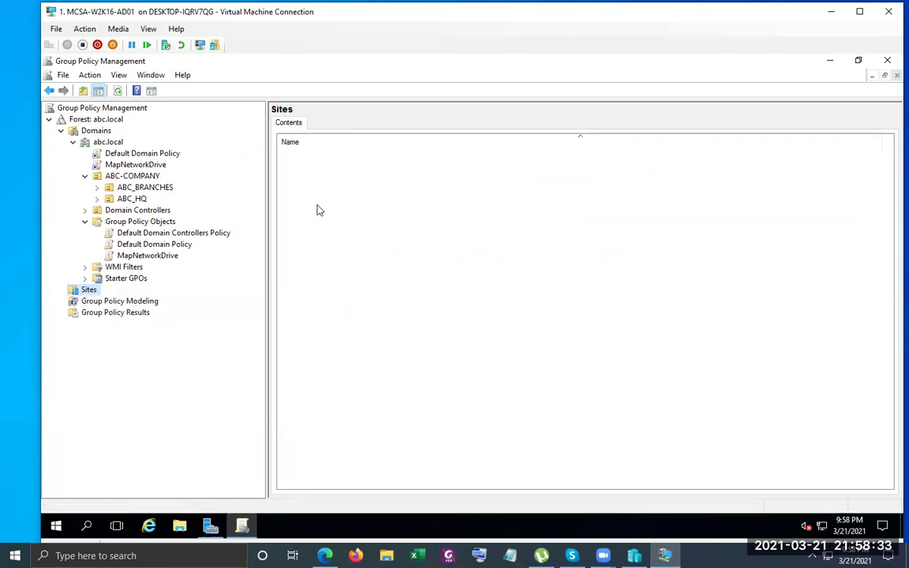
{"action": "right_click", "coordinate": [87, 292]}
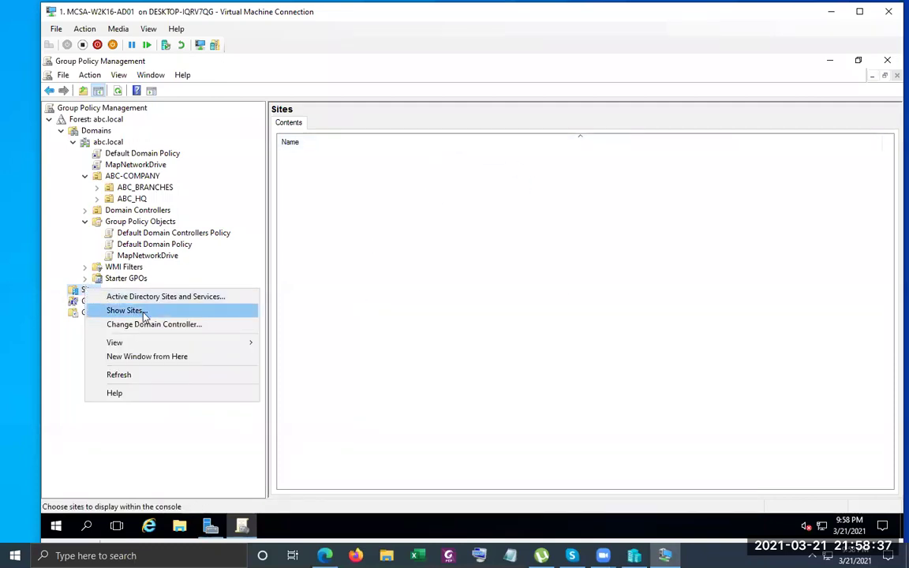
{"action": "left_click", "coordinate": [169, 310]}
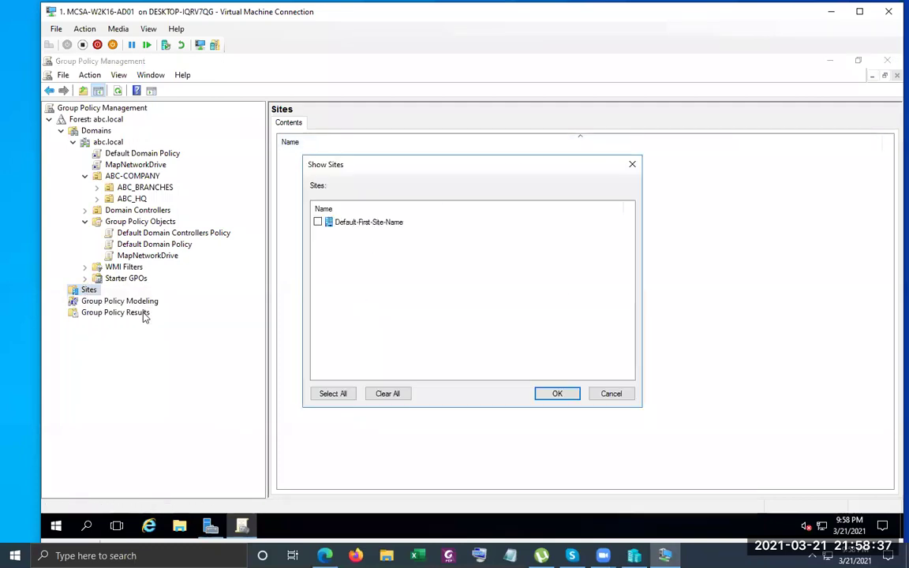
{"action": "left_click", "coordinate": [318, 222]}
{"action": "left_click", "coordinate": [554, 395]}
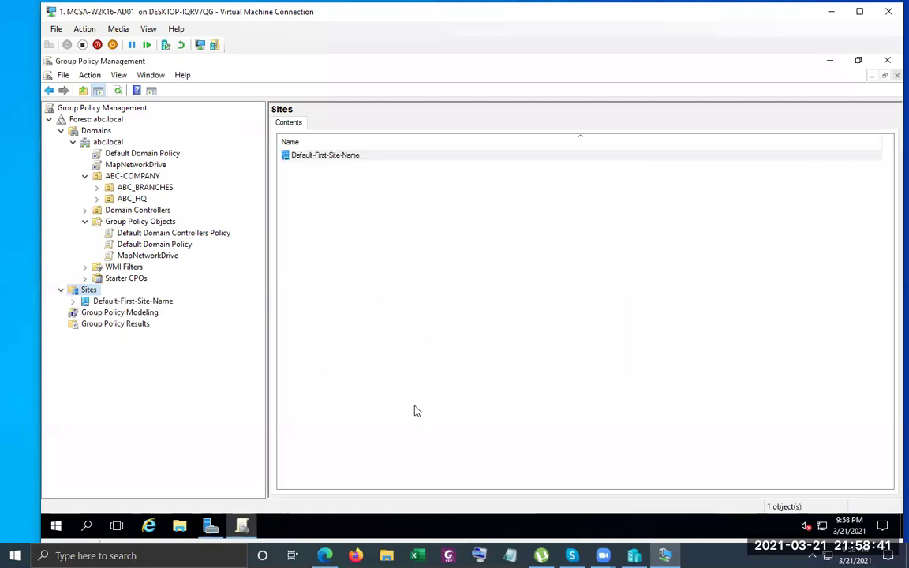
Step: Review Default-First-Site-Name's linked GPOs, inheritance and delegation, then return to abc.local's status
{"action": "left_click", "coordinate": [124, 302]}
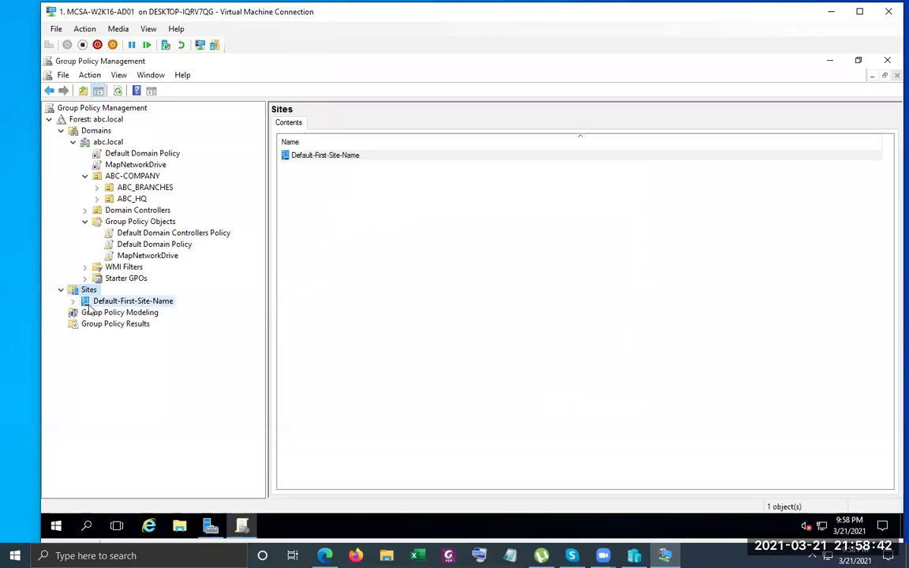
{"action": "right_click", "coordinate": [142, 306]}
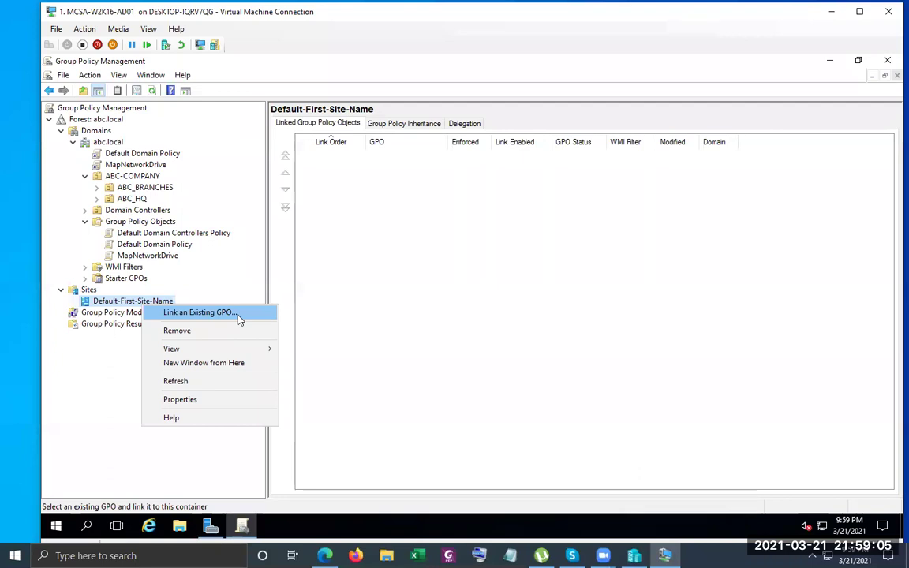
{"action": "left_click", "coordinate": [425, 124]}
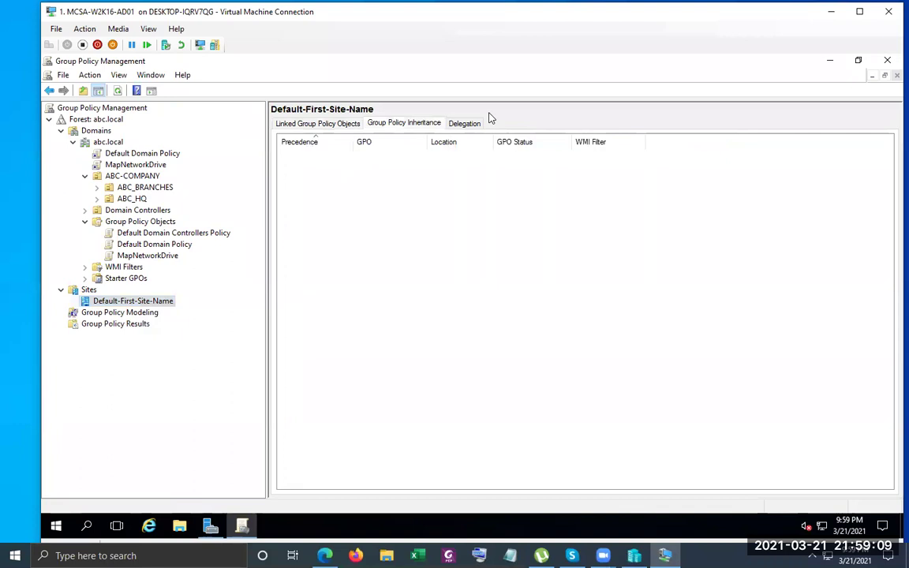
{"action": "left_click", "coordinate": [464, 124]}
{"action": "left_click", "coordinate": [108, 142]}
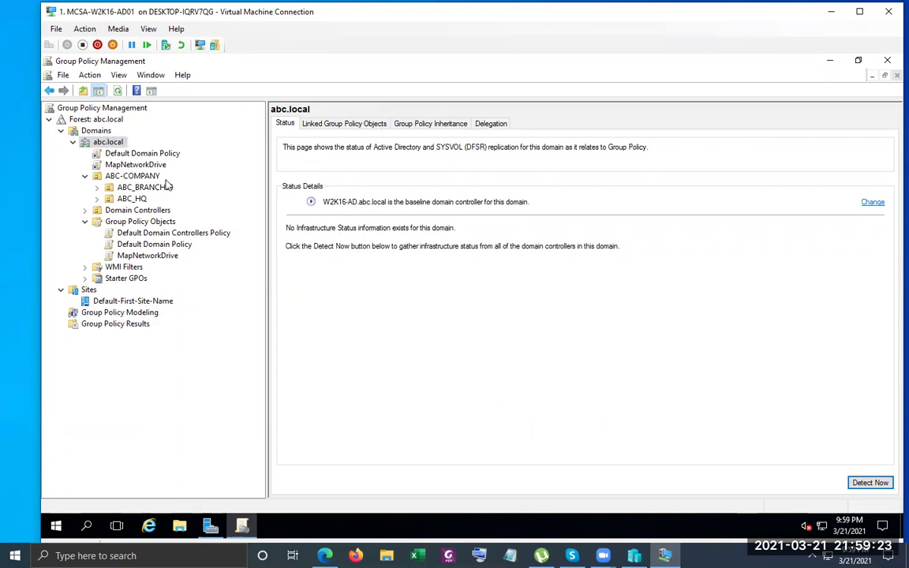
Step: Open the Default Domain Policy link, then expand the domain controller details: IP 192.168.88.11, GPO data uncollected
{"action": "left_click", "coordinate": [119, 154]}
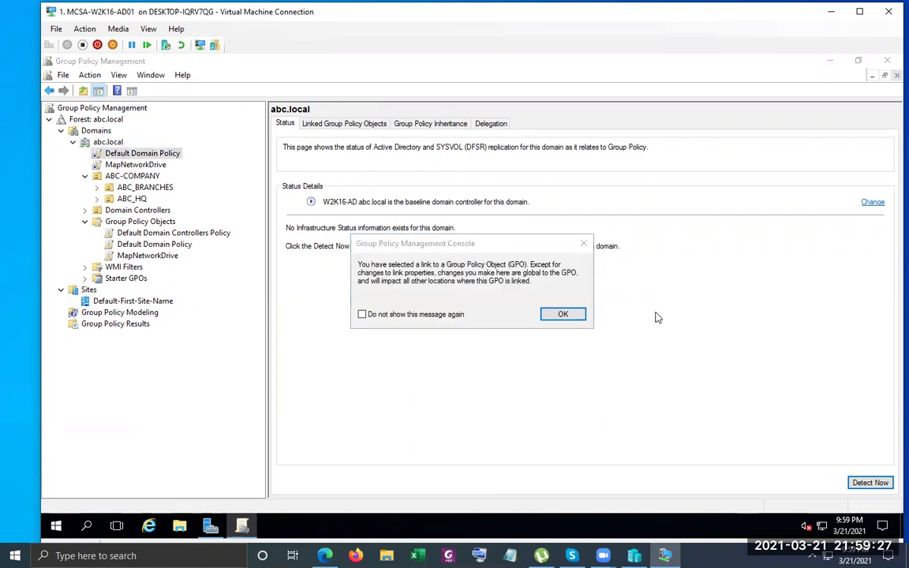
{"action": "left_click", "coordinate": [574, 316]}
{"action": "left_click", "coordinate": [107, 142]}
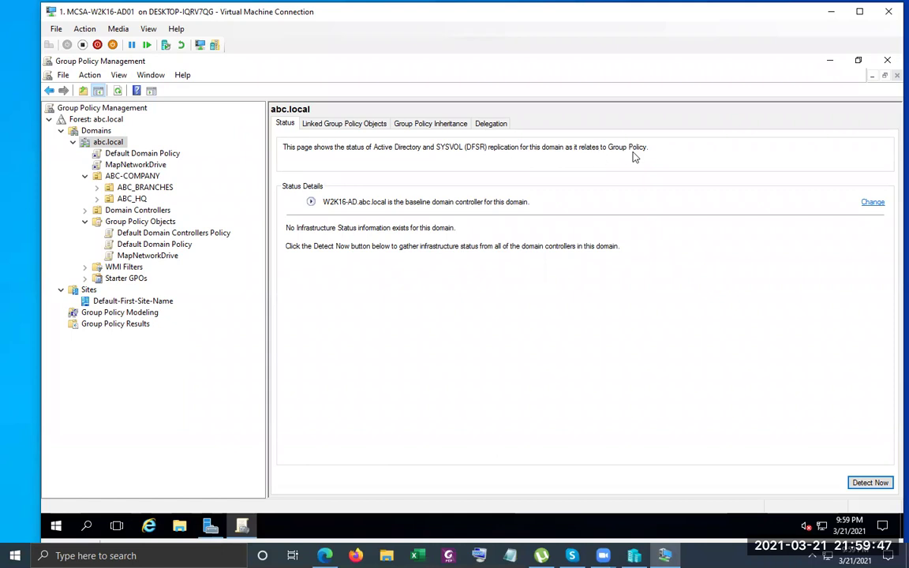
{"action": "left_click", "coordinate": [311, 202]}
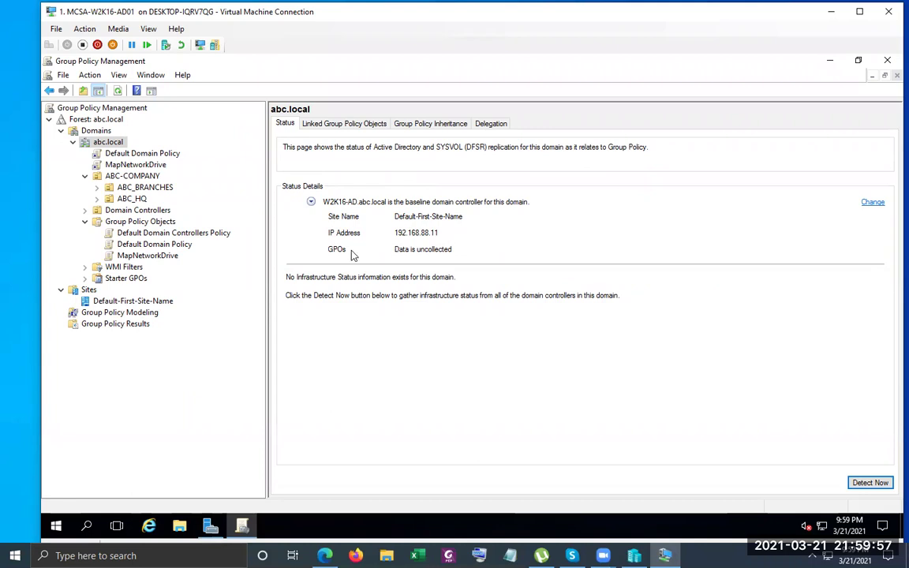
{"action": "left_click_drag", "start_coordinate": [393, 249], "coordinate": [468, 251]}
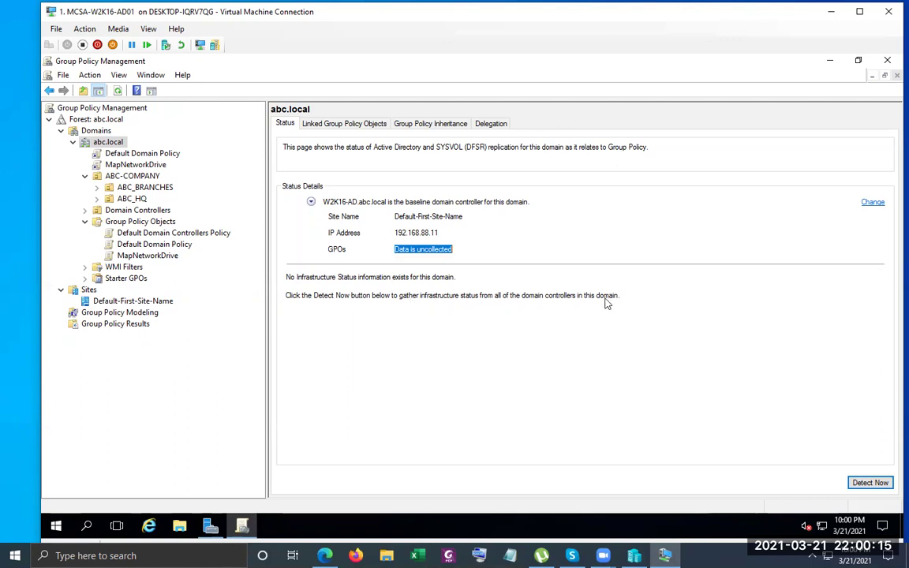
Step: Gather abc.local's infrastructure status and review its 3 GPOs and replicating or in-sync domain controllers
{"action": "left_click", "coordinate": [474, 234]}
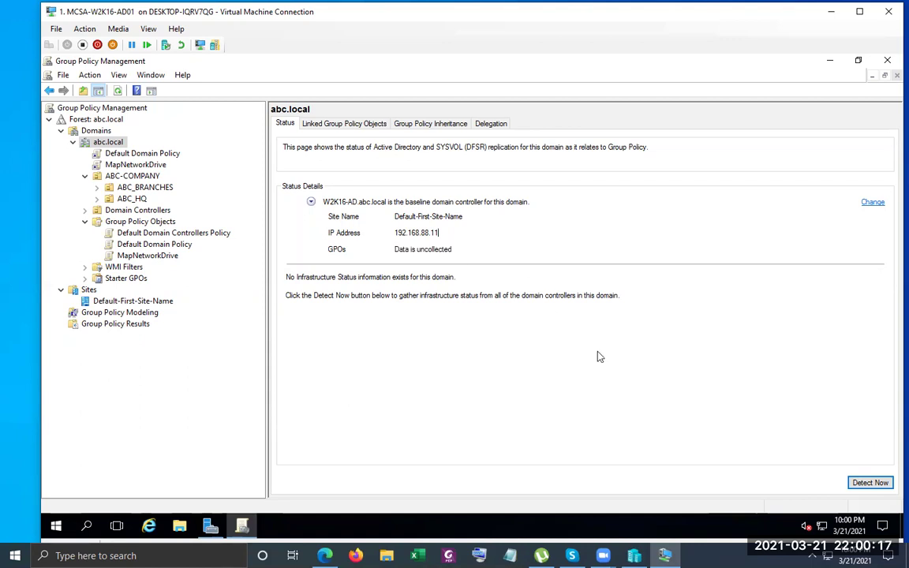
{"action": "left_click", "coordinate": [872, 482]}
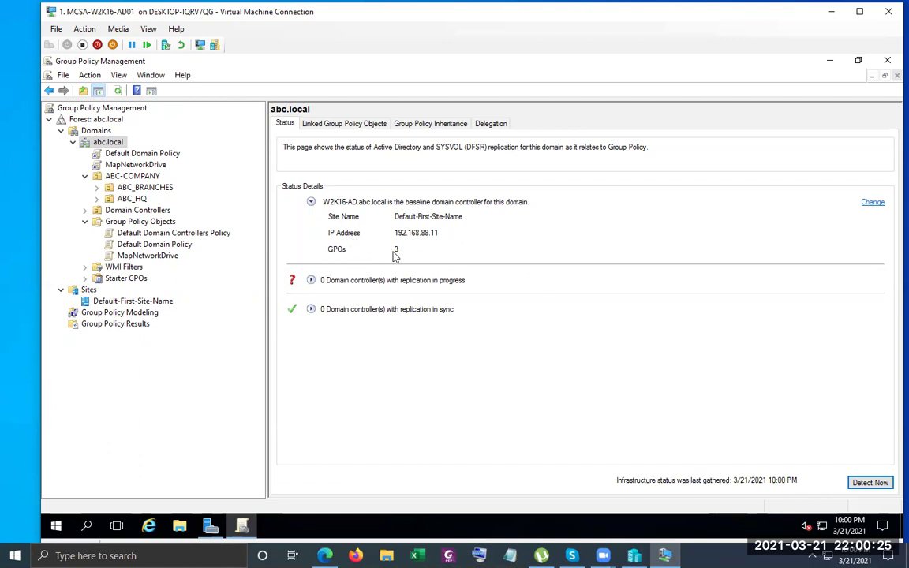
{"action": "left_click", "coordinate": [151, 223]}
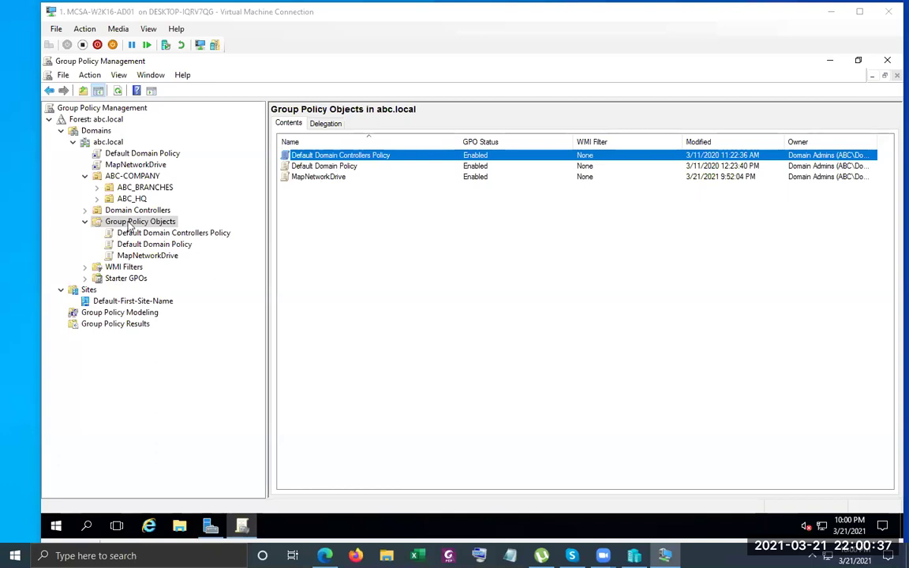
{"action": "left_click", "coordinate": [108, 142]}
{"action": "double_click", "coordinate": [397, 247]}
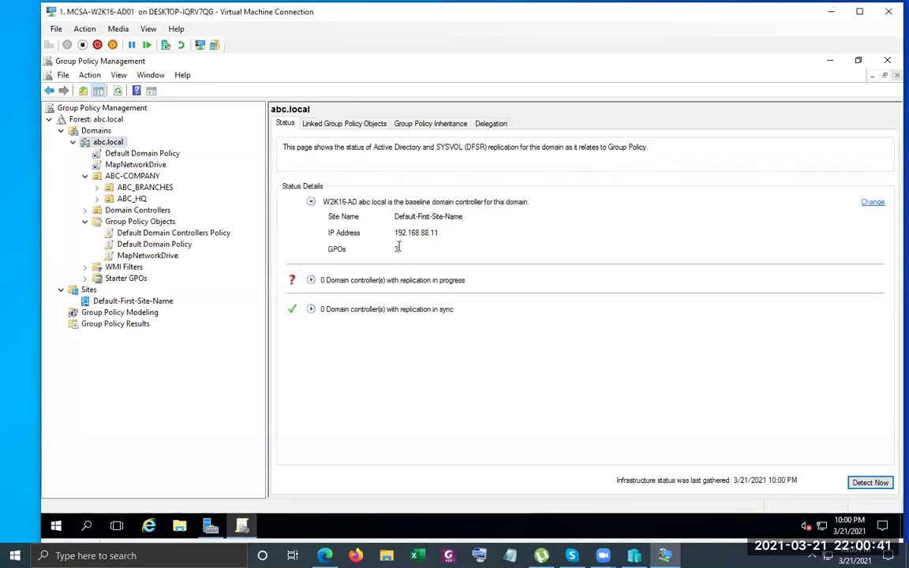
{"action": "left_click", "coordinate": [311, 309]}
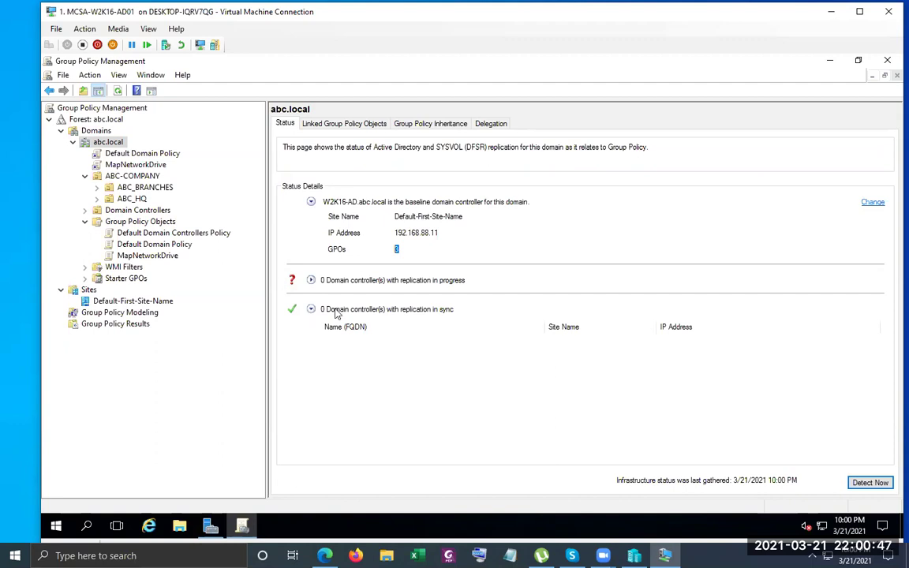
{"action": "left_click", "coordinate": [311, 282]}
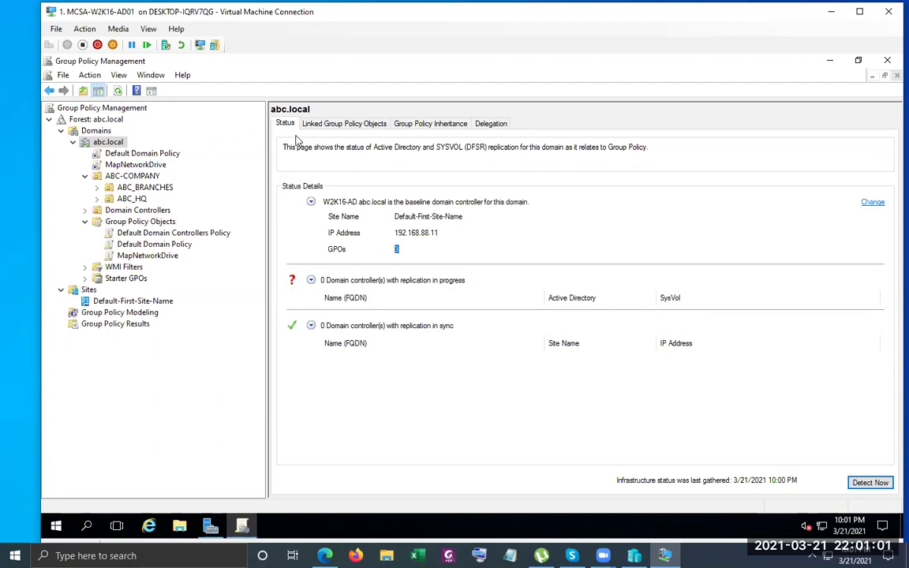
{"action": "left_click", "coordinate": [416, 233]}
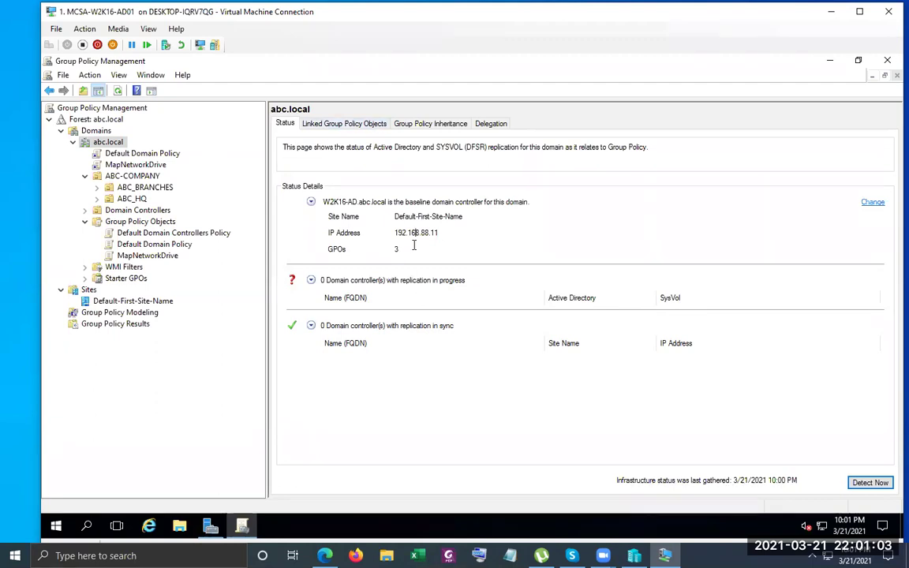
Step: Show the two GPOs linked to abc.local, Default Domain Policy and MapNetworkDrive
{"action": "left_click", "coordinate": [341, 127]}
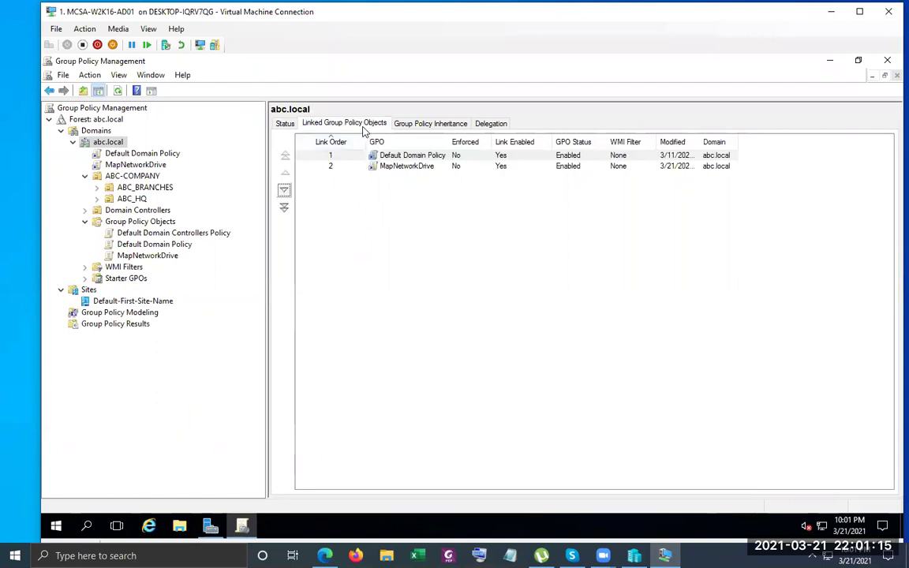
{"action": "left_click_drag", "start_coordinate": [385, 221], "coordinate": [351, 158]}
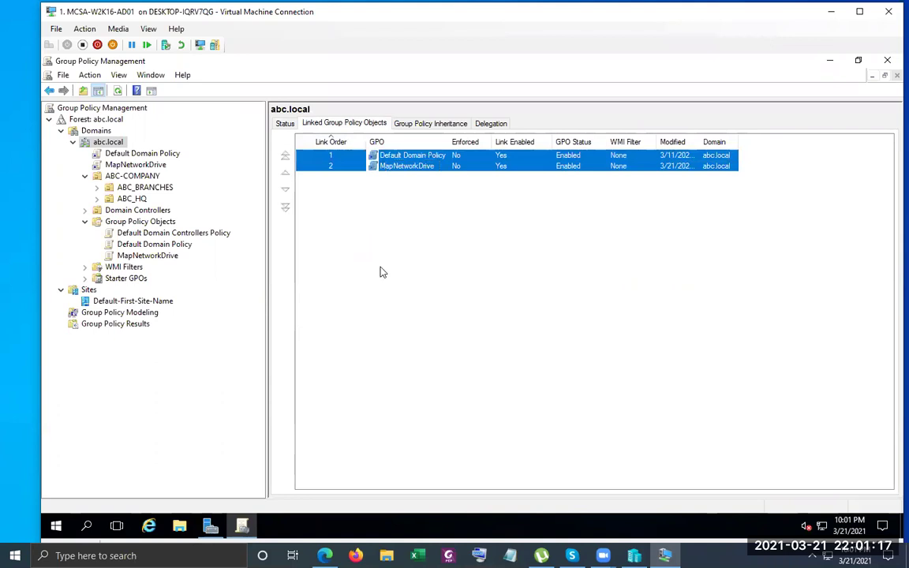
{"action": "left_click", "coordinate": [369, 266]}
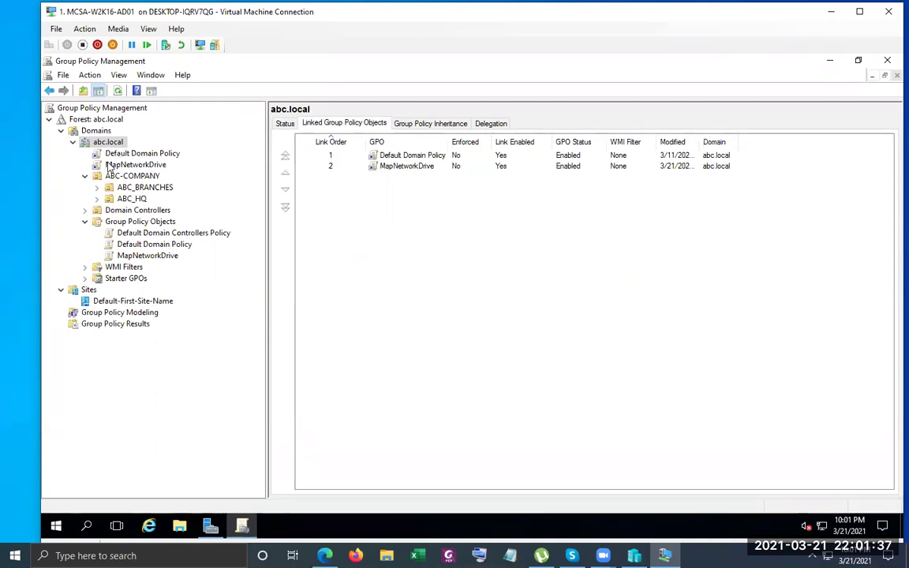
Step: Collapse ABC-COMPANY and Group Policy Objects, recheck both links, and list all GPOs in abc.local
{"action": "left_click", "coordinate": [84, 176]}
{"action": "left_click", "coordinate": [85, 199]}
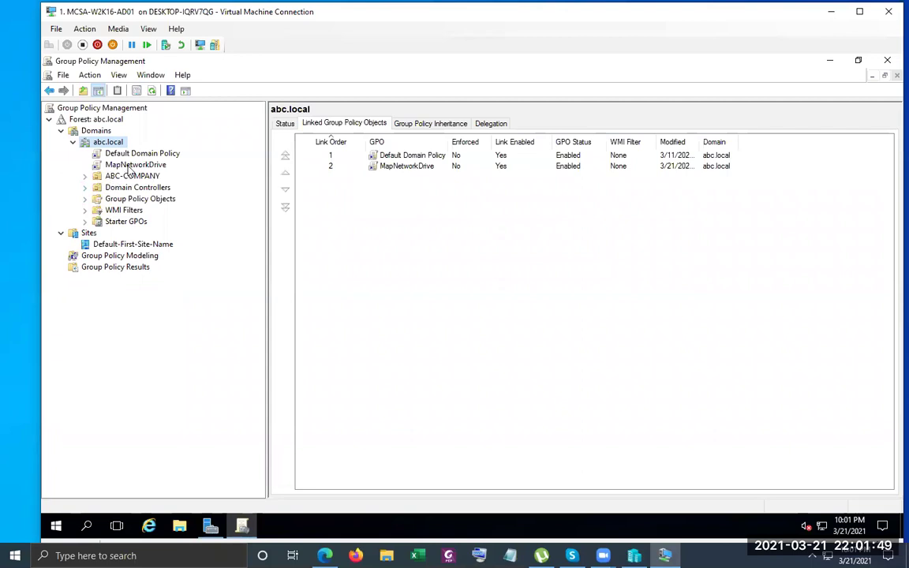
{"action": "left_click", "coordinate": [73, 142]}
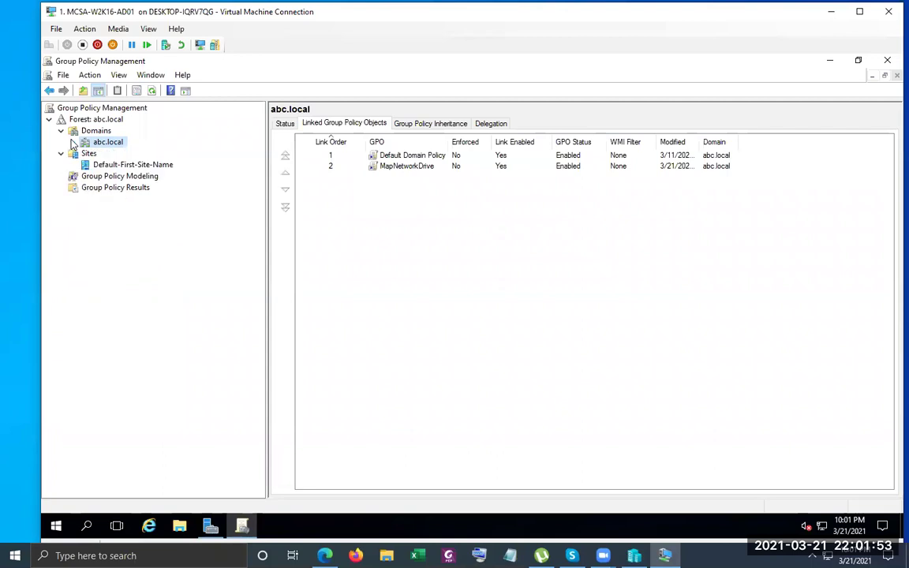
{"action": "left_click", "coordinate": [72, 142]}
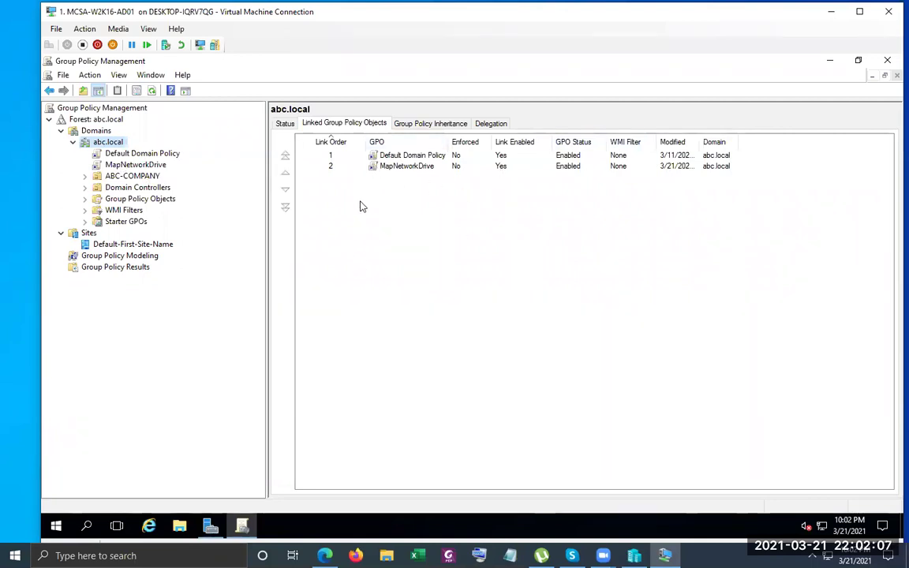
{"action": "left_click", "coordinate": [417, 156]}
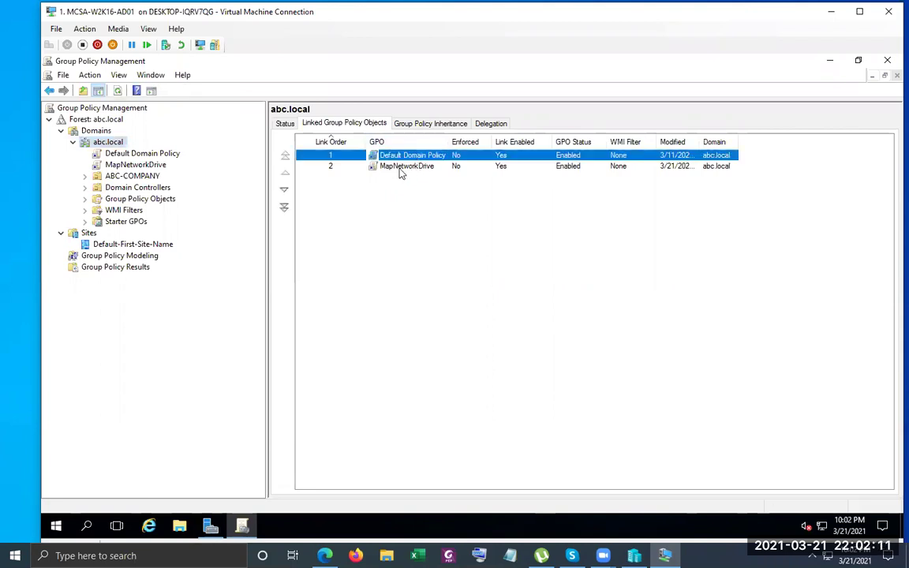
{"action": "left_click", "coordinate": [399, 168]}
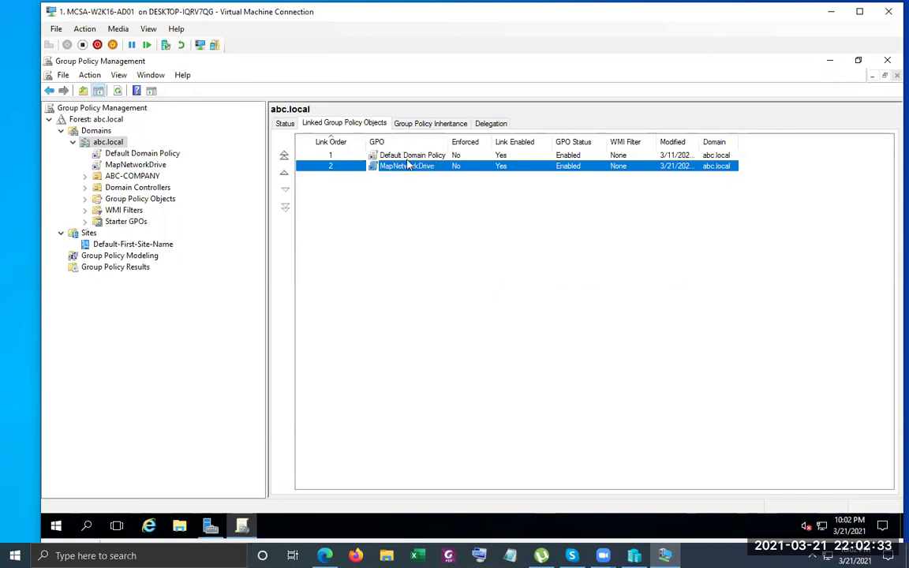
{"action": "left_click", "coordinate": [134, 199]}
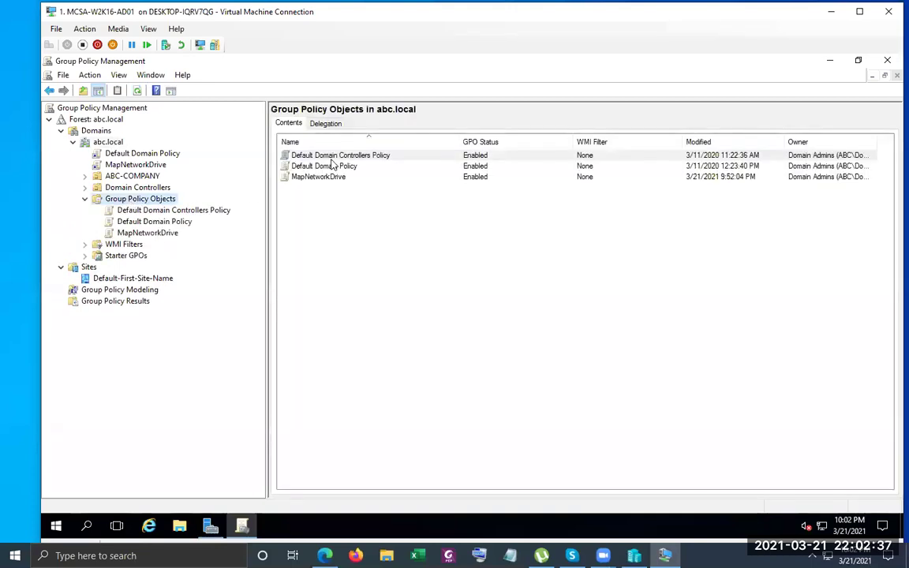
Step: Edit Default Domain Policy, confirm User Configuration > Preferences > Drive Maps is empty, and close the editor
{"action": "left_click", "coordinate": [331, 168]}
{"action": "right_click", "coordinate": [339, 168]}
{"action": "left_click", "coordinate": [348, 176]}
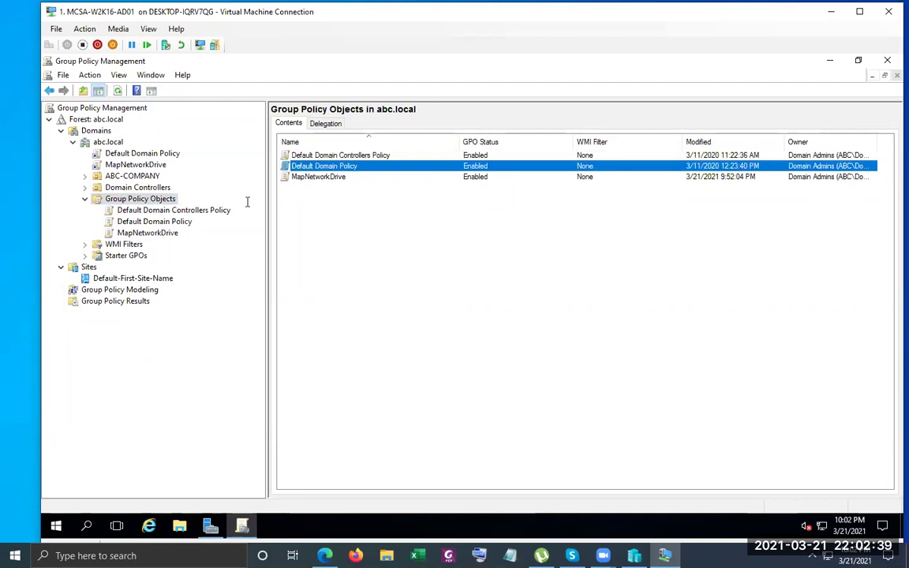
{"action": "left_click", "coordinate": [119, 220]}
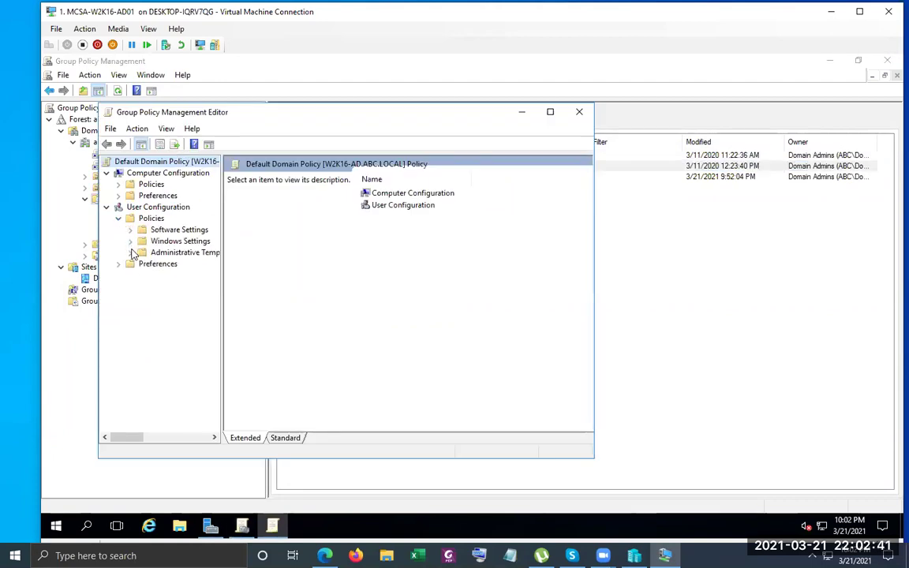
{"action": "left_click", "coordinate": [131, 240]}
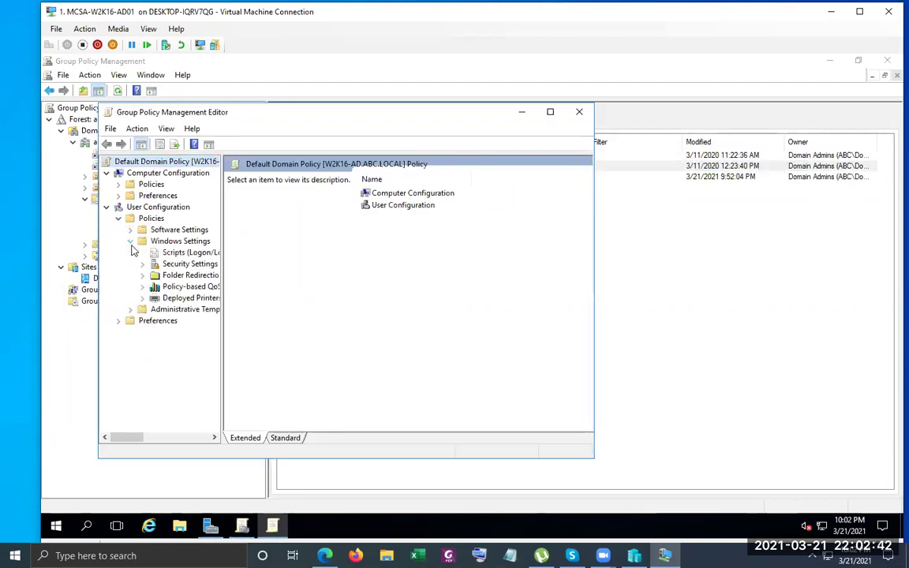
{"action": "left_click", "coordinate": [118, 320]}
{"action": "left_click", "coordinate": [130, 332]}
{"action": "left_click", "coordinate": [169, 356]}
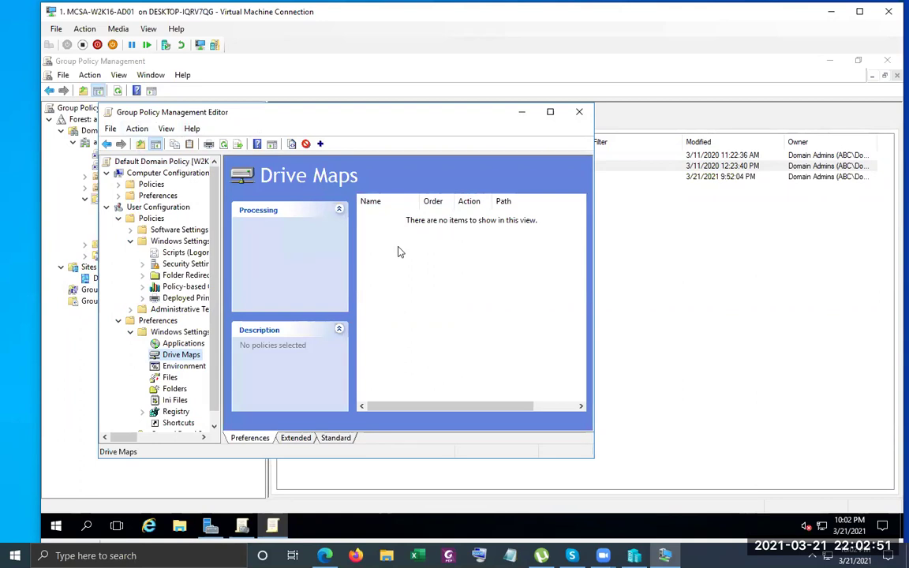
{"action": "left_click", "coordinate": [580, 115]}
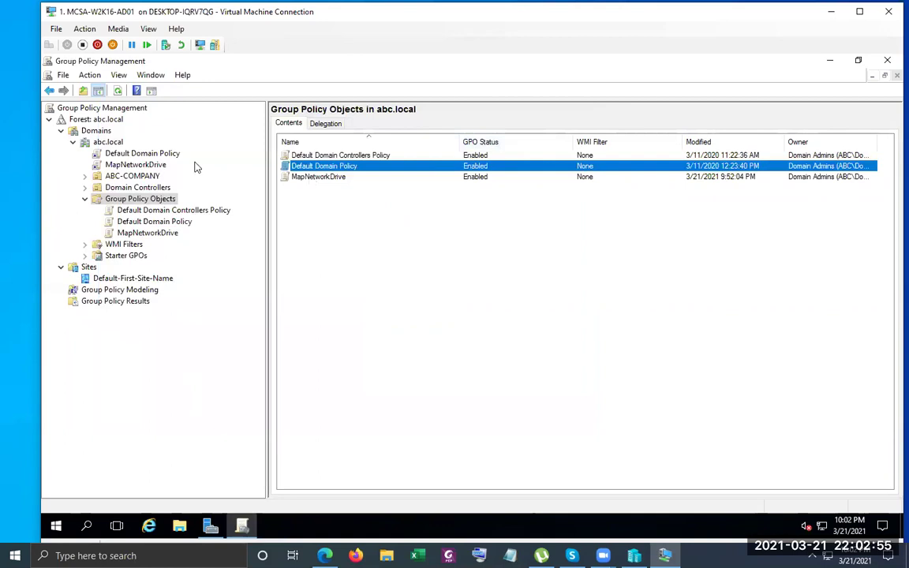
Step: Move the MapNetworkDrive link up to order 1 on abc.local, above Default Domain Policy
{"action": "left_click", "coordinate": [110, 142]}
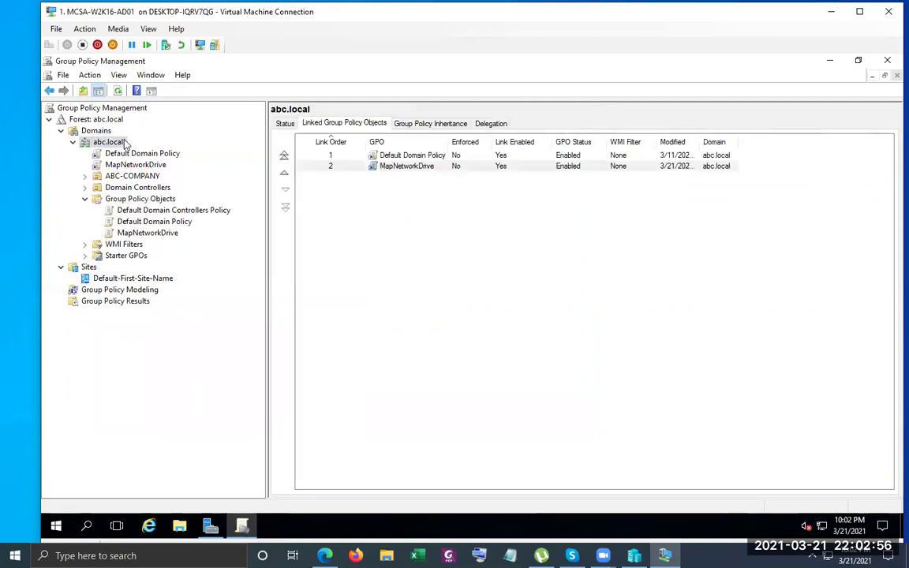
{"action": "left_click", "coordinate": [399, 167]}
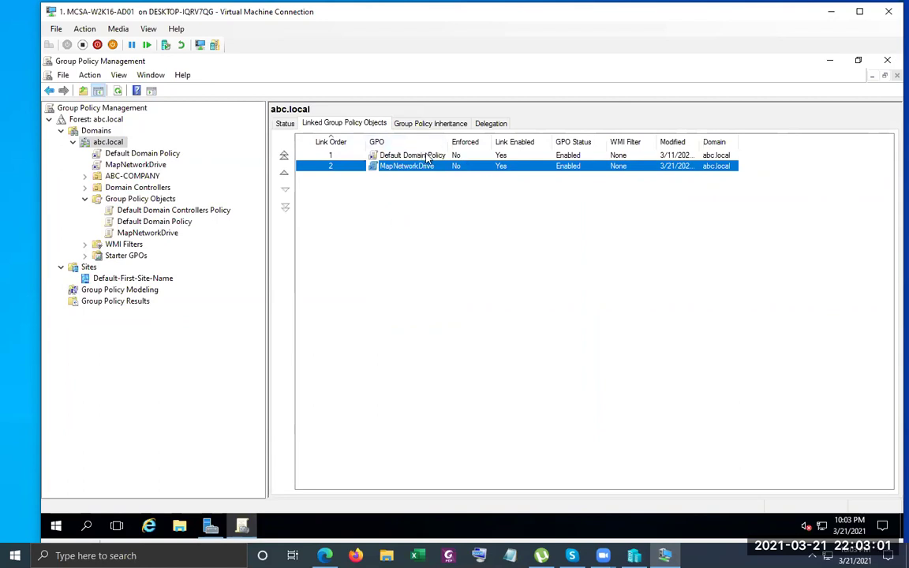
{"action": "left_click", "coordinate": [427, 155]}
{"action": "left_click", "coordinate": [425, 156]}
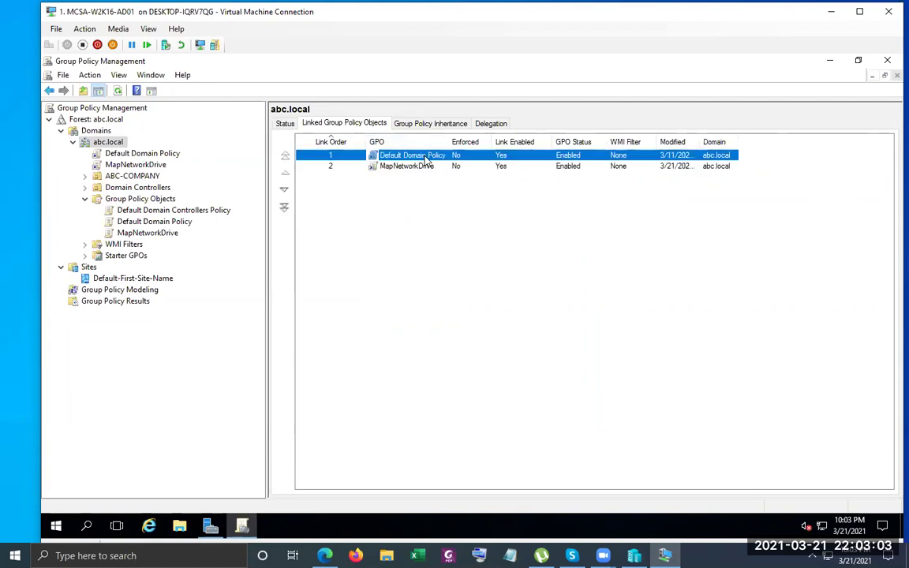
{"action": "left_click", "coordinate": [411, 167]}
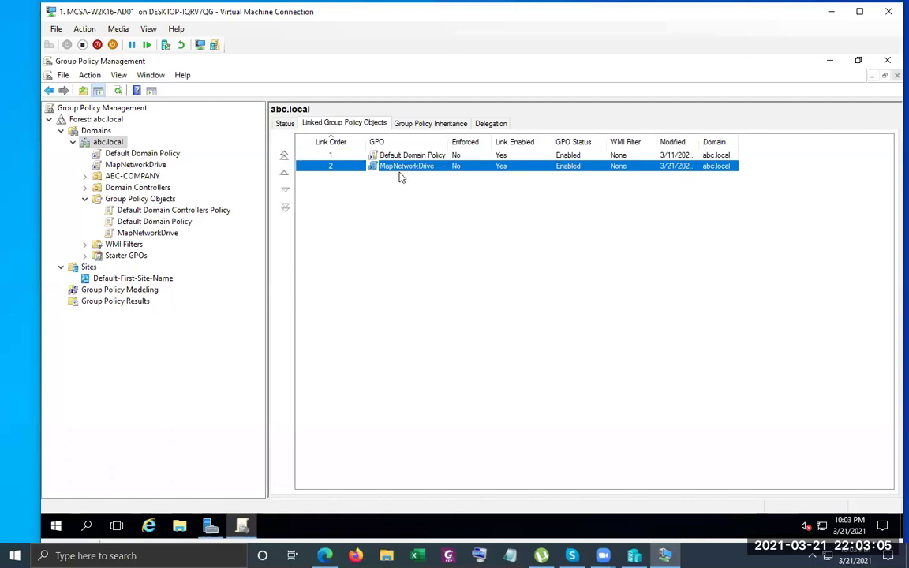
{"action": "left_click", "coordinate": [284, 174]}
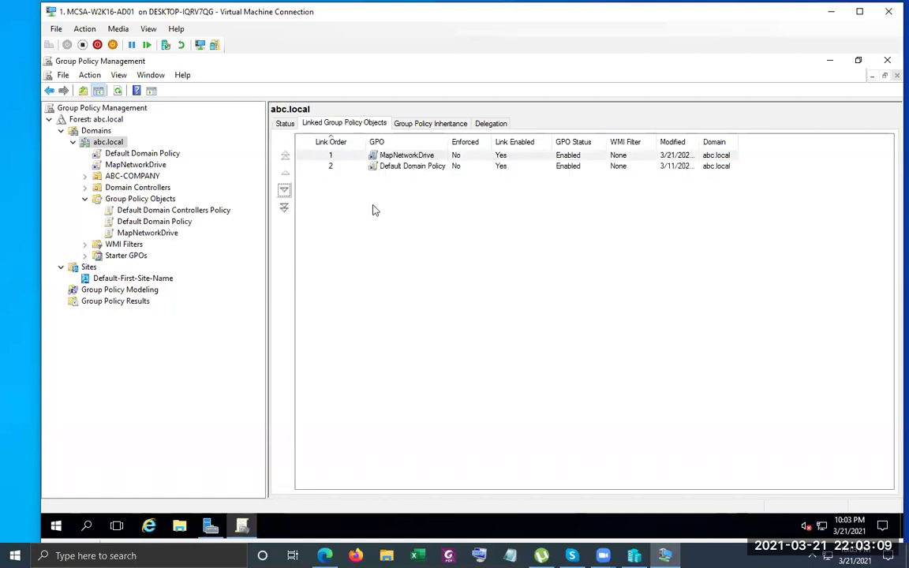
{"action": "left_click_drag", "start_coordinate": [369, 254], "coordinate": [453, 132]}
{"action": "left_click", "coordinate": [431, 294]}
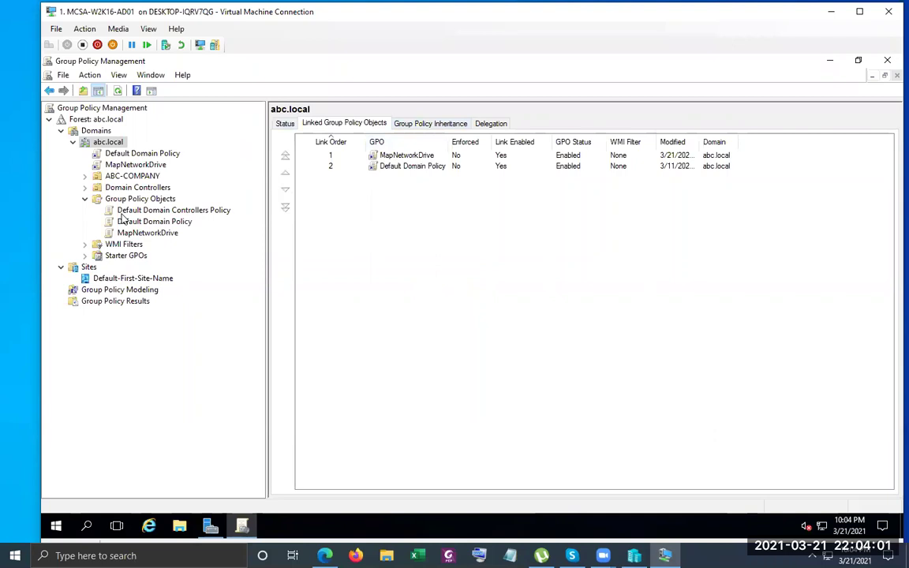
Step: Create a new GPO named FirewallPolicy-80PortAllowed in abc.local's Group Policy Objects
{"action": "left_click", "coordinate": [85, 176]}
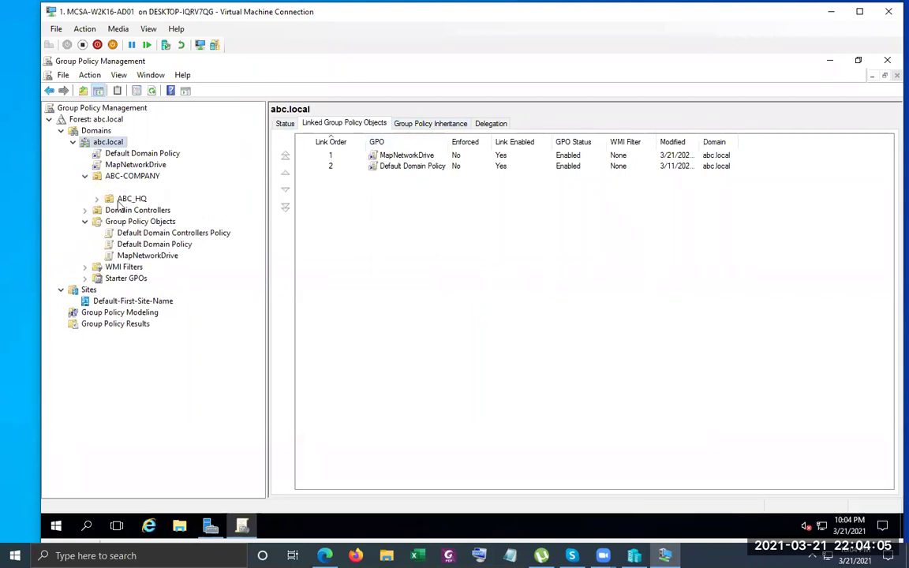
{"action": "left_click", "coordinate": [155, 223]}
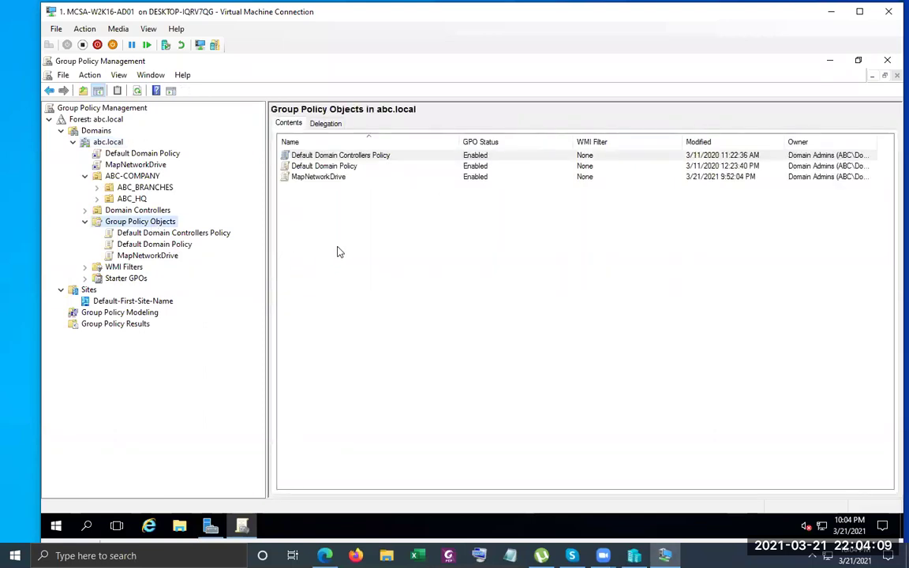
{"action": "right_click", "coordinate": [345, 227]}
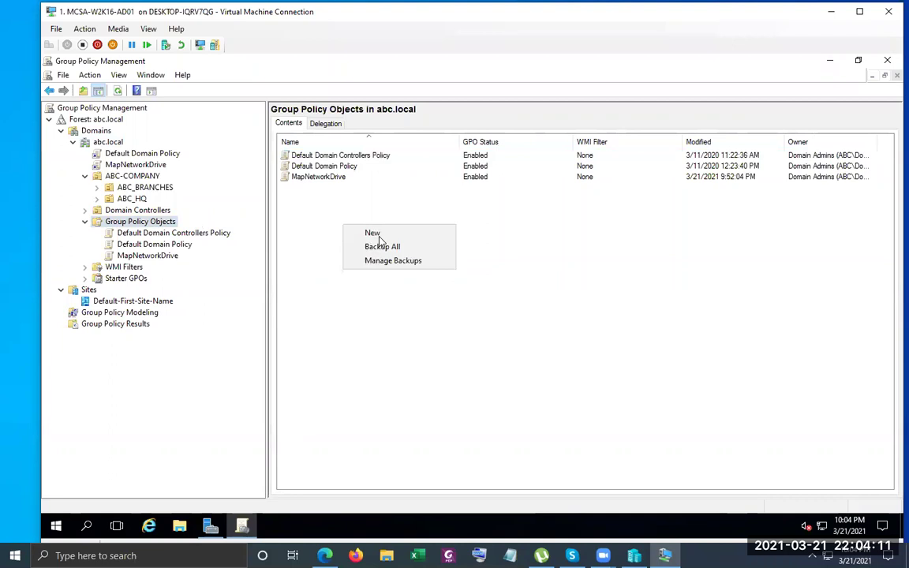
{"action": "left_click", "coordinate": [382, 238]}
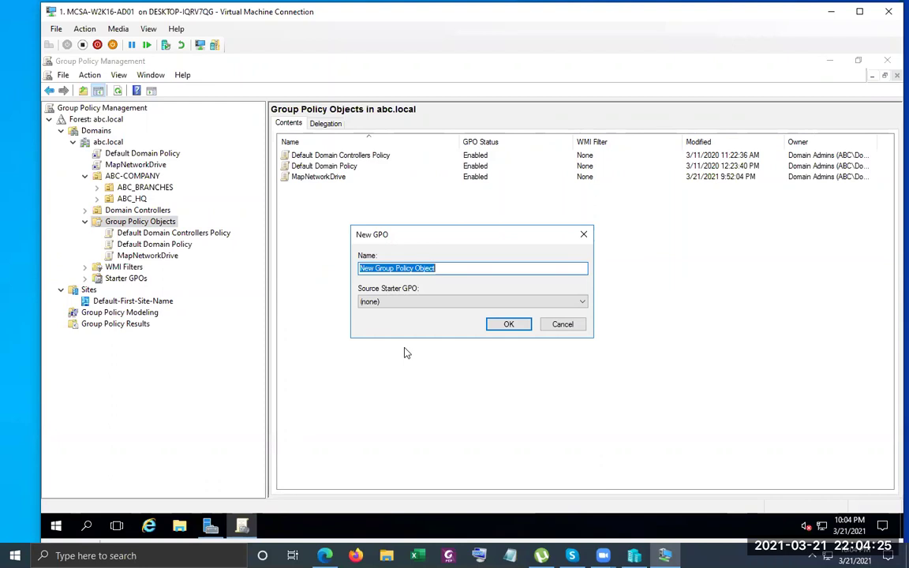
{"action": "type", "text": "Fi"}
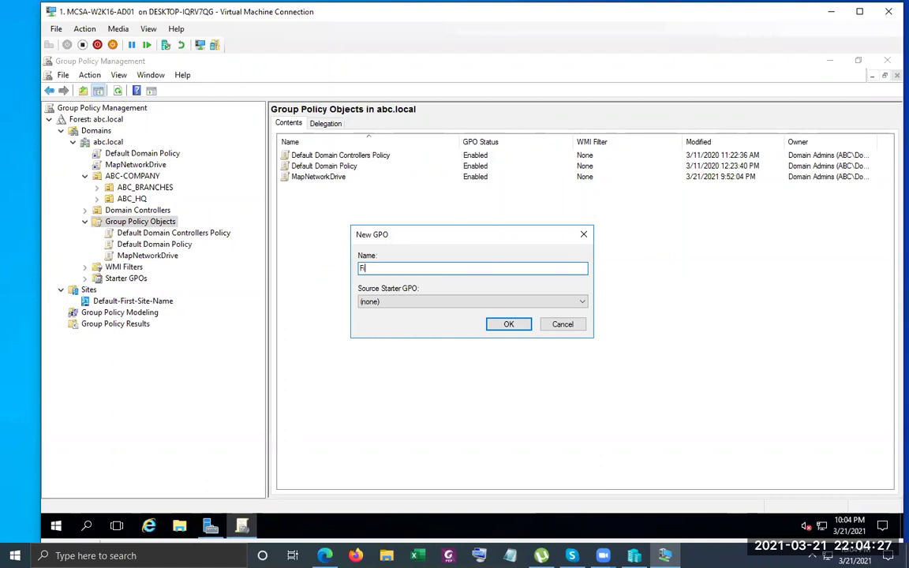
{"action": "type", "text": "rewallPolicy-80Port"}
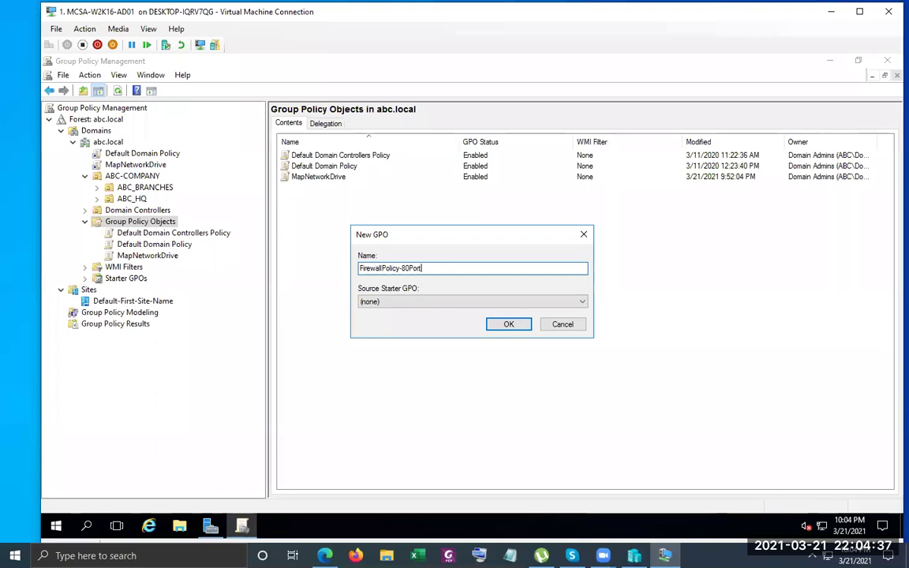
{"action": "type", "text": "Allowed"}
{"action": "left_click", "coordinate": [510, 324]}
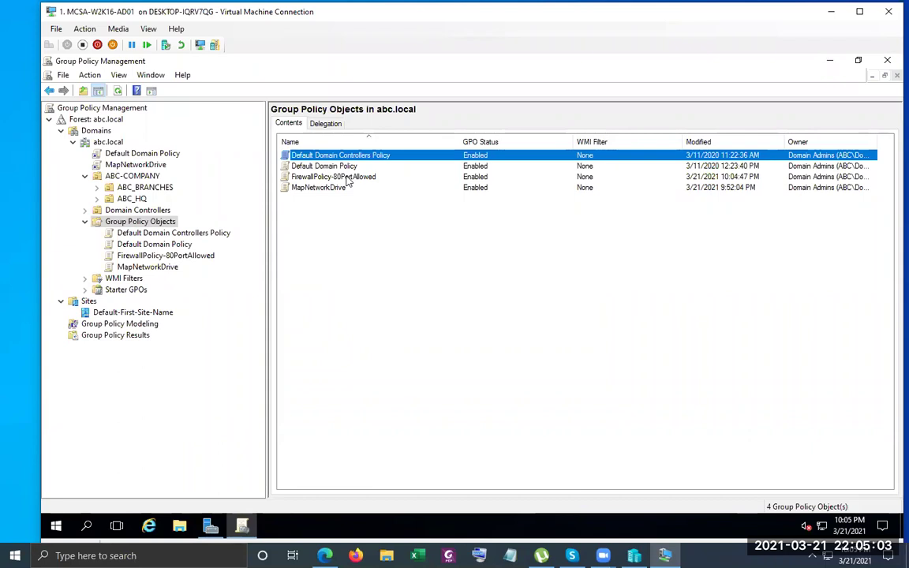
Step: Rename FirewallPolicy-80PortAllowed to FirewallPolicy-3389PortAllowed by replacing 80 with 3389
{"action": "right_click", "coordinate": [347, 179]}
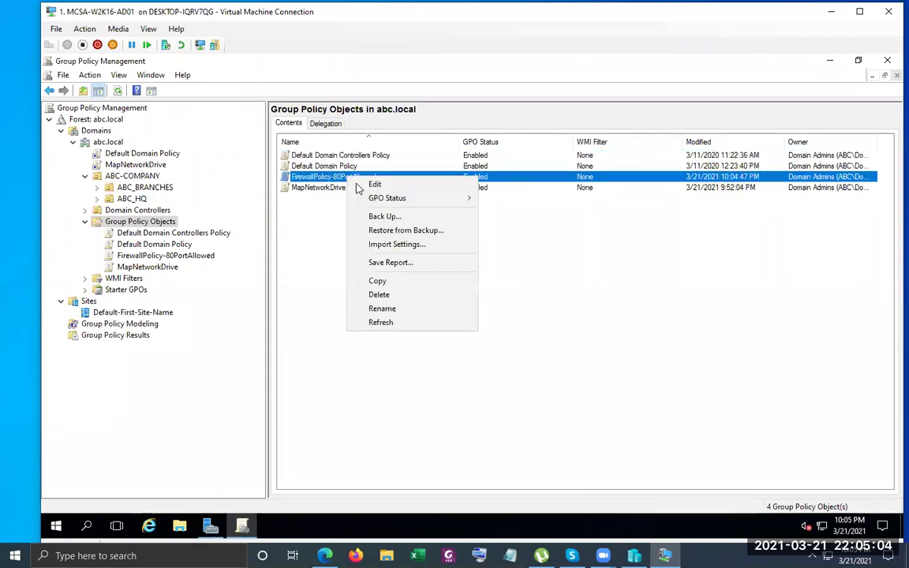
{"action": "left_click", "coordinate": [399, 313]}
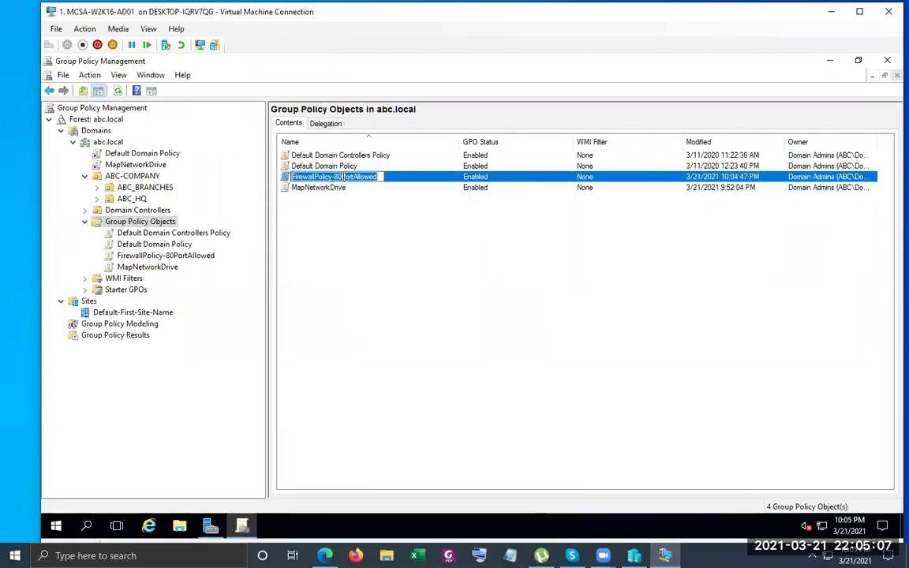
{"action": "key", "text": "Right"}
{"action": "key", "text": "Left"}
{"action": "key", "text": "Left"}
{"action": "key", "text": "Left"}
{"action": "key", "text": "Left"}
{"action": "key", "text": "Left"}
{"action": "key", "text": "Left"}
{"action": "key", "text": "Left"}
{"action": "key", "text": "Left"}
{"action": "key", "text": "Left"}
{"action": "key", "text": "Left"}
{"action": "key", "text": "Left"}
{"action": "key", "text": "BackSpace"}
{"action": "key", "text": "BackSpace"}
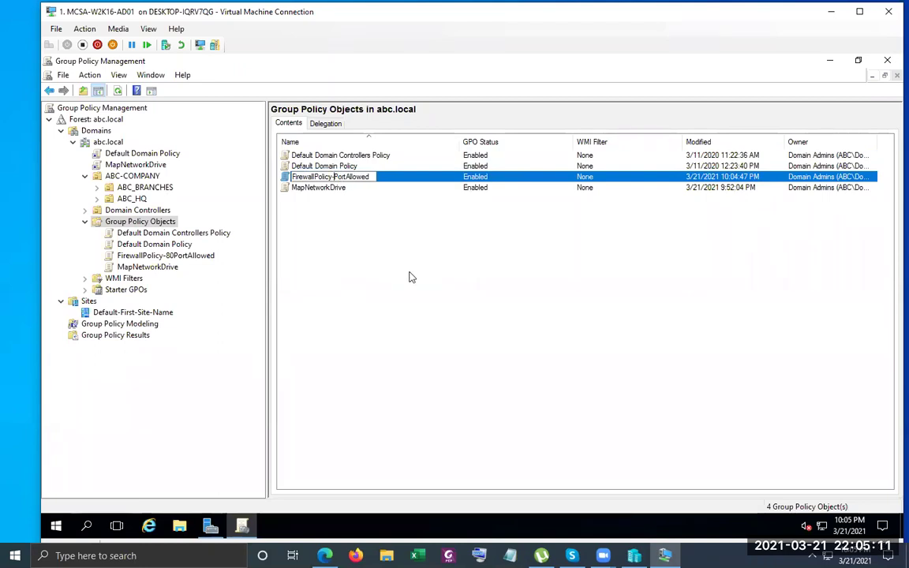
{"action": "type", "text": "3389"}
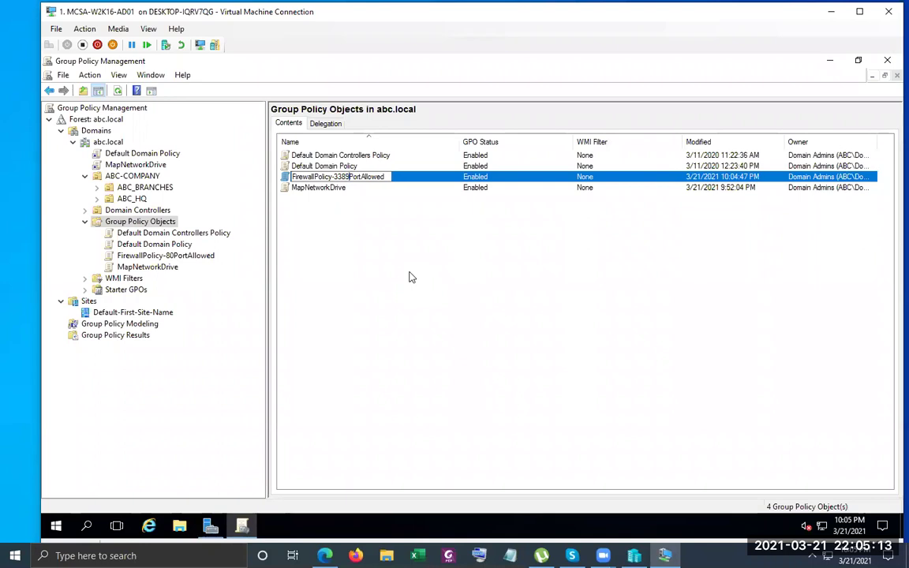
{"action": "left_click", "coordinate": [411, 277]}
{"action": "left_click", "coordinate": [349, 178]}
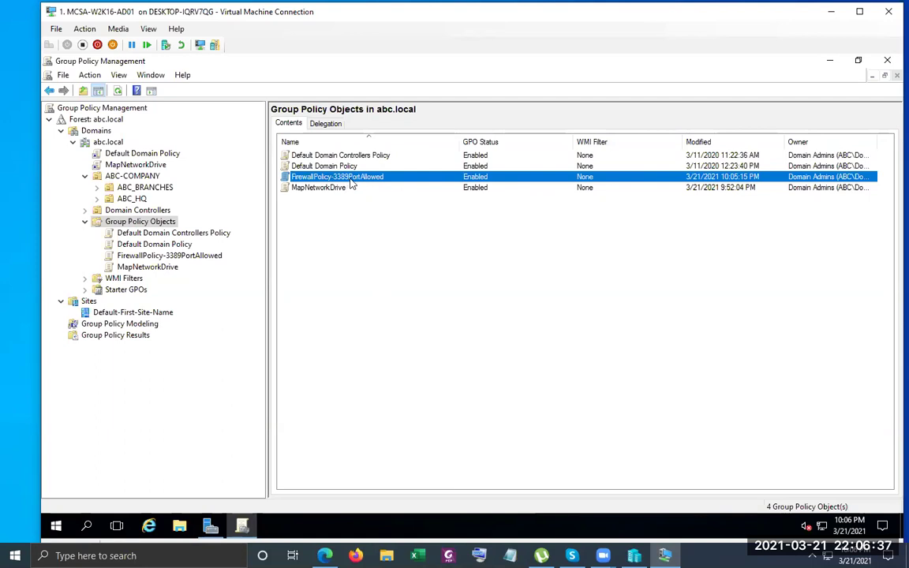
Step: Reselect FirewallPolicy-3389PortAllowed, leaving its name unchanged, and bring up its actions
{"action": "left_click", "coordinate": [392, 228]}
{"action": "left_click", "coordinate": [357, 178]}
{"action": "left_click", "coordinate": [347, 177]}
{"action": "left_click", "coordinate": [333, 198]}
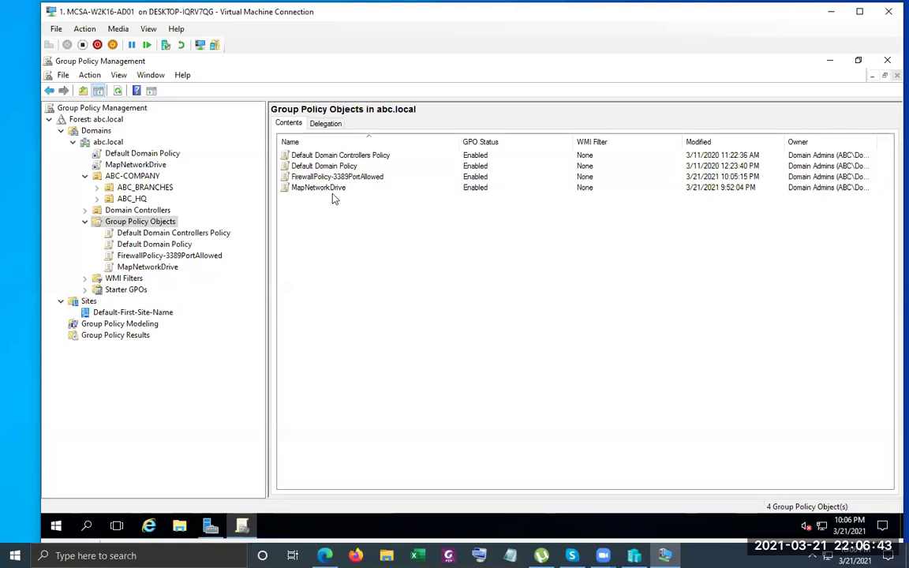
{"action": "left_click", "coordinate": [340, 178]}
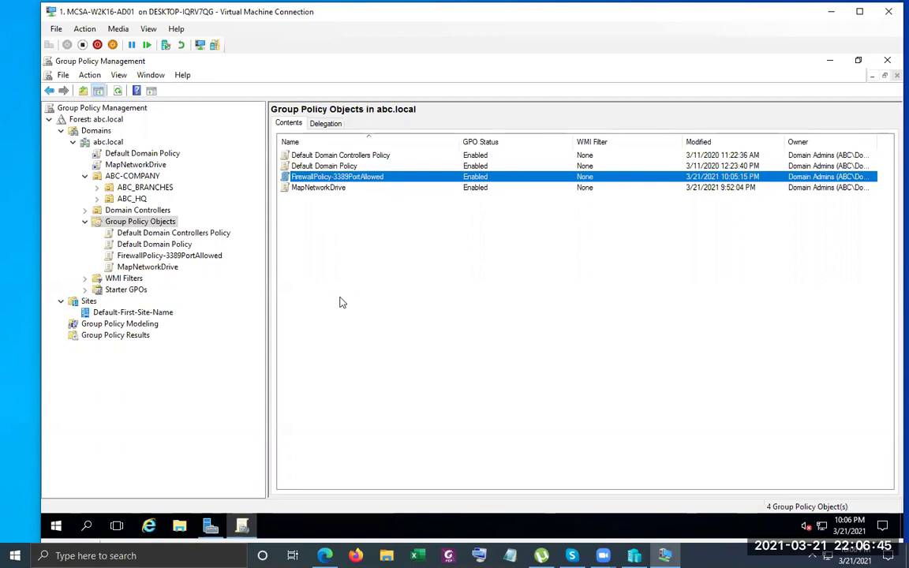
{"action": "right_click", "coordinate": [344, 180]}
Step: Edit the firewall GPO and expand Computer Configuration down to Windows Firewall with Advanced Security
{"action": "left_click", "coordinate": [399, 184]}
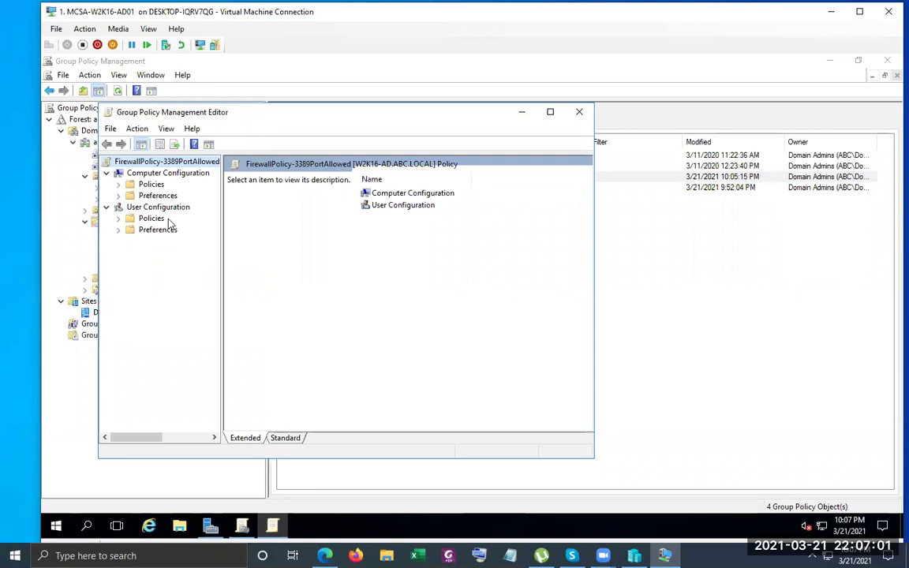
{"action": "left_click", "coordinate": [118, 184]}
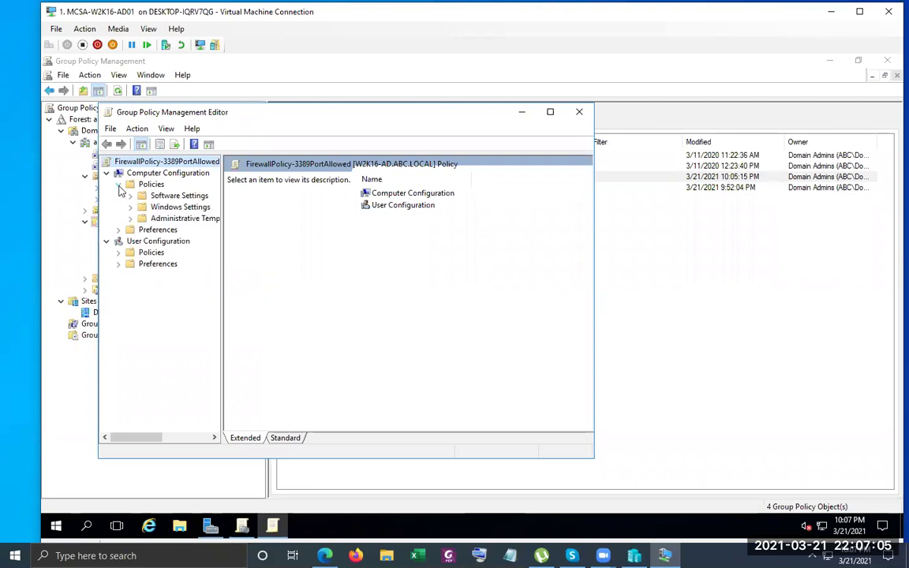
{"action": "left_click", "coordinate": [131, 207]}
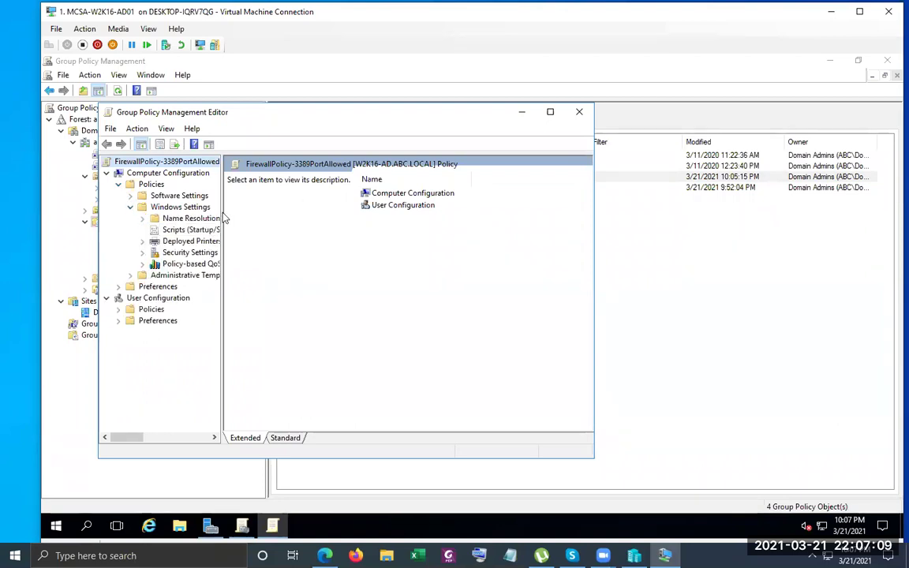
{"action": "left_click_drag", "start_coordinate": [223, 211], "coordinate": [310, 213]}
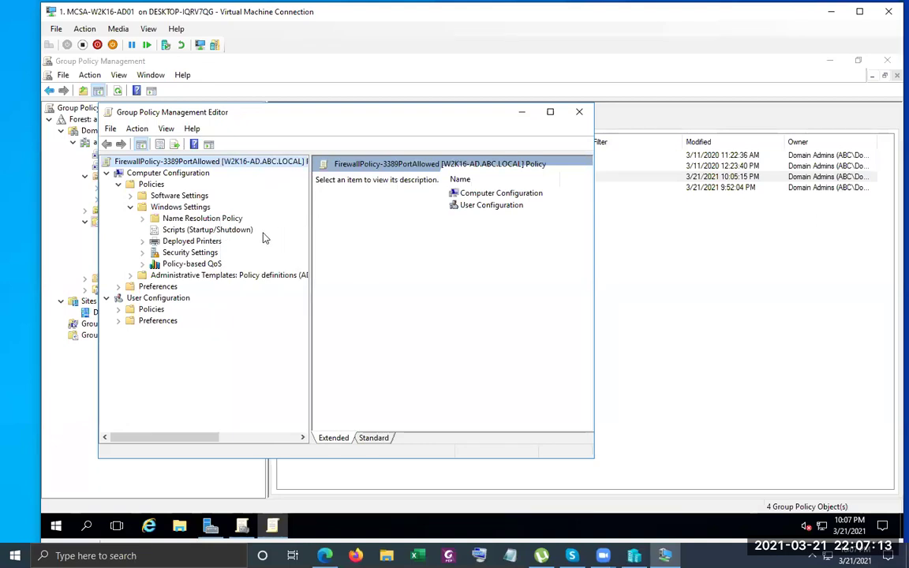
{"action": "left_click", "coordinate": [143, 253]}
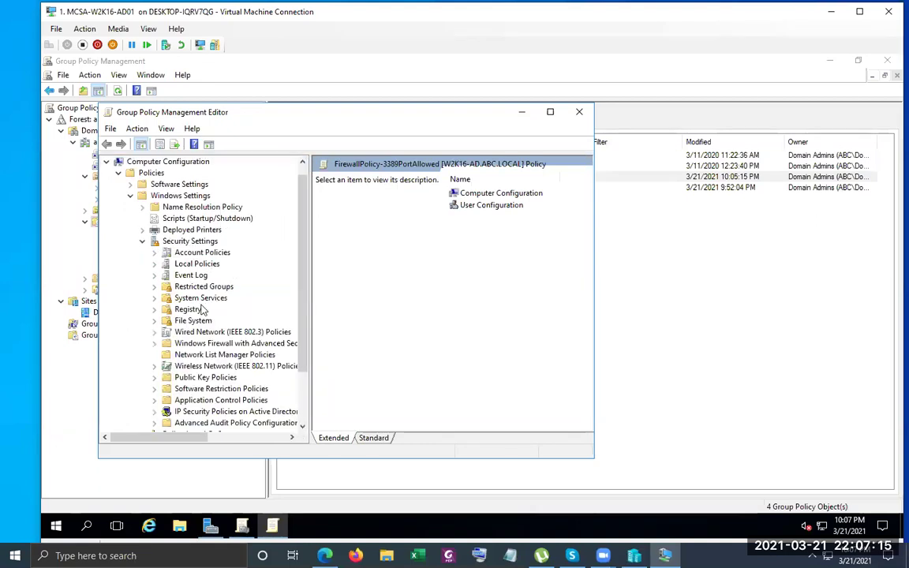
{"action": "double_click", "coordinate": [229, 347]}
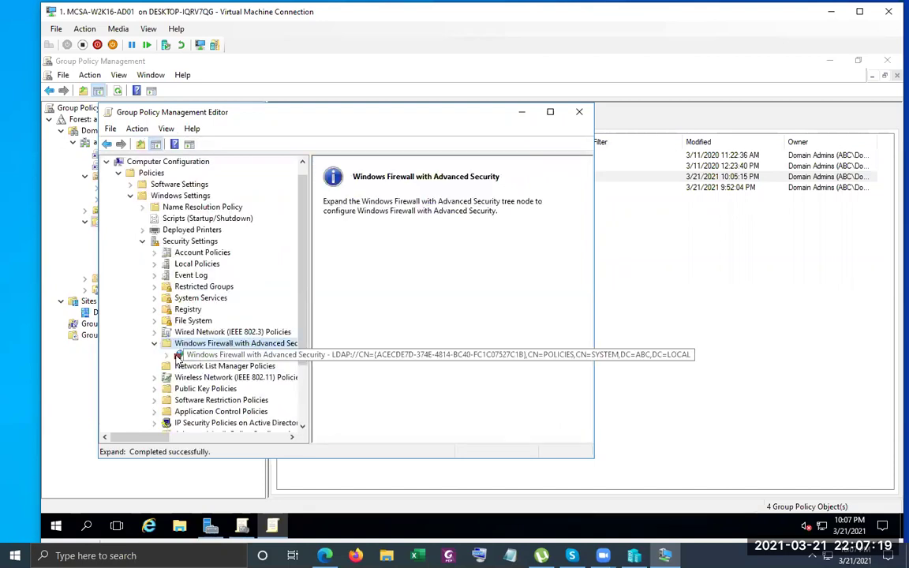
{"action": "left_click", "coordinate": [167, 355]}
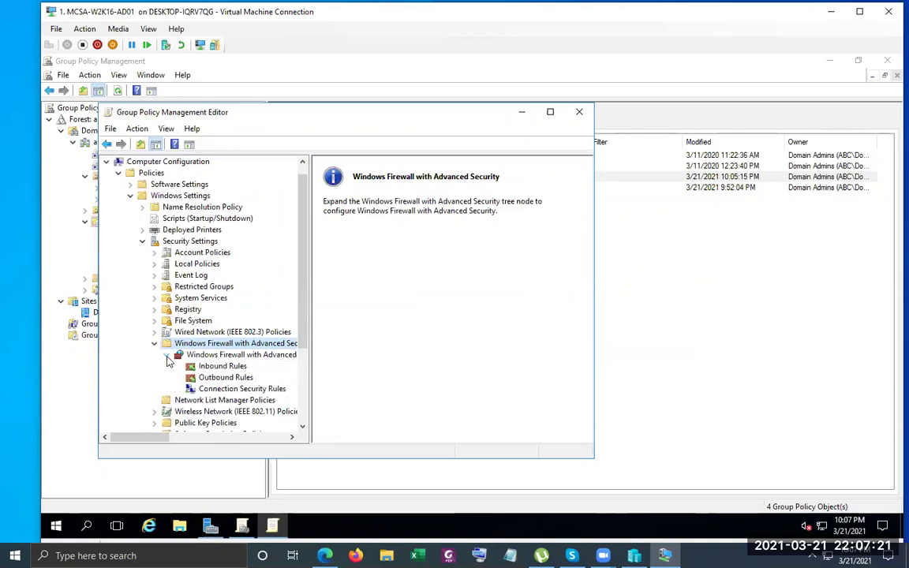
Step: Start a new rule under Inbound Rules
{"action": "right_click", "coordinate": [229, 366]}
{"action": "left_click", "coordinate": [229, 367]}
{"action": "right_click", "coordinate": [235, 368]}
{"action": "left_click", "coordinate": [255, 377]}
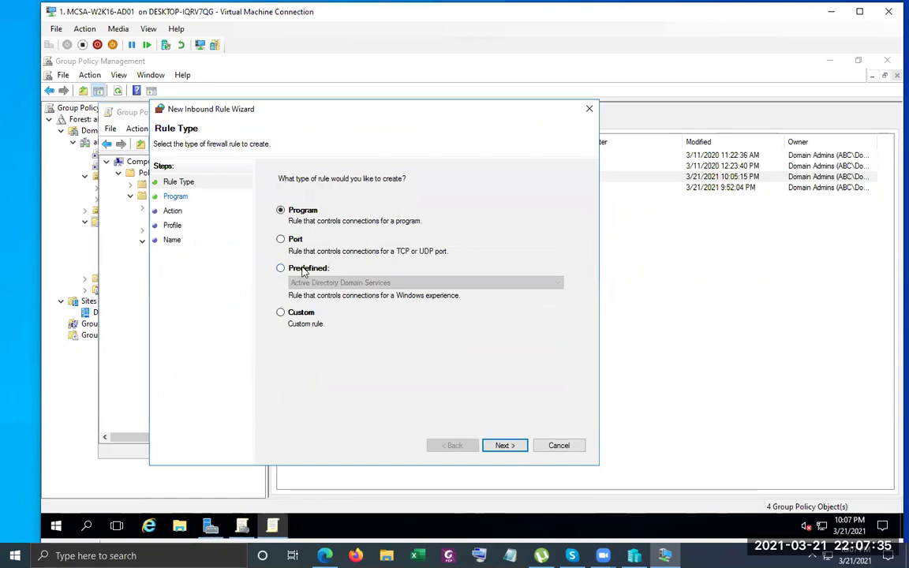
Step: Make the new inbound rule port-based for TCP ports 80 and 443
{"action": "left_click", "coordinate": [305, 271]}
{"action": "left_click", "coordinate": [320, 283]}
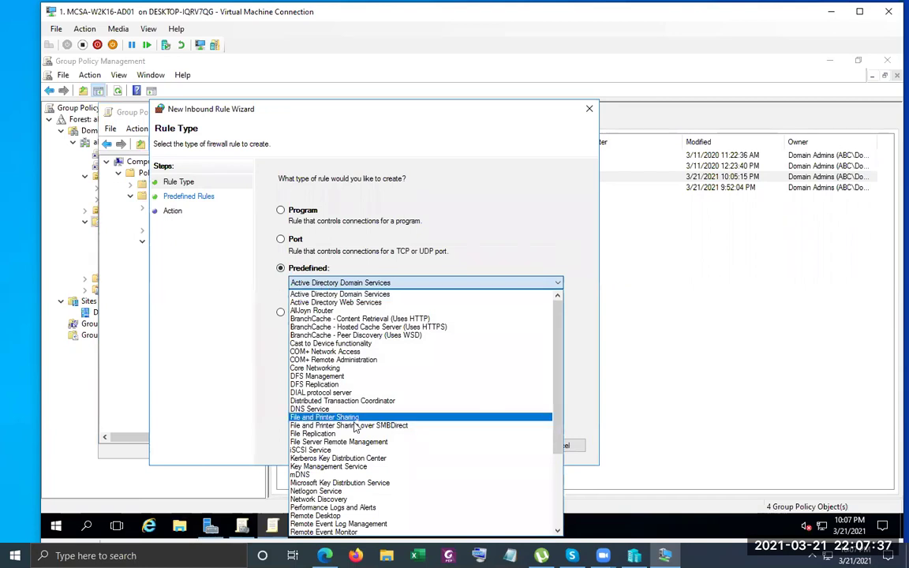
{"action": "left_click", "coordinate": [295, 241]}
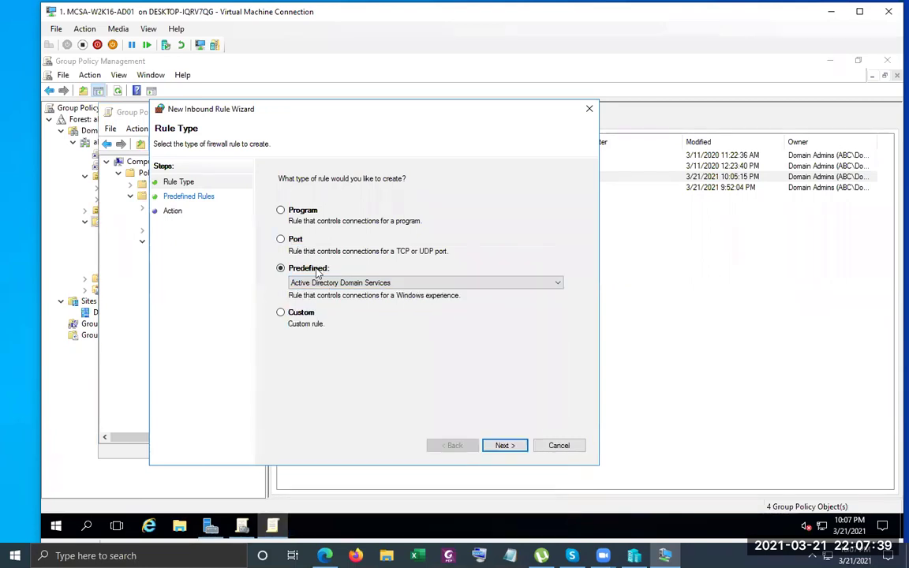
{"action": "left_click", "coordinate": [295, 243]}
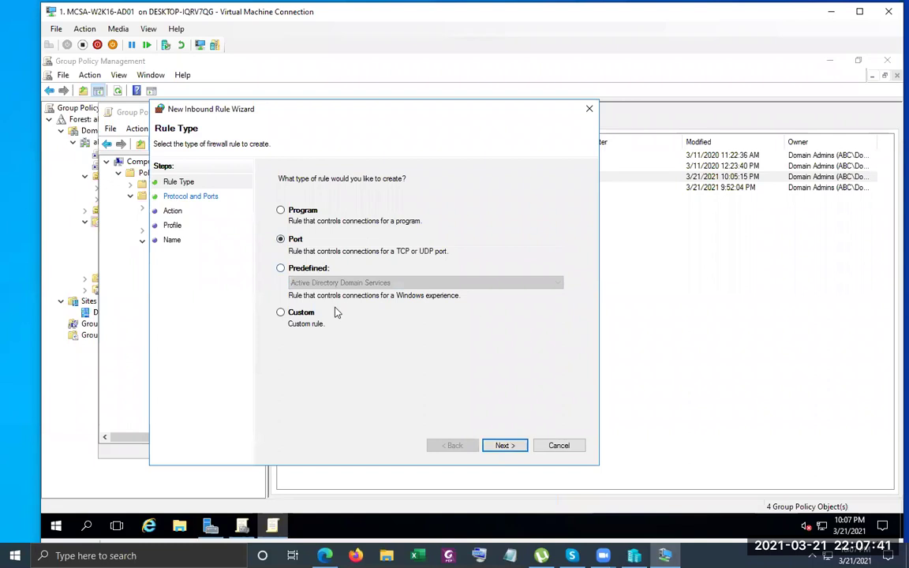
{"action": "left_click", "coordinate": [502, 445]}
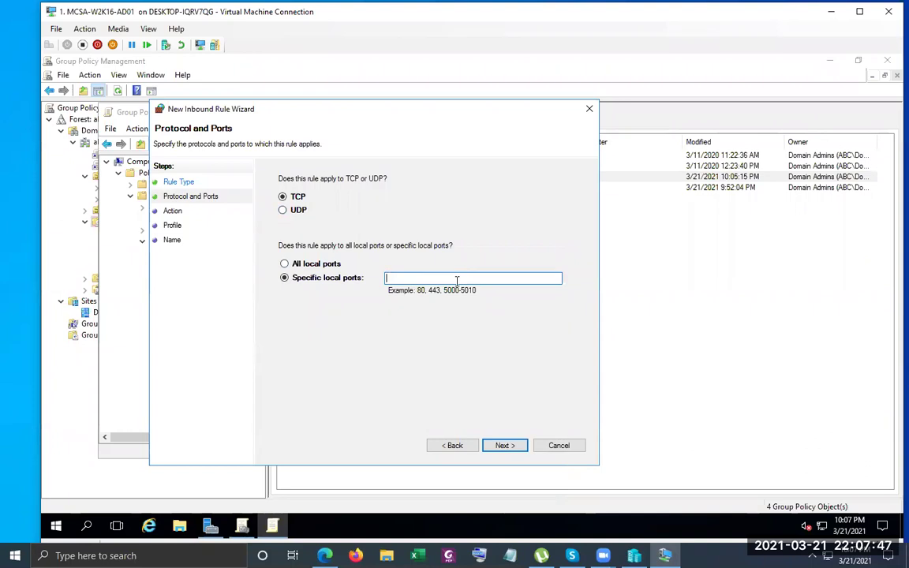
{"action": "type", "text": "80,443"}
Step: Allow the connection on all profiles, name the rule HTTP,HTTPS-Allowed and finish
{"action": "left_click", "coordinate": [510, 446]}
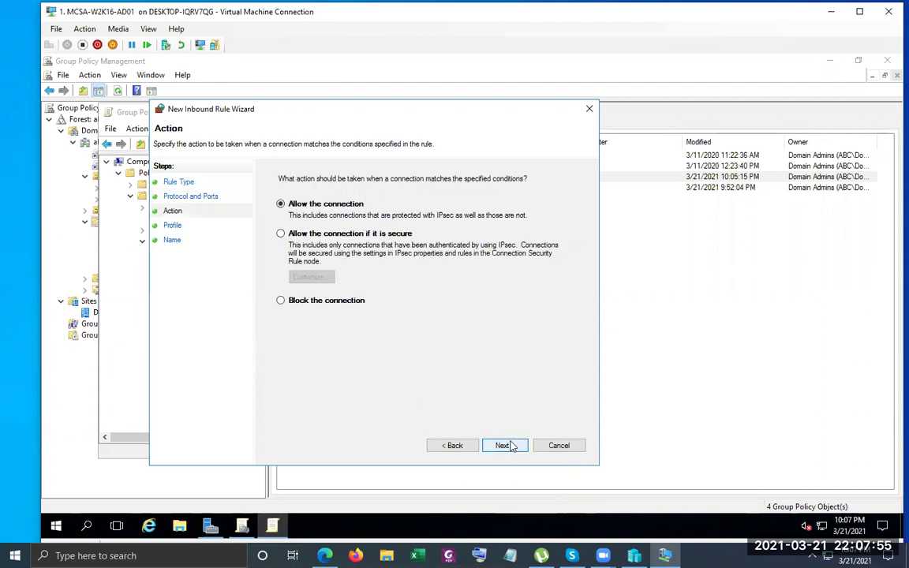
{"action": "left_click", "coordinate": [510, 446]}
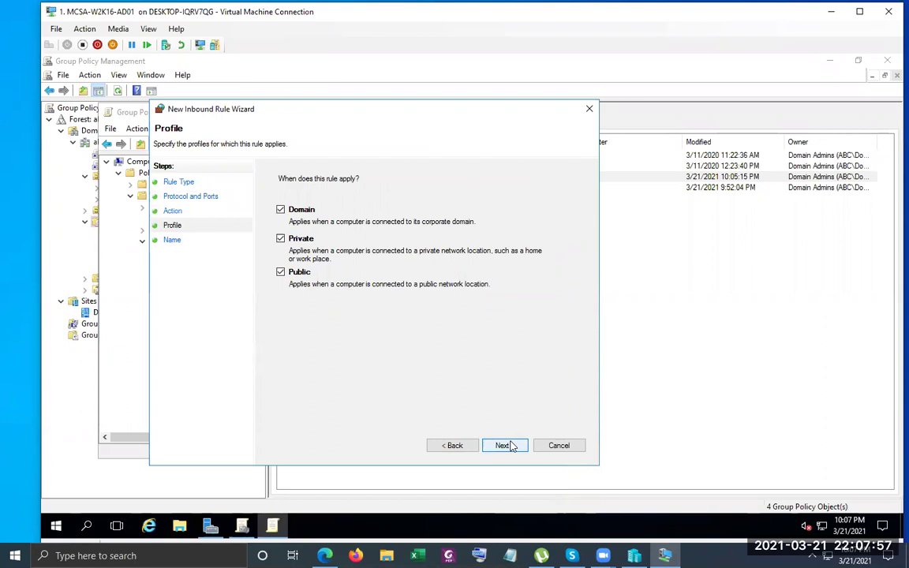
{"action": "left_click", "coordinate": [510, 446]}
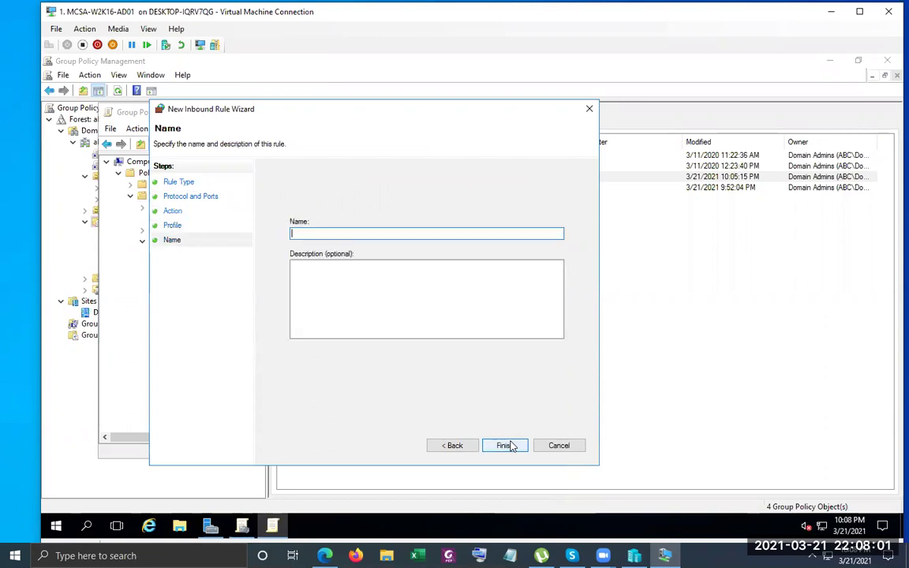
{"action": "type", "text": "B"}
{"action": "type", "text": "TT"}
{"action": "type", "text": "P,HTTP"}
{"action": "type", "text": "S-Allowed"}
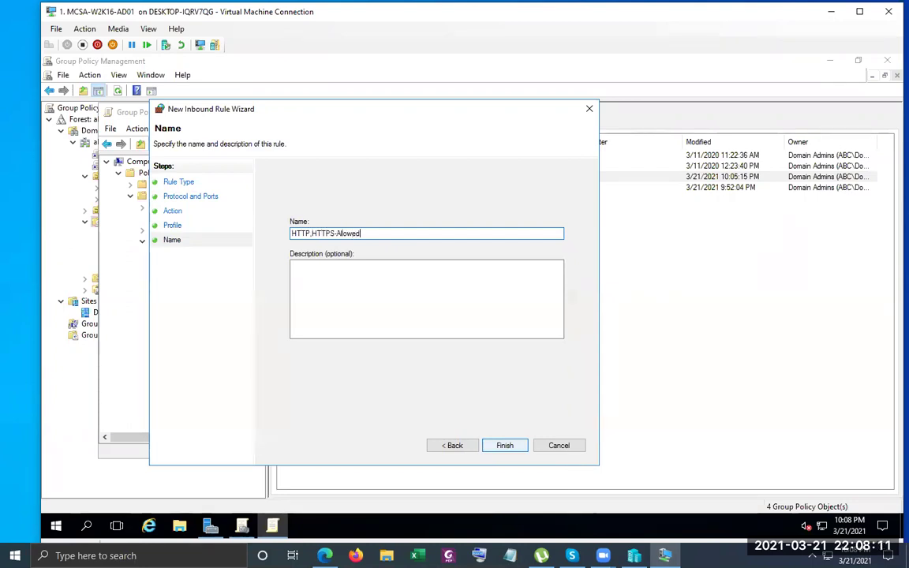
{"action": "left_click", "coordinate": [503, 446]}
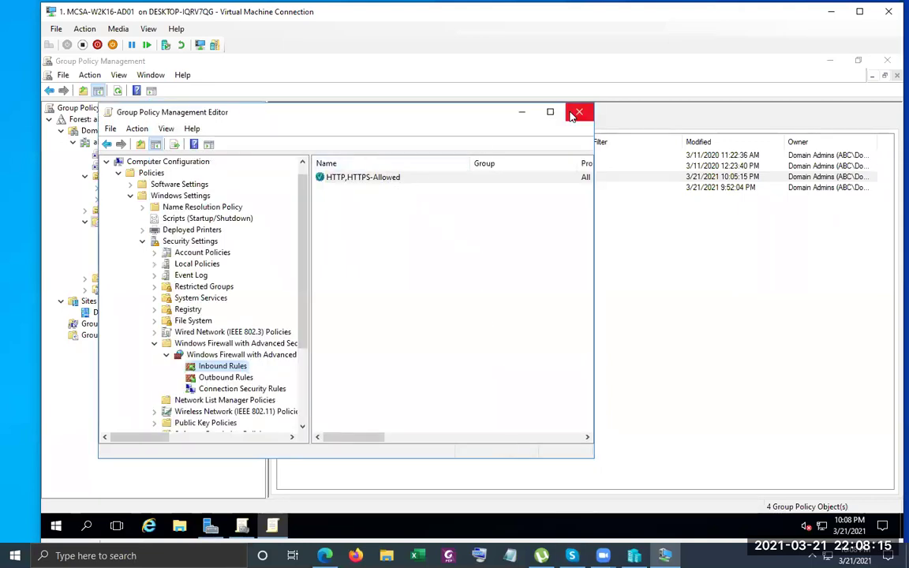
Step: Close the Group Policy Management Editor window
{"action": "left_click", "coordinate": [579, 112]}
{"action": "right_click", "coordinate": [411, 267]}
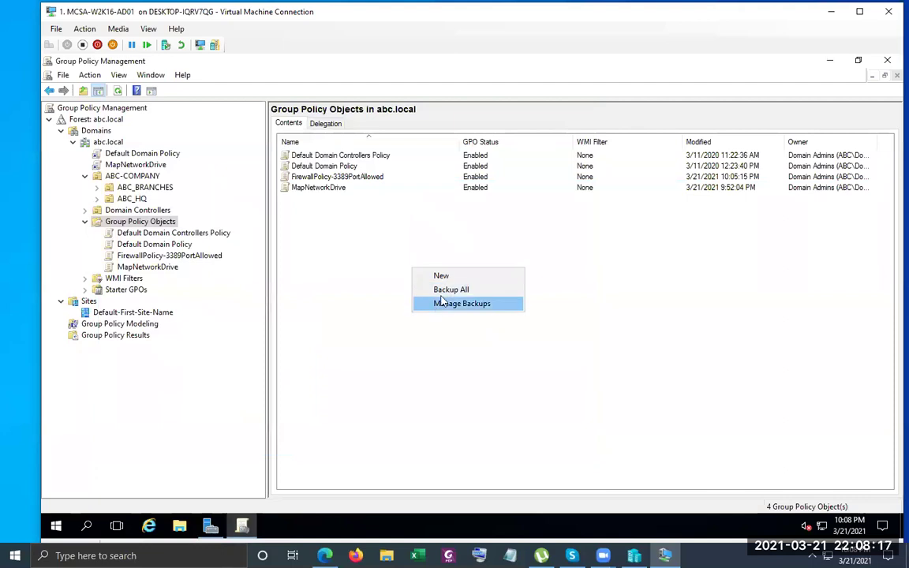
{"action": "left_click", "coordinate": [594, 245]}
Step: Drag FirewallPolicy-3389PortAllowed onto abc.local and confirm the link
{"action": "left_click", "coordinate": [324, 177]}
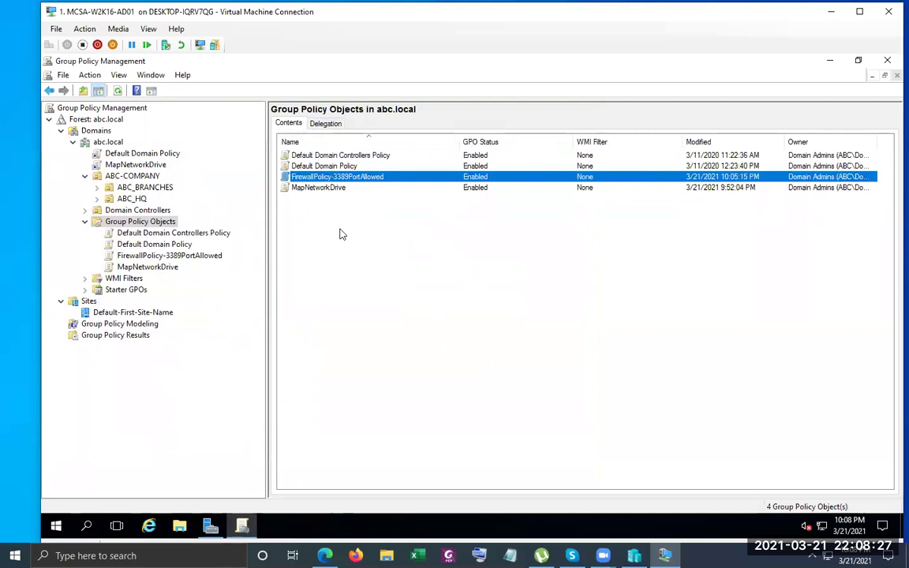
{"action": "right_click", "coordinate": [108, 143]}
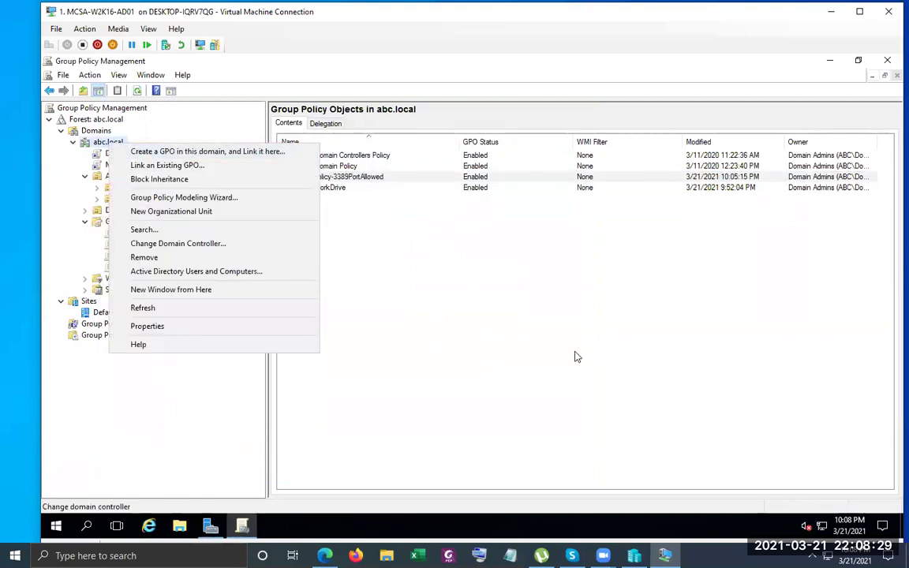
{"action": "left_click", "coordinate": [575, 355]}
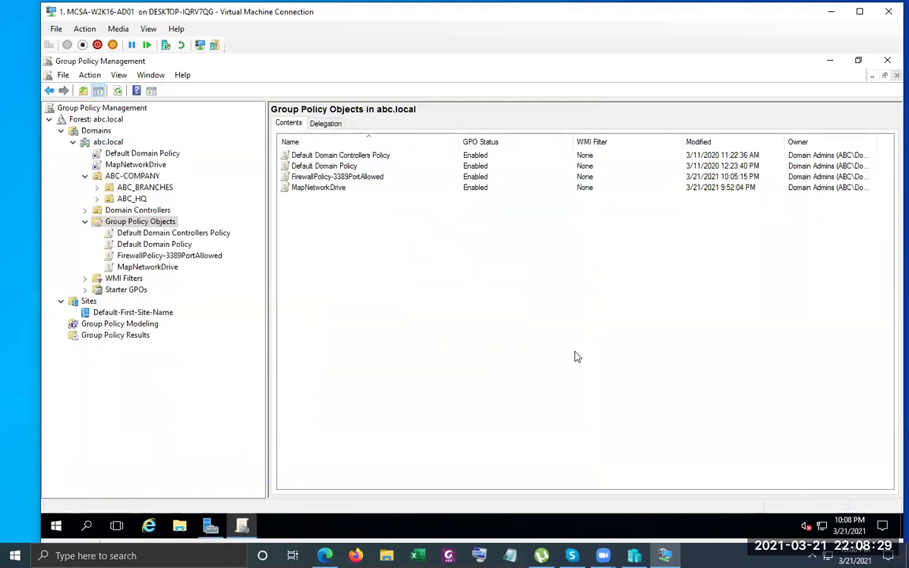
{"action": "left_click", "coordinate": [361, 180]}
{"action": "left_click_drag", "start_coordinate": [362, 182], "coordinate": [117, 143]}
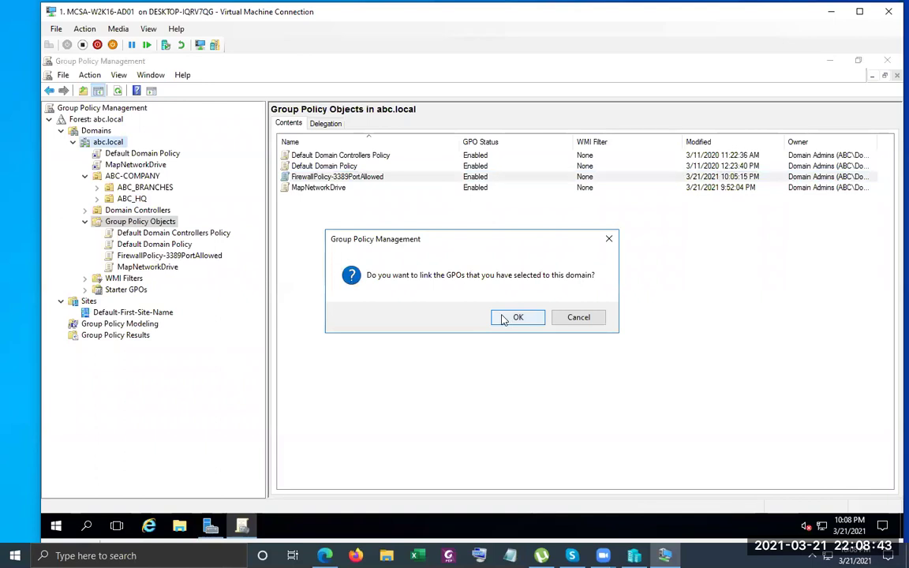
{"action": "left_click", "coordinate": [562, 319]}
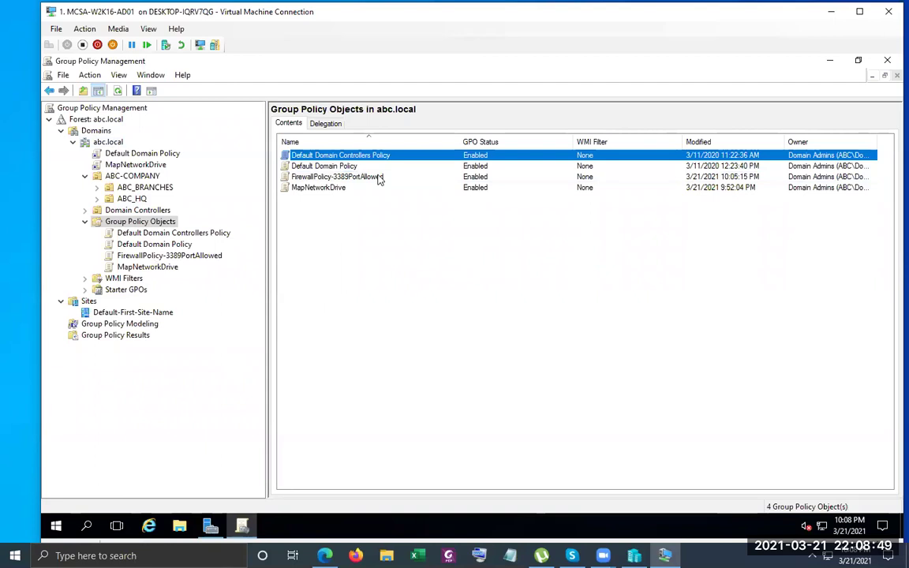
{"action": "left_click_drag", "start_coordinate": [379, 180], "coordinate": [111, 142]}
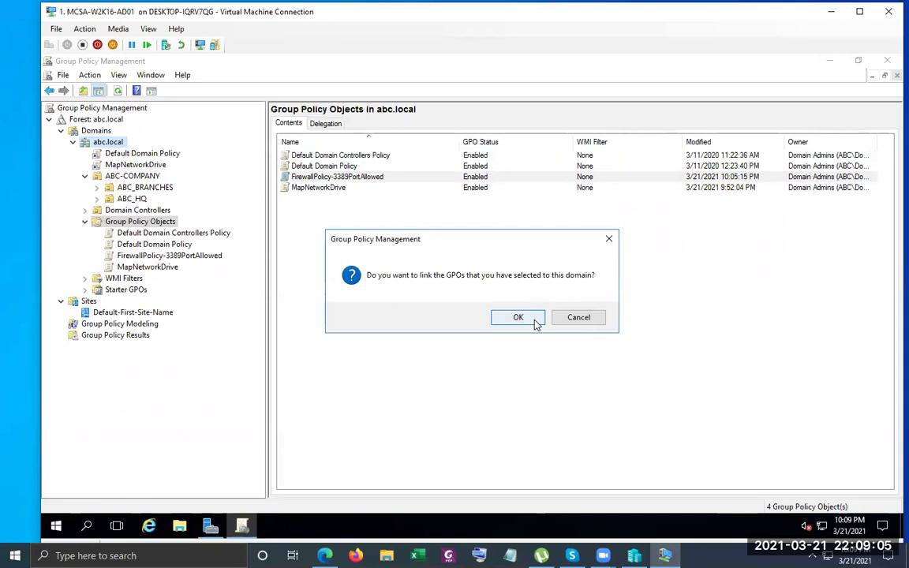
{"action": "left_click", "coordinate": [534, 322]}
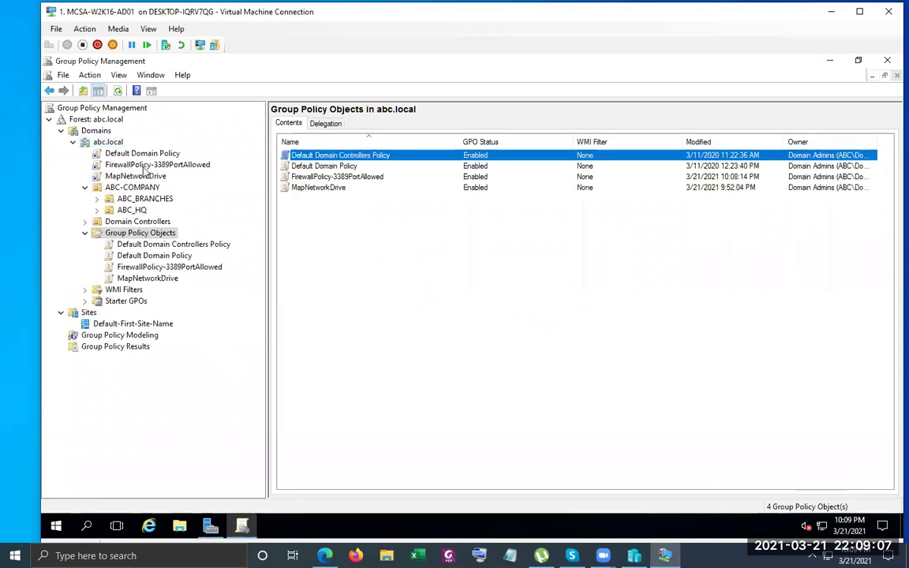
Step: Show abc.local's linked GPOs and auto-fit the GPO column so full names read
{"action": "left_click", "coordinate": [101, 142]}
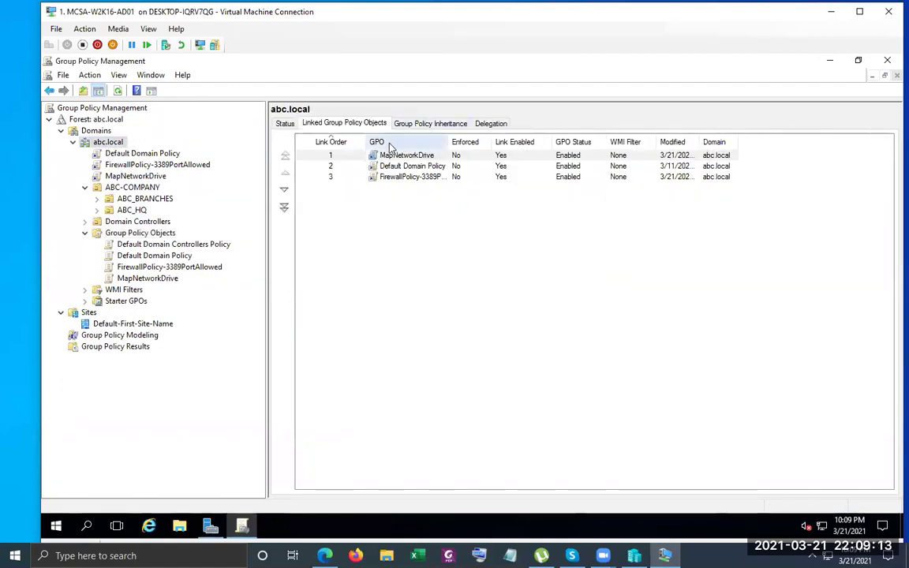
{"action": "left_click", "coordinate": [286, 124]}
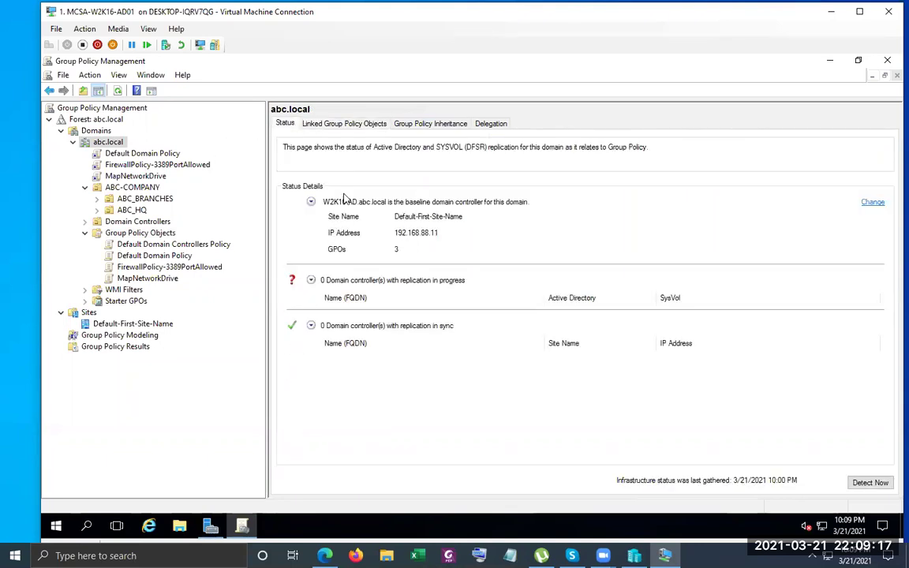
{"action": "left_click", "coordinate": [347, 123]}
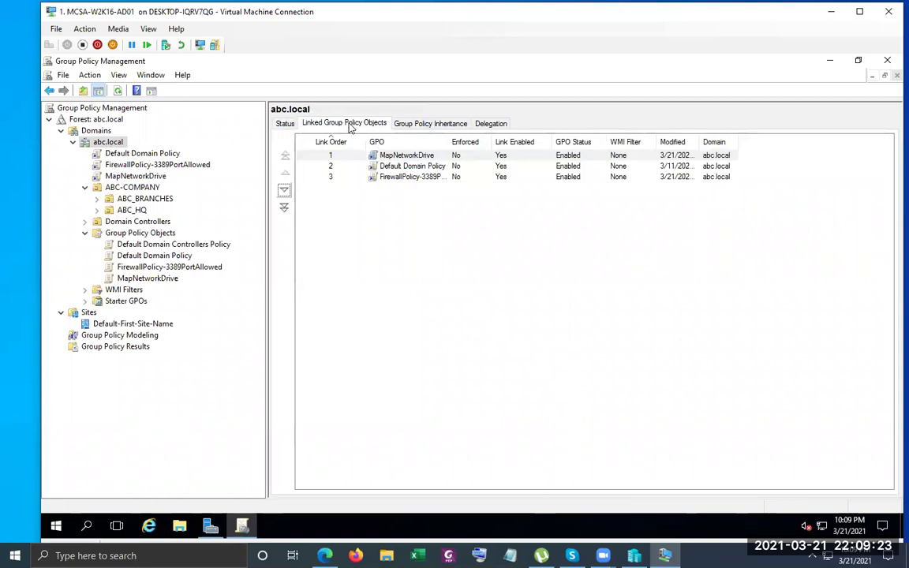
{"action": "left_click", "coordinate": [285, 124]}
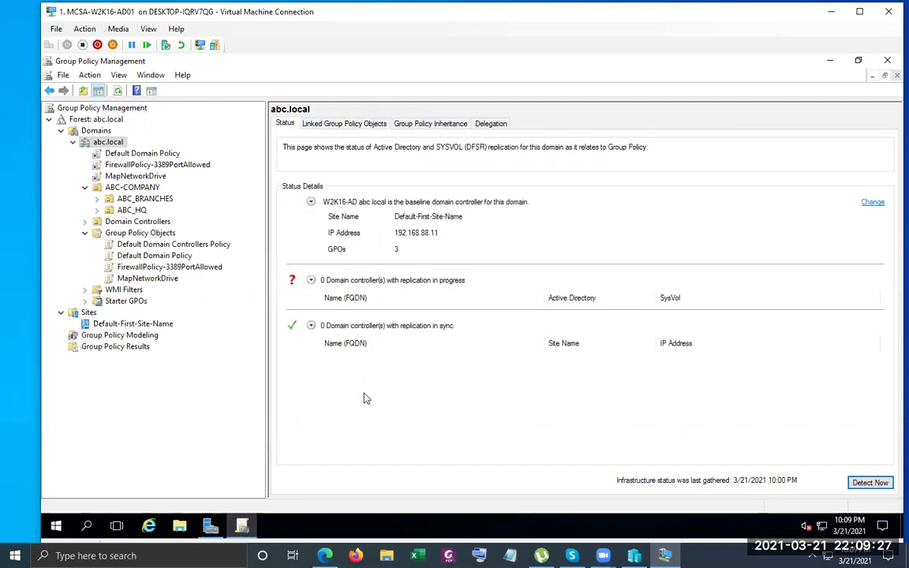
{"action": "left_click", "coordinate": [130, 232]}
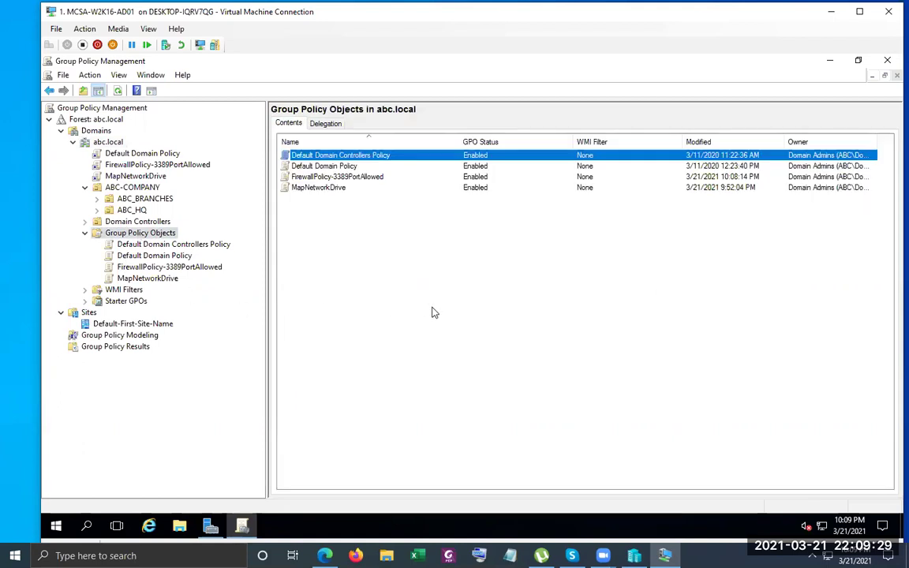
{"action": "left_click", "coordinate": [108, 142]}
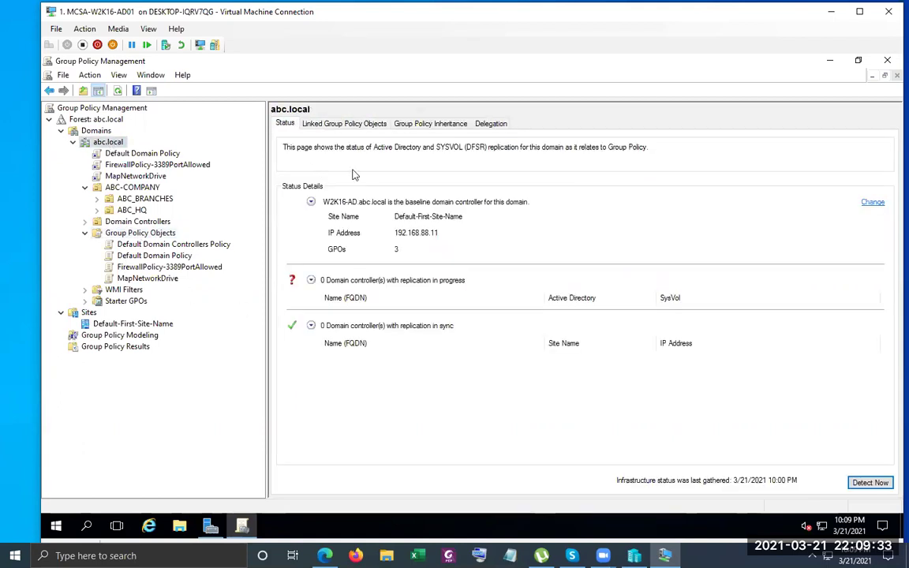
{"action": "left_click", "coordinate": [337, 124]}
{"action": "left_click", "coordinate": [138, 234]}
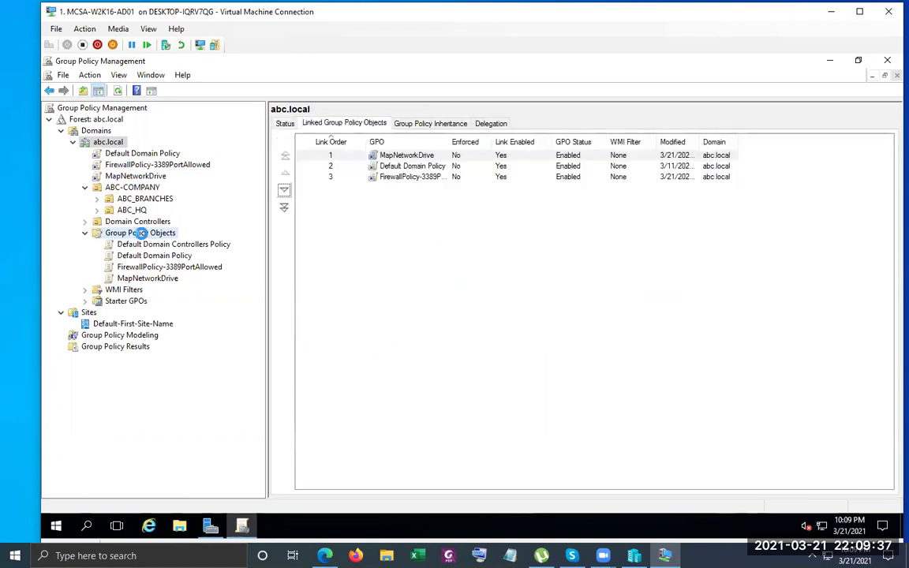
{"action": "left_click", "coordinate": [107, 141]}
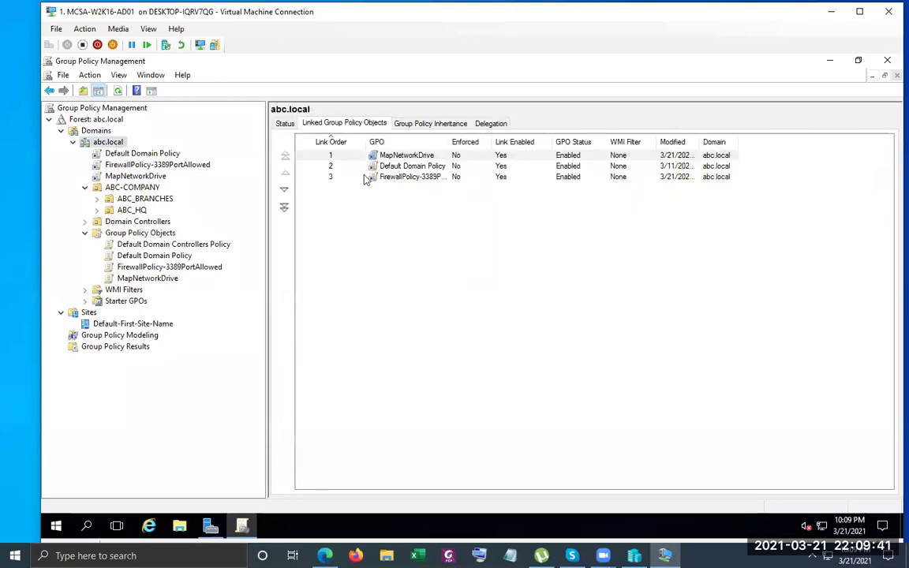
{"action": "double_click", "coordinate": [486, 142]}
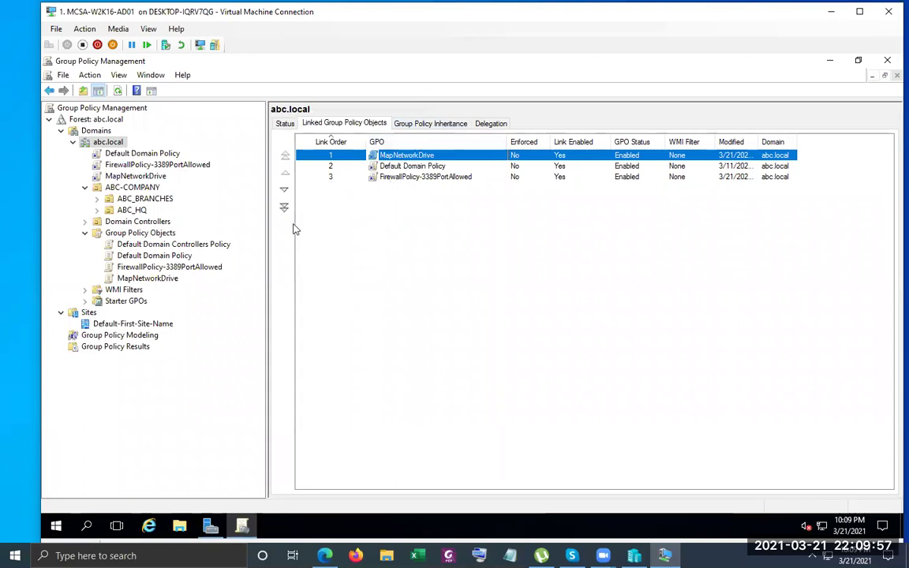
Step: Expand ABC_HQ and ABC_HQ_HR, then view ABC_HQ_HR_COMPUTERS's empty linked-GPO list
{"action": "left_click", "coordinate": [97, 210]}
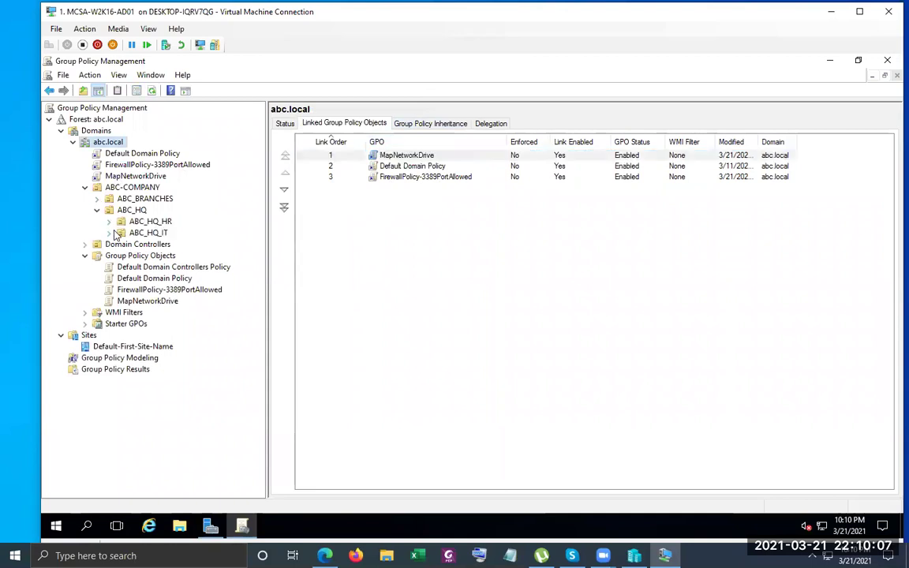
{"action": "left_click", "coordinate": [112, 214]}
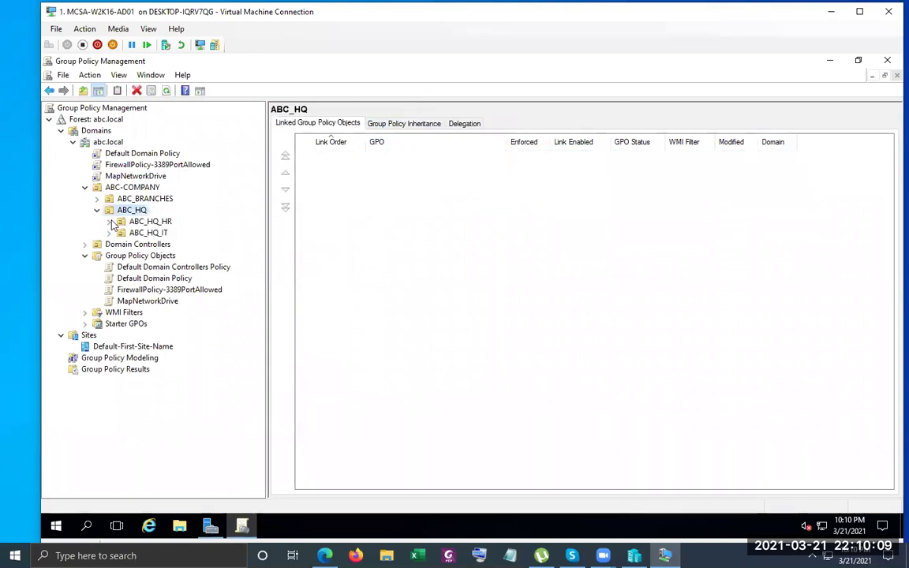
{"action": "left_click", "coordinate": [109, 221]}
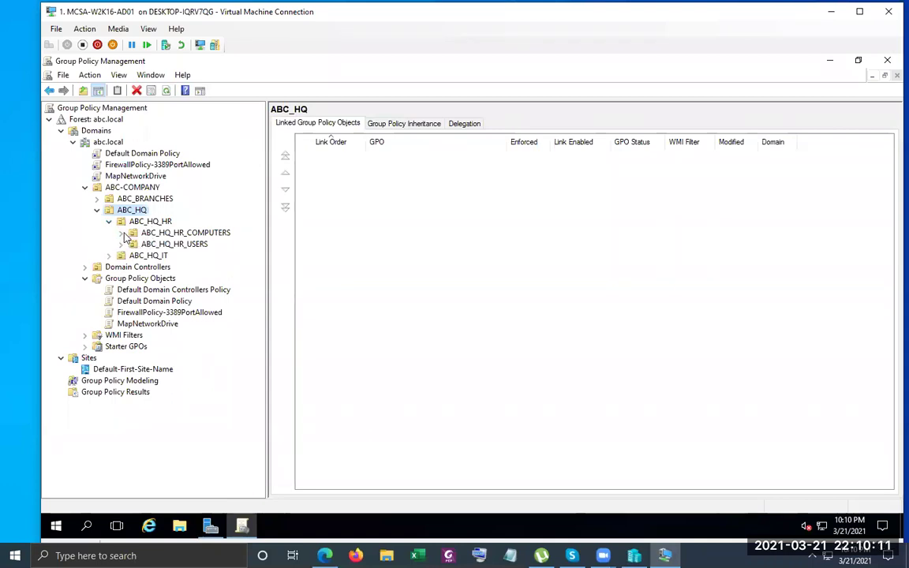
{"action": "left_click", "coordinate": [184, 234]}
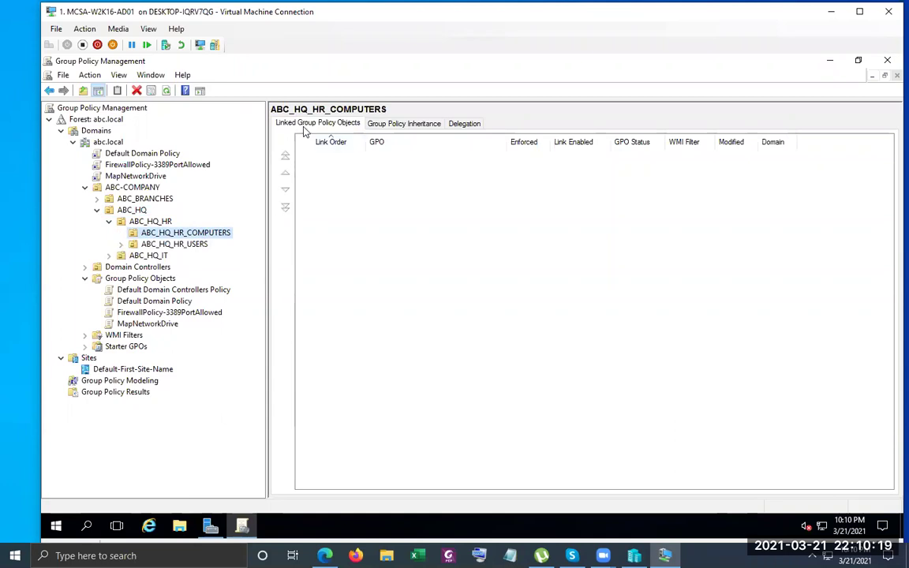
{"action": "left_click", "coordinate": [104, 140]}
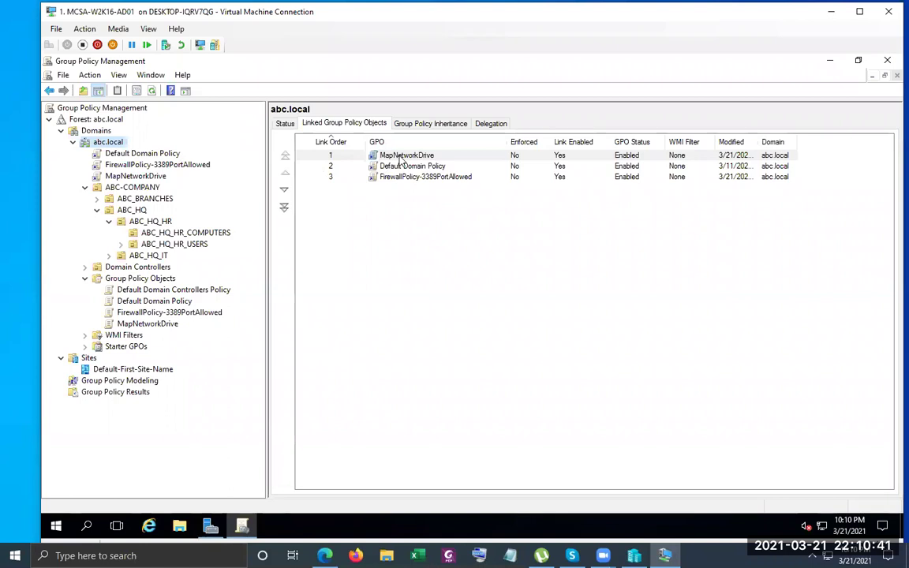
{"action": "left_click", "coordinate": [176, 233]}
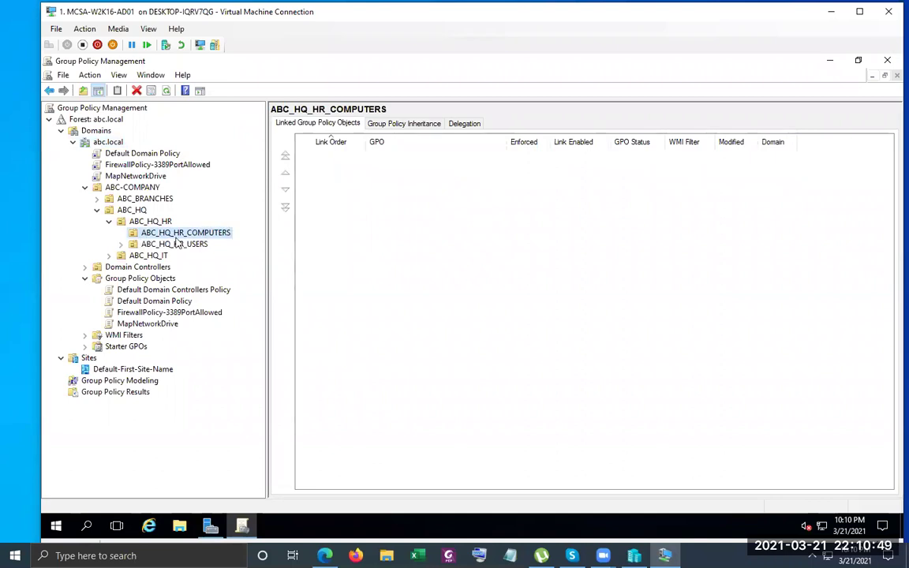
{"action": "left_click_drag", "start_coordinate": [353, 179], "coordinate": [553, 367]}
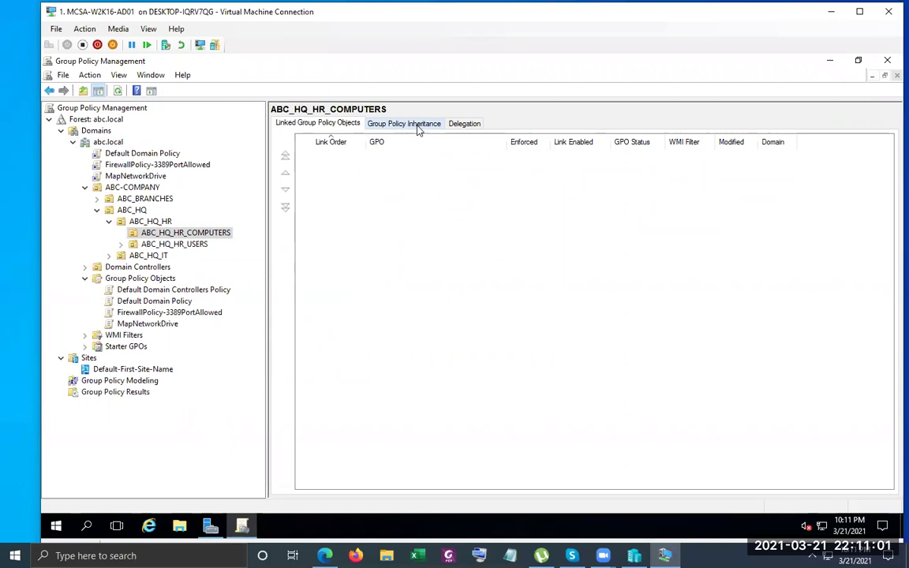
{"action": "left_click", "coordinate": [109, 142]}
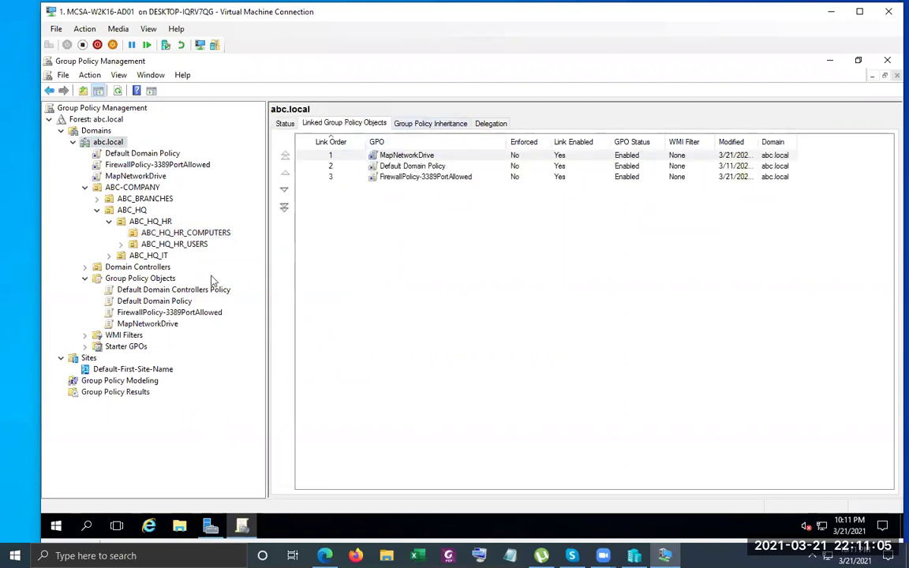
{"action": "left_click", "coordinate": [193, 234]}
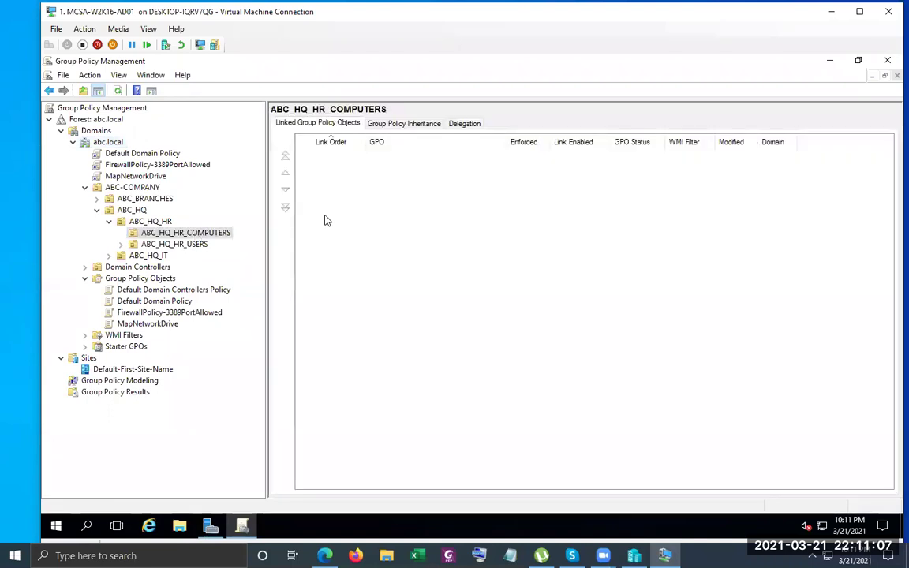
Step: Check ABC_HQ_HR_COMPUTERS's inherited GPOs with a widened column, then ABC_HQ_IT's inheritance
{"action": "left_click", "coordinate": [407, 126]}
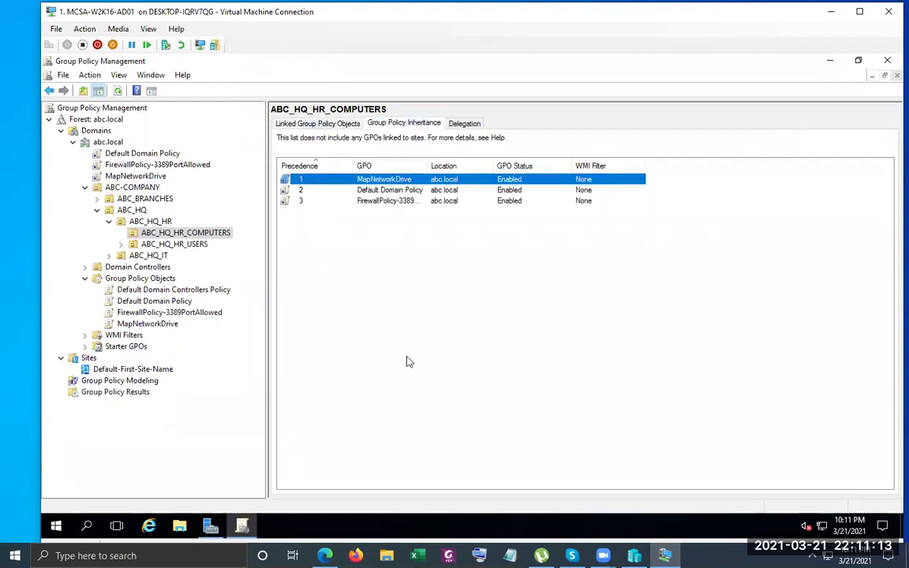
{"action": "left_click_drag", "start_coordinate": [430, 171], "coordinate": [483, 170]}
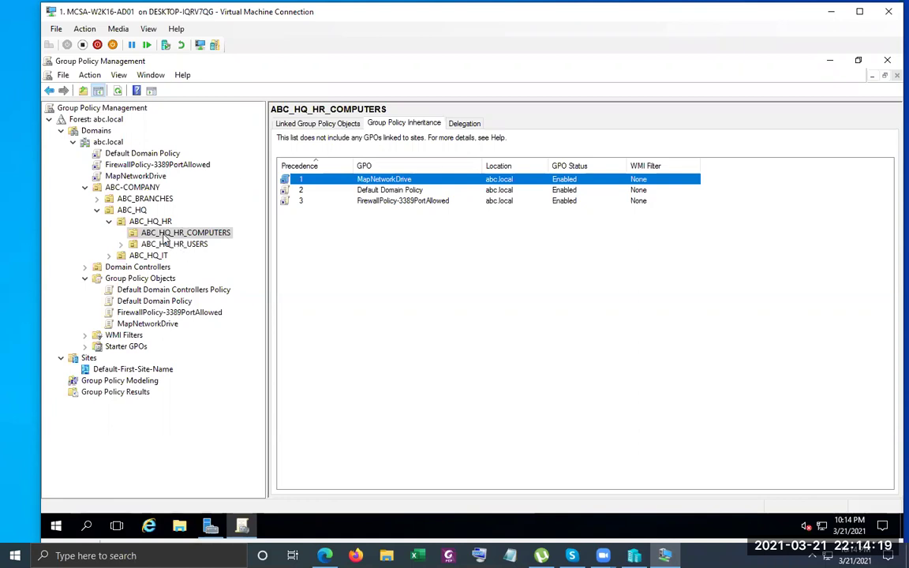
{"action": "left_click", "coordinate": [163, 257]}
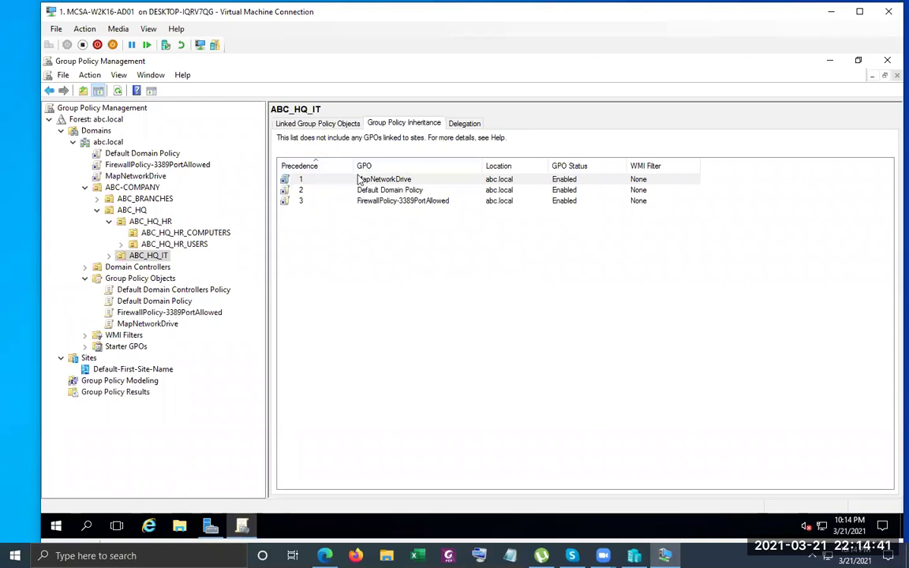
Step: Set Block Inheritance on ABC_HQ_IT, then show the Group Policy Objects list
{"action": "right_click", "coordinate": [139, 258]}
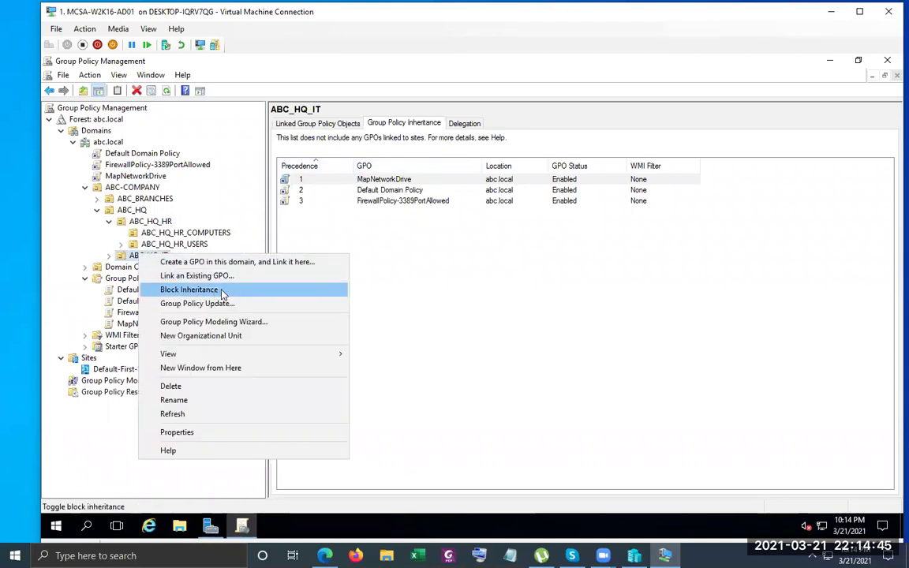
{"action": "left_click", "coordinate": [230, 293]}
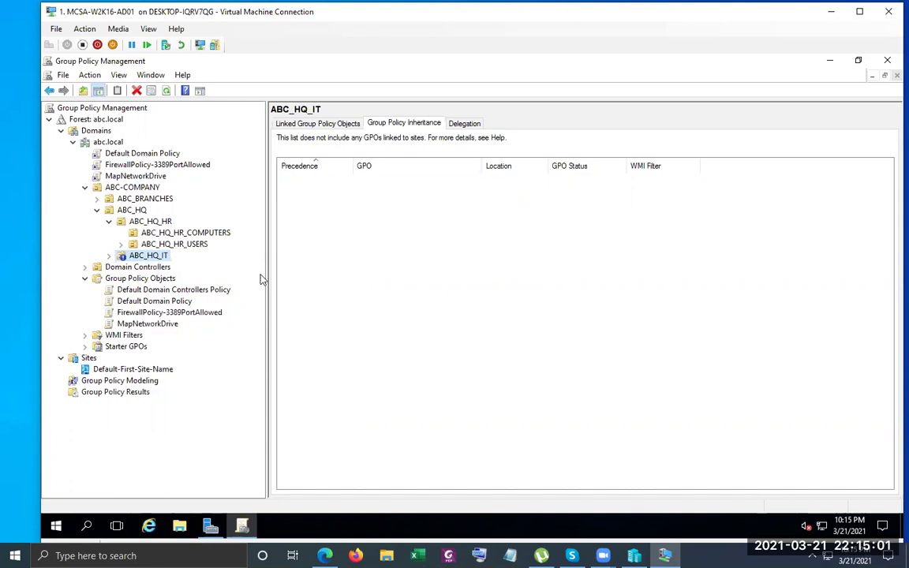
{"action": "left_click", "coordinate": [135, 278]}
Step: Add a GPO called PasswordPolicy under Group Policy Objects and open it in the editor
{"action": "right_click", "coordinate": [337, 237]}
{"action": "left_click", "coordinate": [363, 244]}
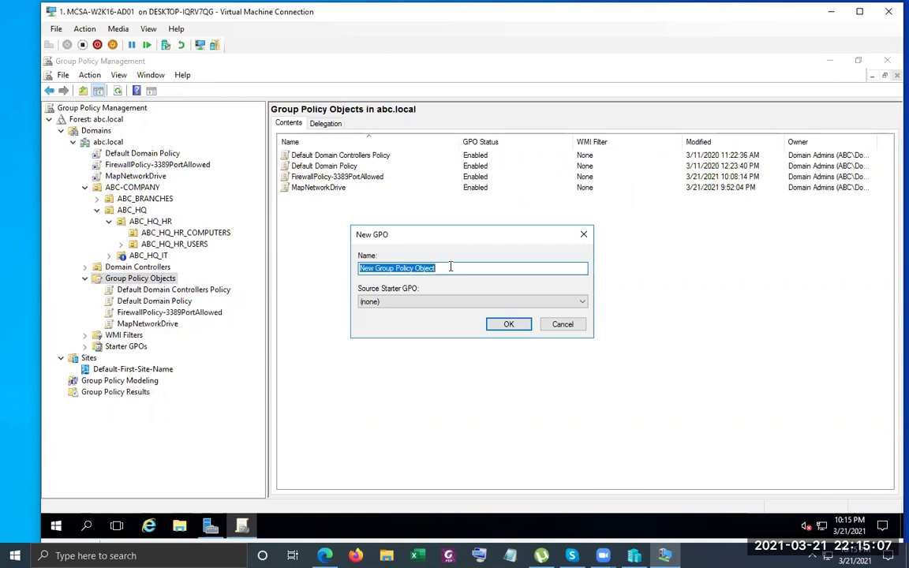
{"action": "type", "text": "Passwor"}
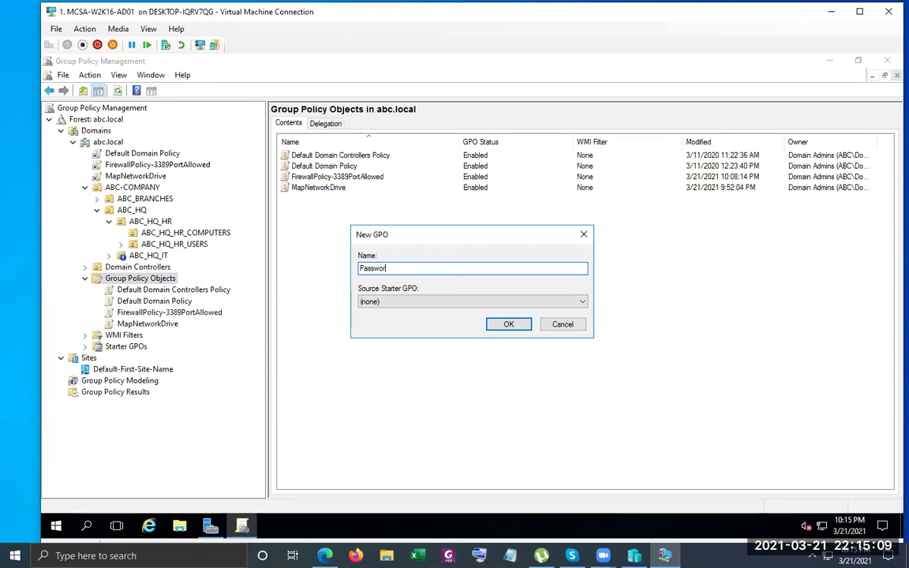
{"action": "type", "text": "dPolicy"}
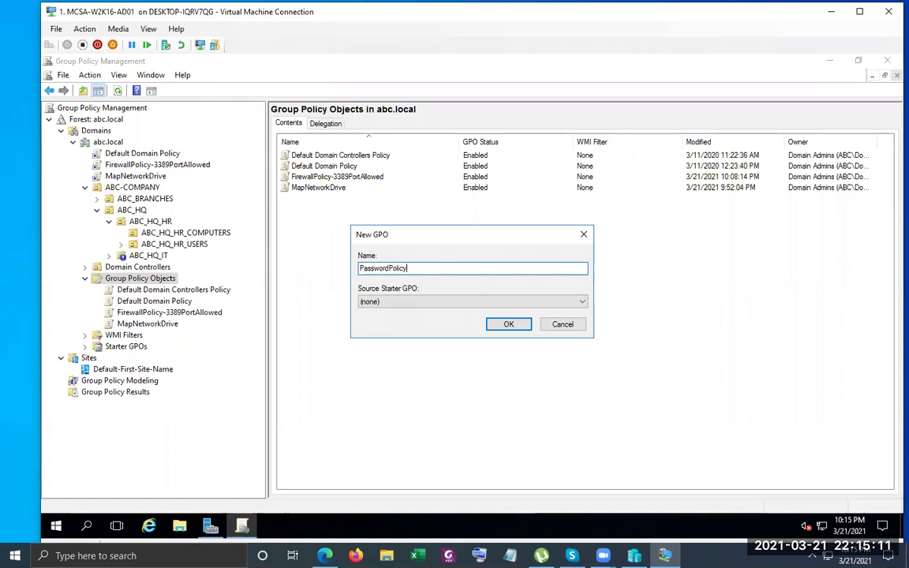
{"action": "key", "text": "Return"}
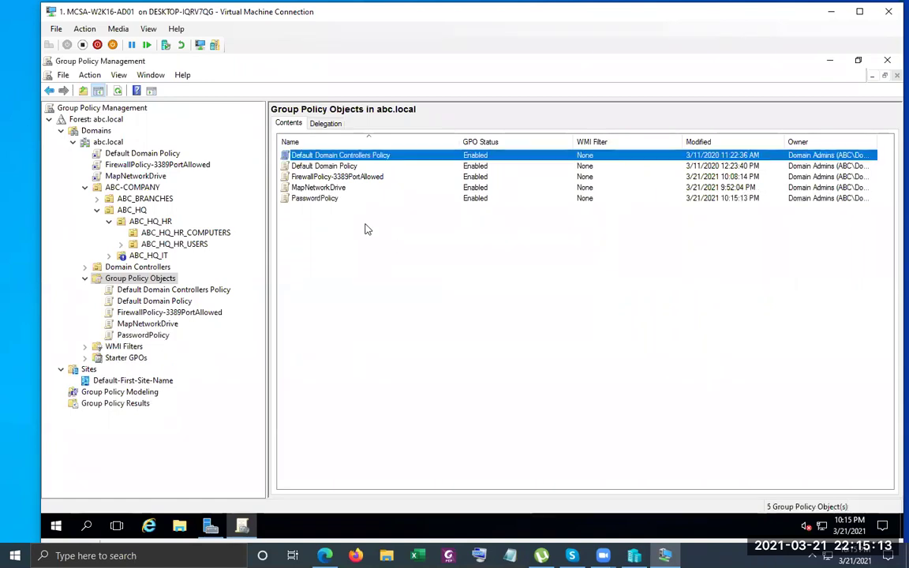
{"action": "right_click", "coordinate": [326, 202]}
{"action": "left_click", "coordinate": [356, 209]}
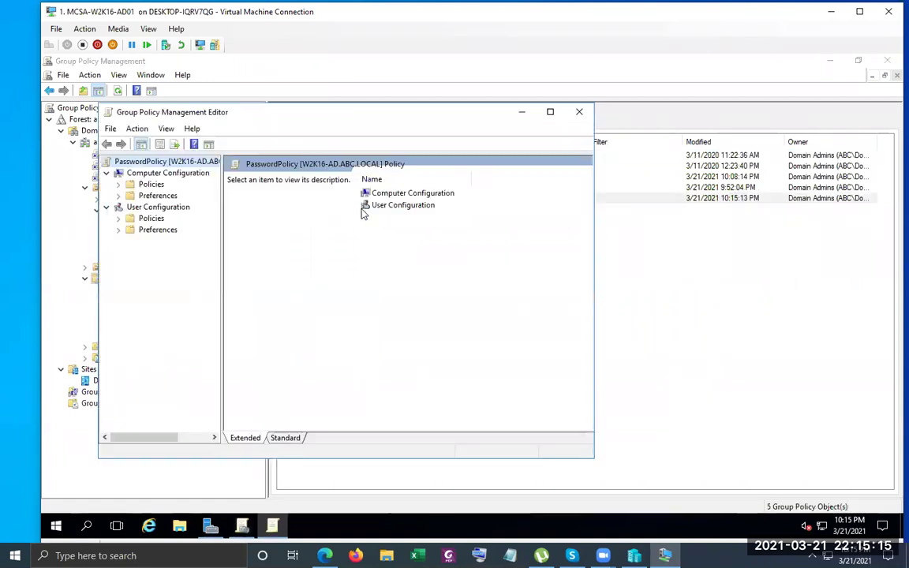
Step: Expand Computer Configuration down to Account Policies > Password Policy
{"action": "left_click", "coordinate": [118, 184]}
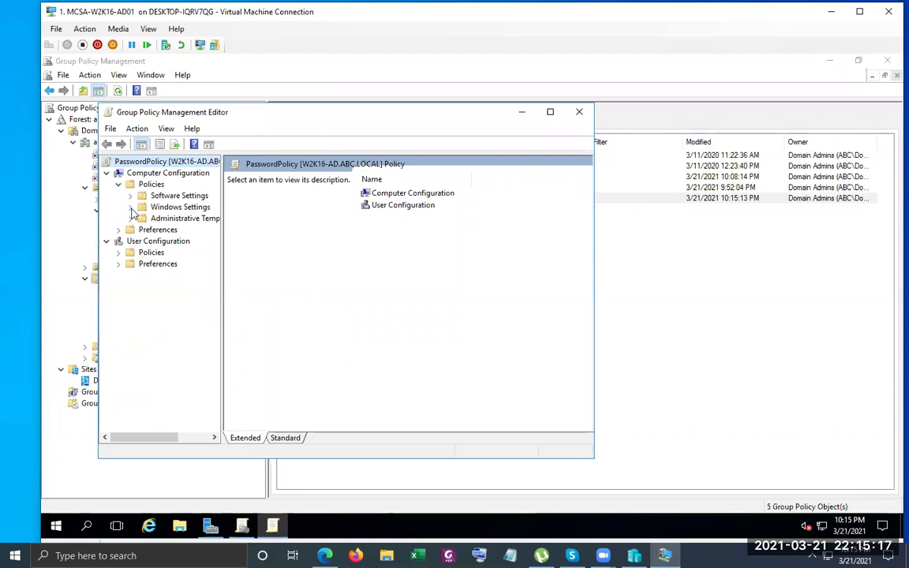
{"action": "left_click", "coordinate": [131, 206]}
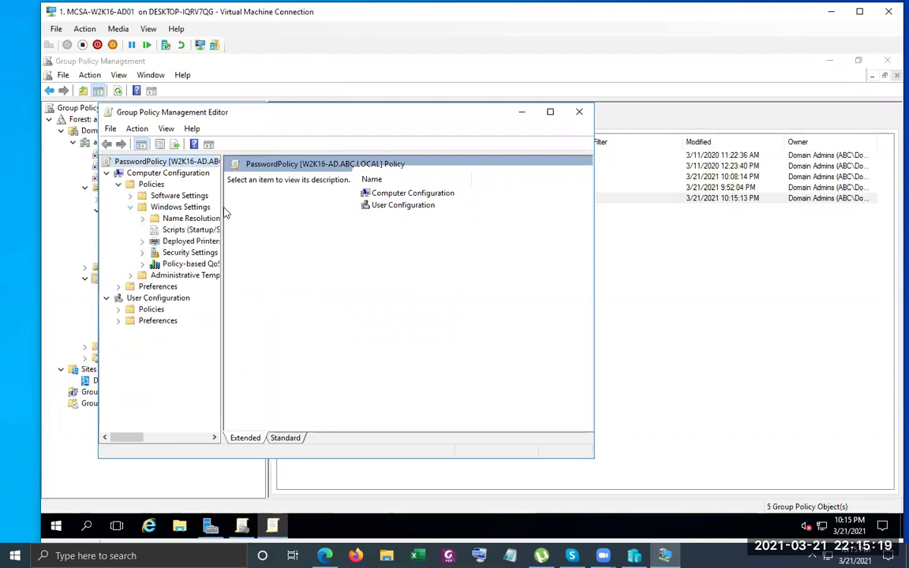
{"action": "left_click_drag", "start_coordinate": [224, 212], "coordinate": [275, 210]}
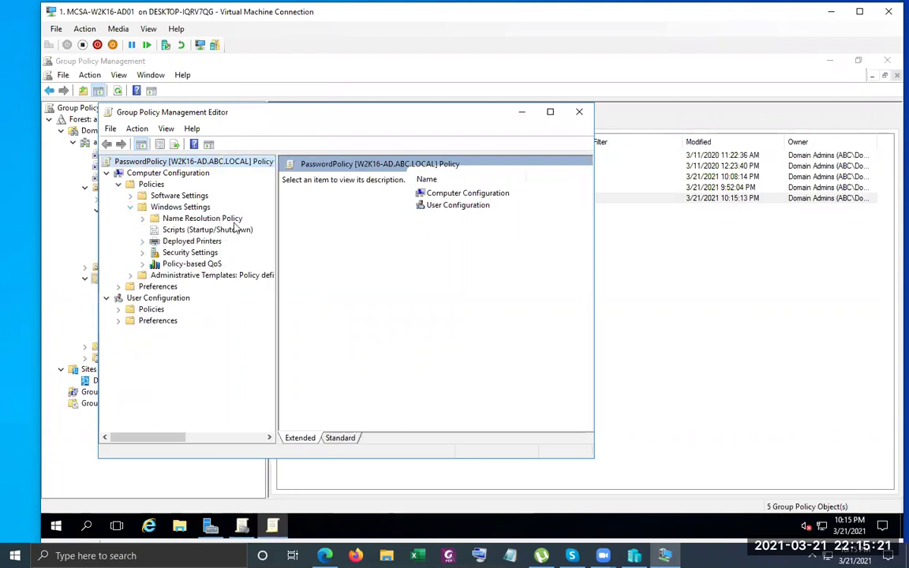
{"action": "left_click", "coordinate": [142, 252]}
{"action": "left_click", "coordinate": [154, 253]}
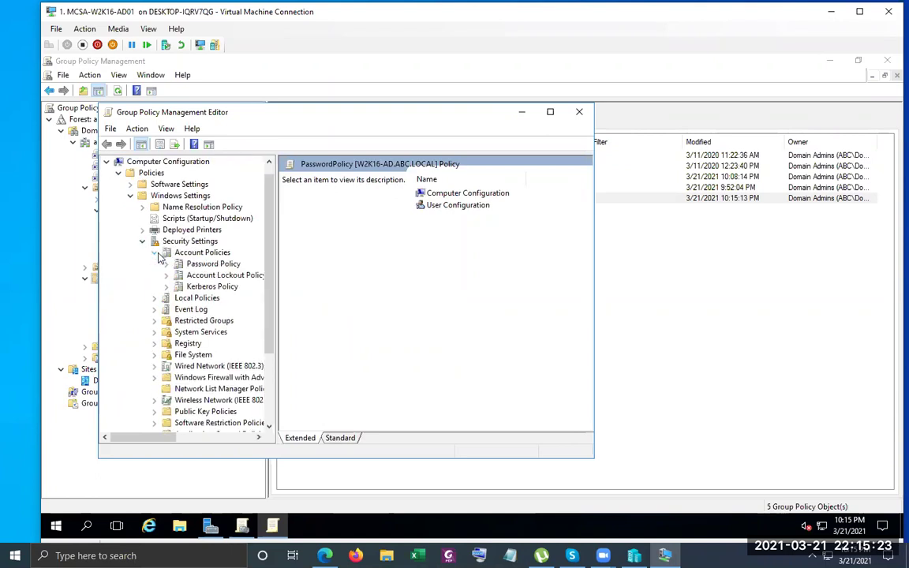
{"action": "left_click", "coordinate": [207, 265]}
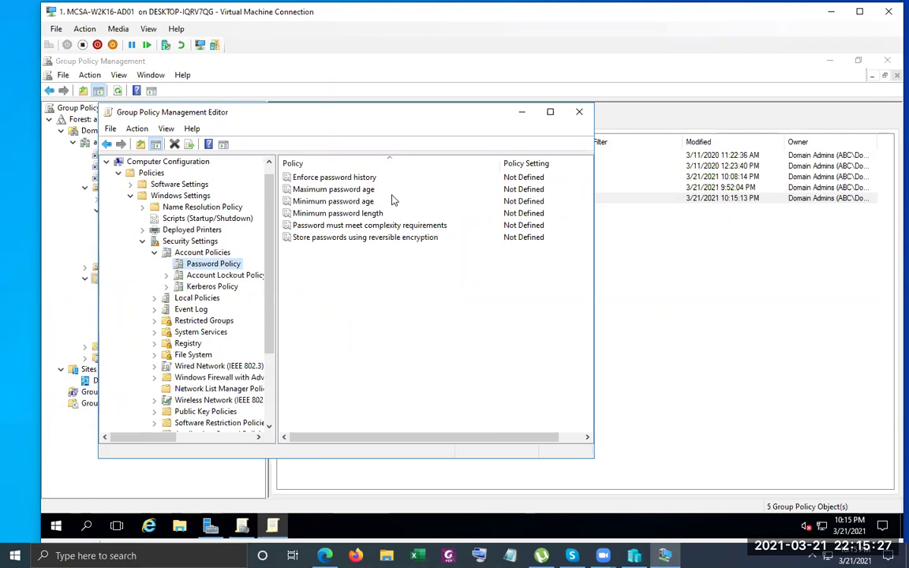
Step: Define and enable 'Password must meet complexity requirements', reviewing its explanation first
{"action": "double_click", "coordinate": [359, 226]}
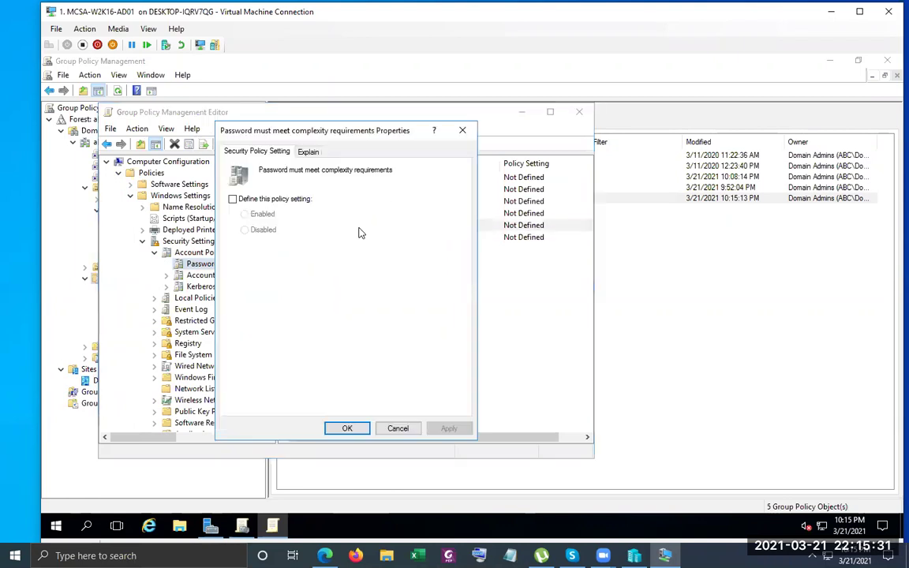
{"action": "left_click", "coordinate": [232, 199]}
{"action": "left_click", "coordinate": [261, 216]}
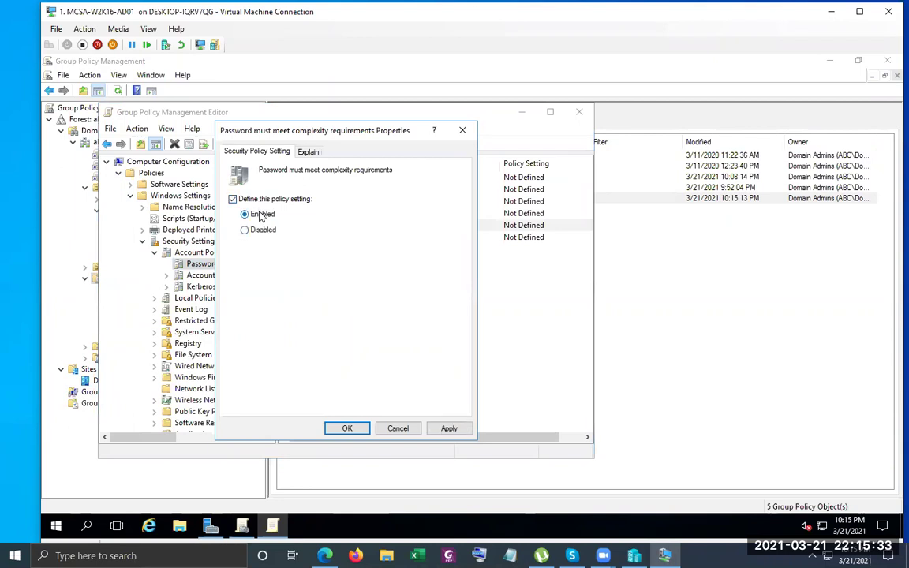
{"action": "left_click", "coordinate": [306, 150]}
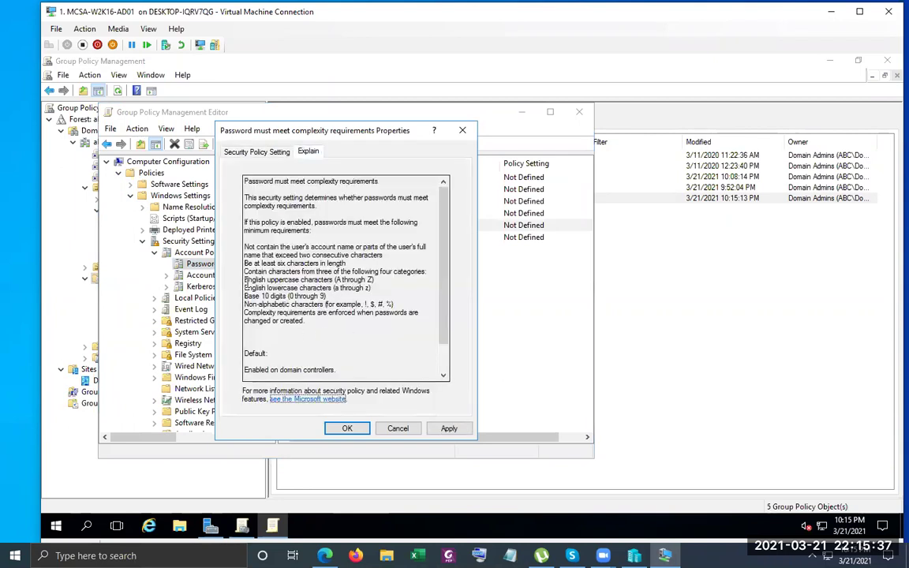
{"action": "left_click_drag", "start_coordinate": [245, 281], "coordinate": [378, 289]}
{"action": "left_click_drag", "start_coordinate": [256, 305], "coordinate": [413, 306]}
{"action": "left_click_drag", "start_coordinate": [311, 314], "coordinate": [419, 313]}
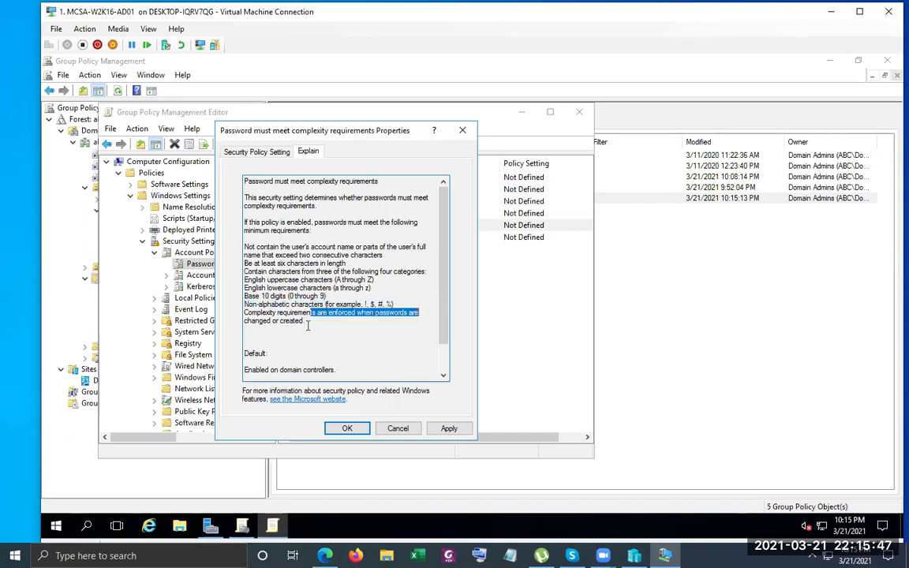
{"action": "left_click_drag", "start_coordinate": [245, 314], "coordinate": [339, 332]}
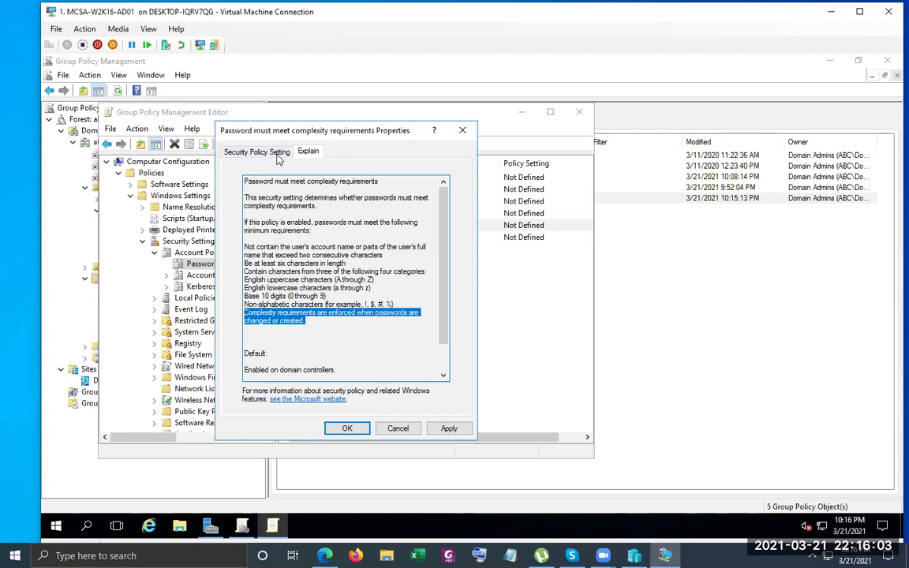
{"action": "left_click", "coordinate": [253, 151]}
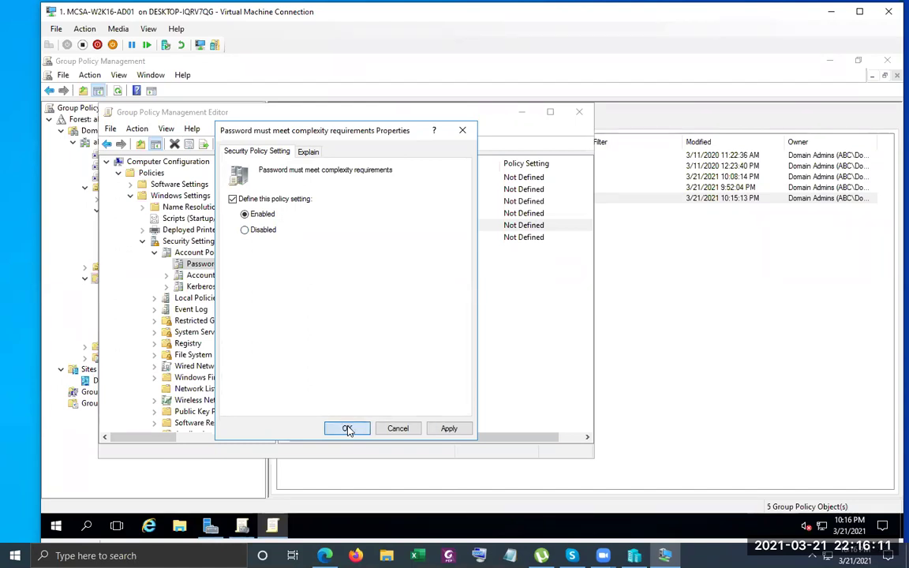
{"action": "left_click", "coordinate": [347, 428]}
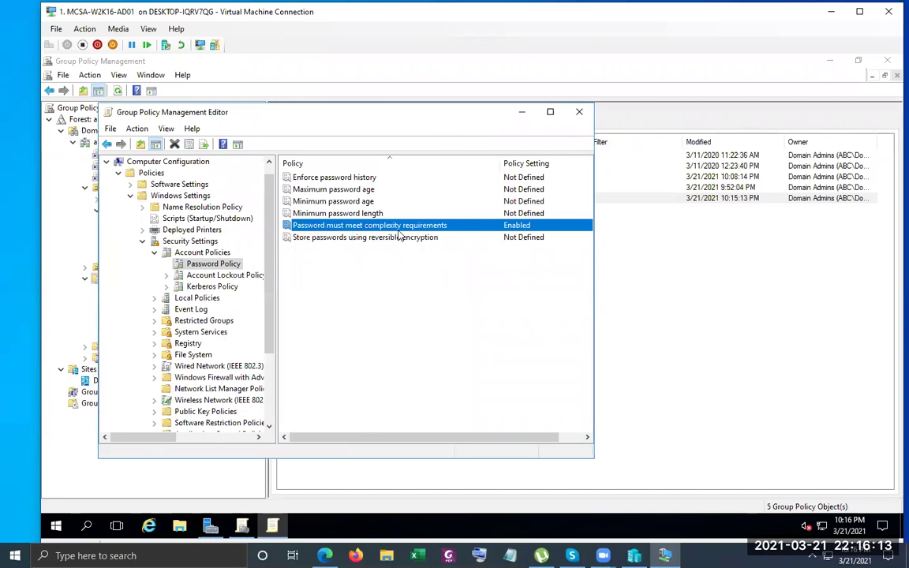
Step: Define Minimum password length as 8 characters
{"action": "double_click", "coordinate": [324, 213]}
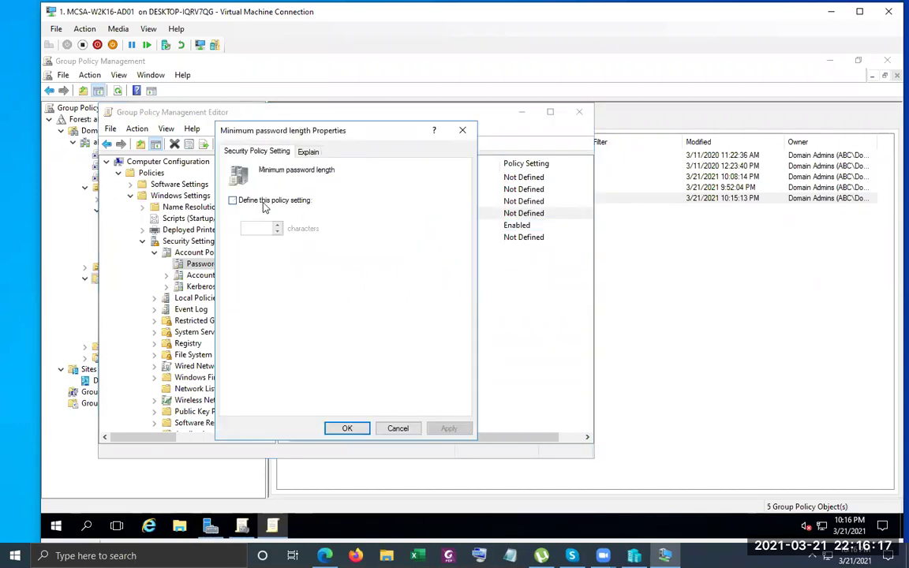
{"action": "left_click", "coordinate": [233, 200]}
{"action": "type", "text": "8"}
{"action": "left_click", "coordinate": [449, 428]}
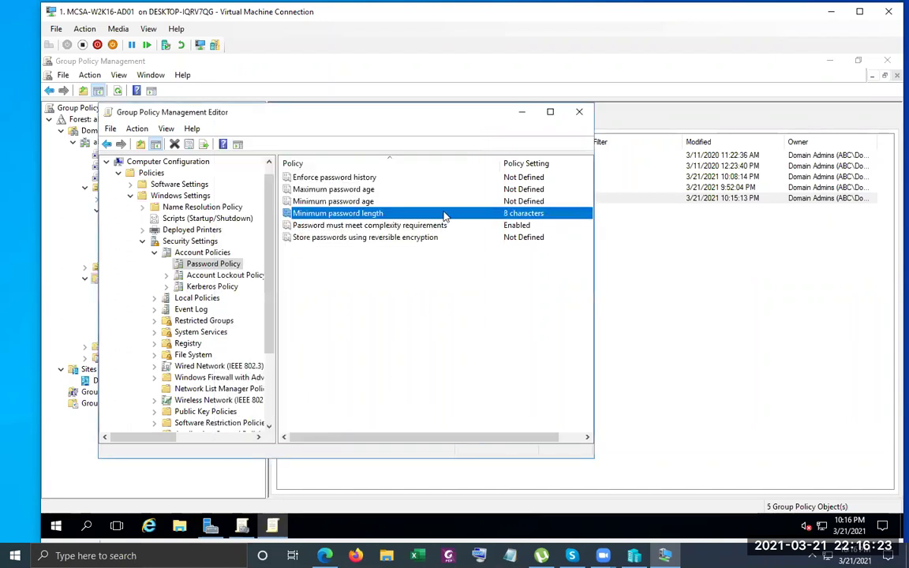
Step: Enter 30 days for Maximum password age, then cancel, leaving it undefined
{"action": "double_click", "coordinate": [377, 192]}
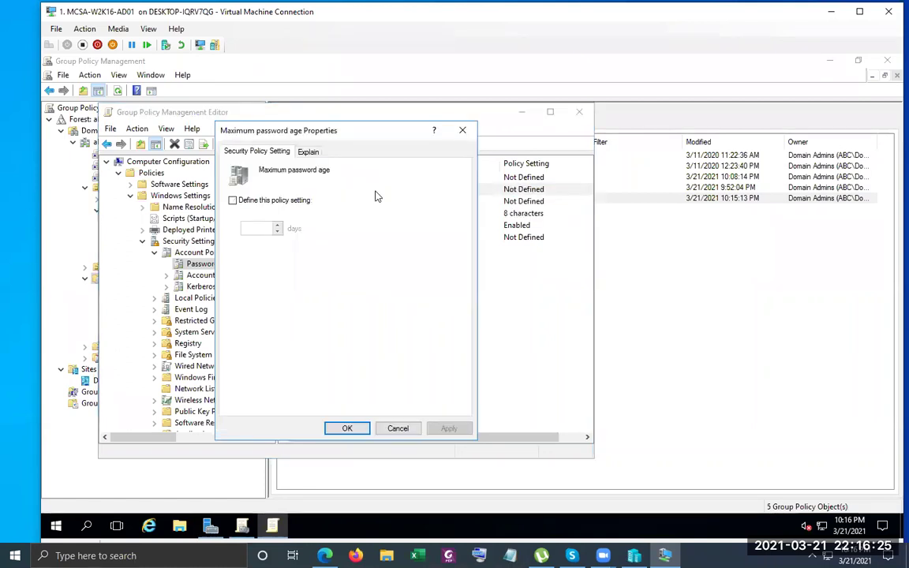
{"action": "left_click", "coordinate": [249, 202]}
{"action": "key", "text": "Tab"}
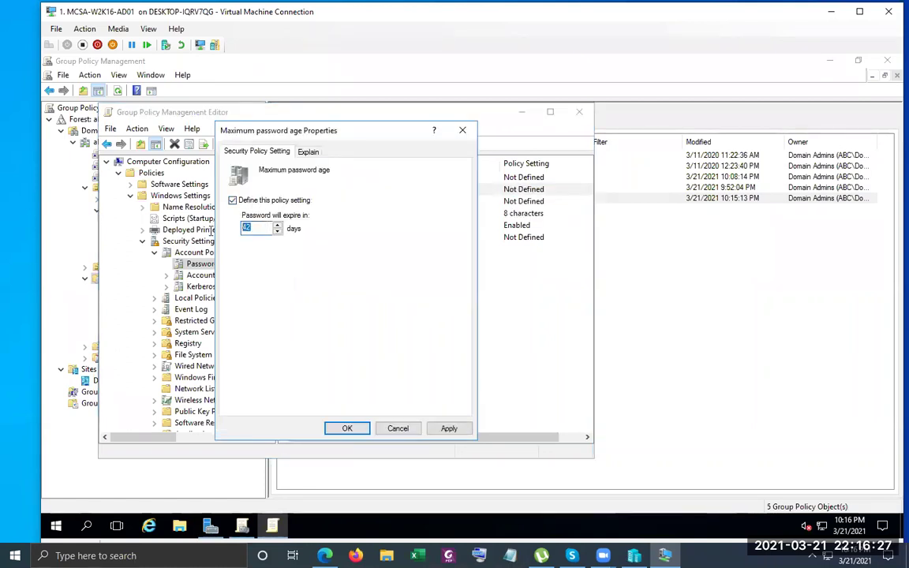
{"action": "type", "text": "30"}
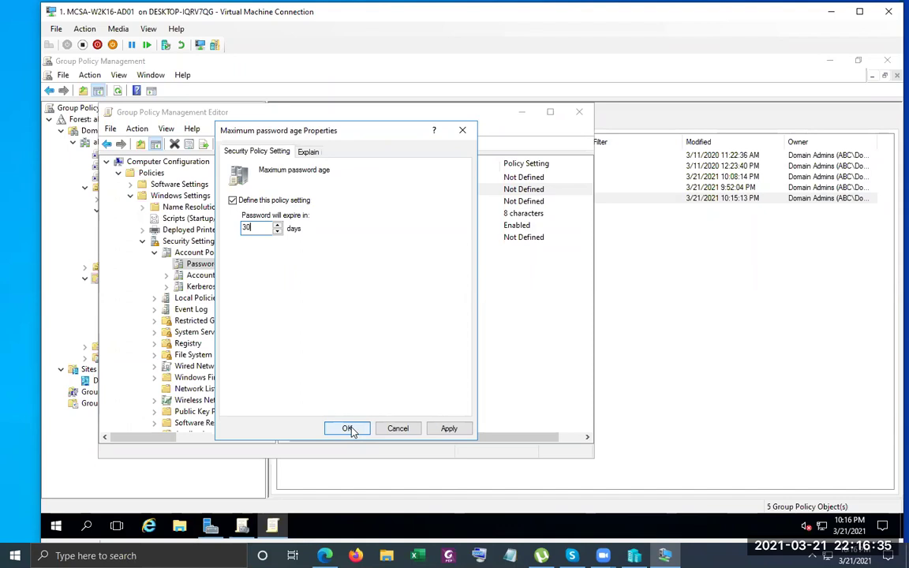
{"action": "left_click", "coordinate": [398, 428]}
Step: Define Minimum password age as 30 days and accept the suggested 31-day maximum age
{"action": "double_click", "coordinate": [327, 202]}
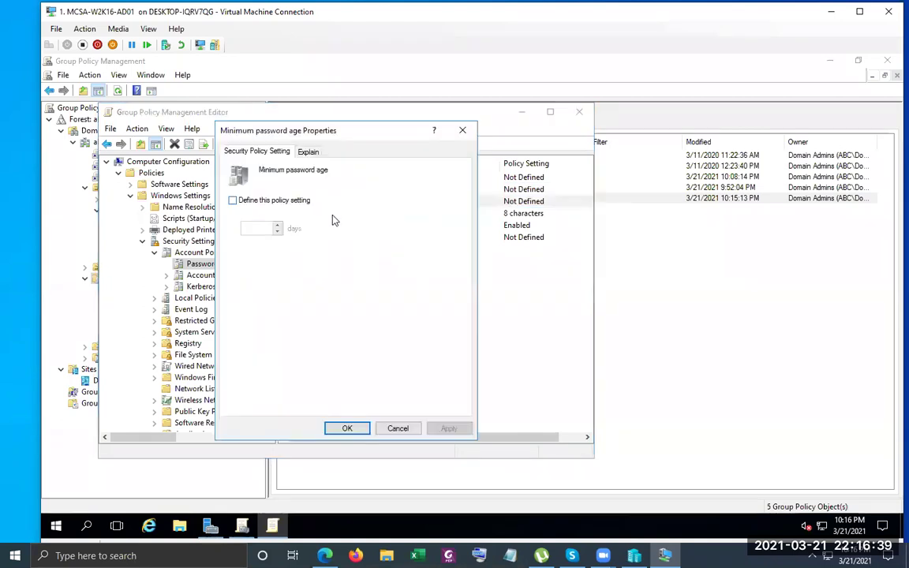
{"action": "left_click", "coordinate": [232, 201]}
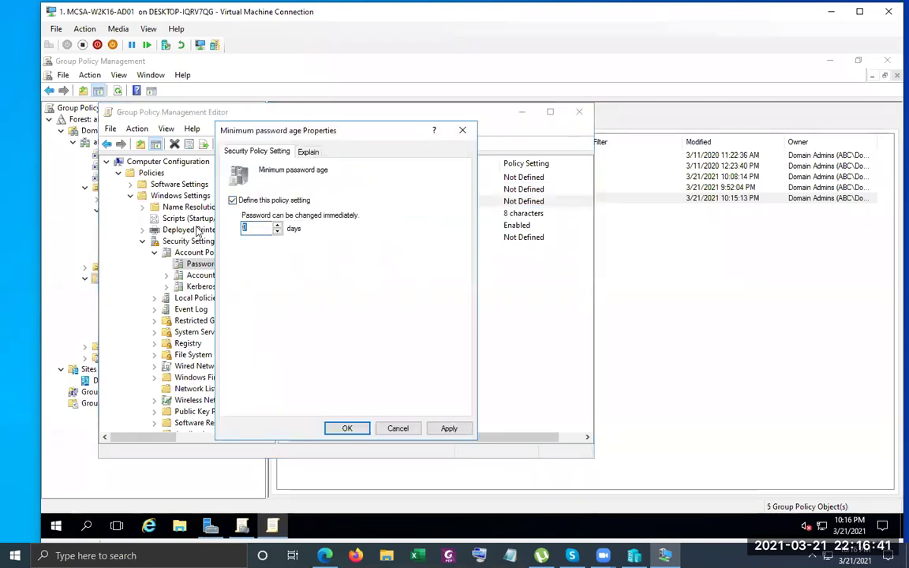
{"action": "type", "text": "30"}
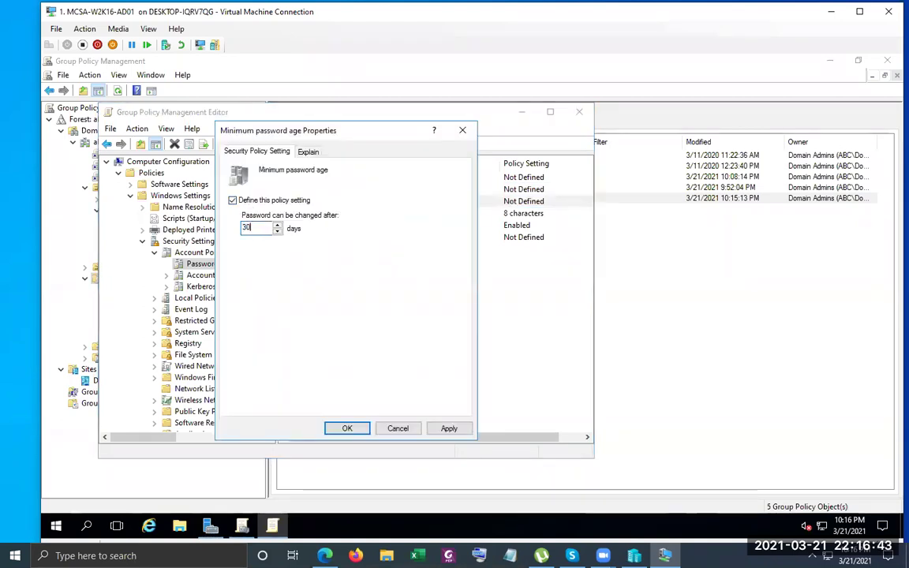
{"action": "left_click", "coordinate": [346, 430]}
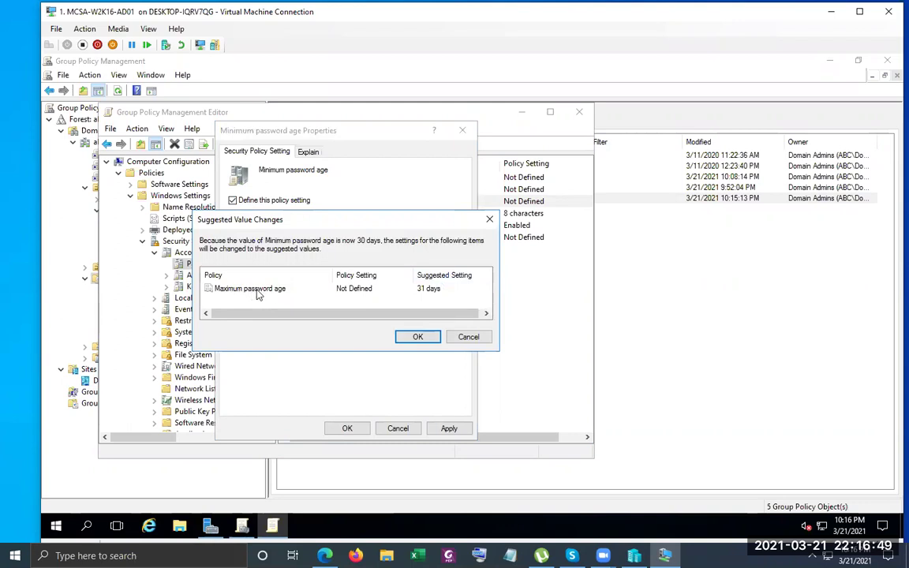
{"action": "left_click", "coordinate": [418, 337]}
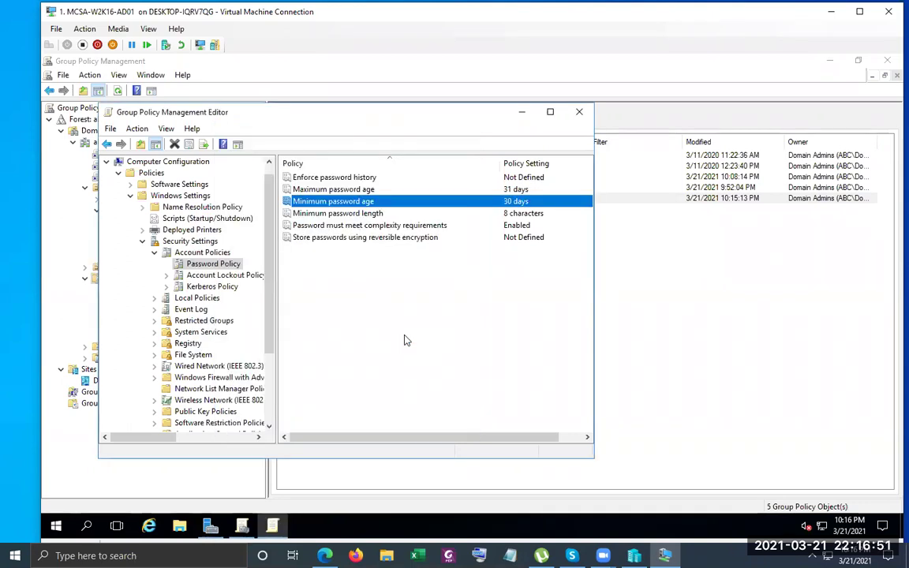
{"action": "left_click", "coordinate": [492, 191]}
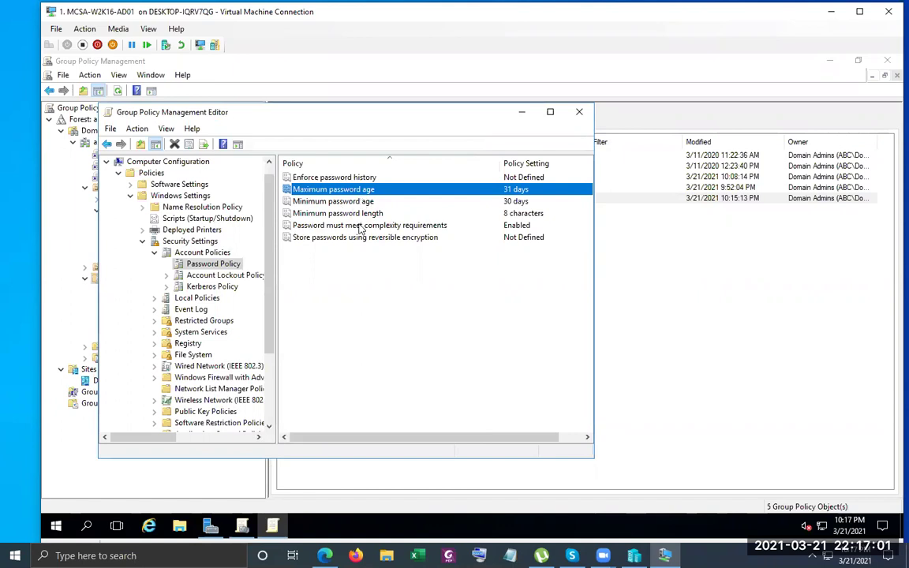
{"action": "left_click", "coordinate": [359, 227]}
{"action": "key", "text": "Up"}
{"action": "key", "text": "Up"}
{"action": "key", "text": "Up"}
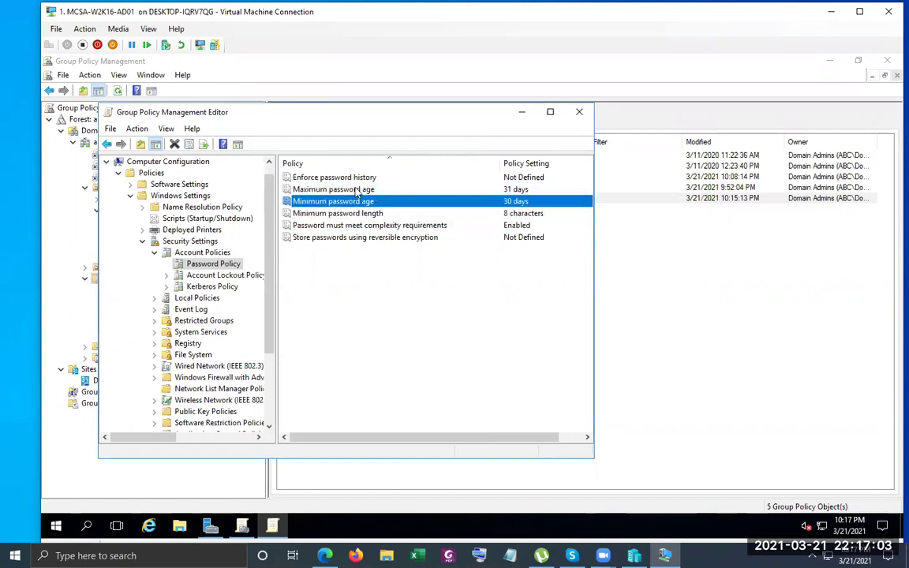
Step: Define Enforce password history as 3 passwords remembered
{"action": "double_click", "coordinate": [339, 177]}
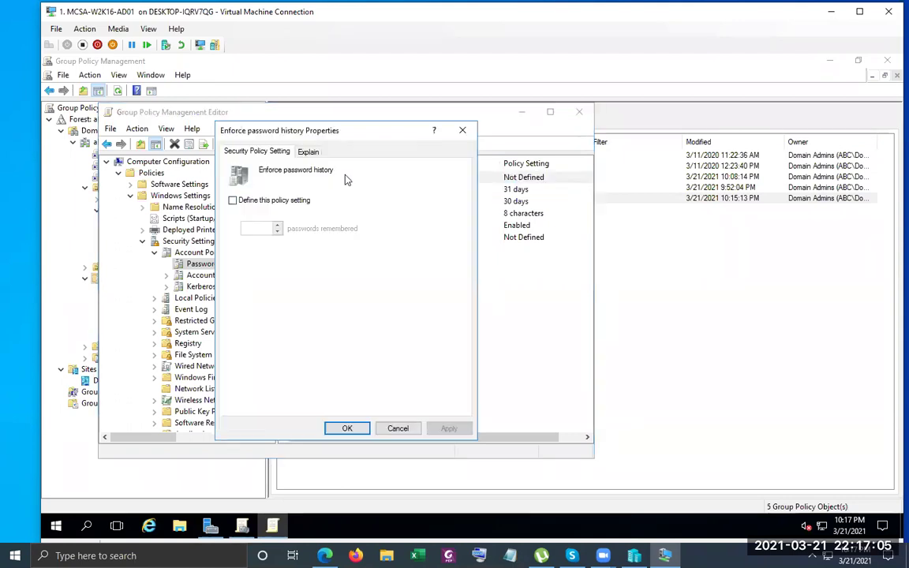
{"action": "left_click", "coordinate": [233, 200]}
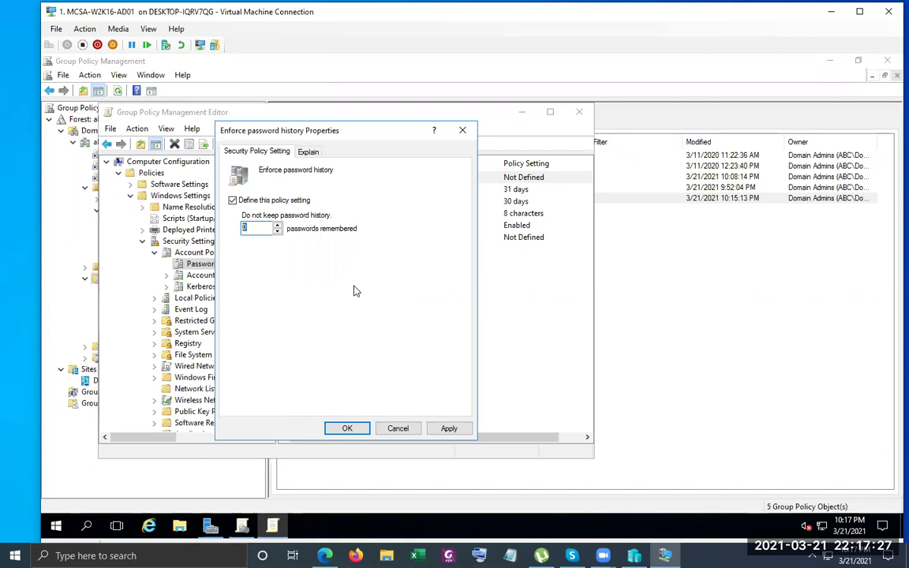
{"action": "type", "text": "3"}
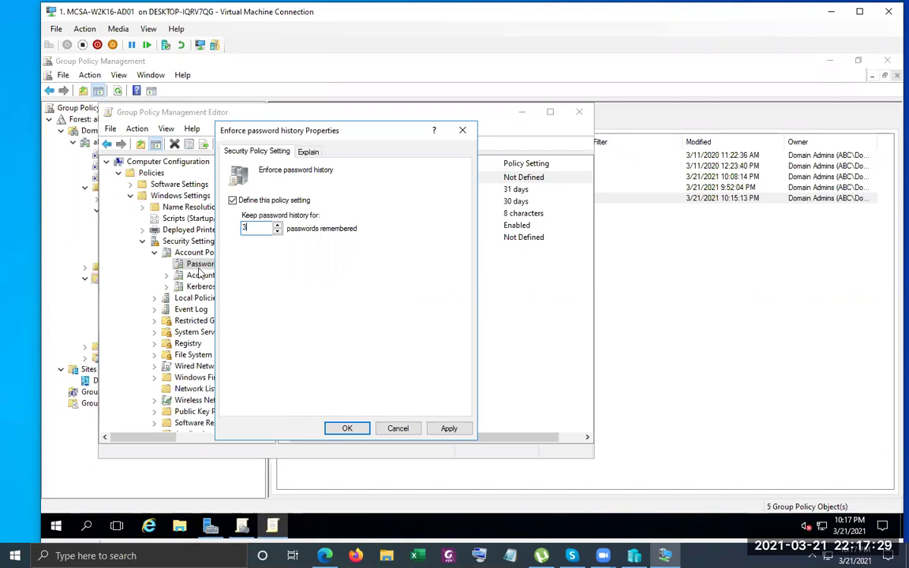
{"action": "left_click", "coordinate": [348, 429]}
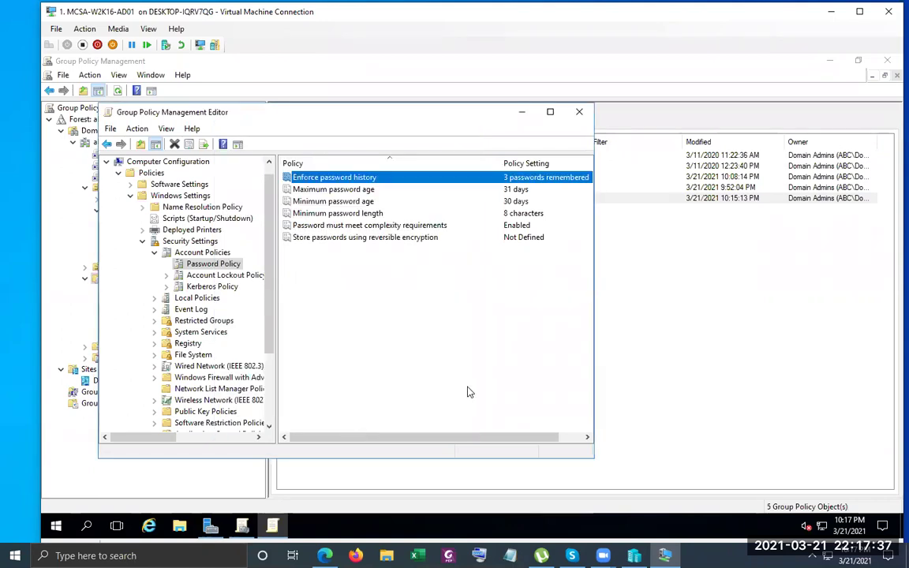
Step: Close the policy editor and link the existing PasswordPolicy GPO to the ABC_HQ_IT OU
{"action": "left_click", "coordinate": [579, 111]}
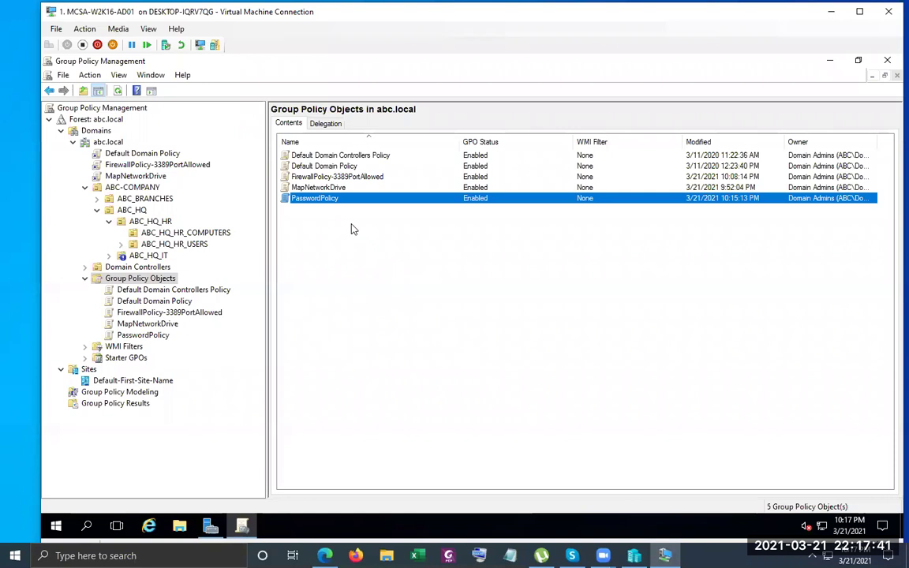
{"action": "right_click", "coordinate": [140, 257]}
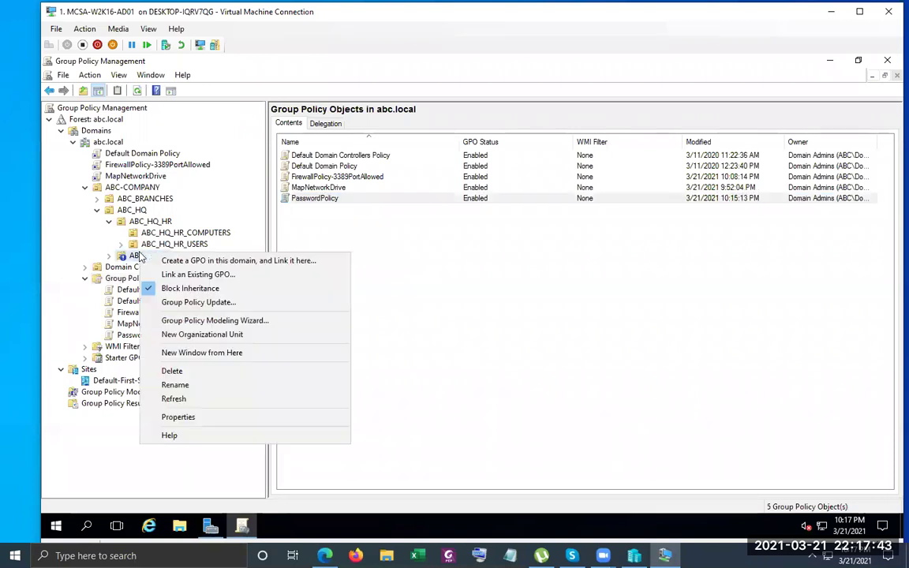
{"action": "left_click", "coordinate": [197, 275]}
{"action": "double_click", "coordinate": [394, 296]}
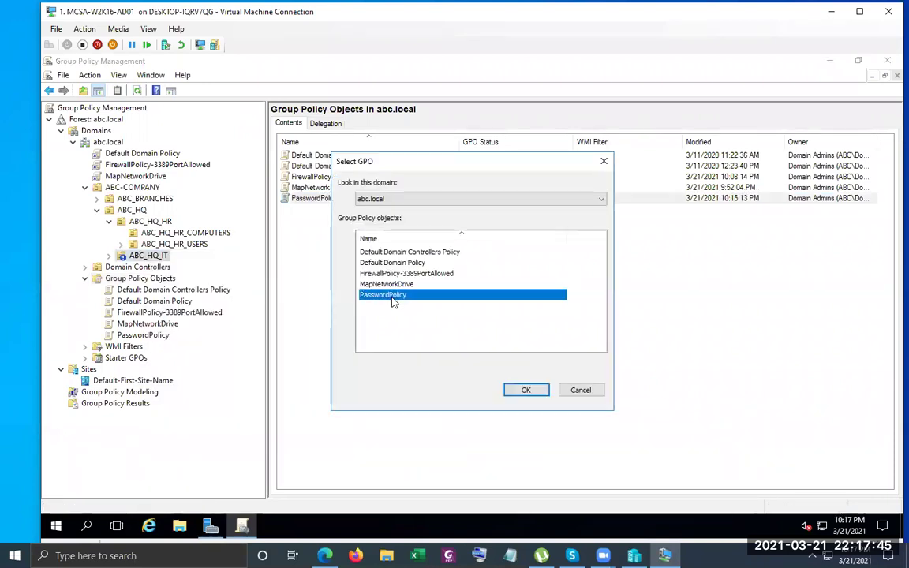
Step: Expand ABC_HQ_IT and view ABC_HQ_IT_USERS' inherited policies, showing PasswordPolicy at precedence 1
{"action": "left_click", "coordinate": [141, 258]}
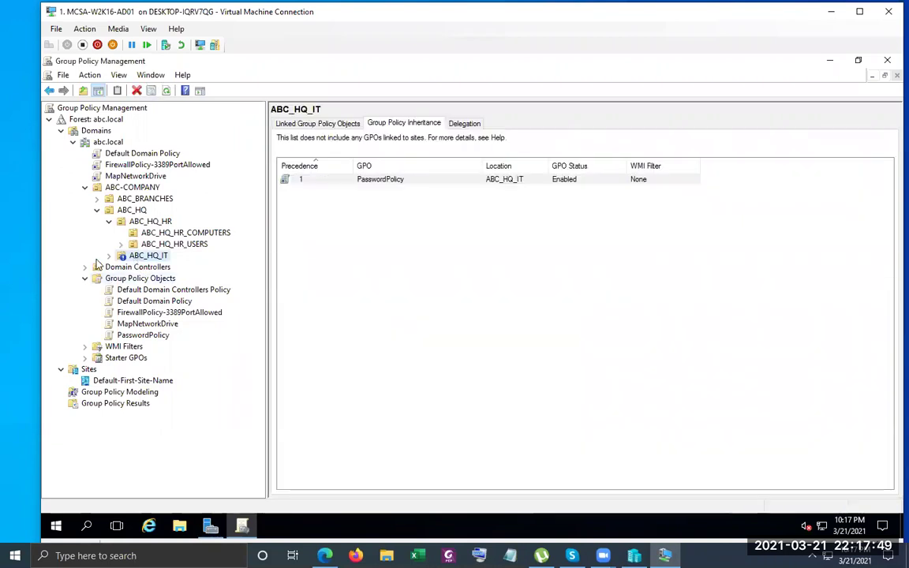
{"action": "double_click", "coordinate": [142, 257]}
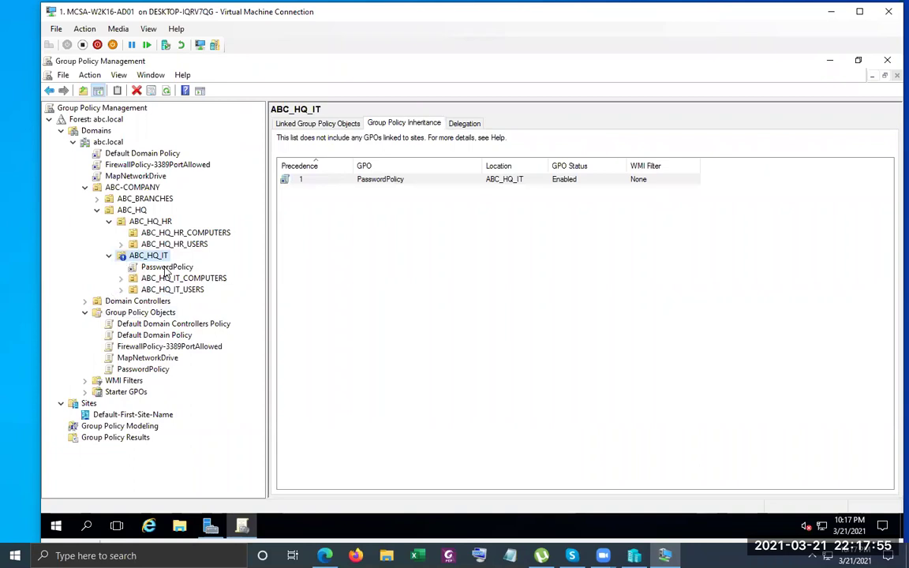
{"action": "left_click", "coordinate": [169, 290]}
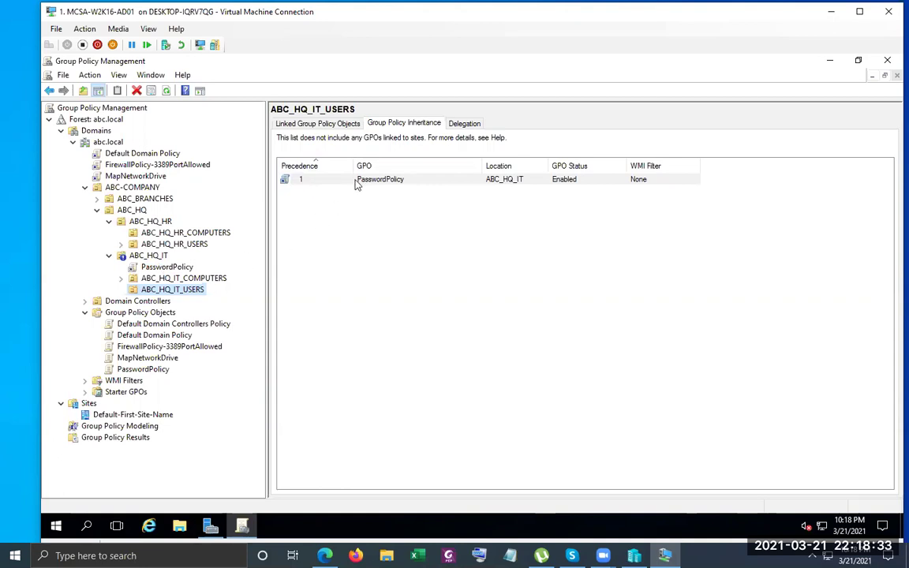
{"action": "right_click", "coordinate": [187, 290]}
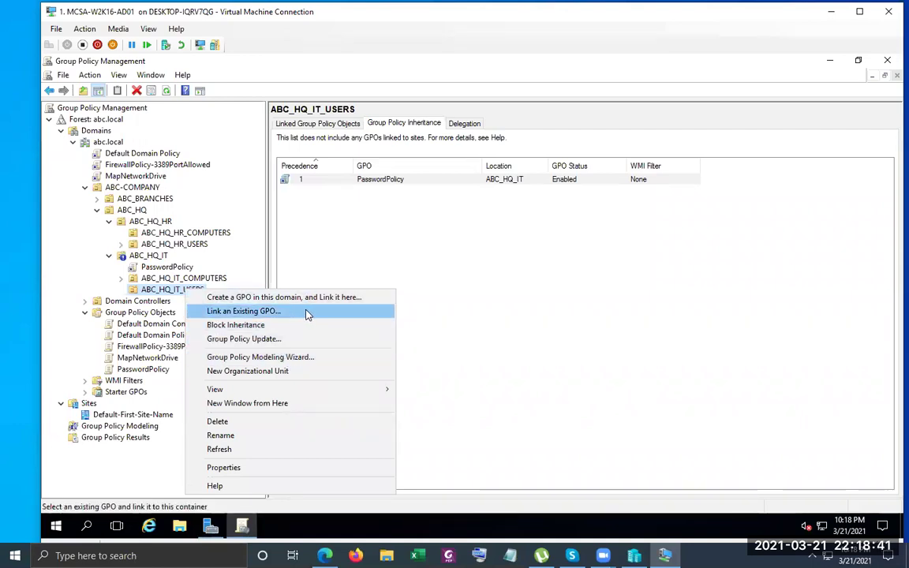
{"action": "left_click", "coordinate": [213, 309]}
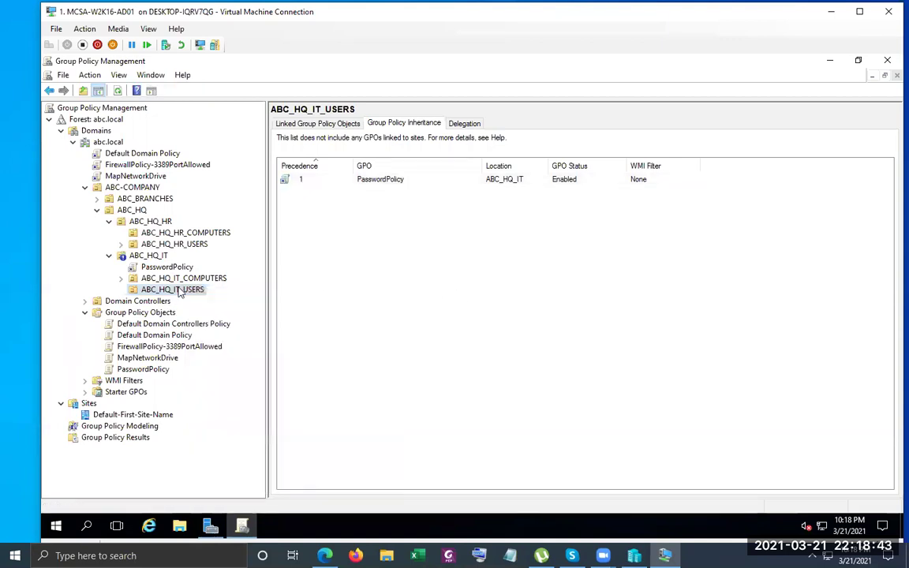
{"action": "right_click", "coordinate": [179, 289]}
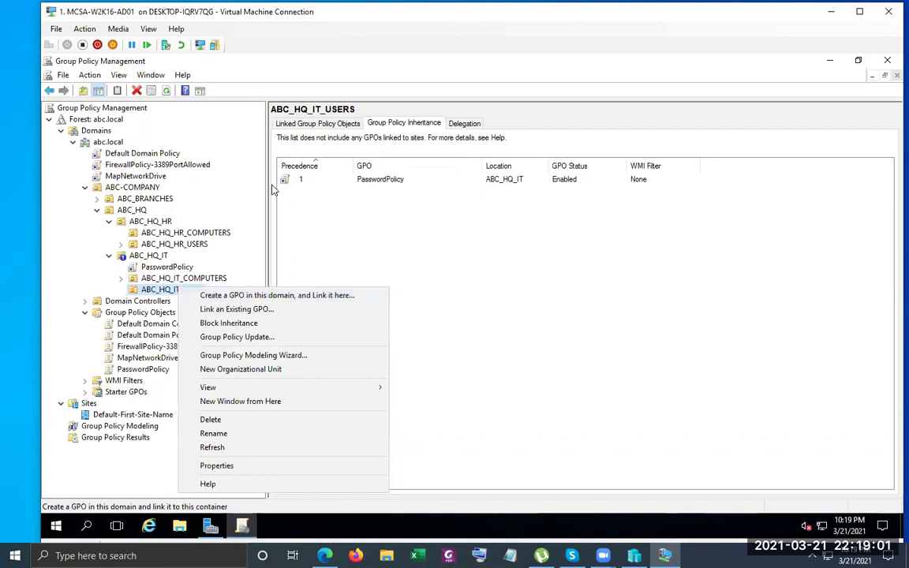
{"action": "left_click", "coordinate": [300, 215]}
{"action": "left_click", "coordinate": [126, 313]}
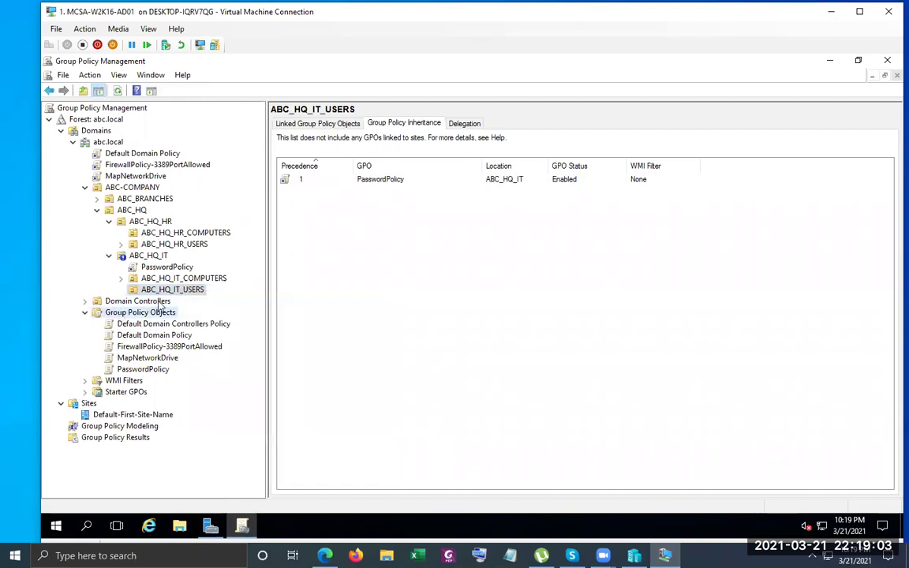
{"action": "right_click", "coordinate": [165, 290]}
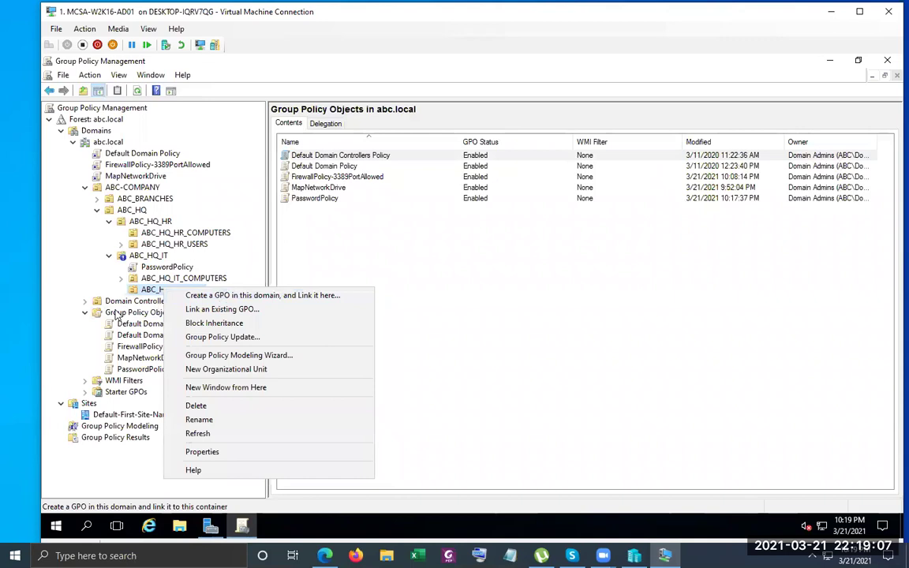
{"action": "left_click", "coordinate": [466, 175]}
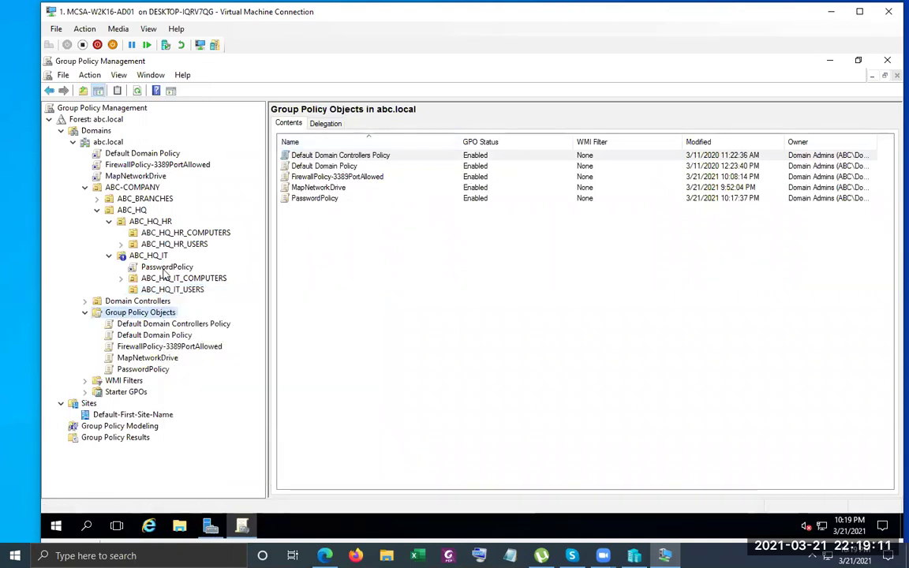
{"action": "left_click", "coordinate": [187, 289]}
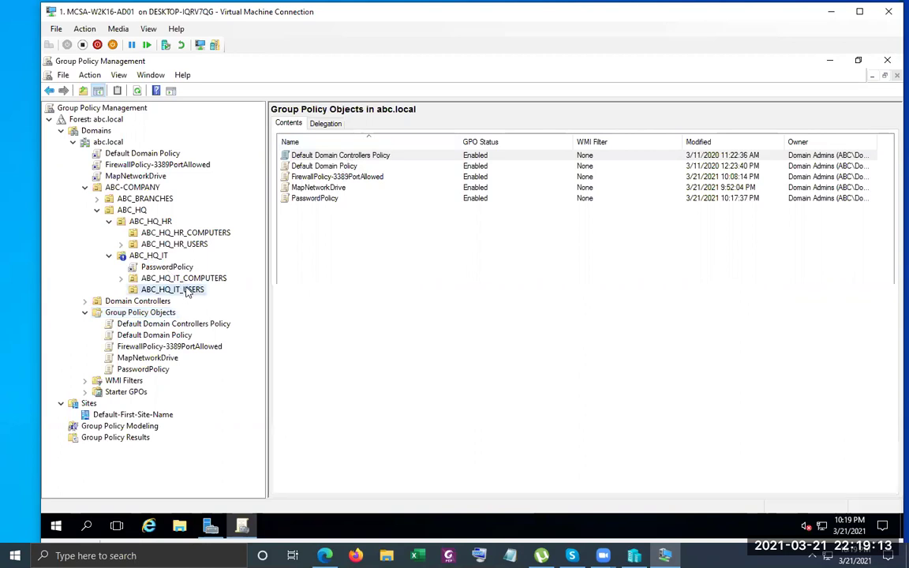
{"action": "right_click", "coordinate": [187, 289]}
{"action": "left_click", "coordinate": [253, 296]}
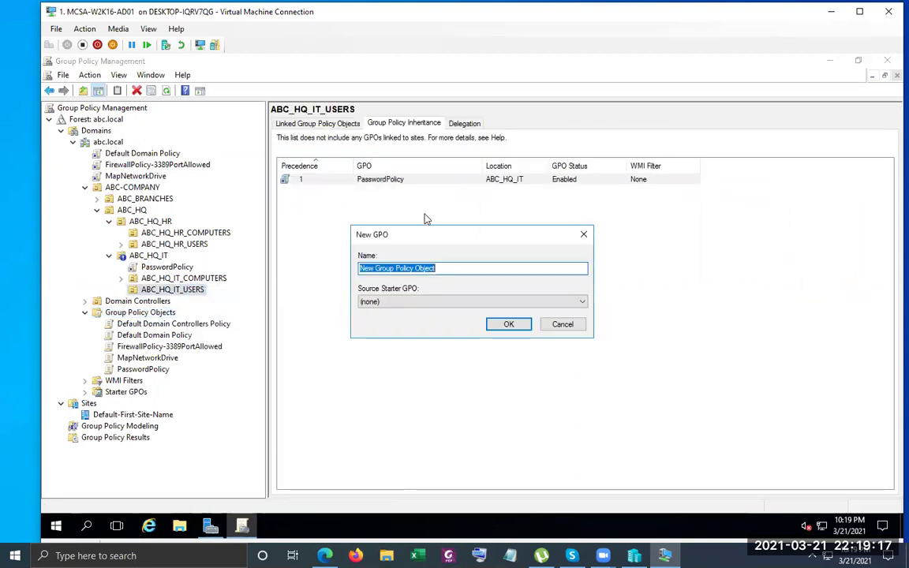
{"action": "type", "text": "Password"}
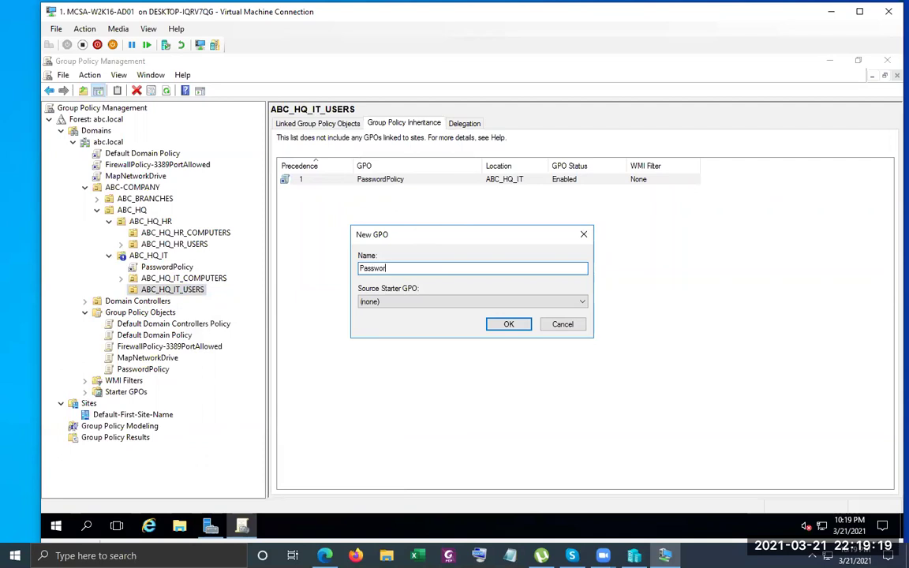
{"action": "type", "text": "PolicyForITUsers"}
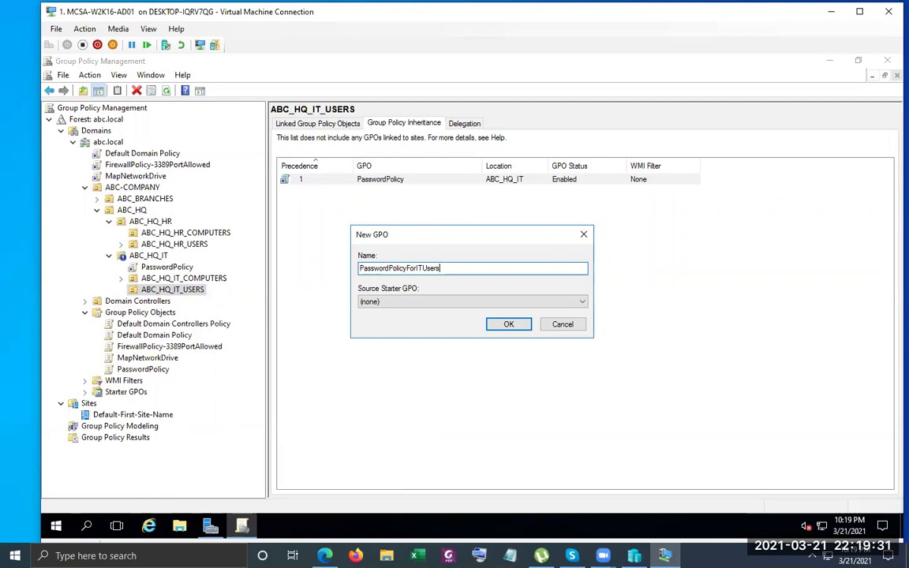
{"action": "key", "text": "ctrl+a"}
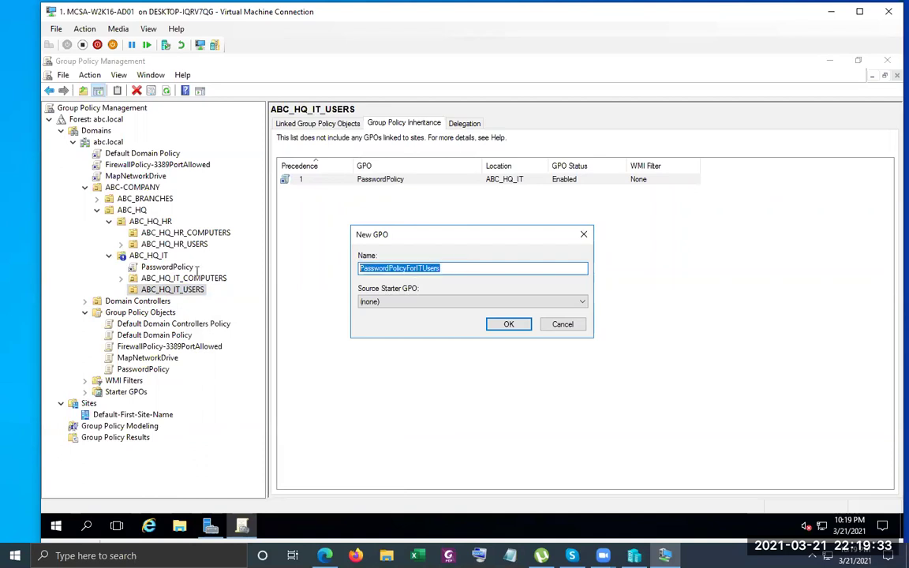
{"action": "key", "text": "BackSpace"}
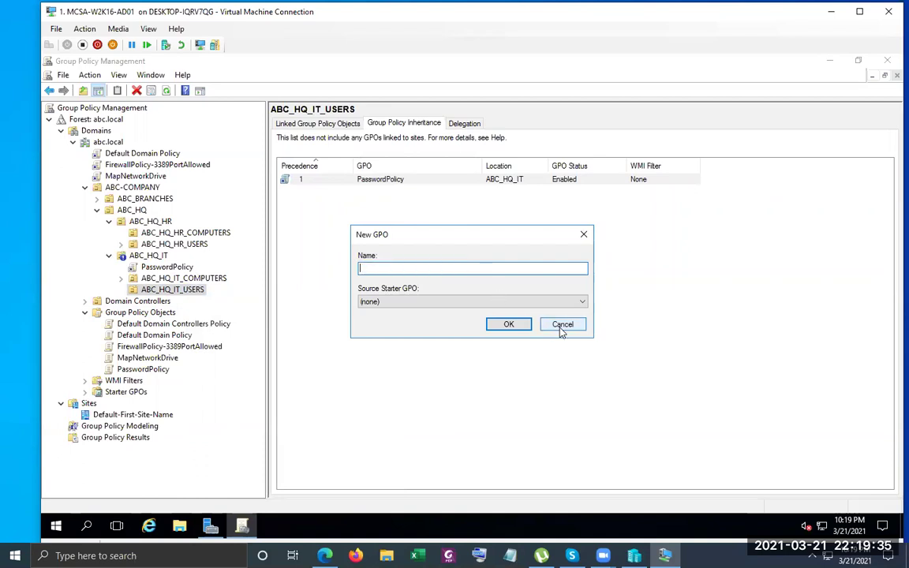
{"action": "left_click", "coordinate": [562, 327]}
Step: Create a GPO named PasswordPolicyForITUsers linked to ABC_HQ_IT_COMPUTERS
{"action": "left_click", "coordinate": [193, 278]}
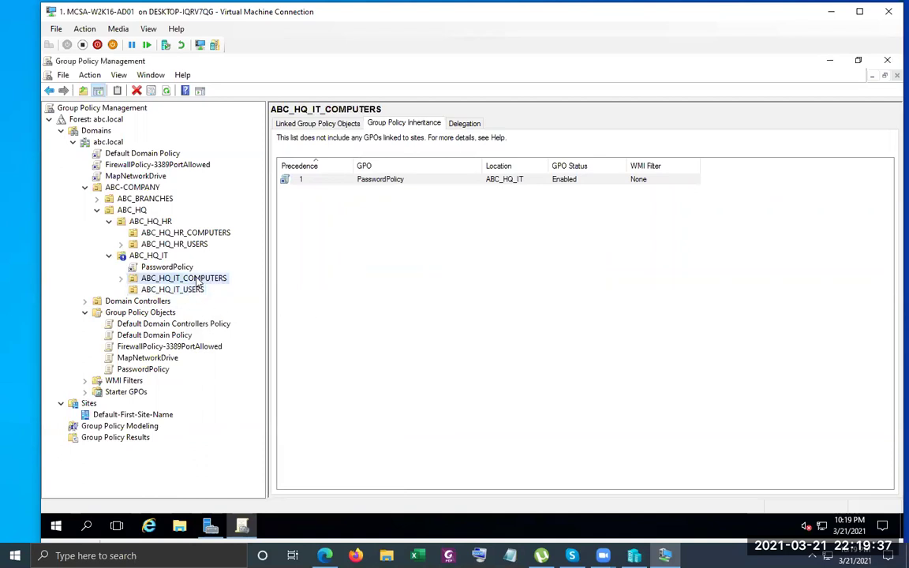
{"action": "right_click", "coordinate": [195, 279]}
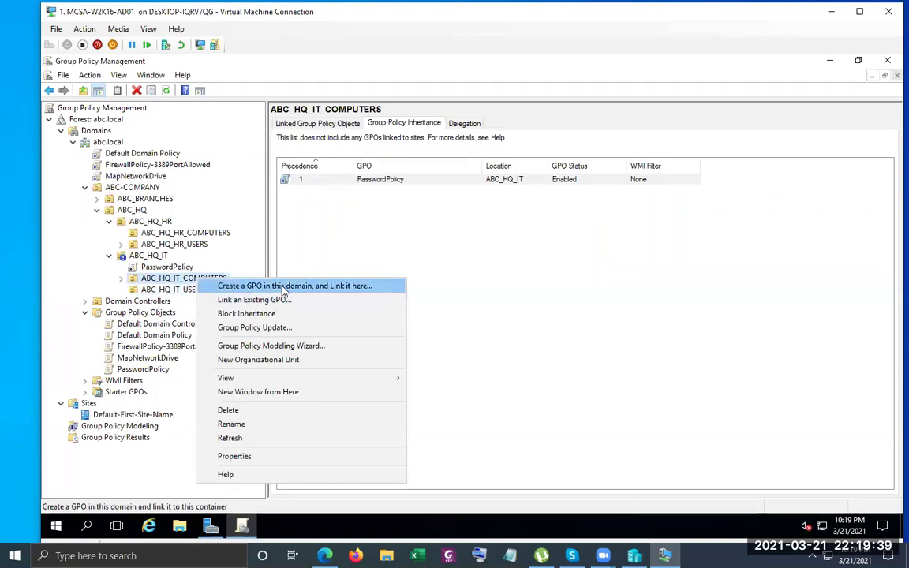
{"action": "left_click", "coordinate": [254, 285]}
{"action": "type", "text": "PasswordPolicyForITUsers"}
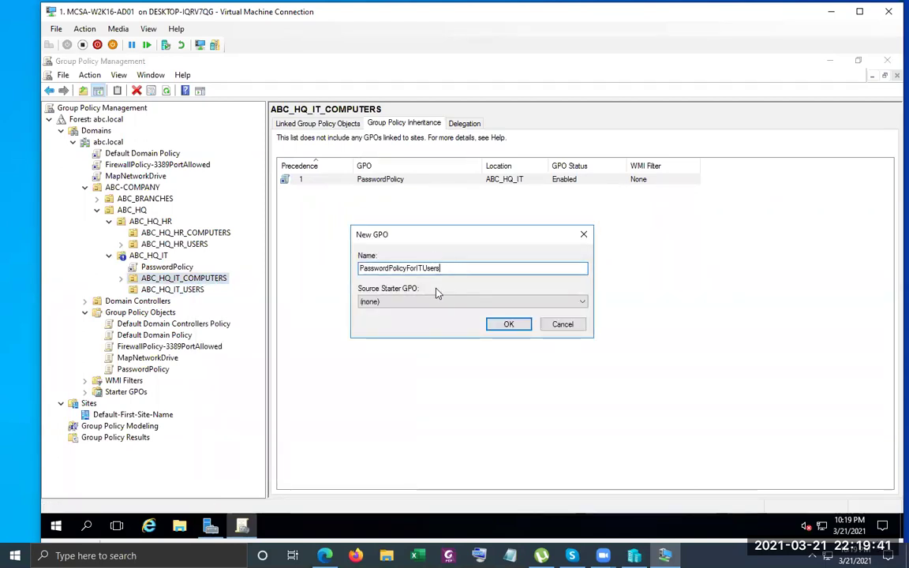
{"action": "left_click", "coordinate": [509, 325]}
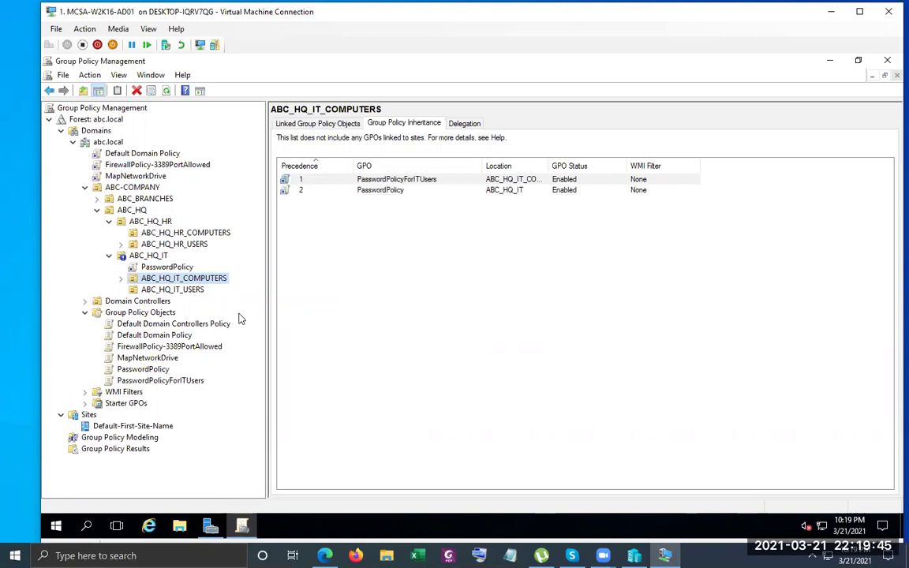
Step: Find PasswordPolicyForITUsers among the six GPOs in the abc.local Group Policy Objects list
{"action": "left_click", "coordinate": [122, 279]}
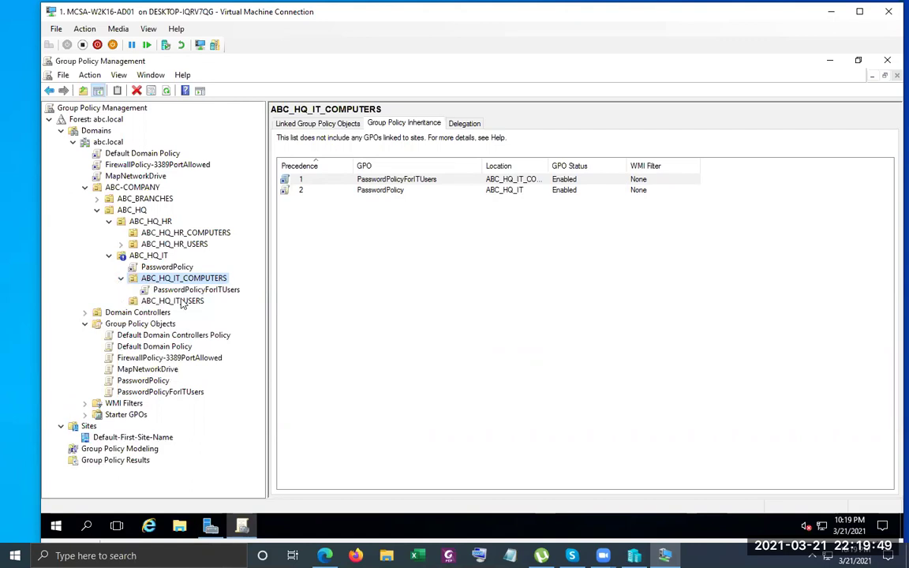
{"action": "left_click", "coordinate": [149, 324]}
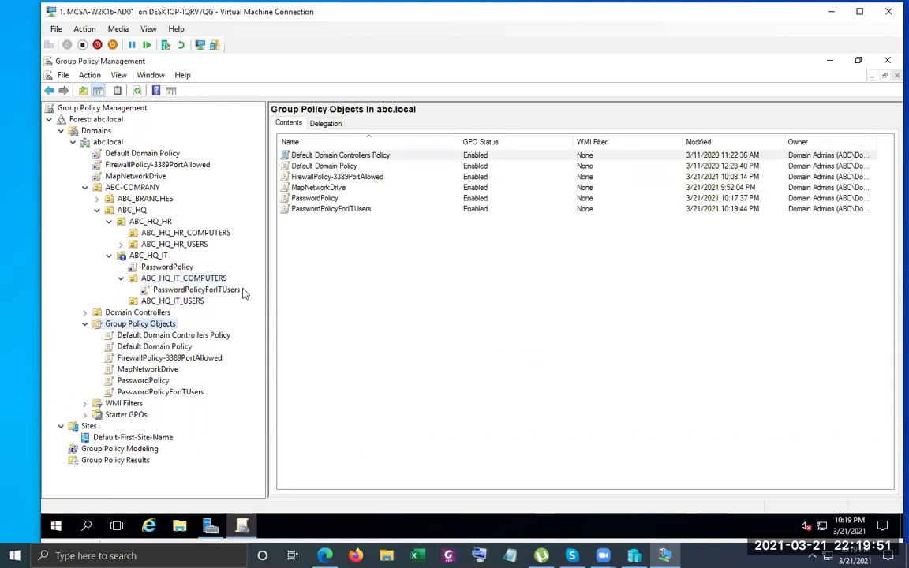
{"action": "left_click", "coordinate": [348, 210]}
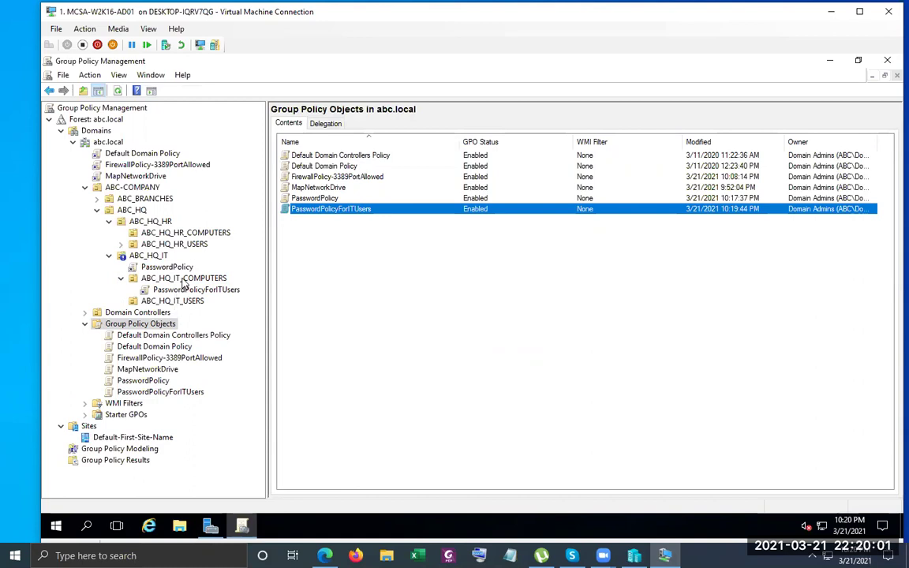
{"action": "right_click", "coordinate": [183, 284]}
{"action": "left_click", "coordinate": [146, 331]}
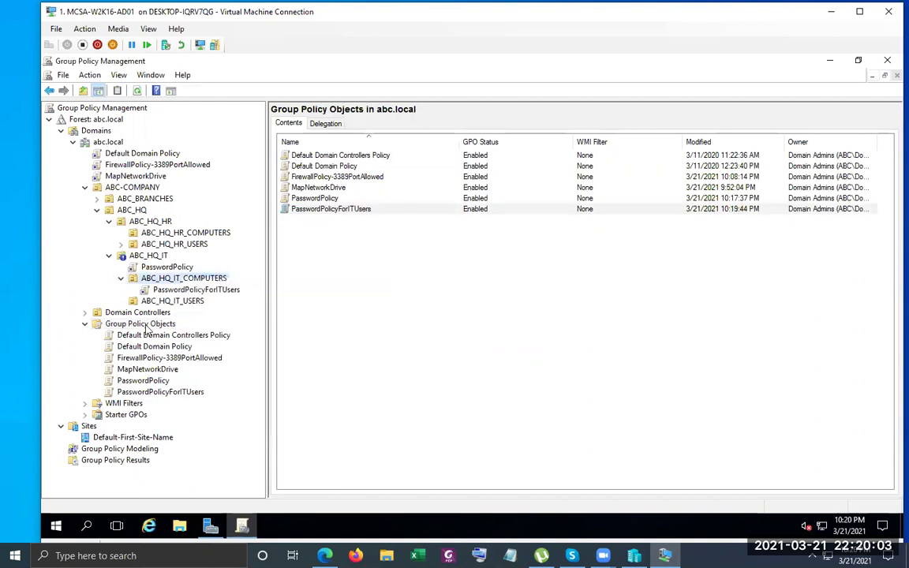
{"action": "left_click", "coordinate": [338, 210]}
{"action": "left_click", "coordinate": [340, 210]}
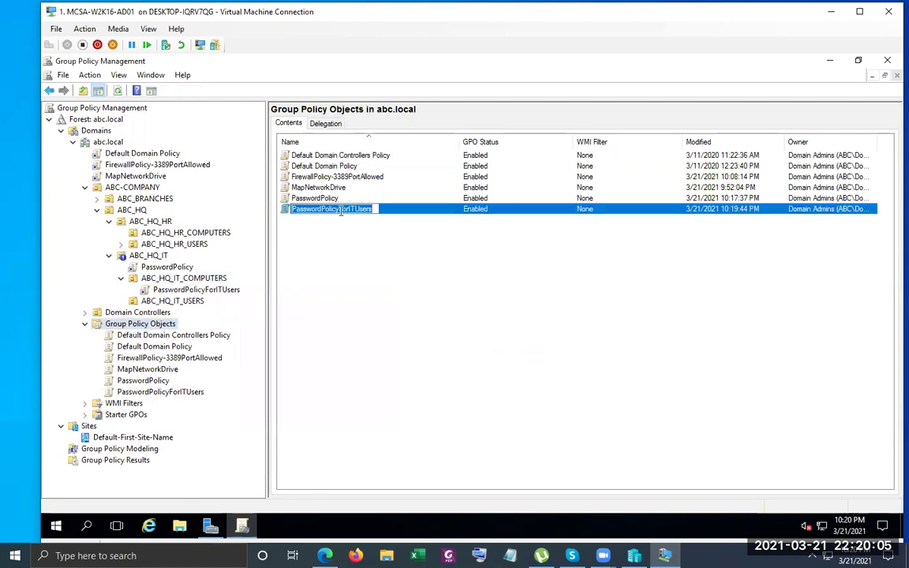
{"action": "left_click", "coordinate": [341, 270]}
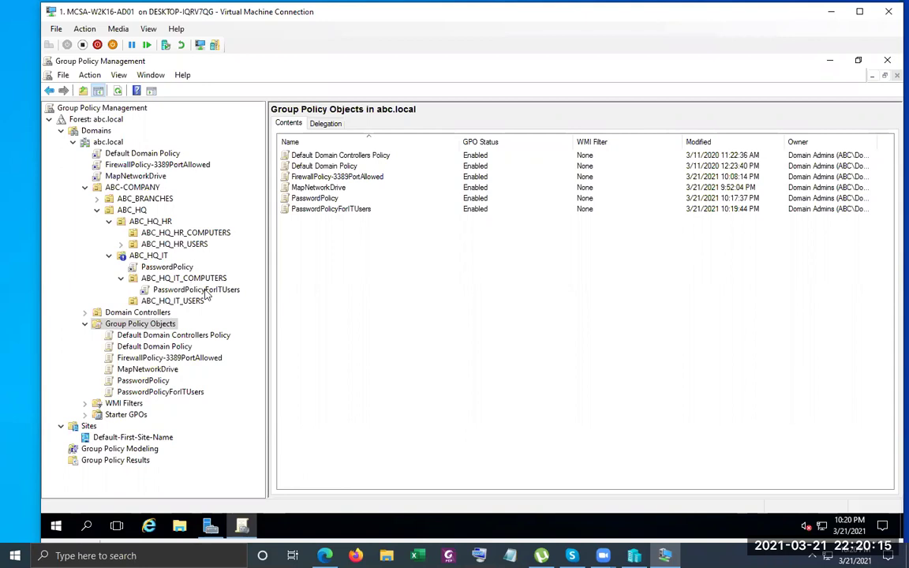
Step: Edit PasswordPolicyForITUsers and navigate to Security Settings > Account Policies > Password Policy
{"action": "right_click", "coordinate": [206, 294]}
{"action": "left_click", "coordinate": [237, 298]}
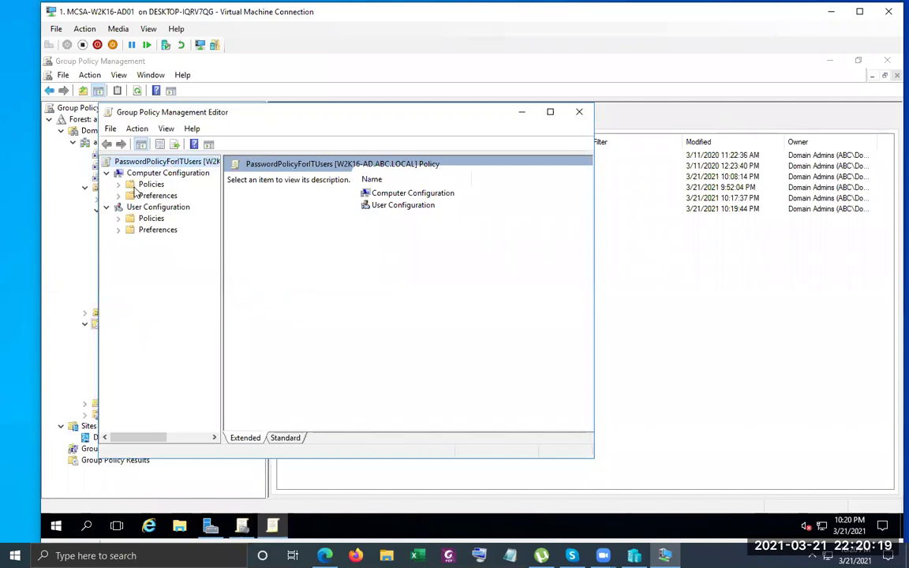
{"action": "left_click", "coordinate": [118, 184]}
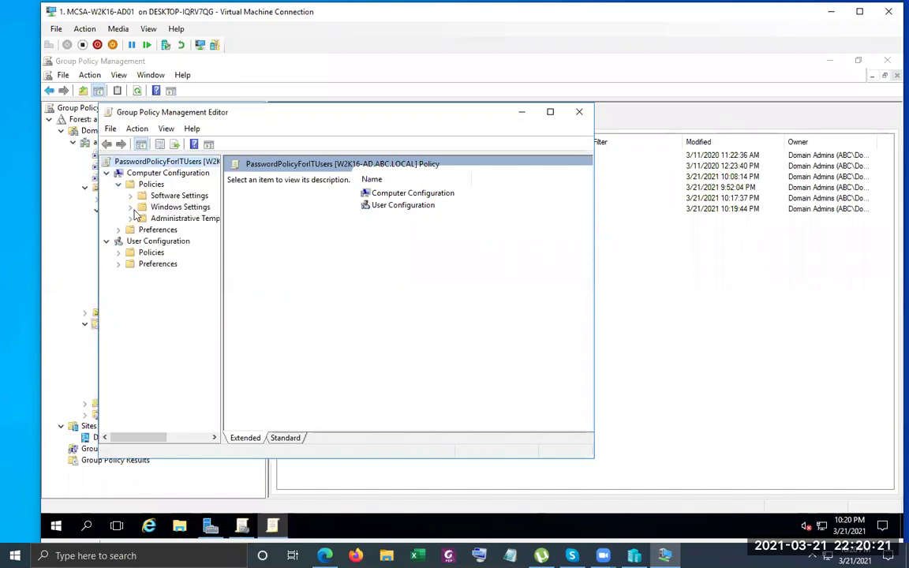
{"action": "left_click", "coordinate": [131, 208]}
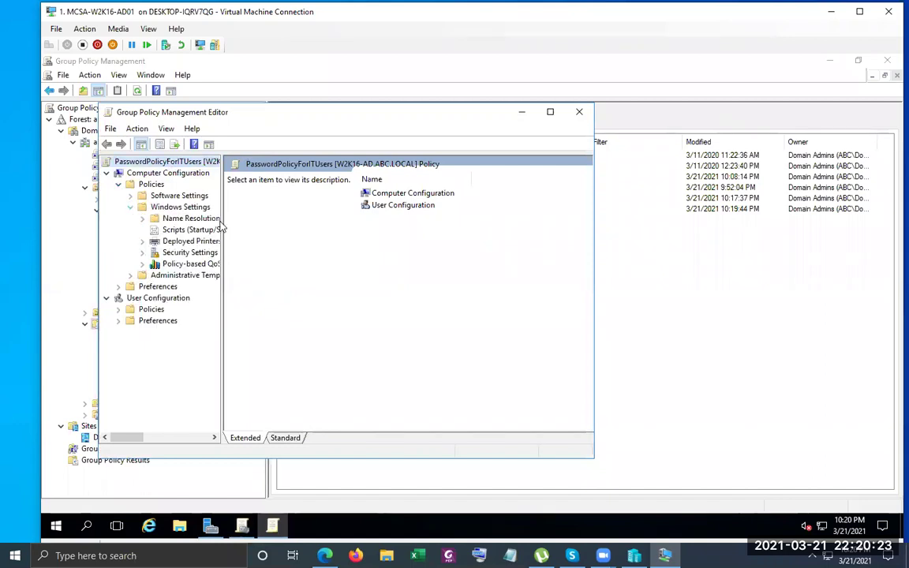
{"action": "left_click_drag", "start_coordinate": [222, 228], "coordinate": [281, 229]}
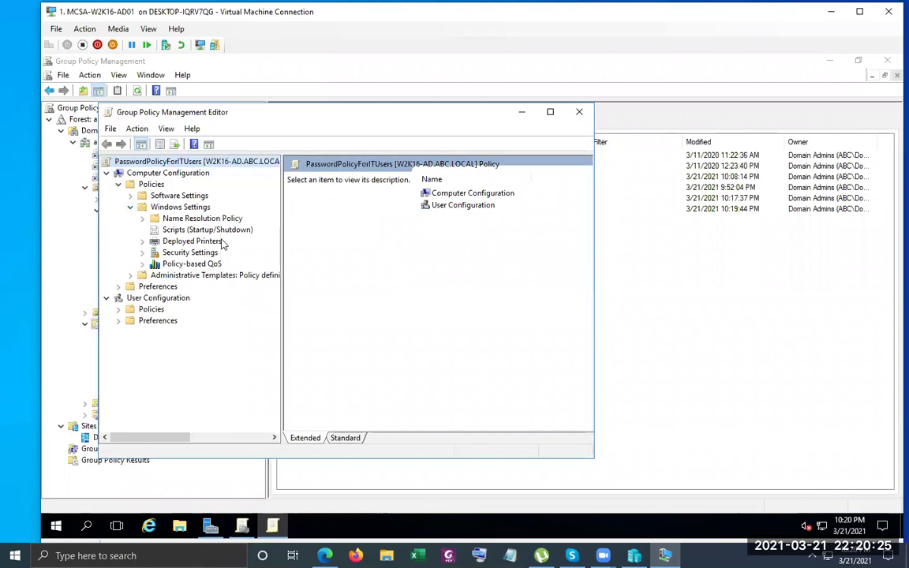
{"action": "left_click", "coordinate": [142, 253]}
{"action": "left_click", "coordinate": [154, 252]}
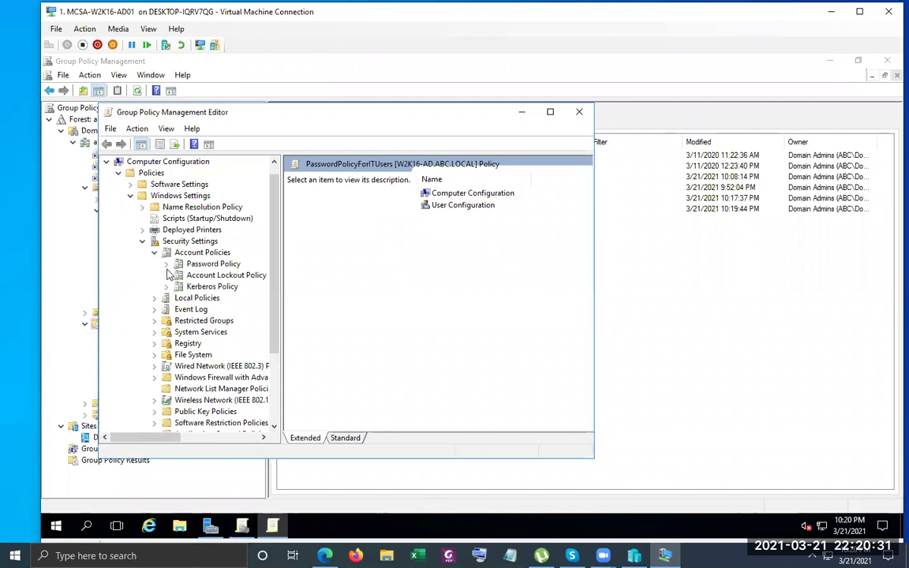
{"action": "left_click", "coordinate": [198, 264]}
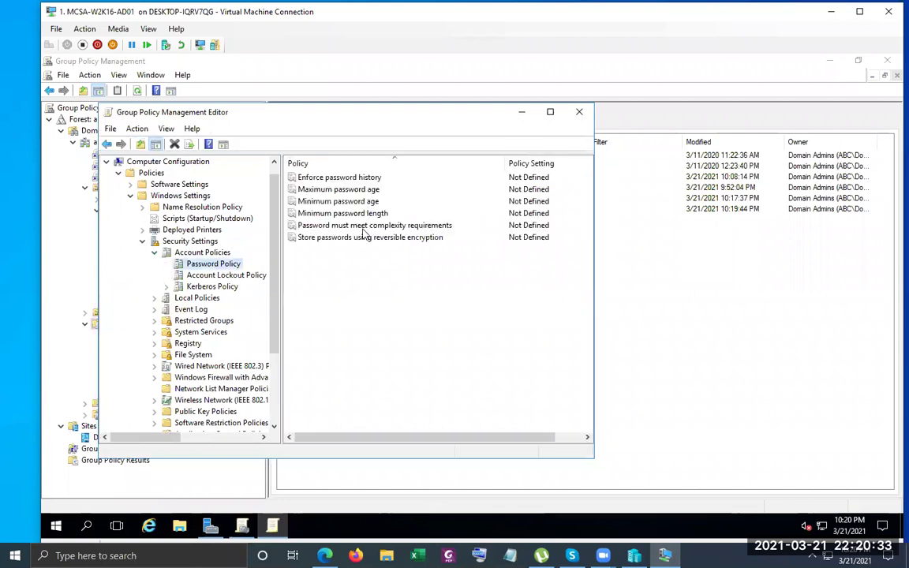
Step: Define 'Password must meet complexity requirements' as Enabled
{"action": "double_click", "coordinate": [356, 226]}
{"action": "left_click", "coordinate": [259, 201]}
{"action": "left_click", "coordinate": [246, 214]}
{"action": "left_click", "coordinate": [345, 429]}
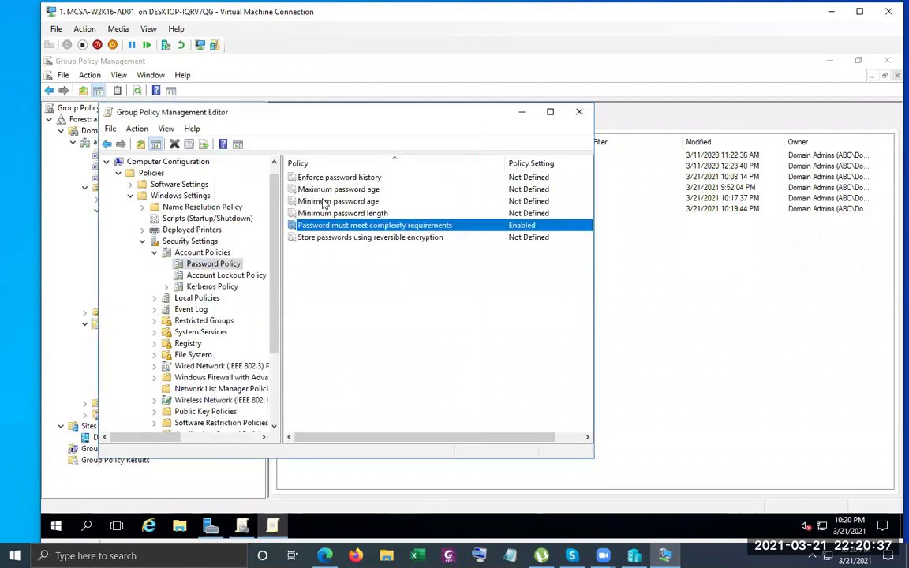
Step: Define the minimum password length as 10 characters
{"action": "double_click", "coordinate": [301, 212]}
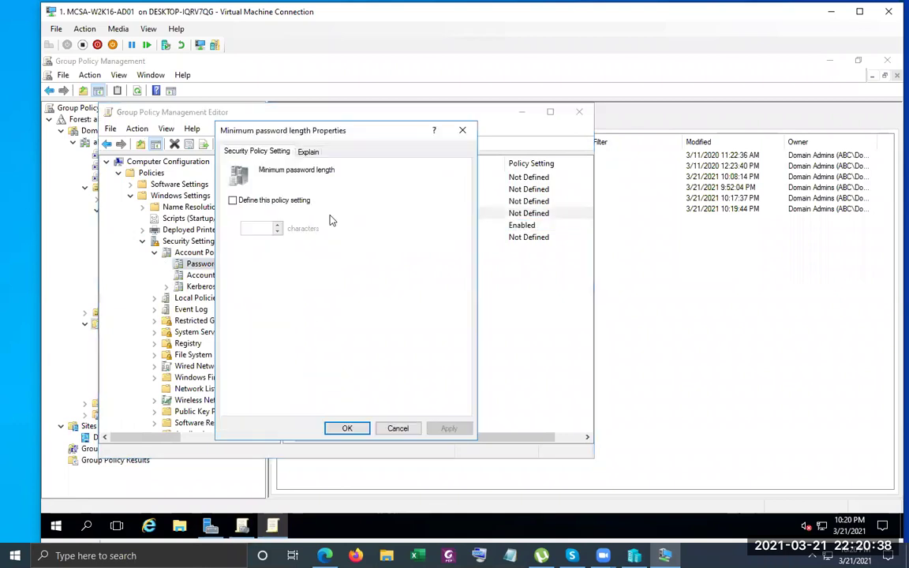
{"action": "left_click", "coordinate": [266, 202]}
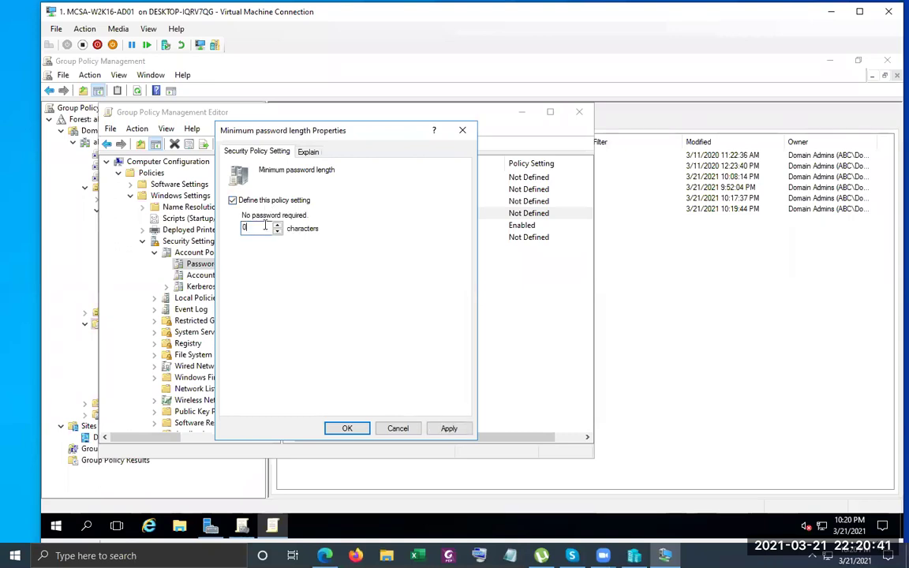
{"action": "type", "text": "14"}
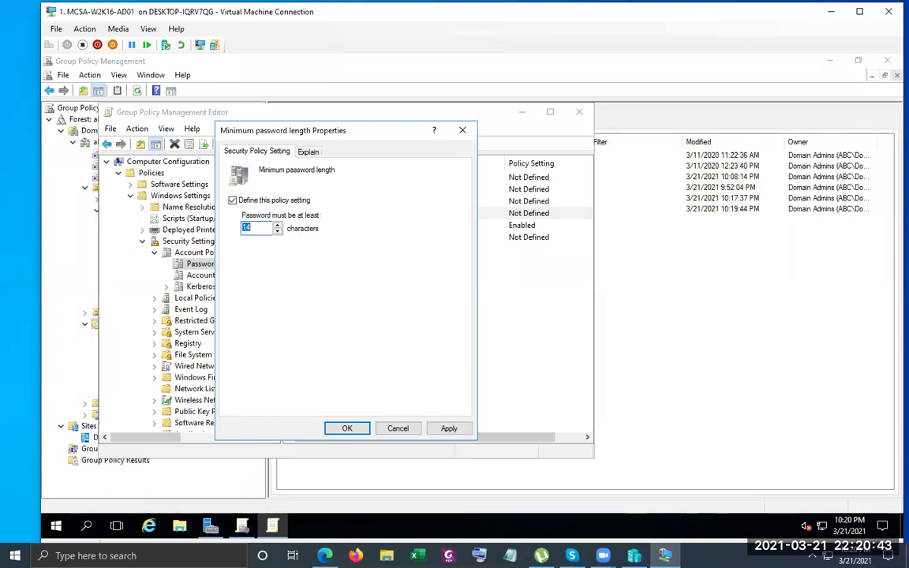
{"action": "type", "text": "10"}
{"action": "left_click", "coordinate": [334, 428]}
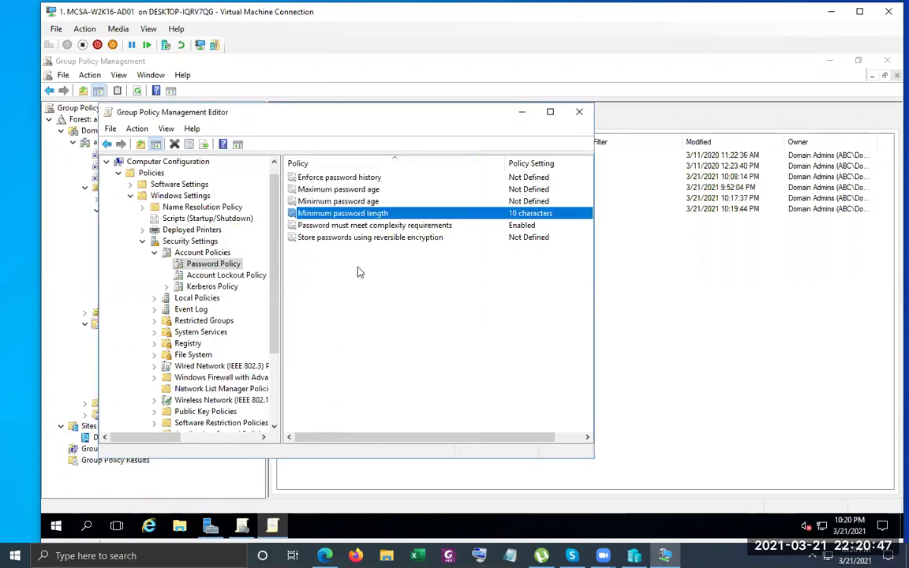
Step: Define the minimum password age as 15 days, accepting the suggested 30-day maximum age
{"action": "left_click", "coordinate": [368, 191]}
{"action": "double_click", "coordinate": [361, 202]}
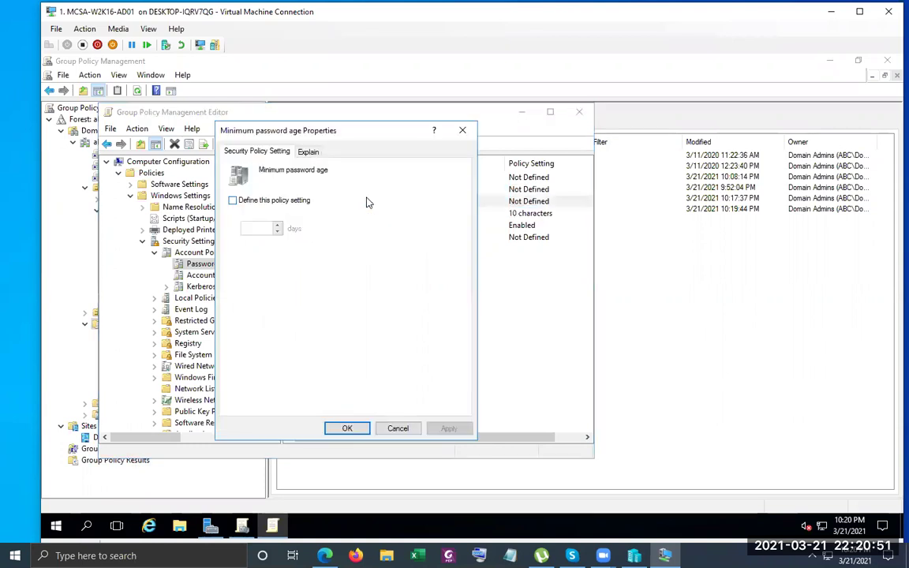
{"action": "left_click", "coordinate": [232, 201]}
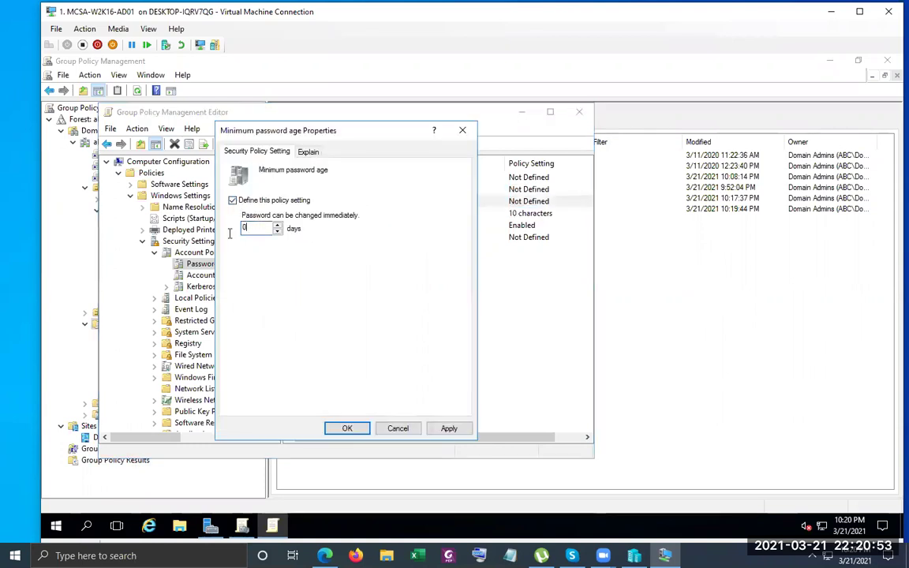
{"action": "type", "text": "158"}
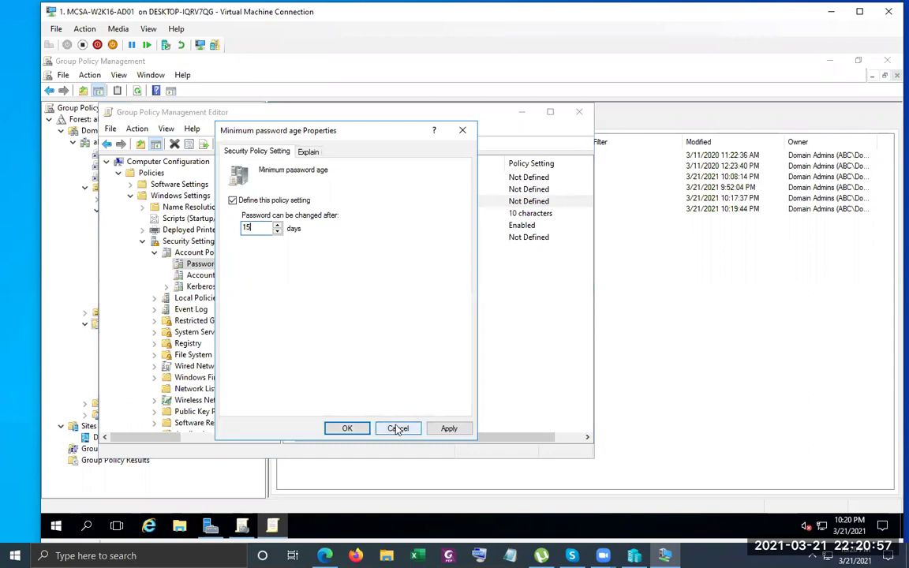
{"action": "left_click", "coordinate": [347, 429]}
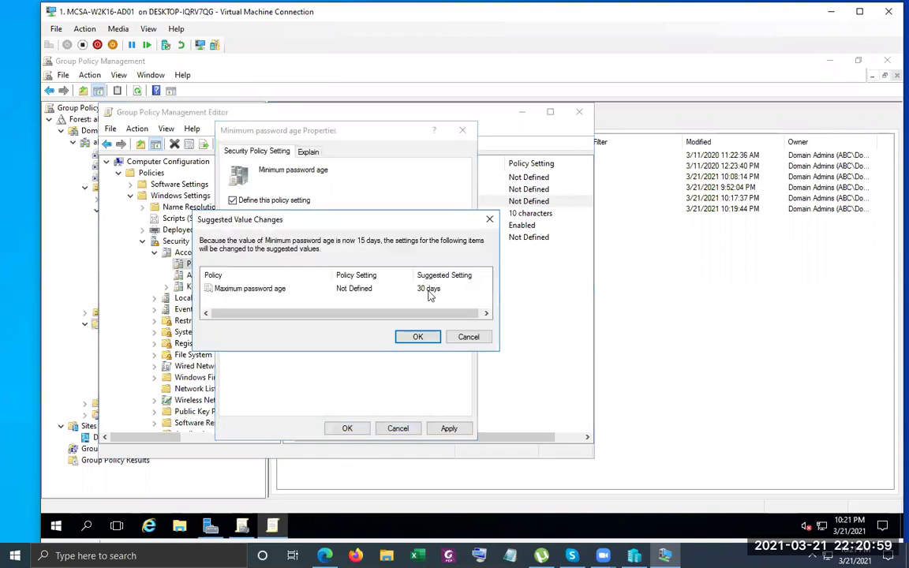
{"action": "left_click", "coordinate": [417, 337]}
{"action": "key", "text": "Return"}
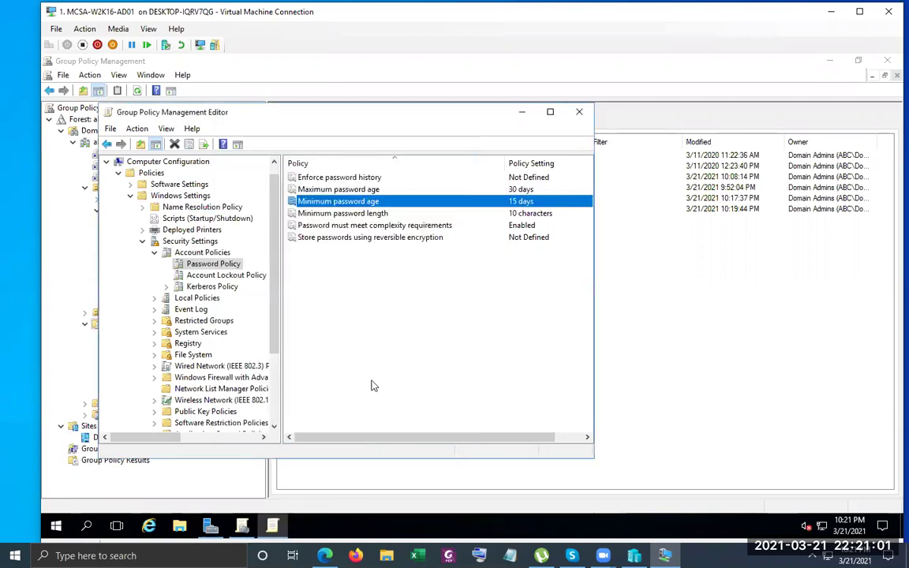
Step: Change the maximum password age from 30 days to 16 days
{"action": "double_click", "coordinate": [371, 189]}
{"action": "left_click_drag", "start_coordinate": [269, 228], "coordinate": [201, 234]}
{"action": "type", "text": "15"}
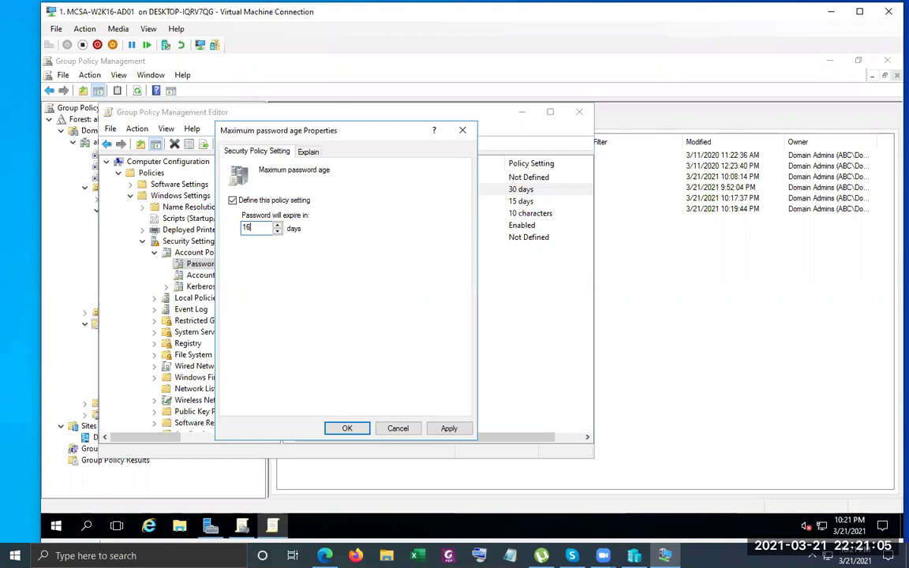
{"action": "left_click", "coordinate": [346, 429]}
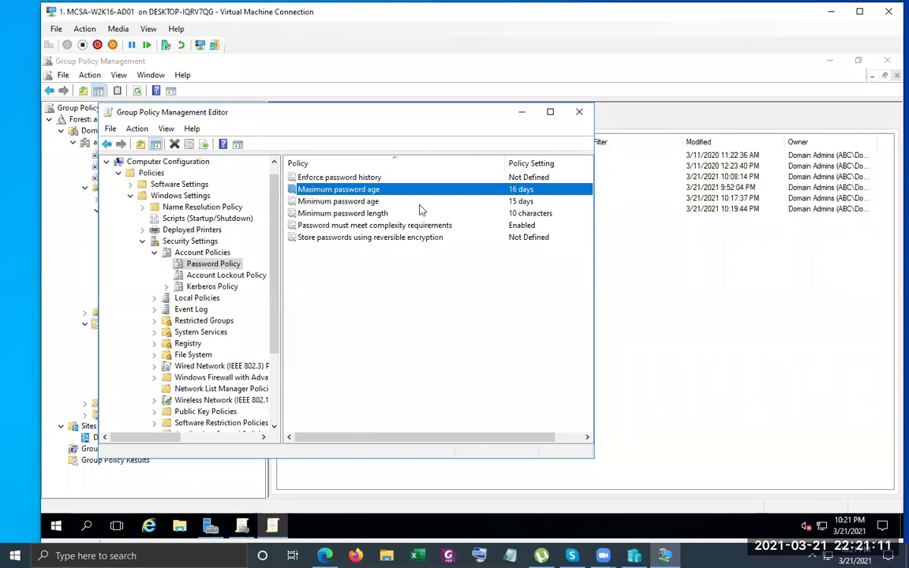
Step: Define Enforce password history as 5 passwords remembered and close the editor
{"action": "key", "text": "Down"}
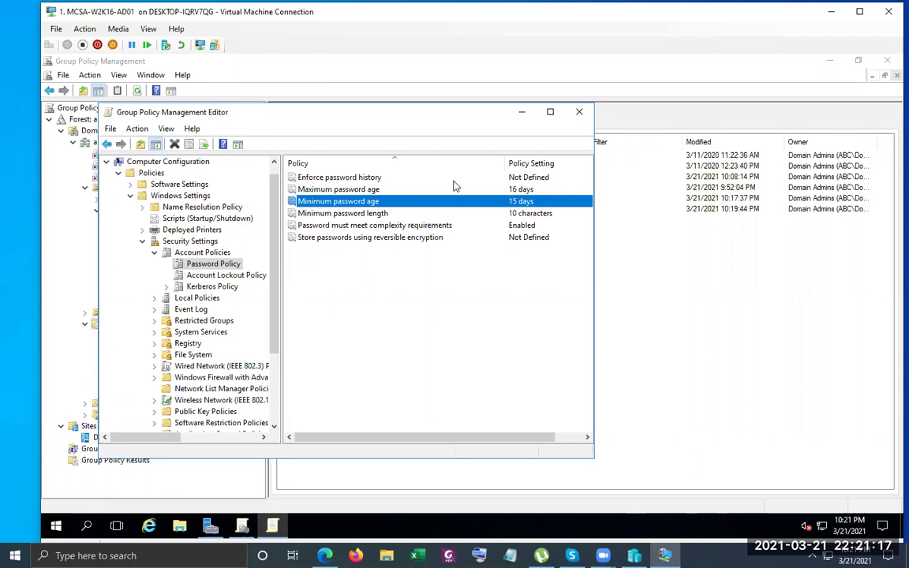
{"action": "key", "text": "Up"}
{"action": "key", "text": "Up"}
{"action": "key", "text": "Down"}
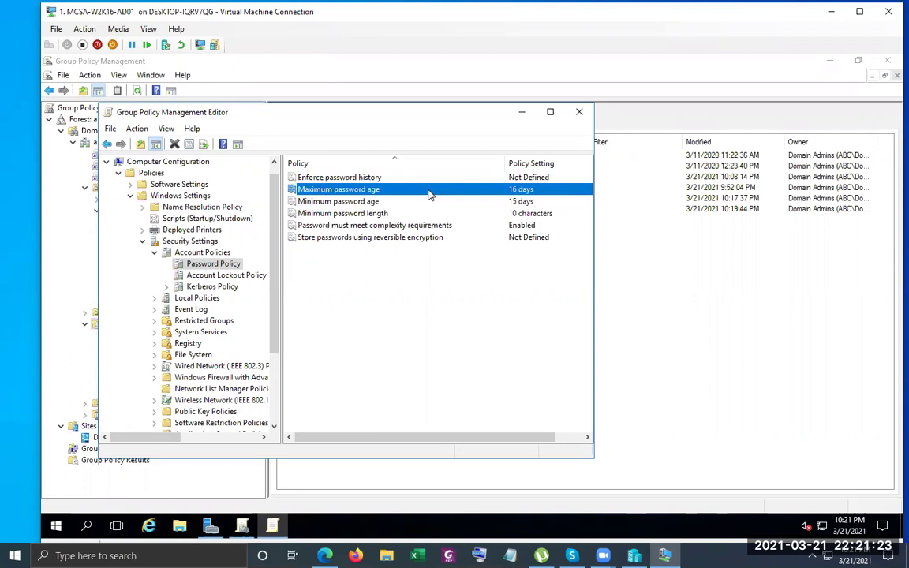
{"action": "left_click", "coordinate": [363, 200]}
{"action": "left_click", "coordinate": [361, 190]}
{"action": "double_click", "coordinate": [371, 178]}
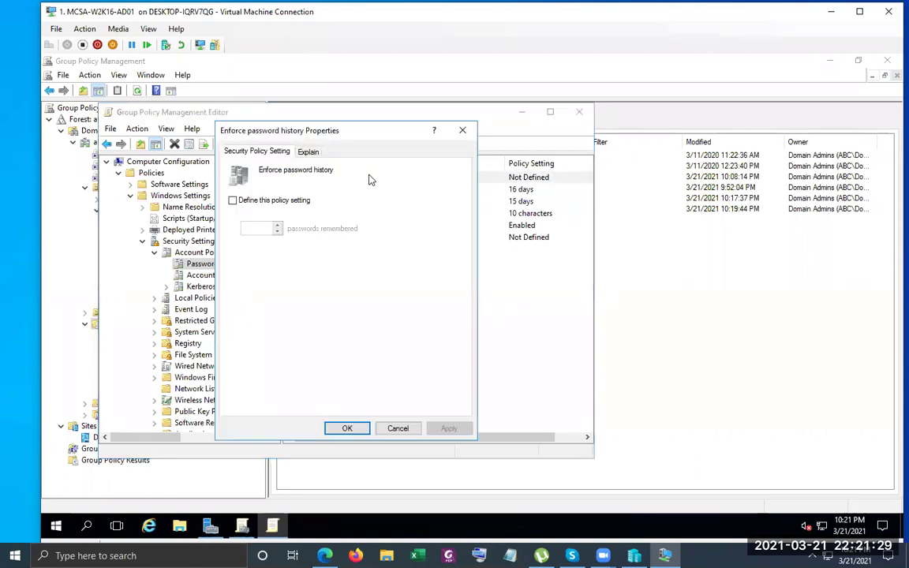
{"action": "left_click", "coordinate": [277, 202]}
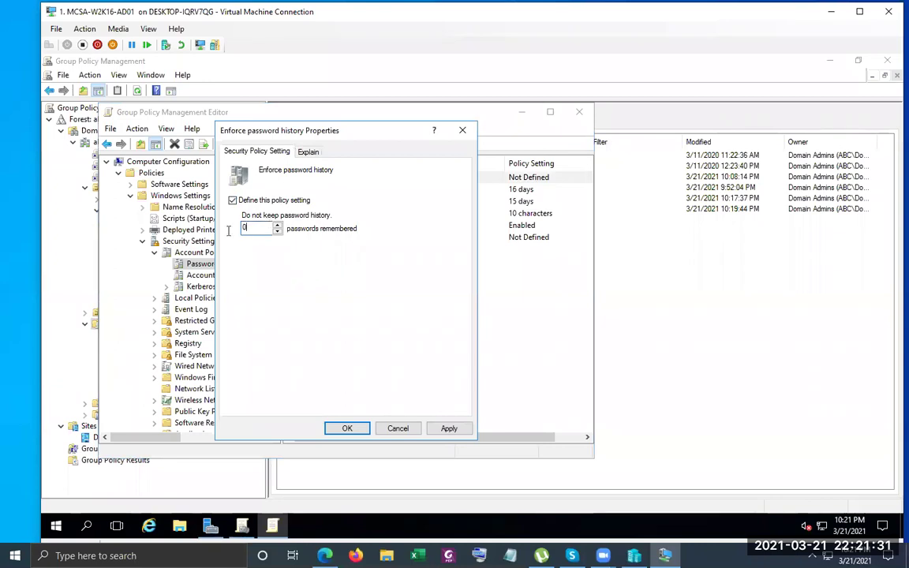
{"action": "type", "text": "5"}
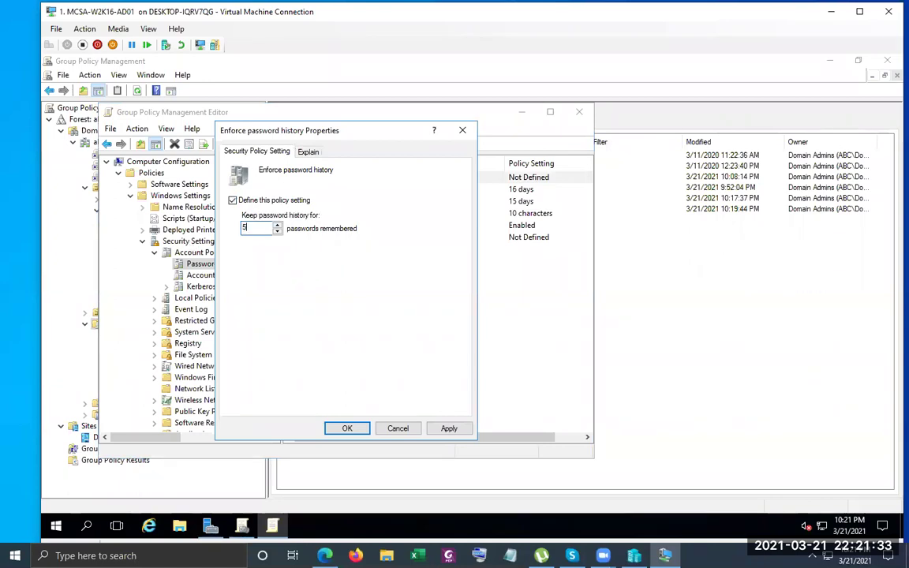
{"action": "left_click", "coordinate": [345, 428]}
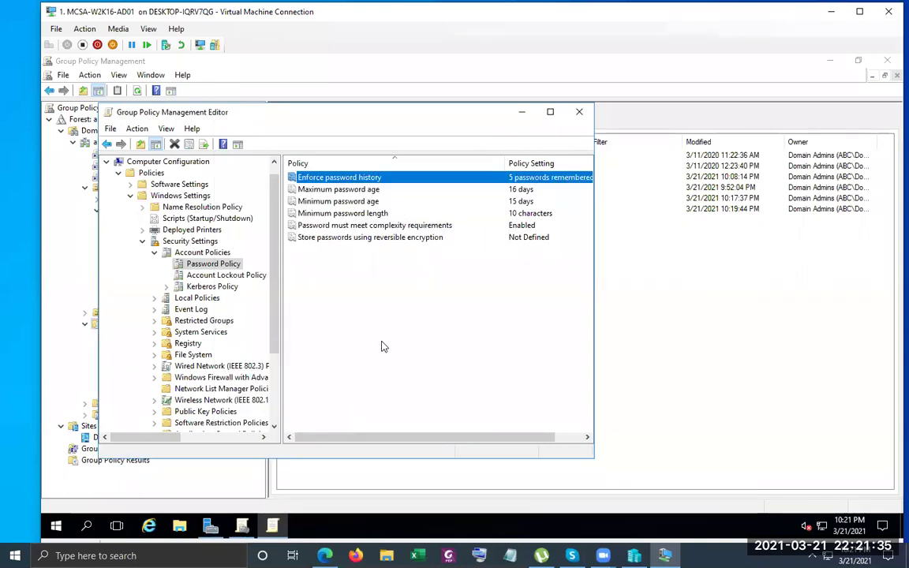
{"action": "left_click", "coordinate": [578, 112]}
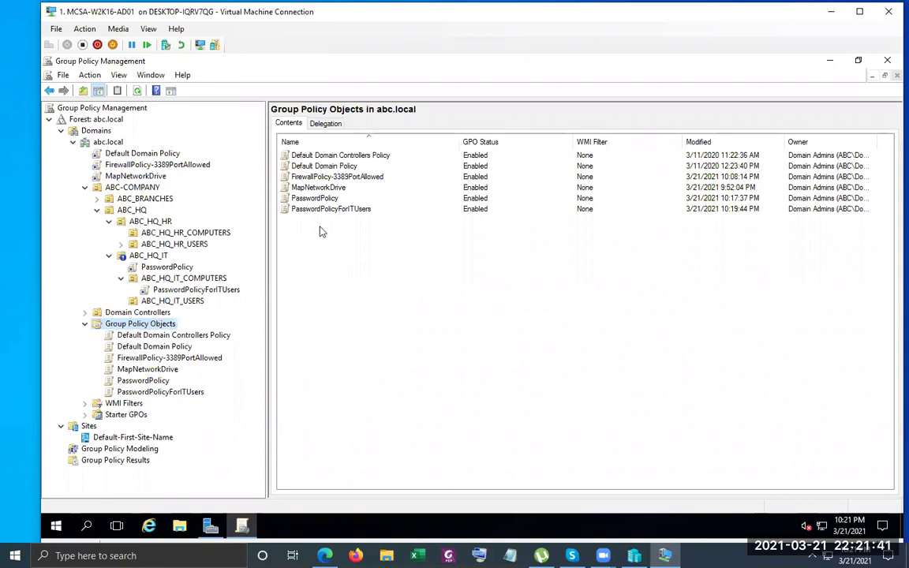
Step: Review ABC_HQ_IT_COMPUTERS' linked and inherited GPOs, autofitting the Location column to show full paths
{"action": "left_click", "coordinate": [164, 280]}
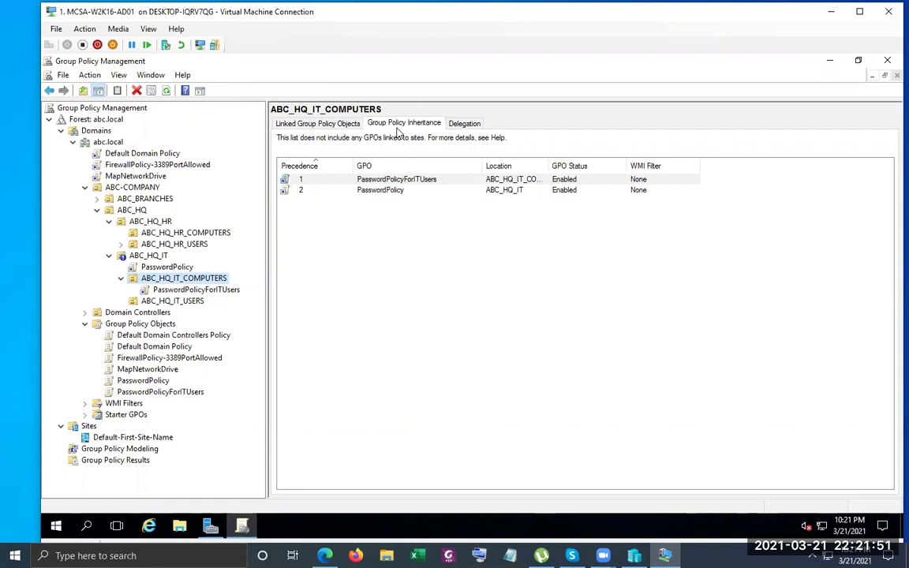
{"action": "left_click", "coordinate": [377, 123]}
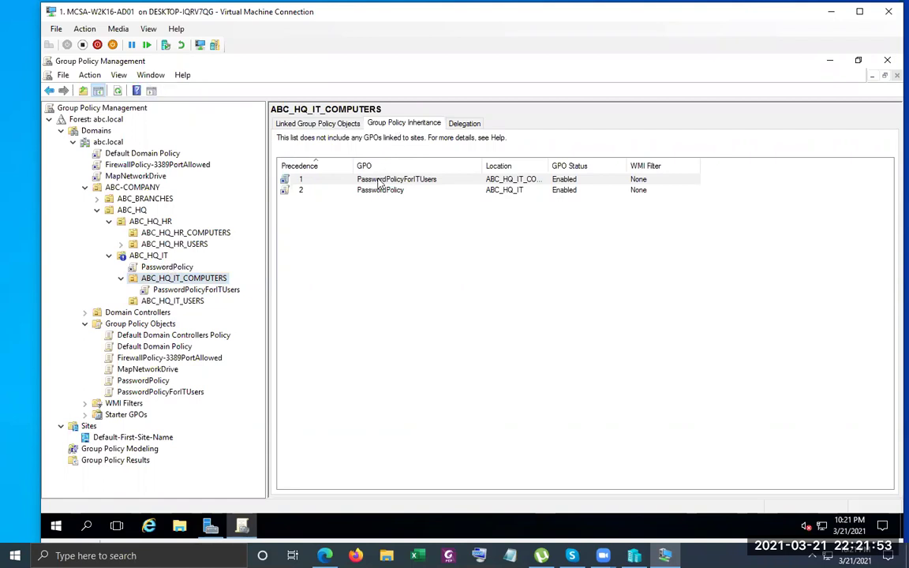
{"action": "left_click", "coordinate": [330, 125]}
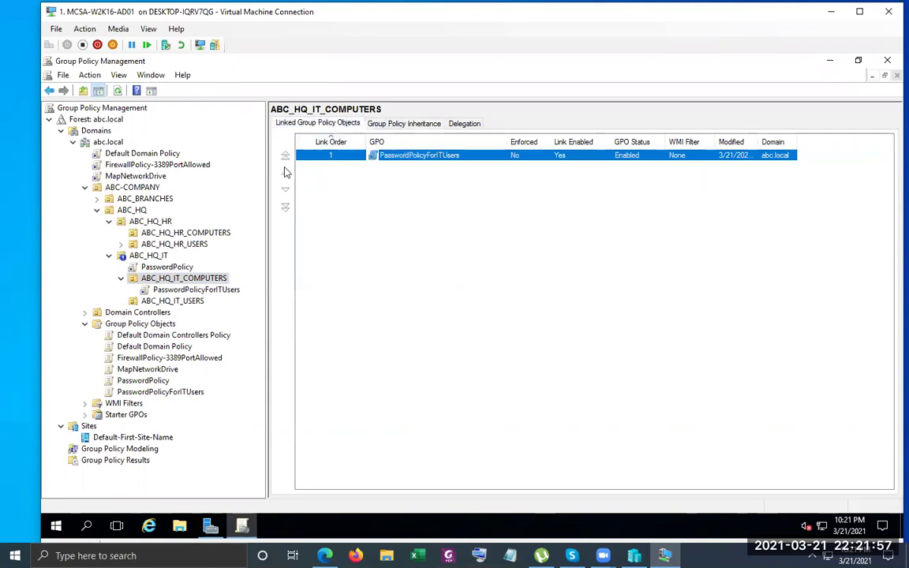
{"action": "left_click", "coordinate": [360, 171]}
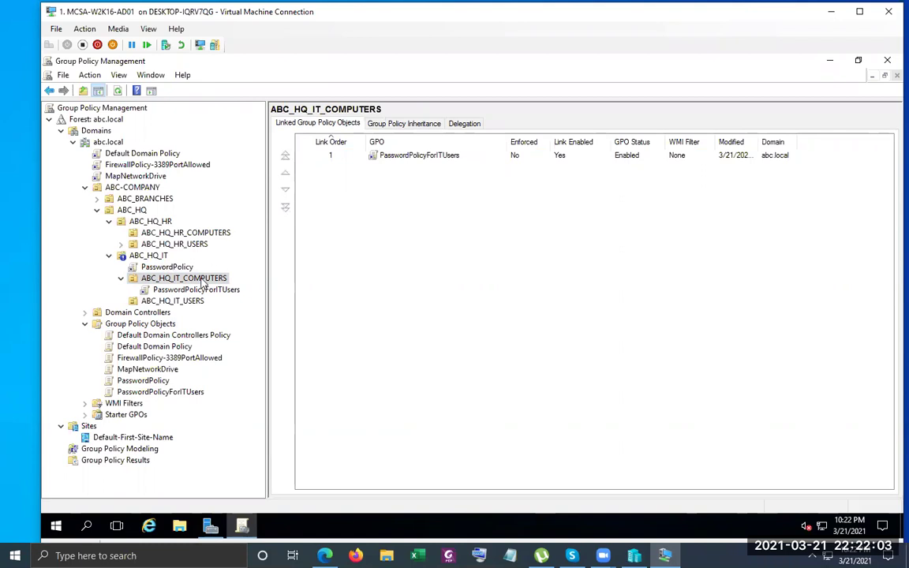
{"action": "left_click", "coordinate": [386, 123]}
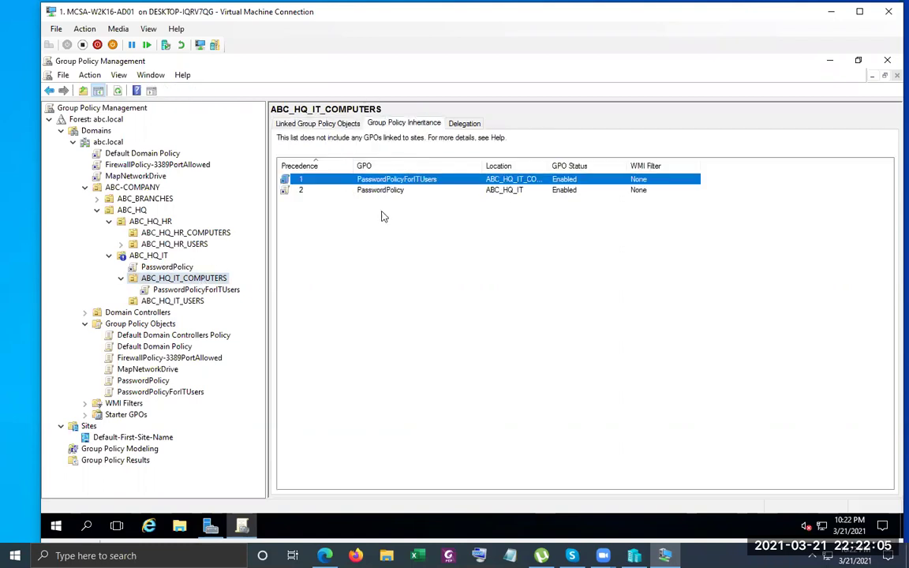
{"action": "double_click", "coordinate": [548, 165]}
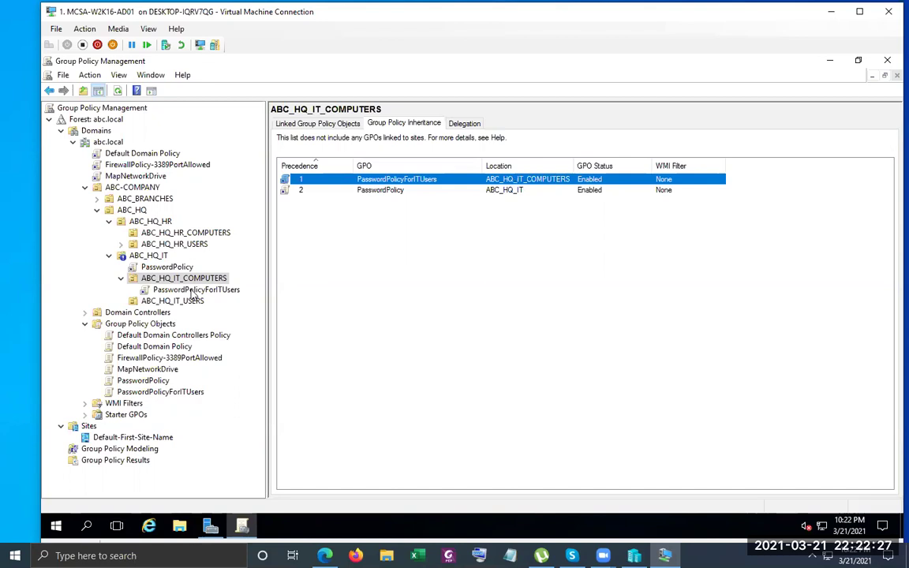
{"action": "left_click", "coordinate": [192, 291]}
Step: Set the PasswordPolicyForITUsers link to Enforced and verify Enforced shows Yes
{"action": "right_click", "coordinate": [192, 291]}
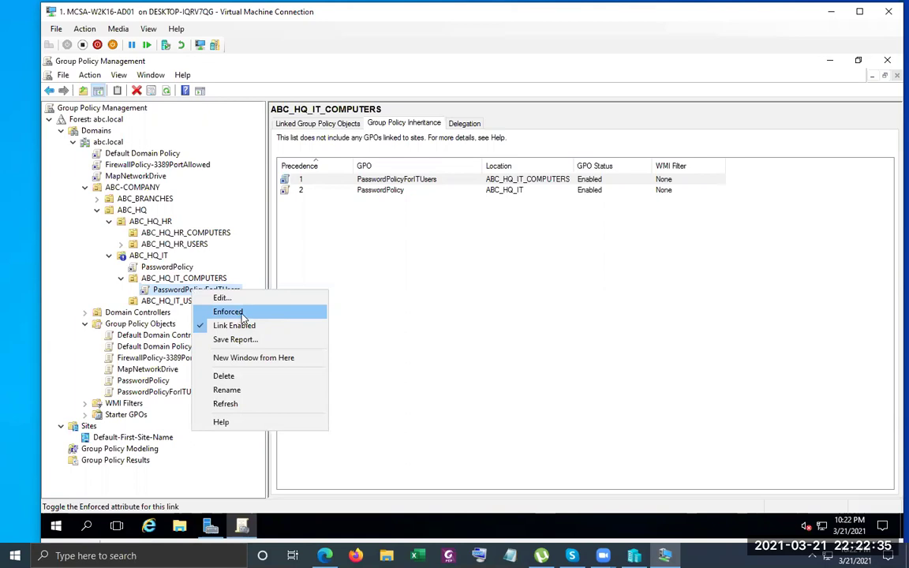
{"action": "left_click", "coordinate": [229, 311]}
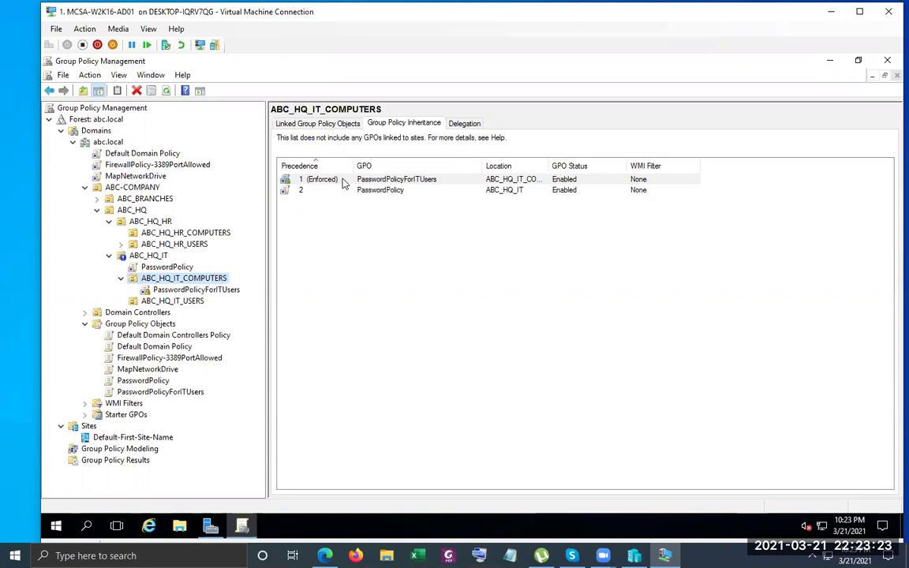
{"action": "left_click", "coordinate": [322, 123]}
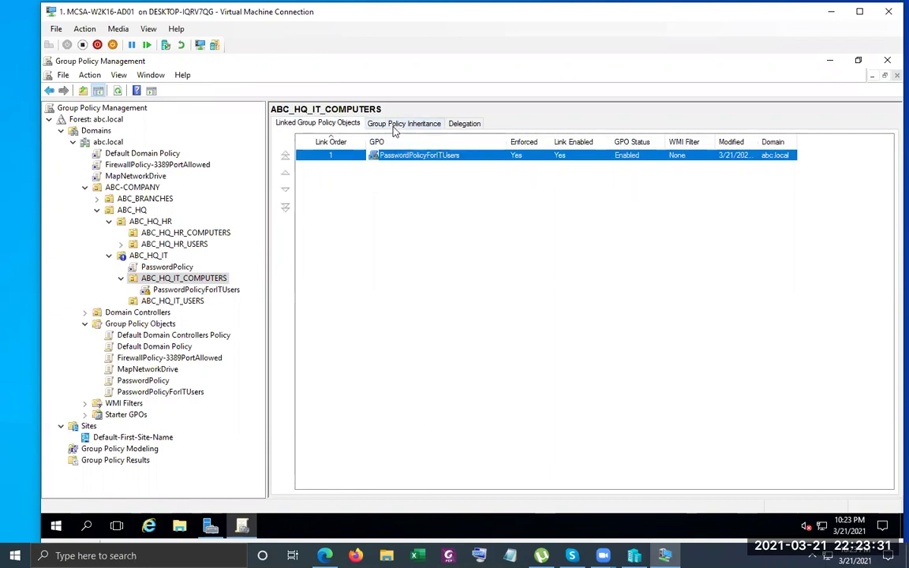
{"action": "left_click", "coordinate": [395, 126]}
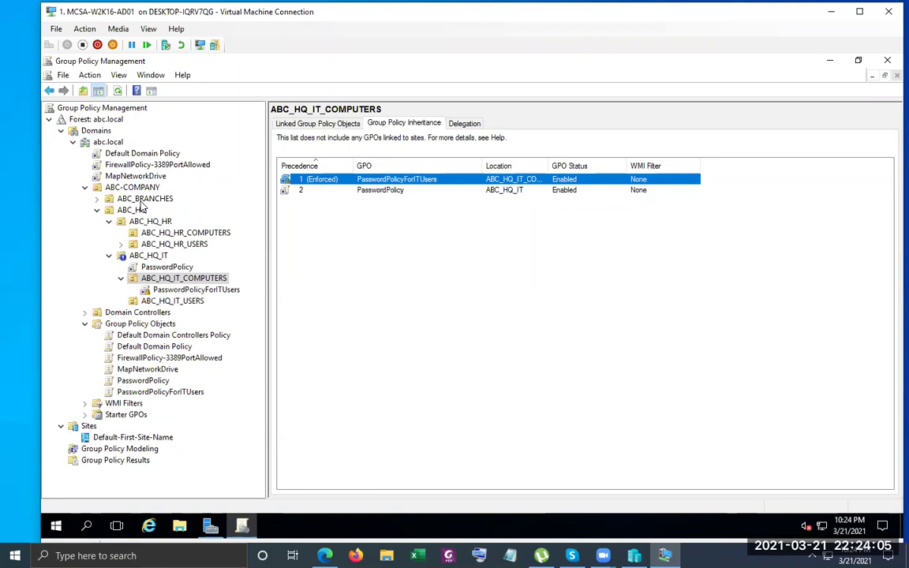
Step: Add a ShareHolders OU under abc.local and view its three inherited GPOs
{"action": "left_click", "coordinate": [133, 188]}
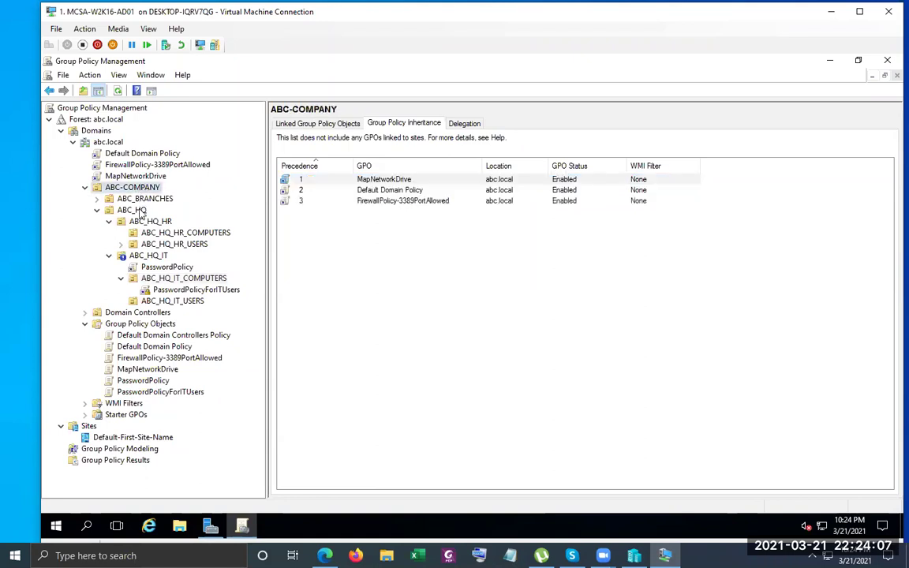
{"action": "left_click", "coordinate": [134, 210]}
{"action": "right_click", "coordinate": [140, 211]}
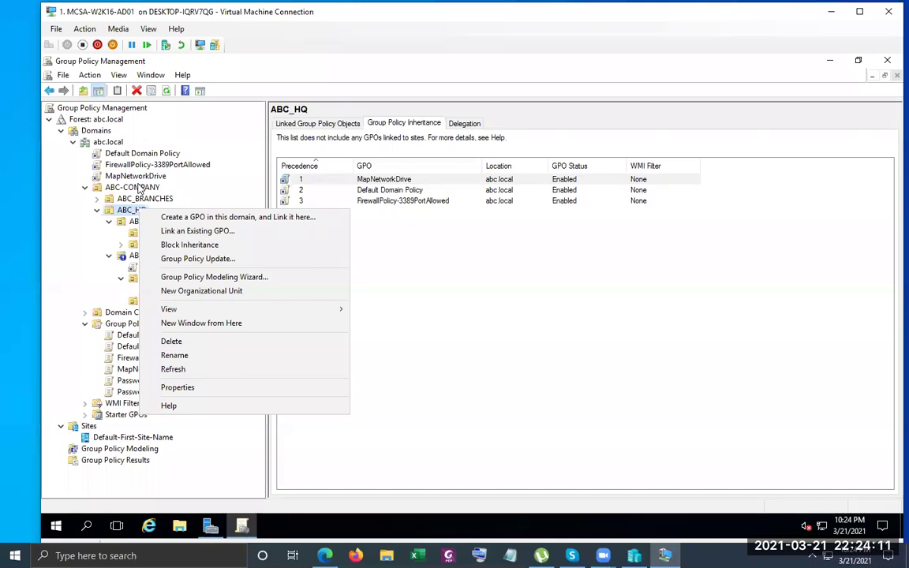
{"action": "left_click", "coordinate": [111, 144]}
{"action": "right_click", "coordinate": [118, 144]}
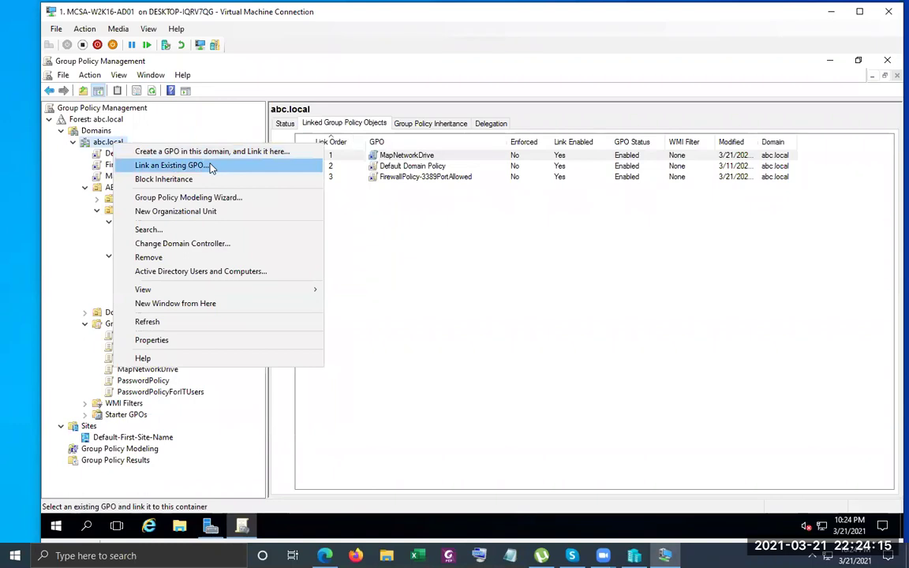
{"action": "left_click", "coordinate": [215, 211]}
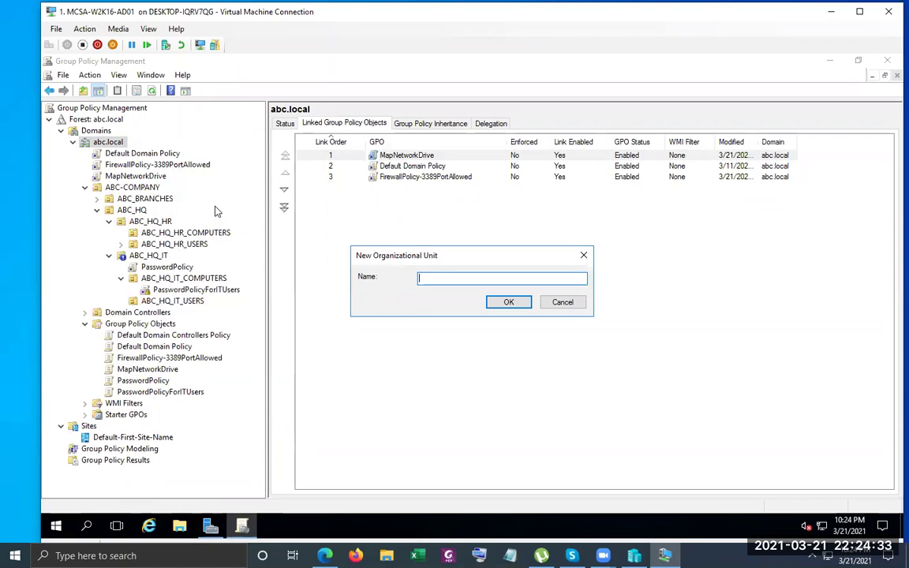
{"action": "type", "text": "ShareHolders"}
{"action": "key", "text": "Return"}
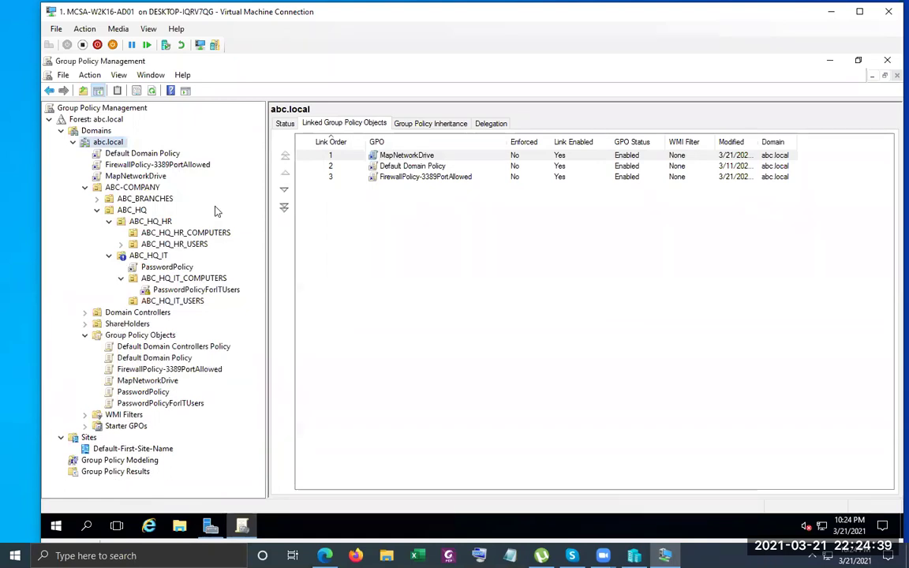
{"action": "left_click", "coordinate": [132, 325]}
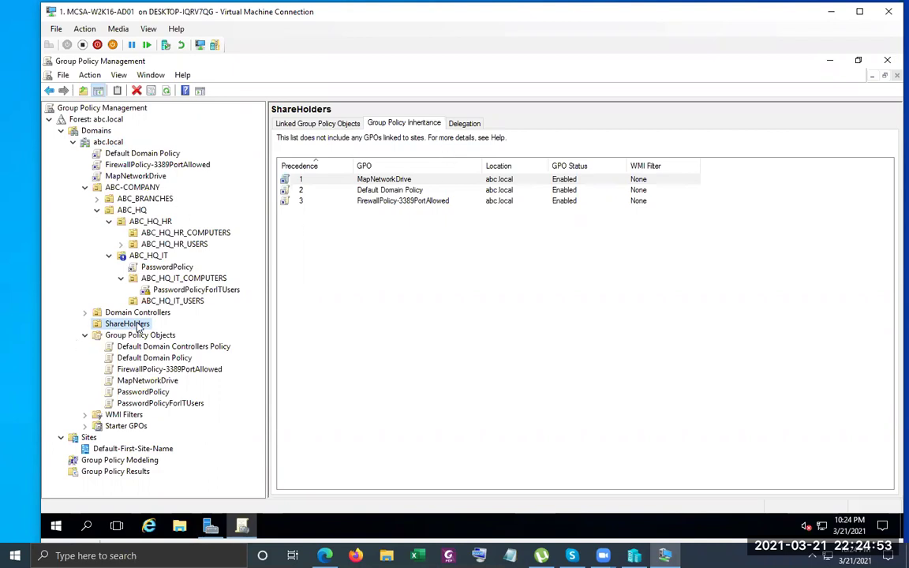
Step: Turn on Block Inheritance for ShareHolders, then right-click in the abc.local Group Policy Objects list
{"action": "right_click", "coordinate": [136, 323]}
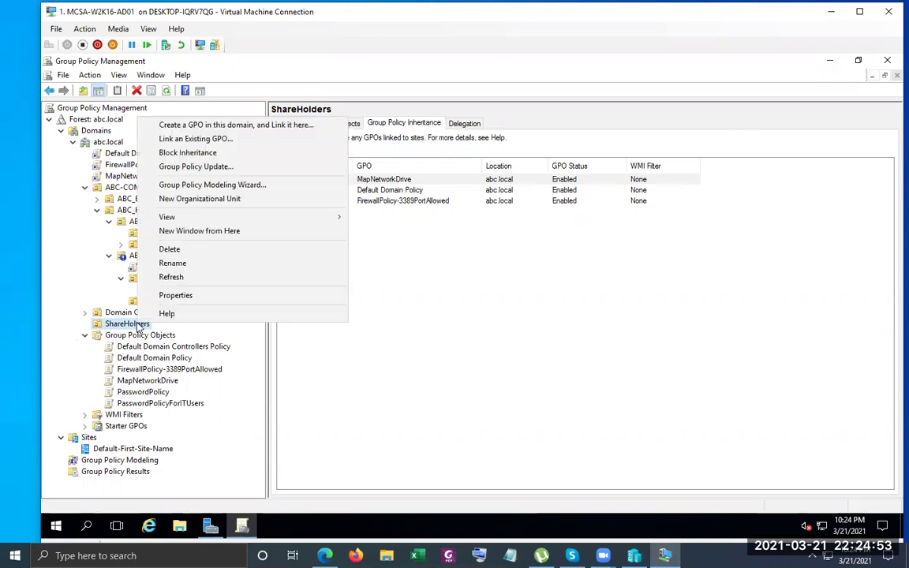
{"action": "left_click", "coordinate": [215, 152]}
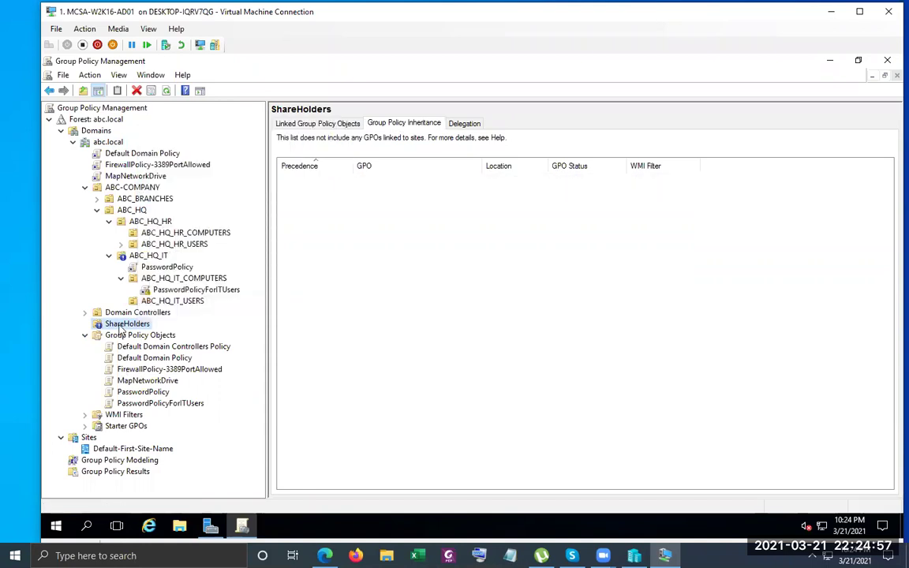
{"action": "right_click", "coordinate": [120, 321]}
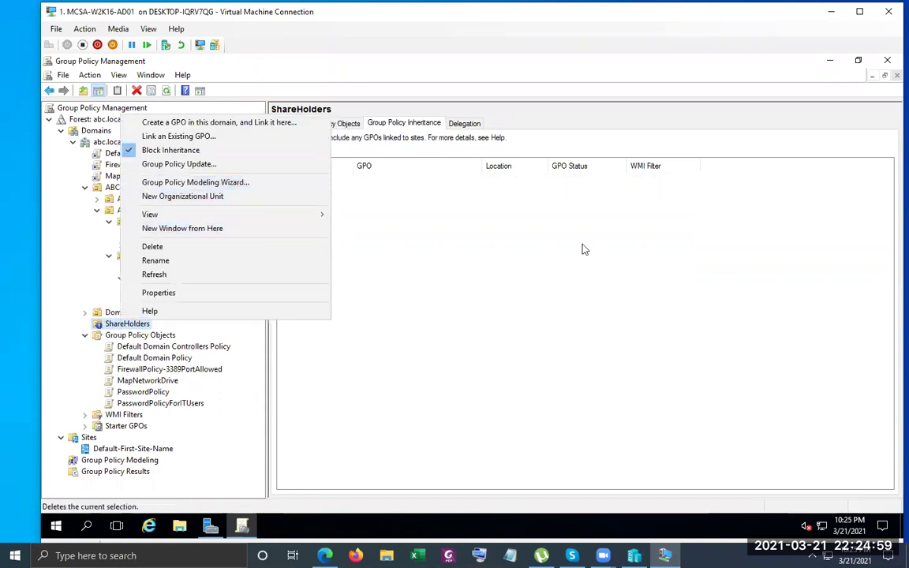
{"action": "left_click", "coordinate": [584, 249]}
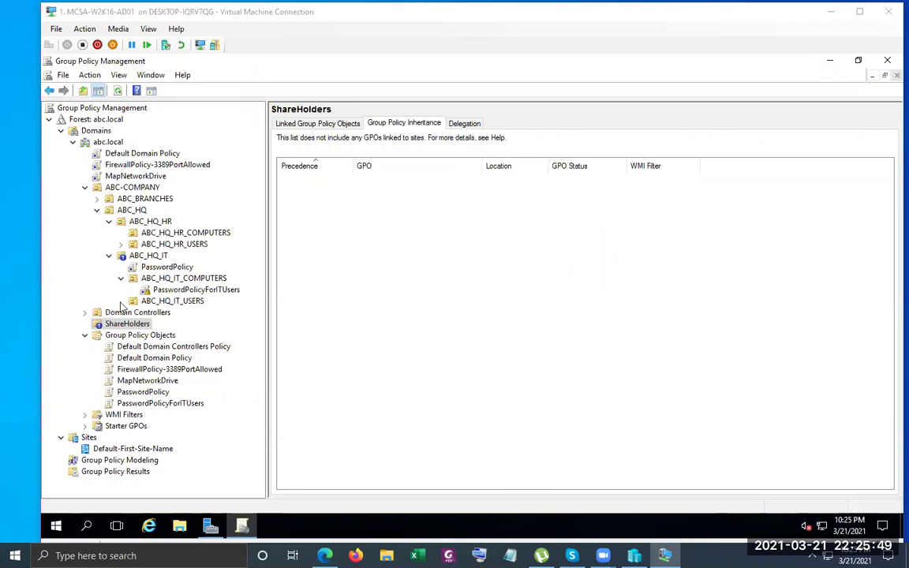
{"action": "left_click", "coordinate": [157, 335]}
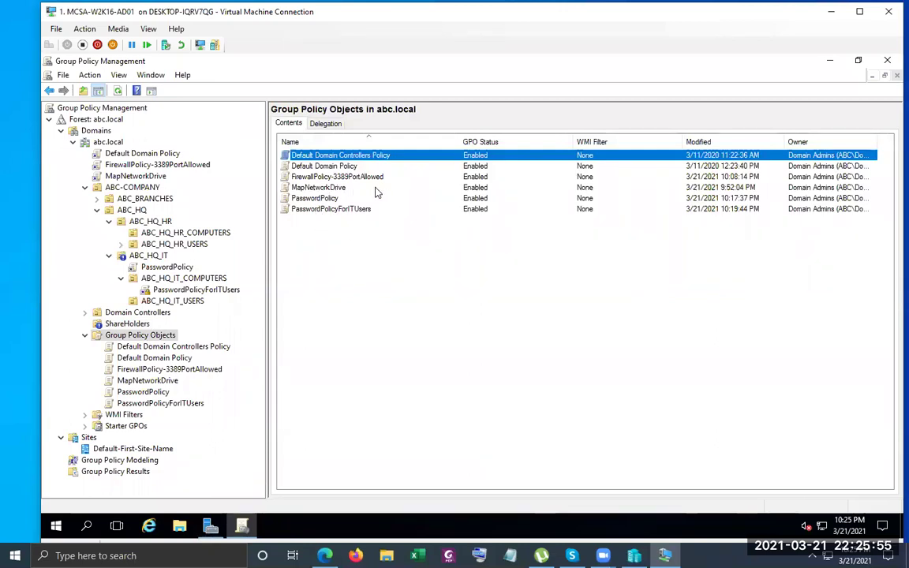
{"action": "right_click", "coordinate": [334, 253]}
Step: Create a new GPO named AccountLockoutPolicy
{"action": "left_click", "coordinate": [361, 260]}
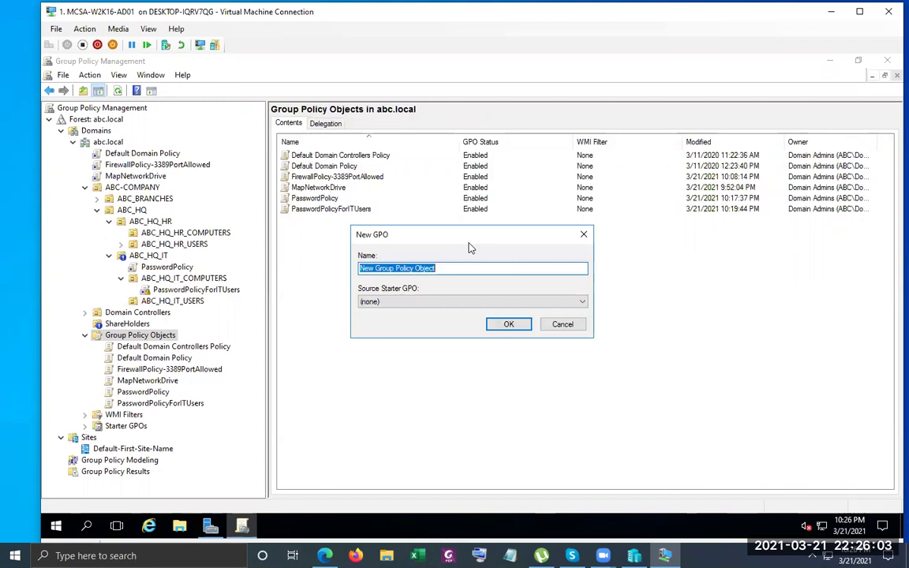
{"action": "type", "text": "AccountLockoutPolicy"}
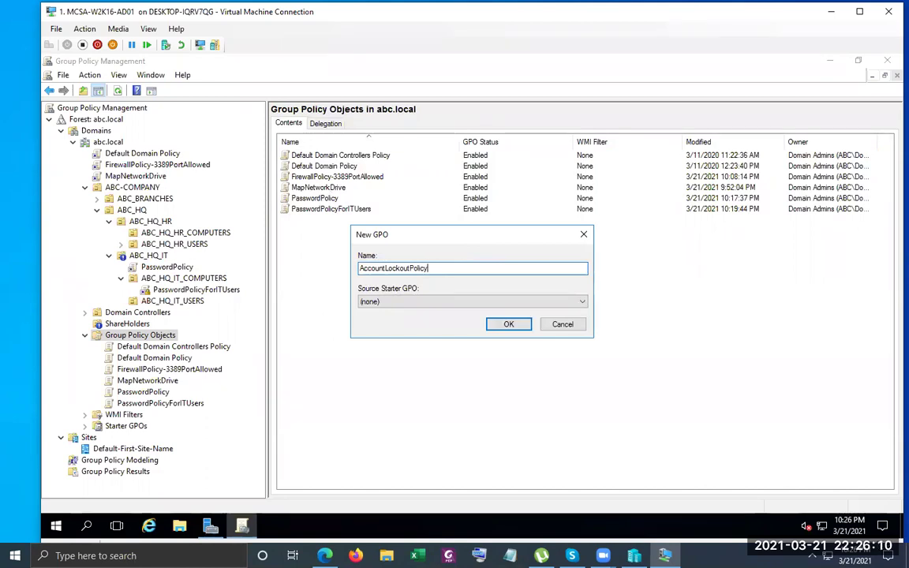
{"action": "key", "text": "Return"}
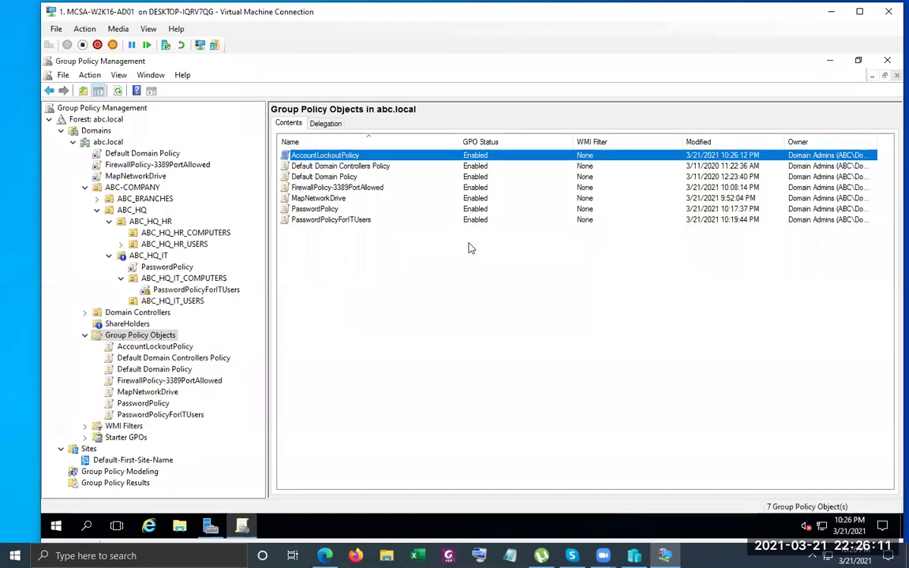
Step: Edit AccountLockoutPolicy and navigate to Account Policies > Account Lockout Policy
{"action": "right_click", "coordinate": [311, 156]}
{"action": "left_click", "coordinate": [341, 165]}
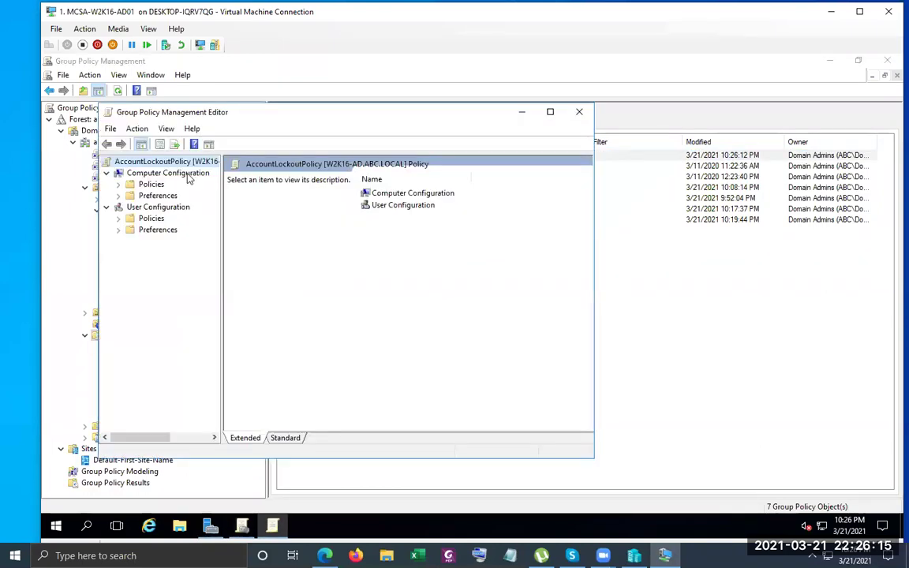
{"action": "left_click", "coordinate": [118, 184]}
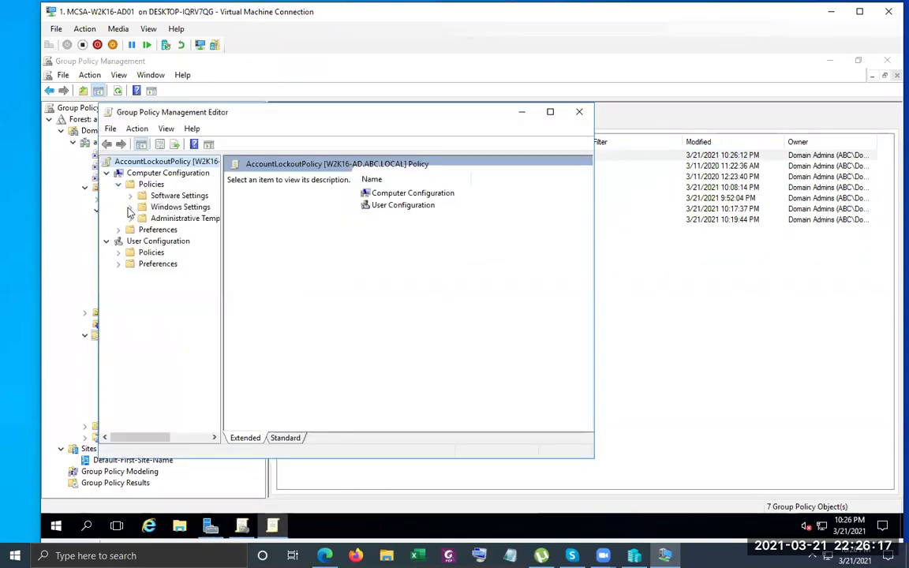
{"action": "left_click_drag", "start_coordinate": [221, 232], "coordinate": [323, 232]}
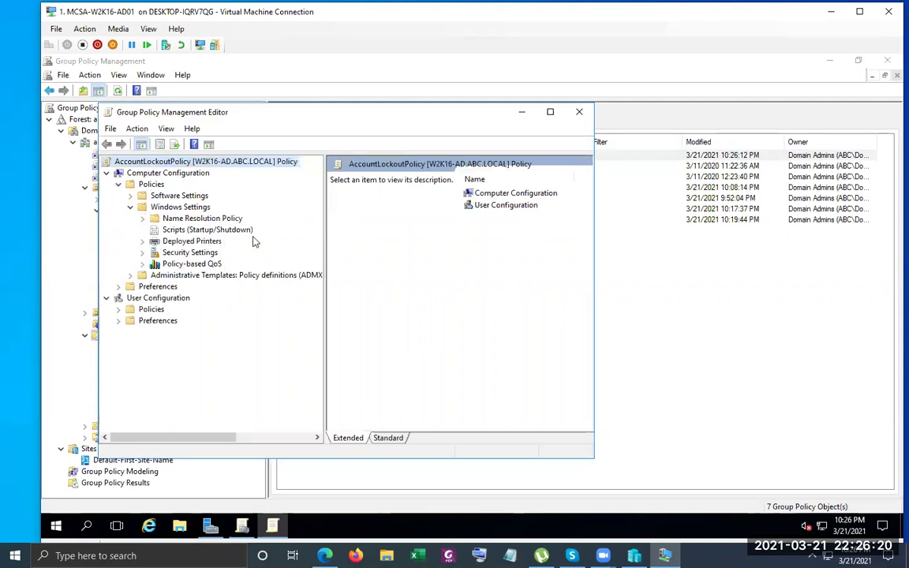
{"action": "left_click", "coordinate": [142, 252]}
{"action": "double_click", "coordinate": [202, 253]}
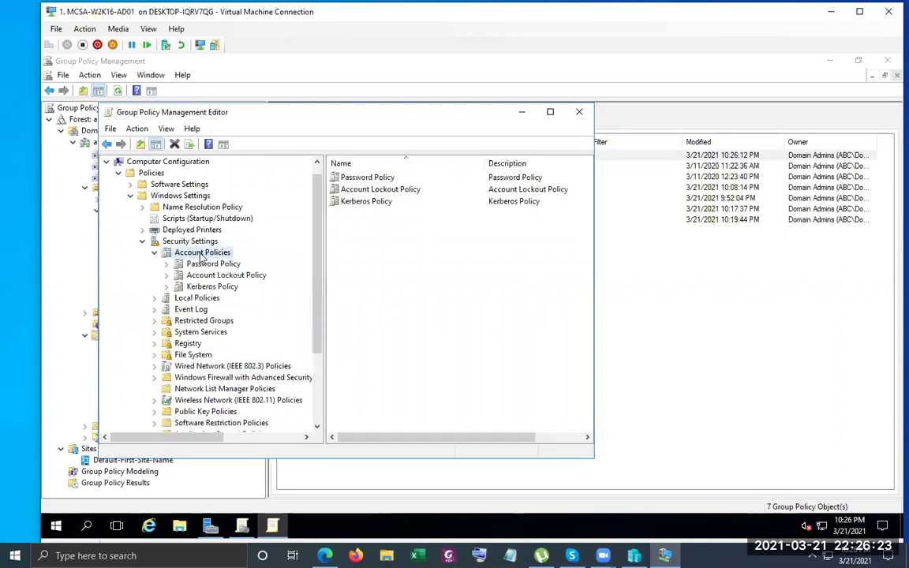
{"action": "left_click", "coordinate": [221, 275]}
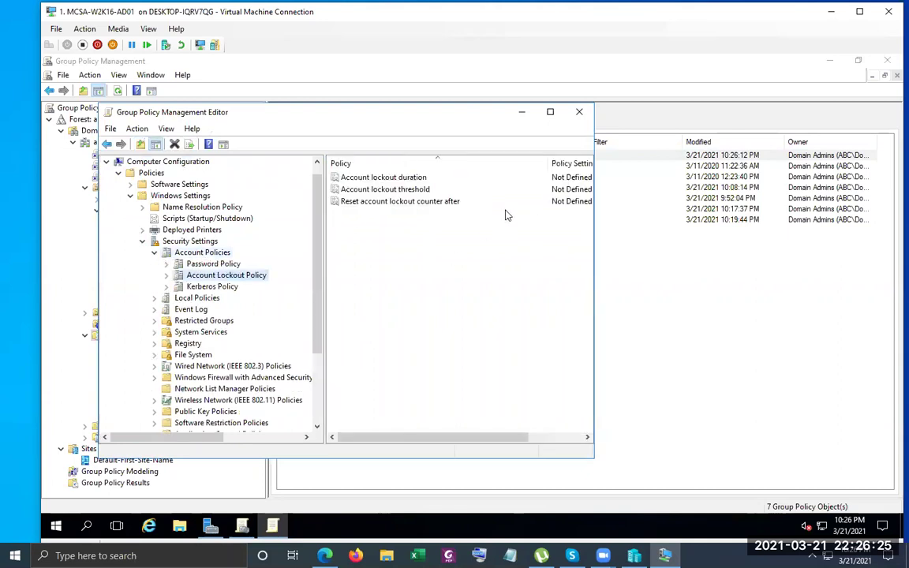
{"action": "left_click", "coordinate": [550, 111]}
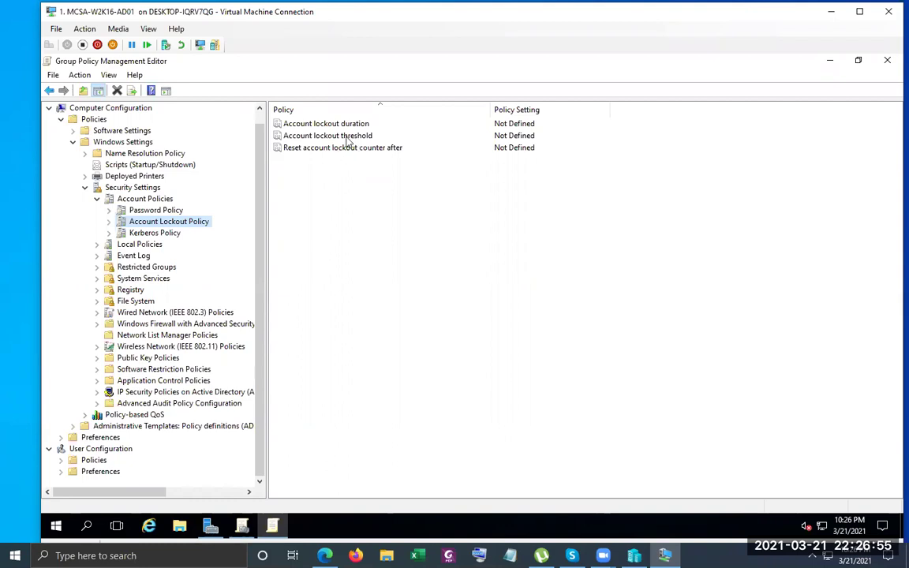
Step: Define the Account lockout threshold as 3 invalid logon attempts, bringing up the 30-minute suggested values
{"action": "double_click", "coordinate": [346, 137]}
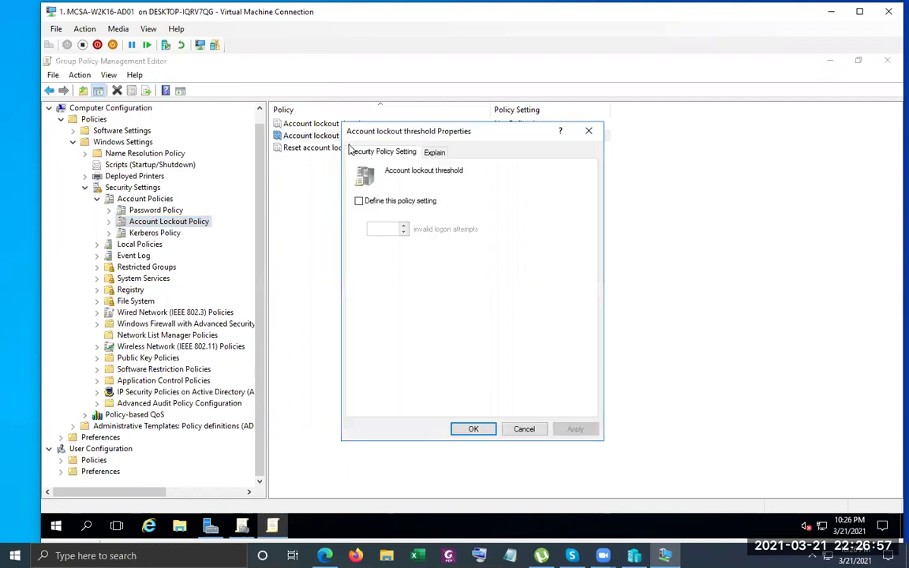
{"action": "left_click", "coordinate": [388, 202]}
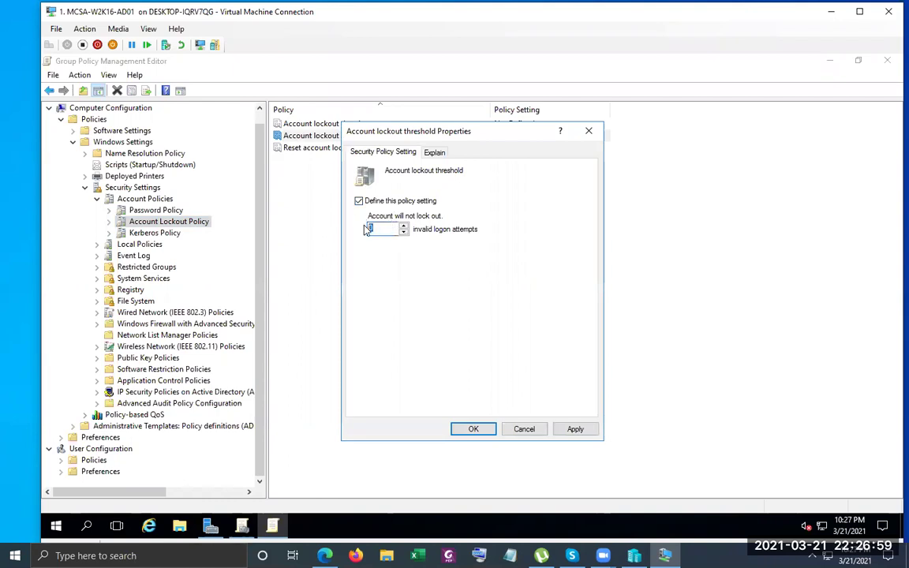
{"action": "type", "text": "3"}
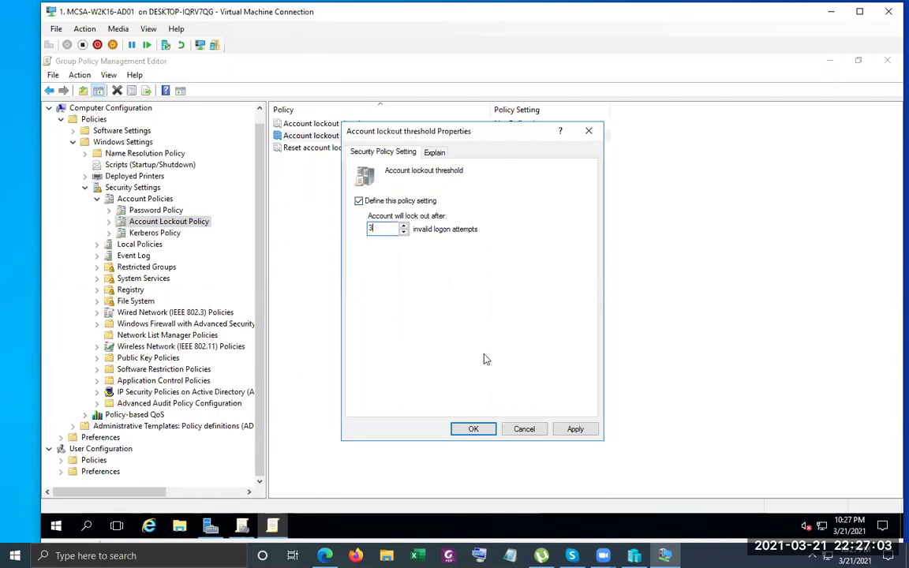
{"action": "left_click", "coordinate": [474, 429]}
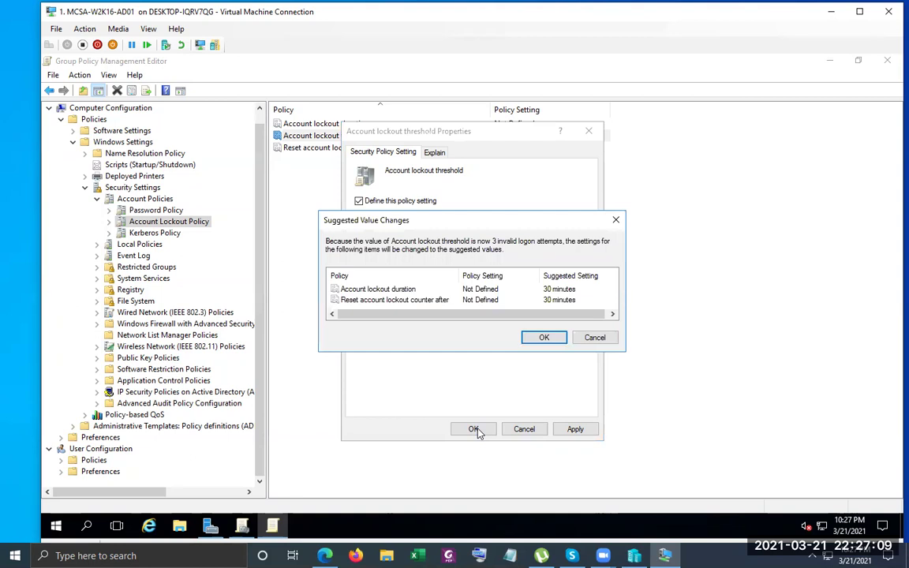
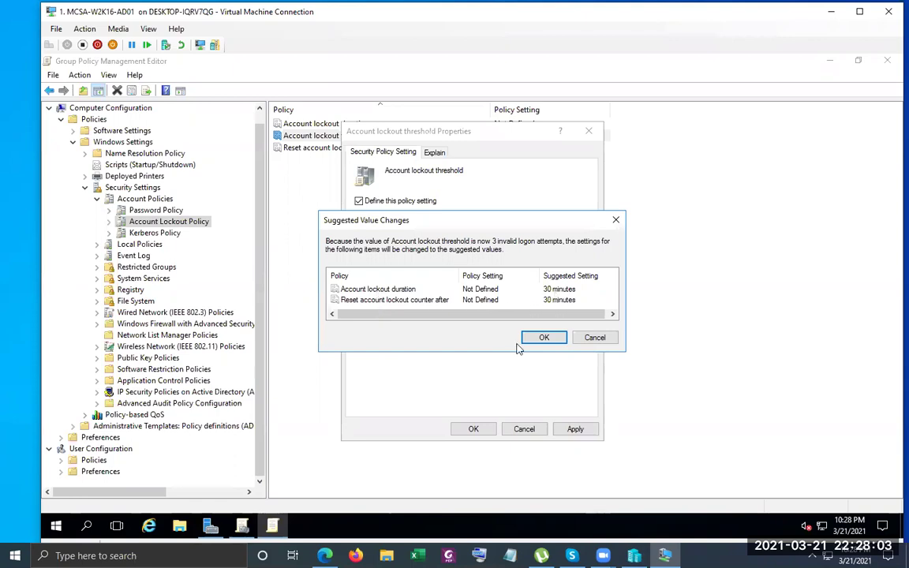
Step: Accept the suggested 30-minute lockout duration and counter reset for the 3-attempt threshold
{"action": "left_click", "coordinate": [542, 339]}
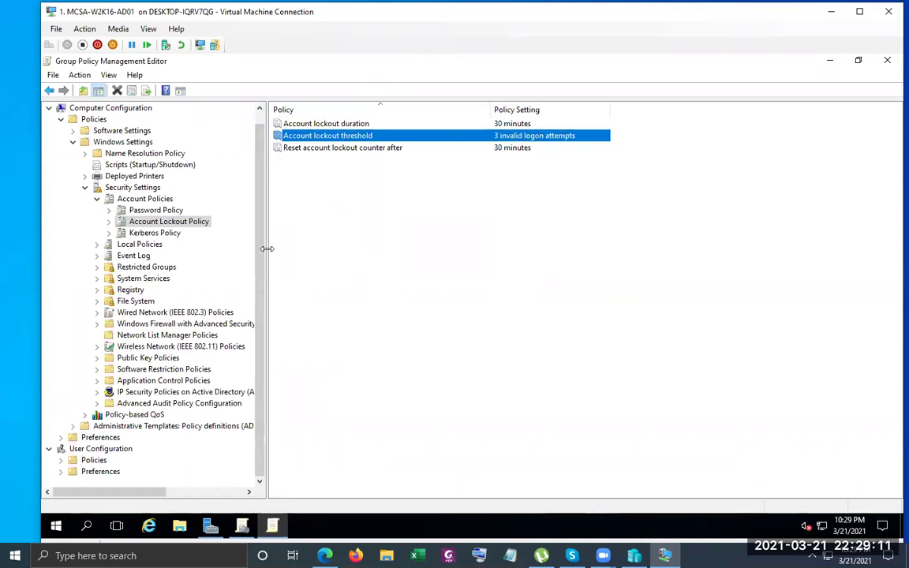
{"action": "left_click_drag", "start_coordinate": [265, 247], "coordinate": [277, 186]}
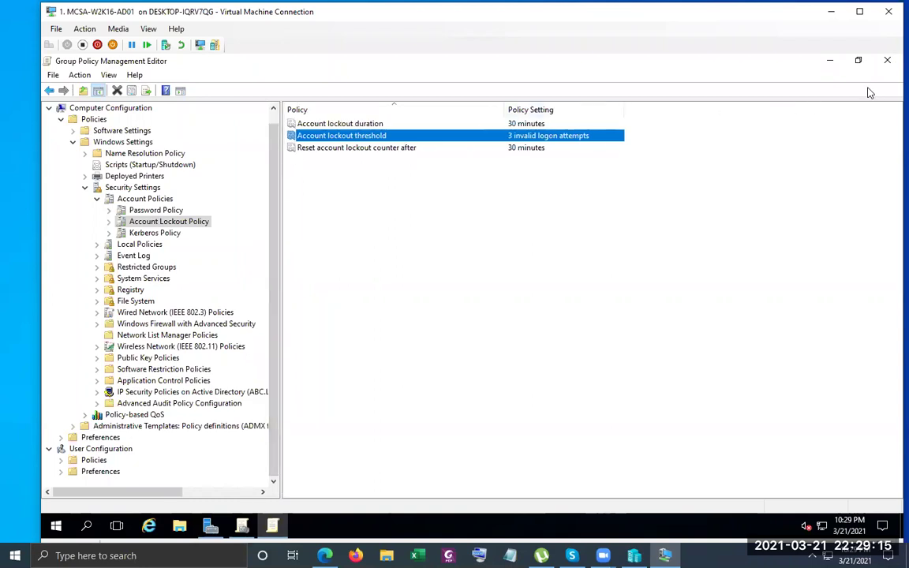
Step: Link AccountLockoutPolicy to abc.local, move it up to link order 1, and close the console
{"action": "left_click", "coordinate": [887, 60]}
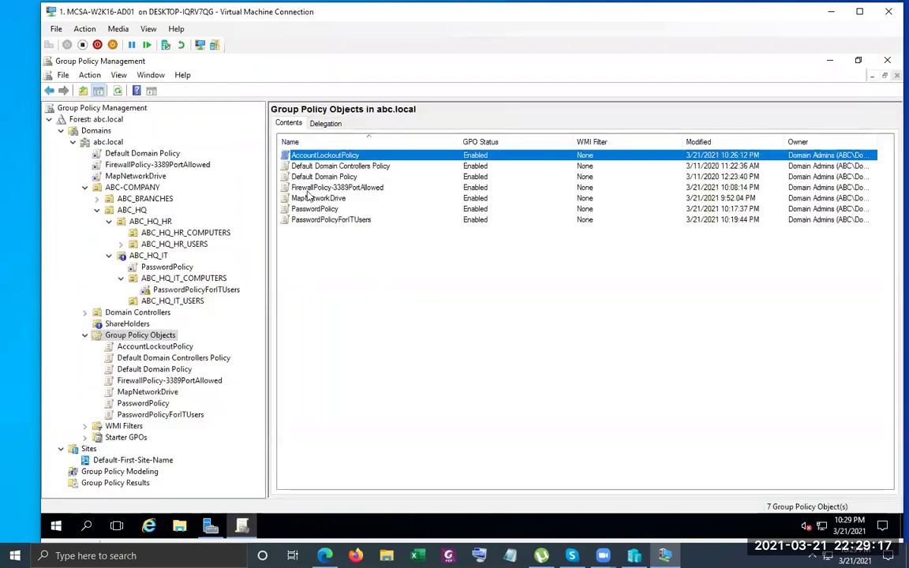
{"action": "left_click_drag", "start_coordinate": [321, 157], "coordinate": [101, 147]}
{"action": "left_click", "coordinate": [518, 318]}
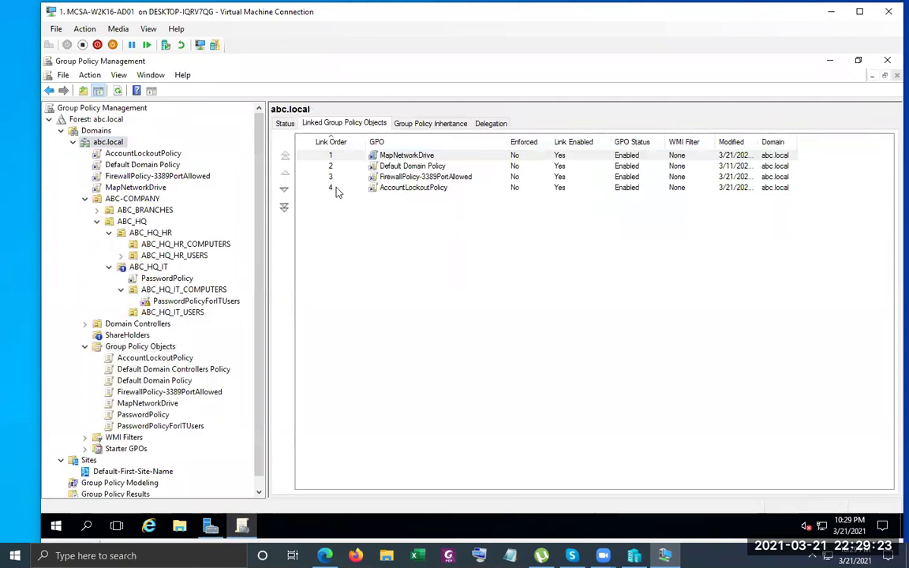
{"action": "left_click", "coordinate": [335, 189]}
{"action": "left_click", "coordinate": [286, 173]}
{"action": "left_click", "coordinate": [286, 172]}
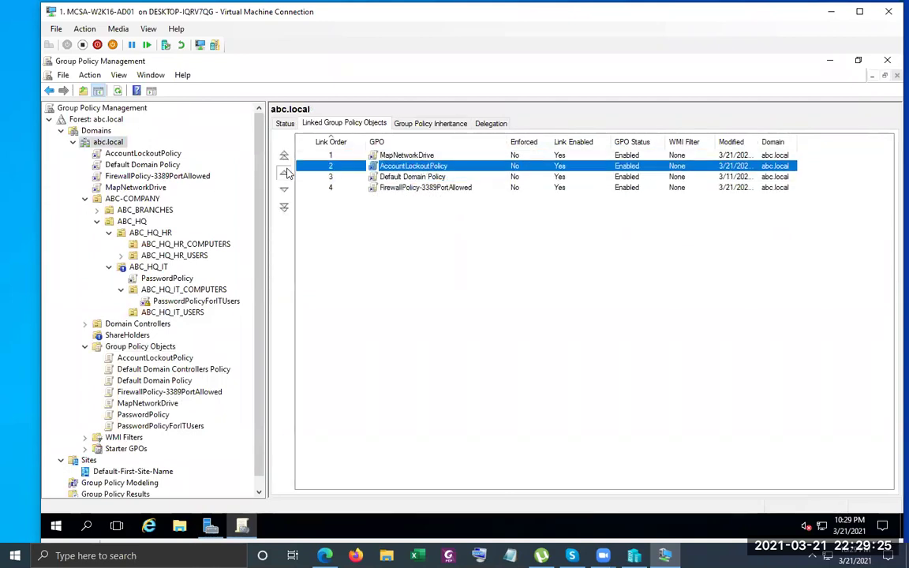
{"action": "left_click", "coordinate": [286, 172]}
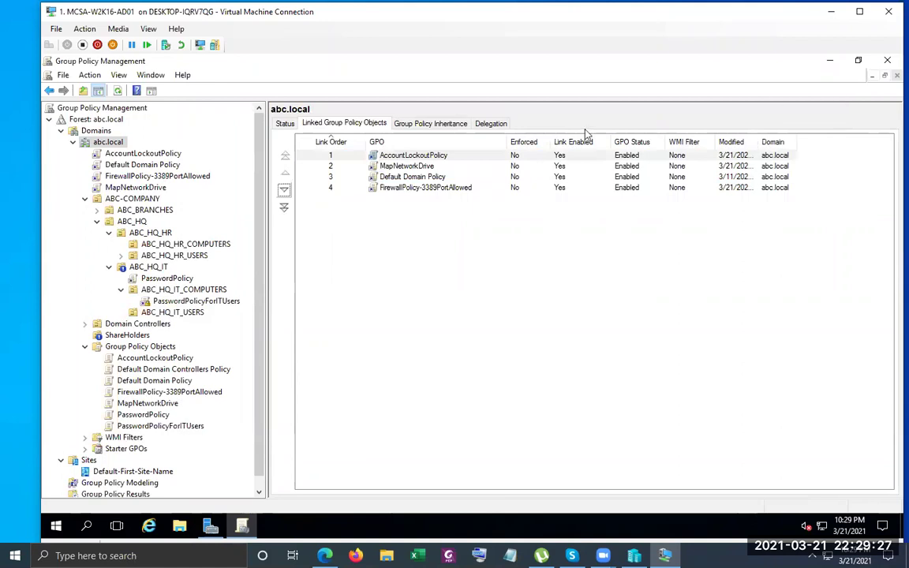
{"action": "left_click", "coordinate": [878, 62]}
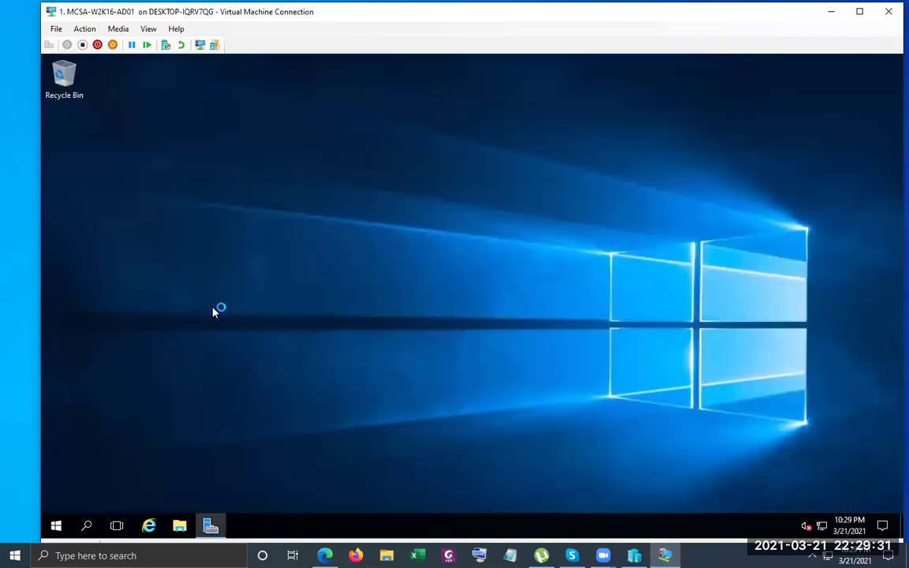
Step: Open a command prompt from the Run dialog, then return to Server Manager
{"action": "right_click", "coordinate": [65, 524]}
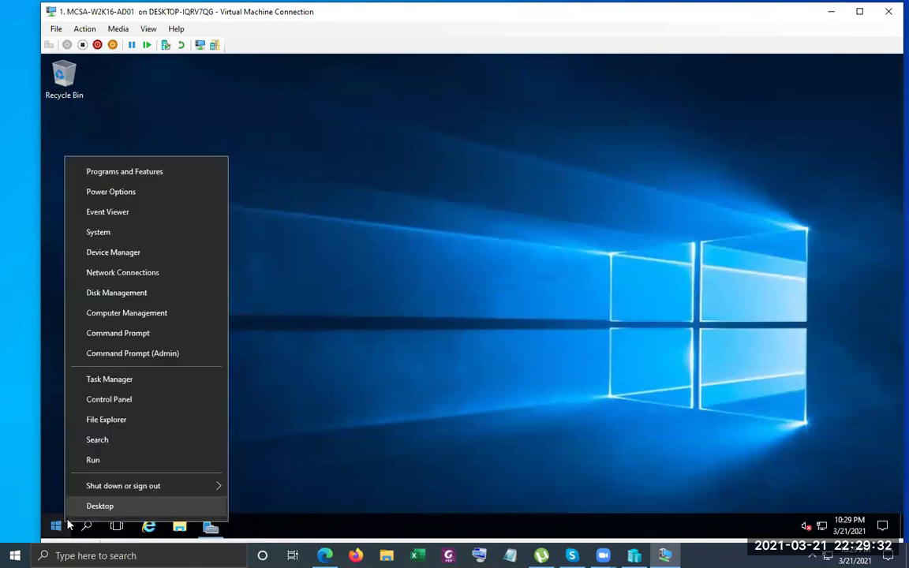
{"action": "left_click", "coordinate": [128, 458]}
{"action": "key", "text": "Return"}
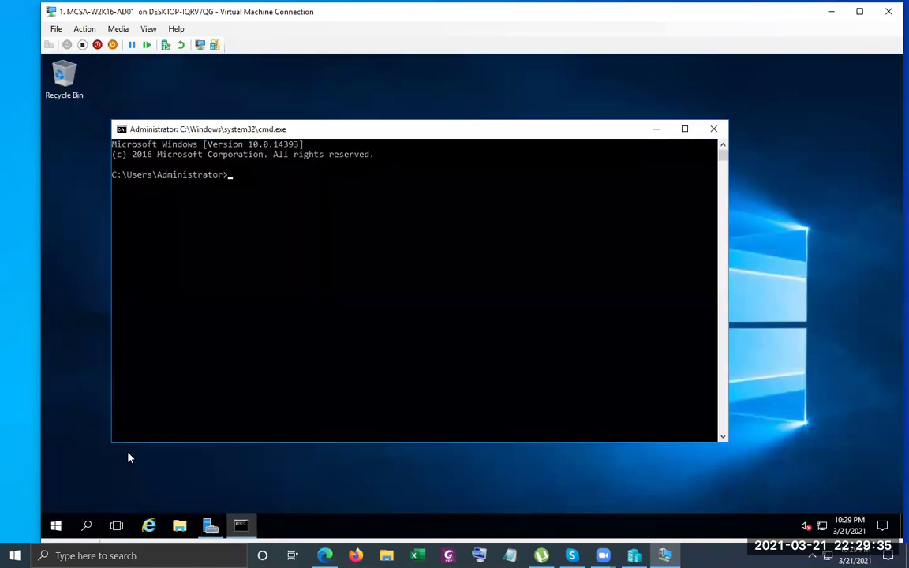
{"action": "type", "text": "ipconf"}
{"action": "key", "text": "BackSpace"}
{"action": "key", "text": "BackSpace"}
{"action": "key", "text": "BackSpace"}
{"action": "key", "text": "BackSpace"}
{"action": "key", "text": "BackSpace"}
{"action": "key", "text": "BackSpace"}
{"action": "left_click", "coordinate": [209, 526]}
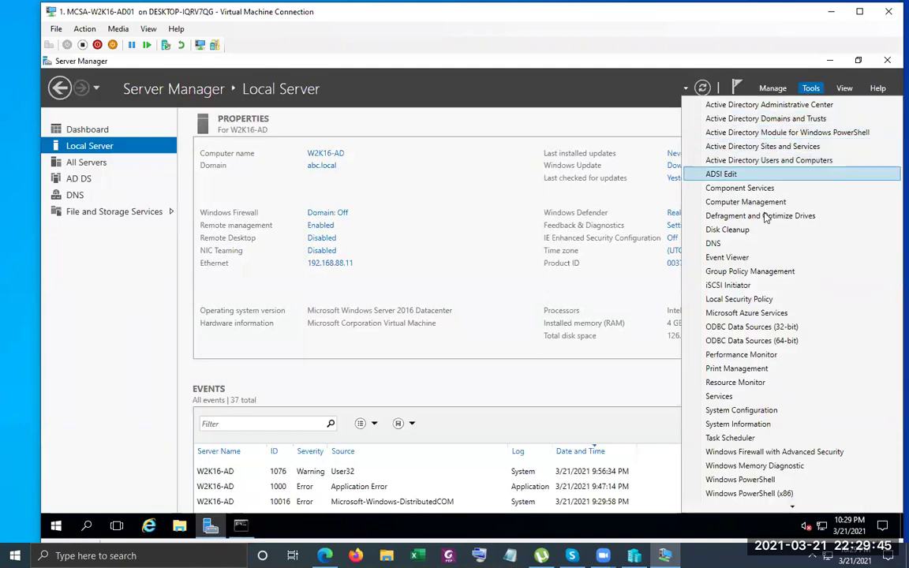
Step: Link the existing PasswordPolicy GPO to the abc.local domain
{"action": "left_click", "coordinate": [750, 271]}
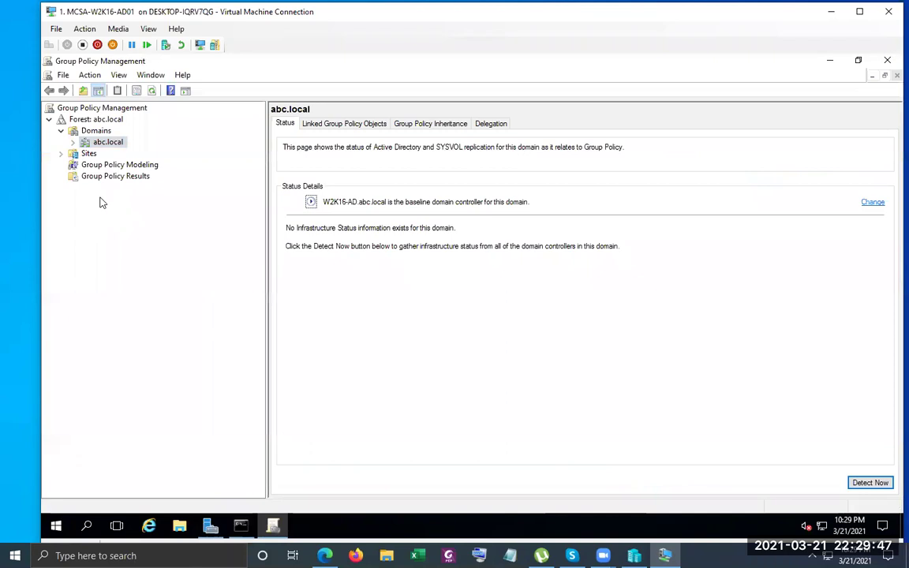
{"action": "double_click", "coordinate": [91, 142]}
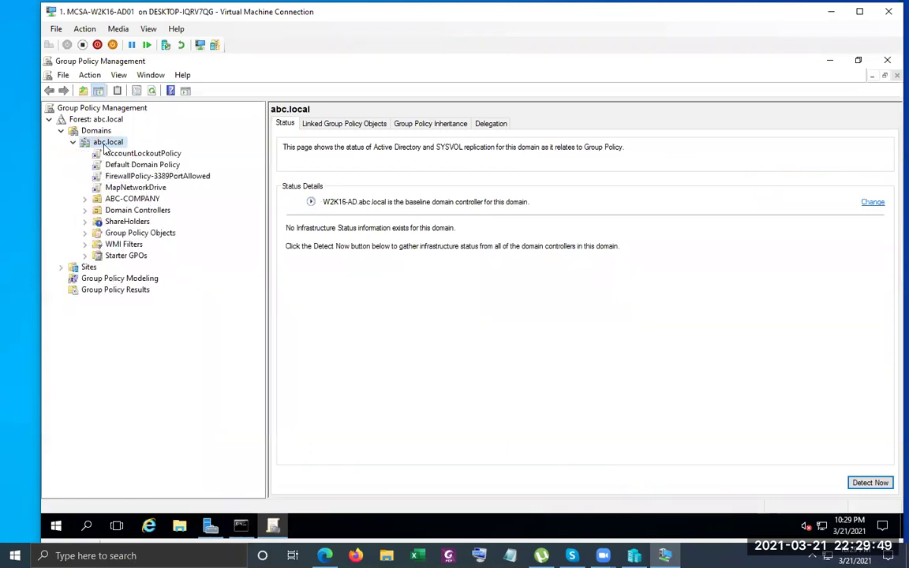
{"action": "right_click", "coordinate": [105, 142]}
{"action": "left_click", "coordinate": [175, 166]}
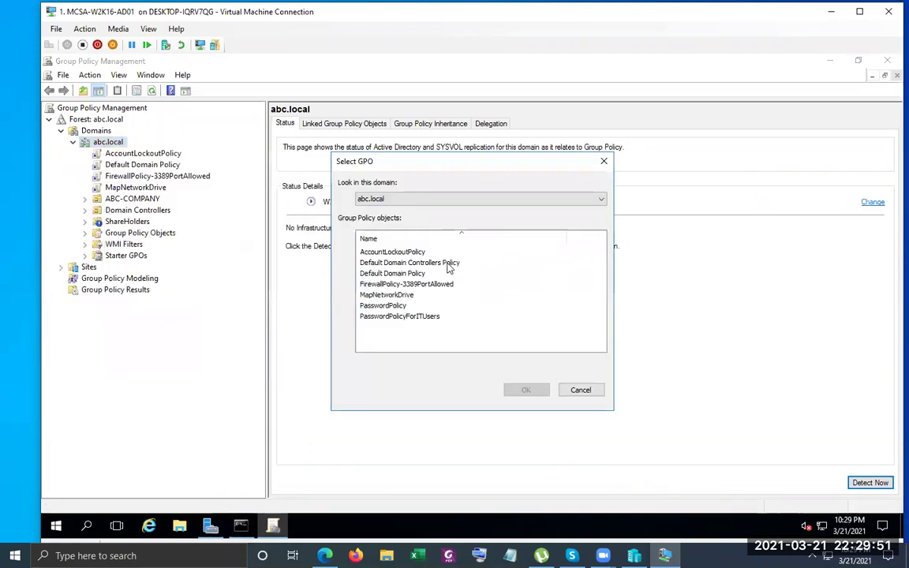
{"action": "double_click", "coordinate": [394, 307]}
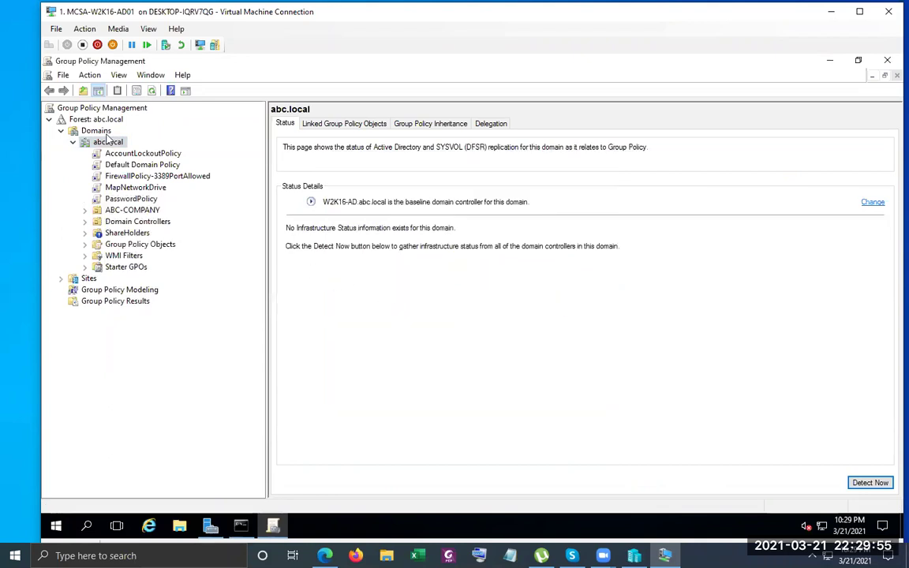
Step: Move PasswordPolicy up to link order 2 and close Group Policy Management
{"action": "left_click", "coordinate": [366, 124]}
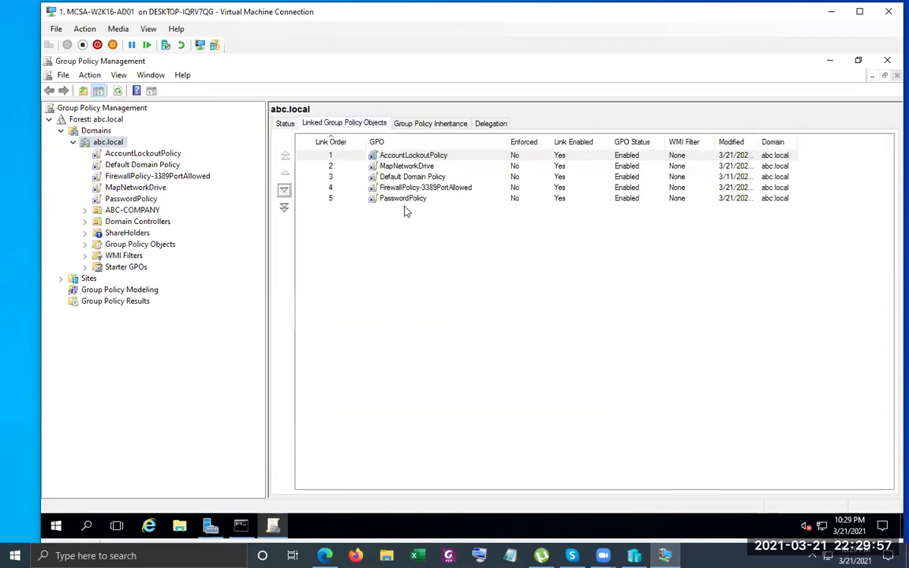
{"action": "left_click", "coordinate": [404, 198]}
{"action": "left_click", "coordinate": [285, 174]}
{"action": "left_click", "coordinate": [285, 174]}
{"action": "left_click", "coordinate": [285, 173]}
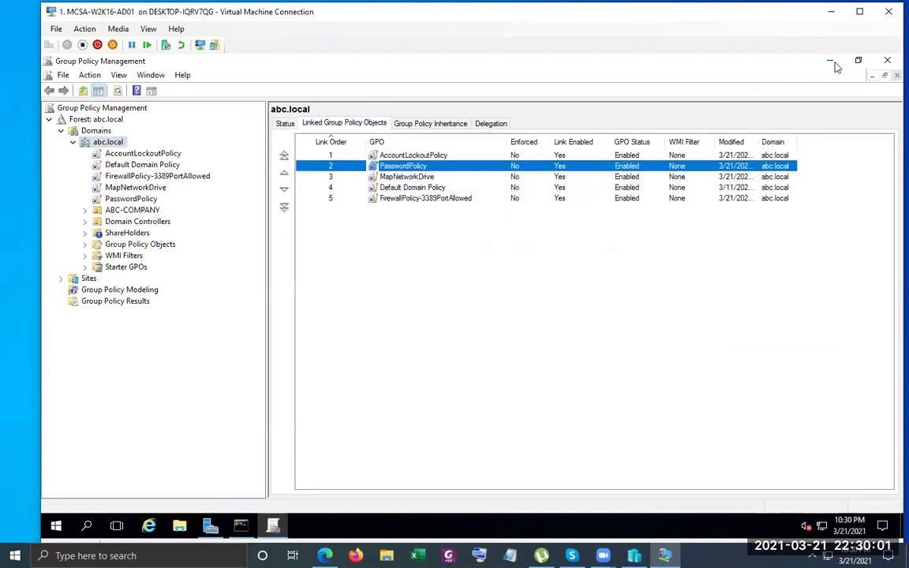
{"action": "left_click", "coordinate": [887, 61]}
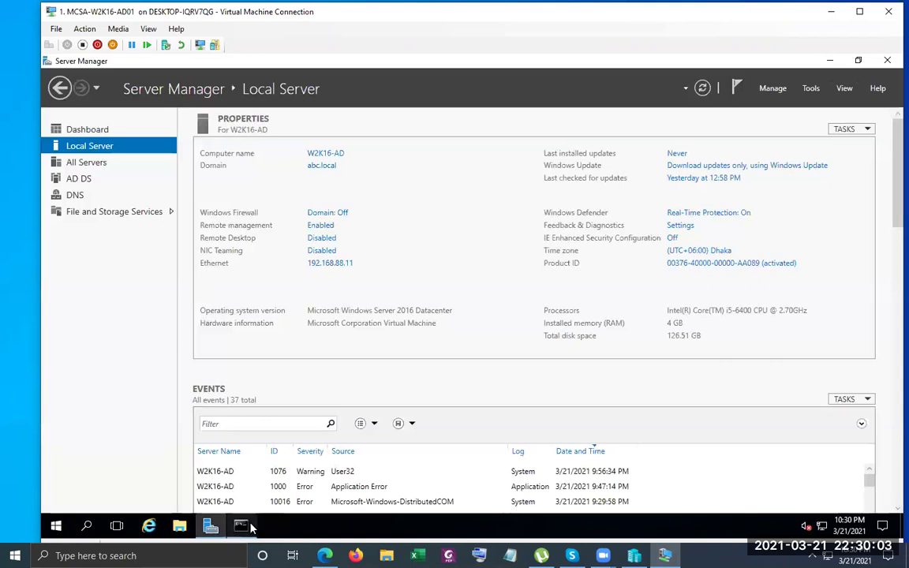
Step: Run gpupdate /force and close the command prompt once both policy updates complete
{"action": "left_click", "coordinate": [241, 525]}
{"action": "type", "text": "gp"}
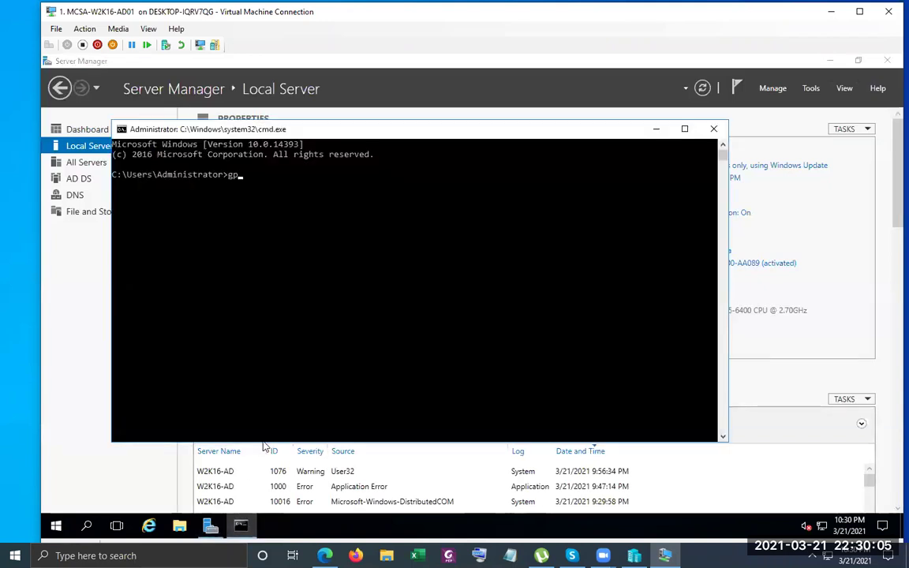
{"action": "type", "text": "update /force"}
{"action": "key", "text": "Return"}
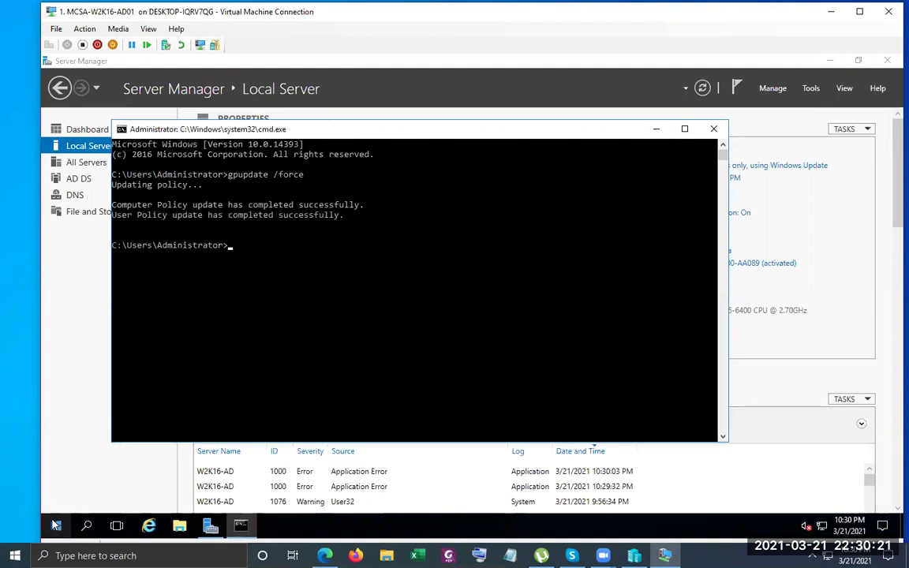
{"action": "left_click", "coordinate": [713, 129]}
{"action": "left_click", "coordinate": [811, 87]}
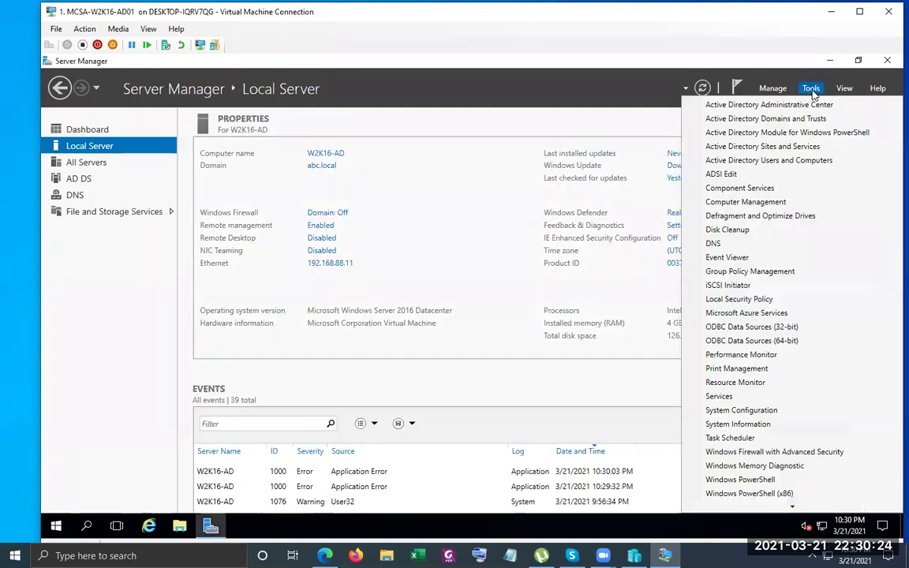
Step: In Active Directory Users and Computers, start a new user in ABC_HQ_HR > ABC_HQ_HR_USERS
{"action": "left_click", "coordinate": [771, 159]}
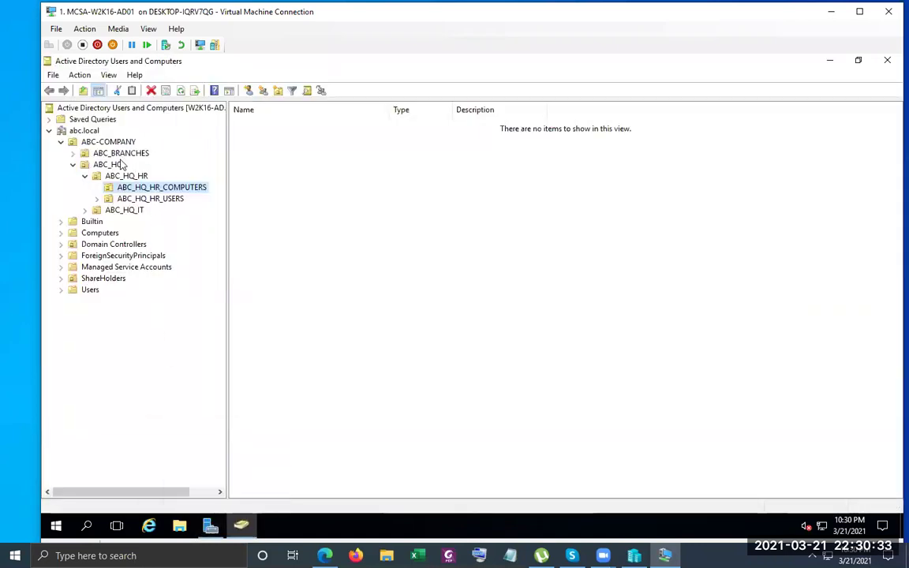
{"action": "left_click", "coordinate": [125, 176]}
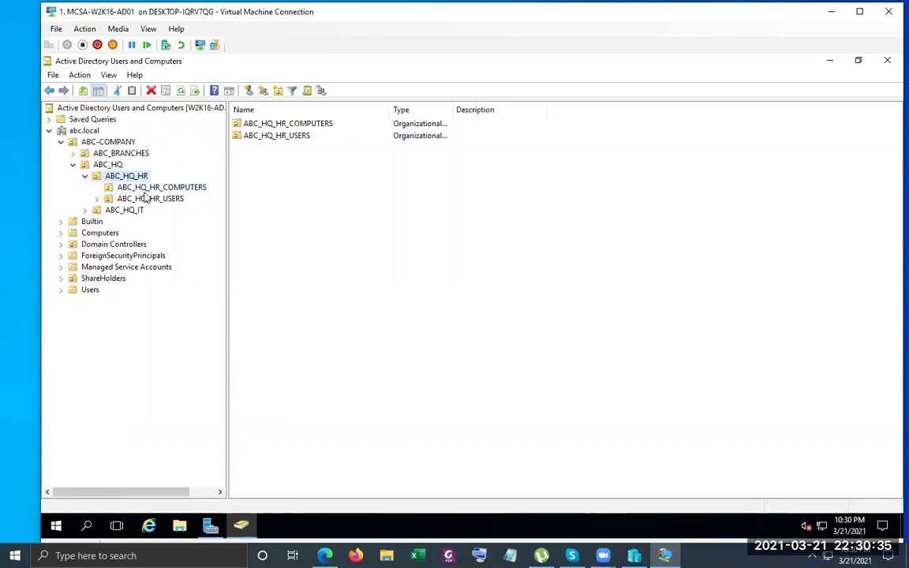
{"action": "left_click", "coordinate": [145, 200]}
{"action": "right_click", "coordinate": [145, 201]}
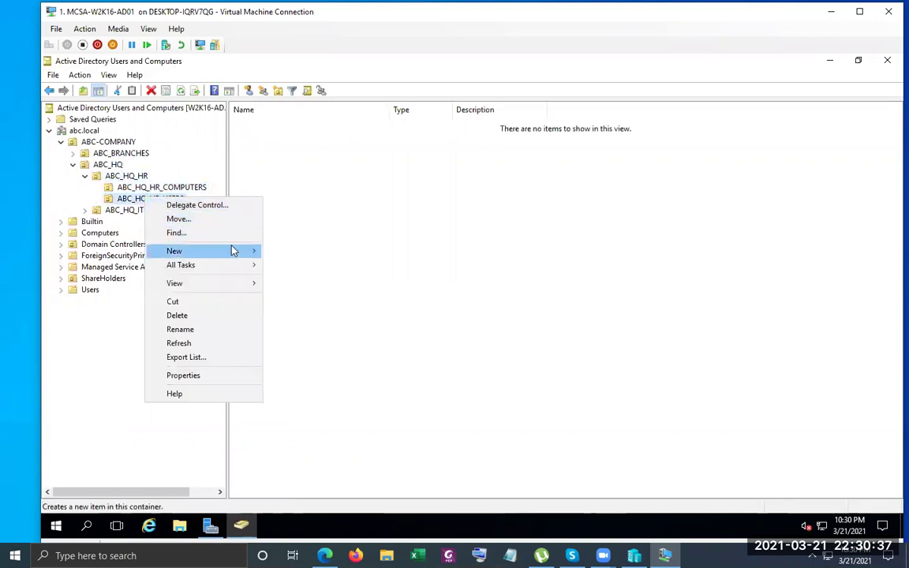
{"action": "mouse_move", "coordinate": [234, 250]}
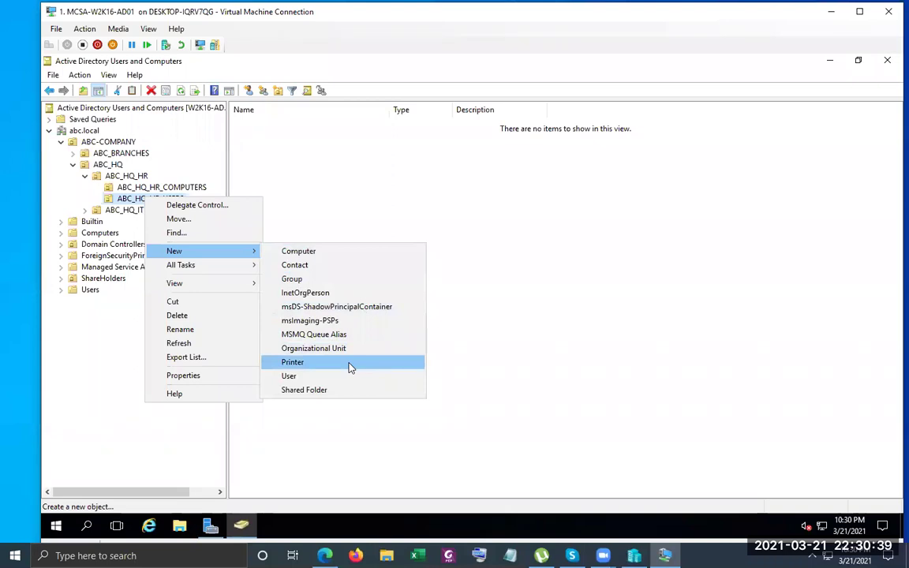
{"action": "left_click", "coordinate": [402, 376]}
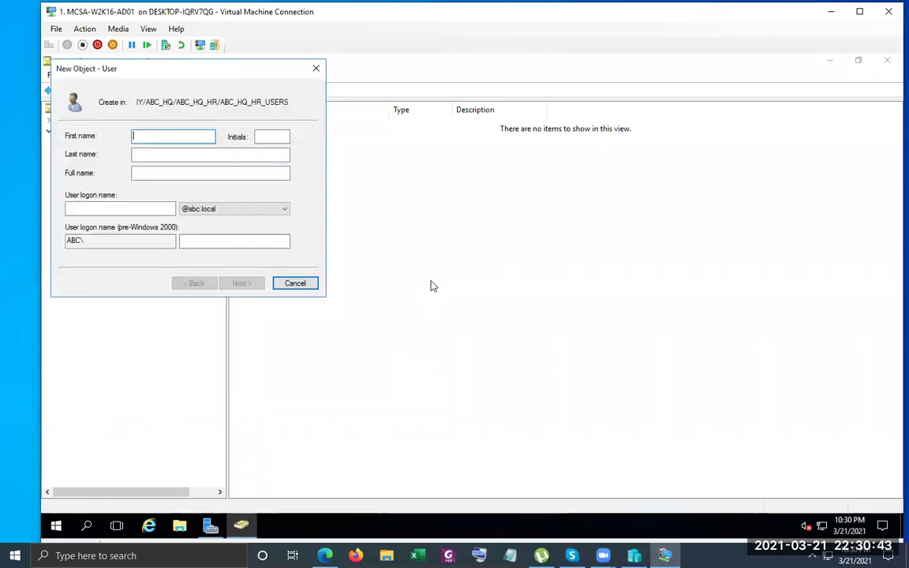
Step: Enter the new user's first name, last name and logon name, then advance to the password page
{"action": "type", "text": "H"}
{"action": "key", "text": "BackSpace"}
{"action": "key", "text": "Tab"}
{"action": "key", "text": "Tab"}
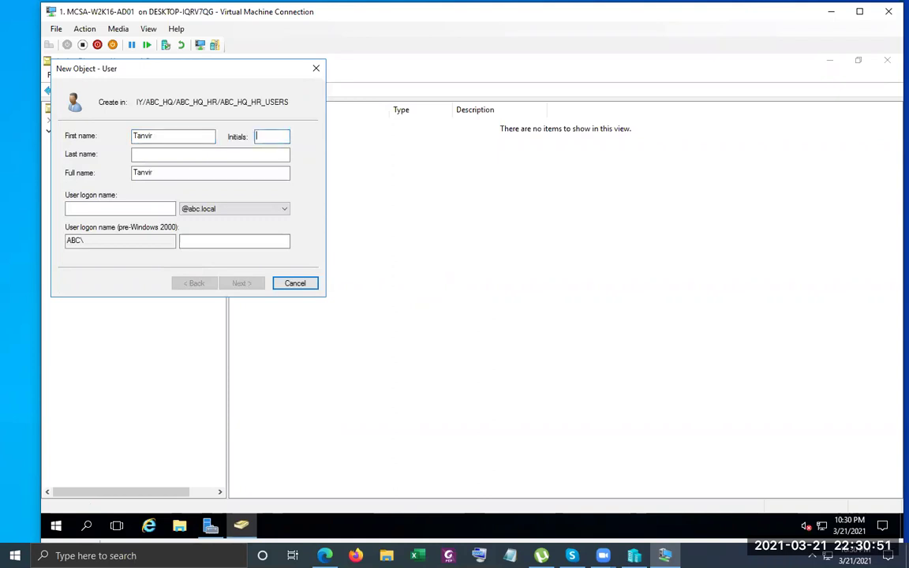
{"action": "left_click", "coordinate": [120, 208]}
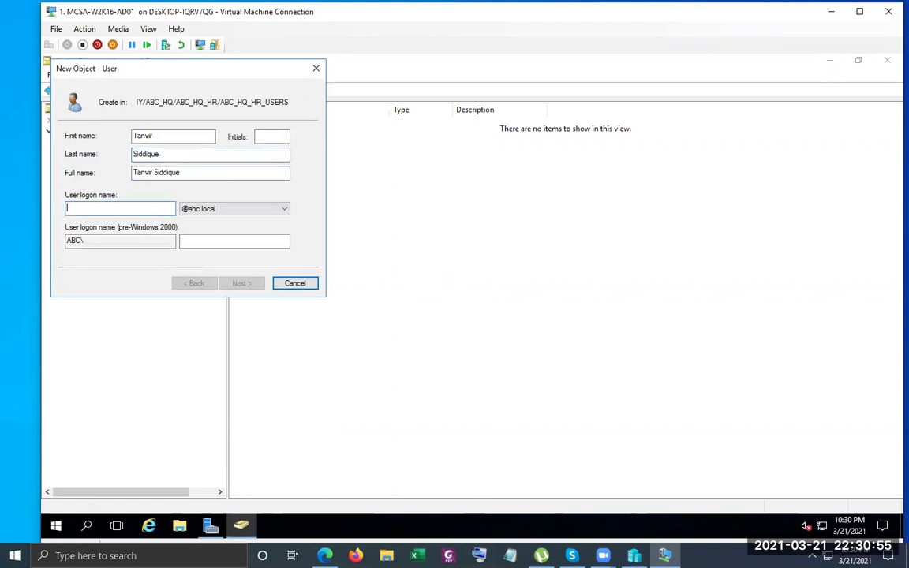
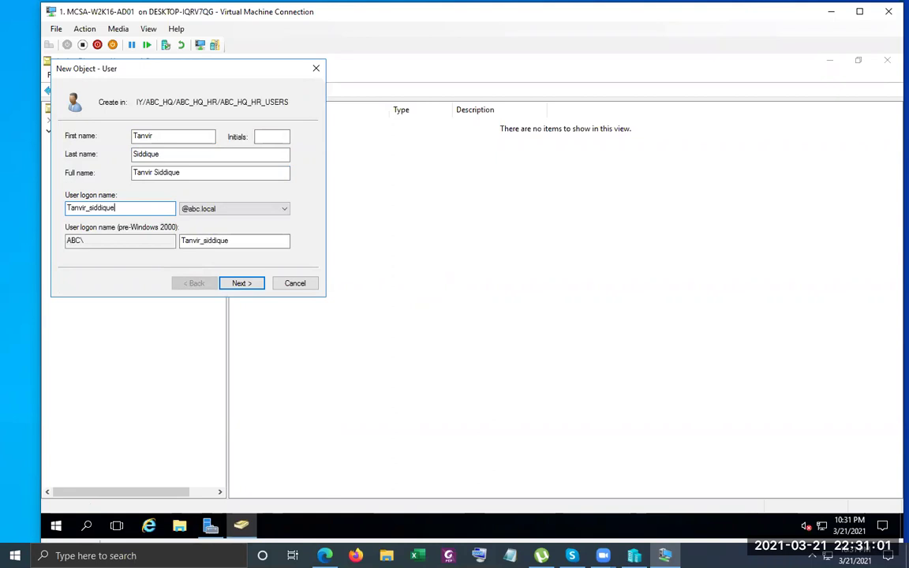
{"action": "key", "text": "Return"}
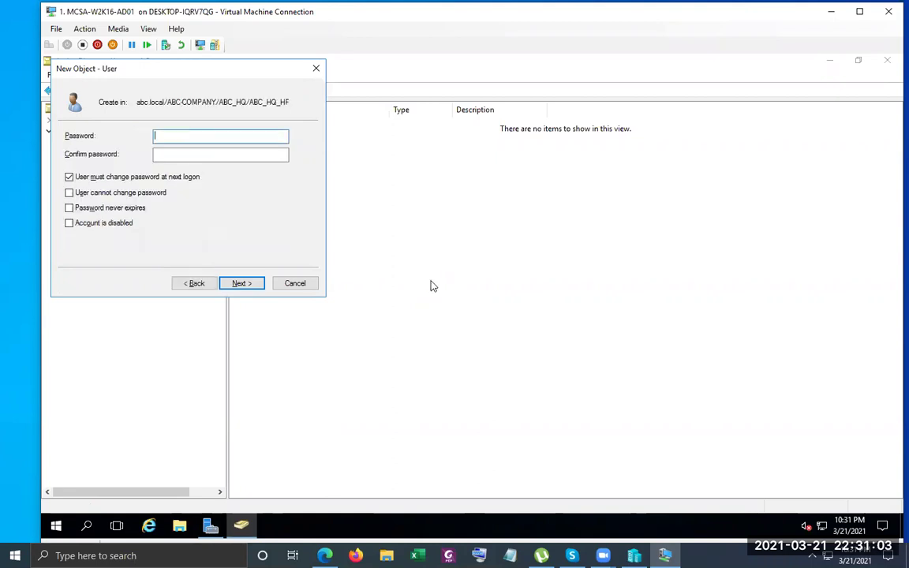
Step: Clear 'must change password', tick 'cannot change password' and 'never expires', and enter the password
{"action": "left_click", "coordinate": [107, 177]}
{"action": "left_click", "coordinate": [105, 192]}
{"action": "left_click", "coordinate": [110, 209]}
{"action": "left_click", "coordinate": [182, 137]}
{"action": "type", "text": "Pa$$w0rd1"}
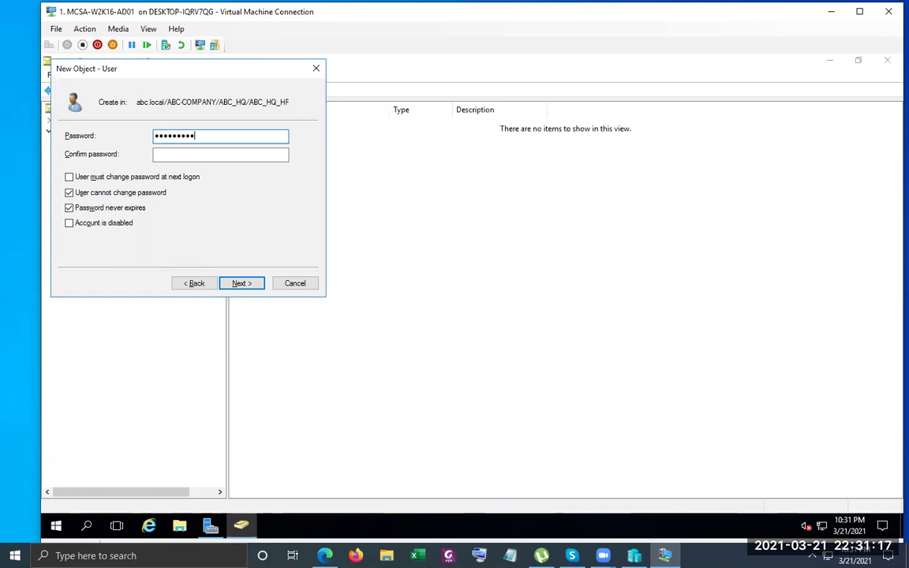
{"action": "key", "text": "BackSpace"}
{"action": "key", "text": "BackSpace"}
{"action": "key", "text": "Tab"}
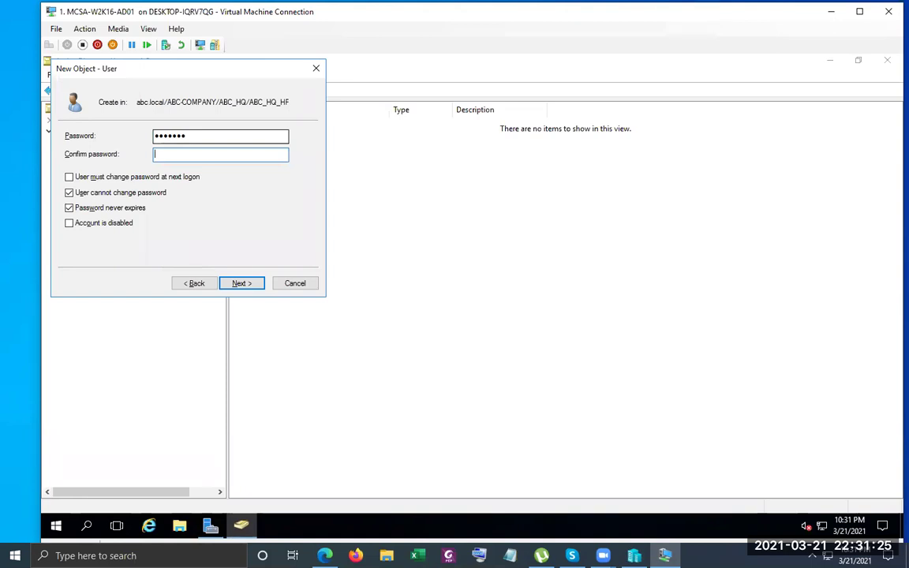
{"action": "type", "text": "Abc@123"}
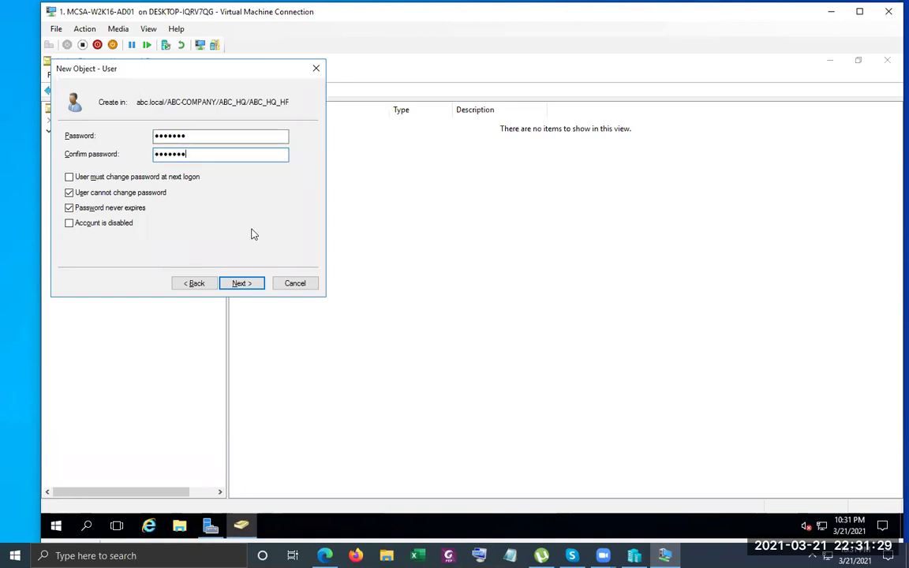
Step: Try to finish, then correct the password after the policy and mismatch errors
{"action": "left_click", "coordinate": [234, 290]}
{"action": "left_click", "coordinate": [234, 290]}
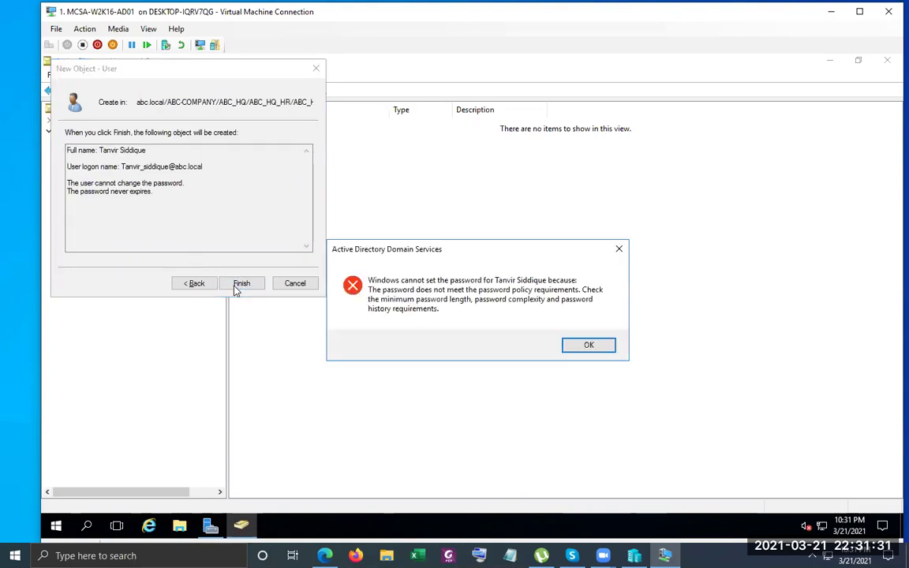
{"action": "left_click", "coordinate": [598, 350]}
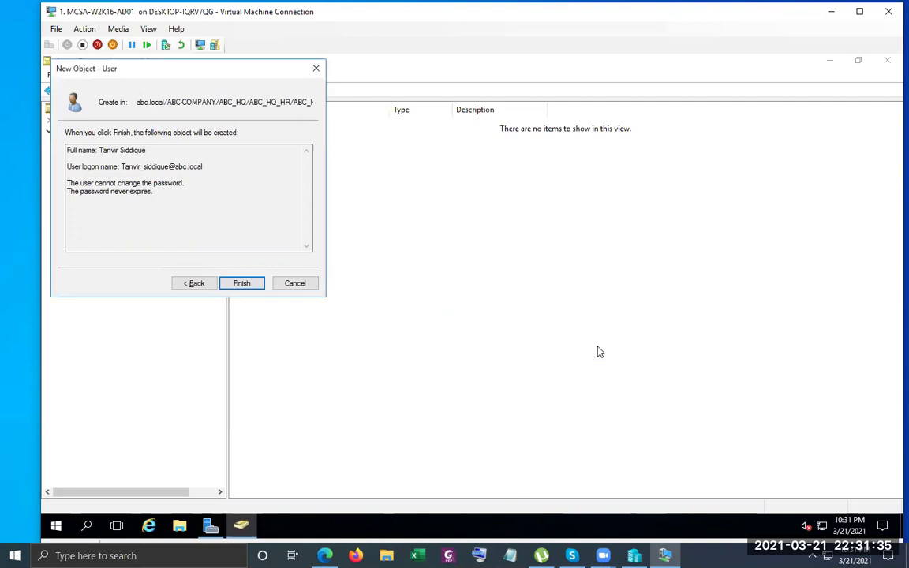
{"action": "left_click", "coordinate": [197, 283]}
{"action": "left_click", "coordinate": [203, 136]}
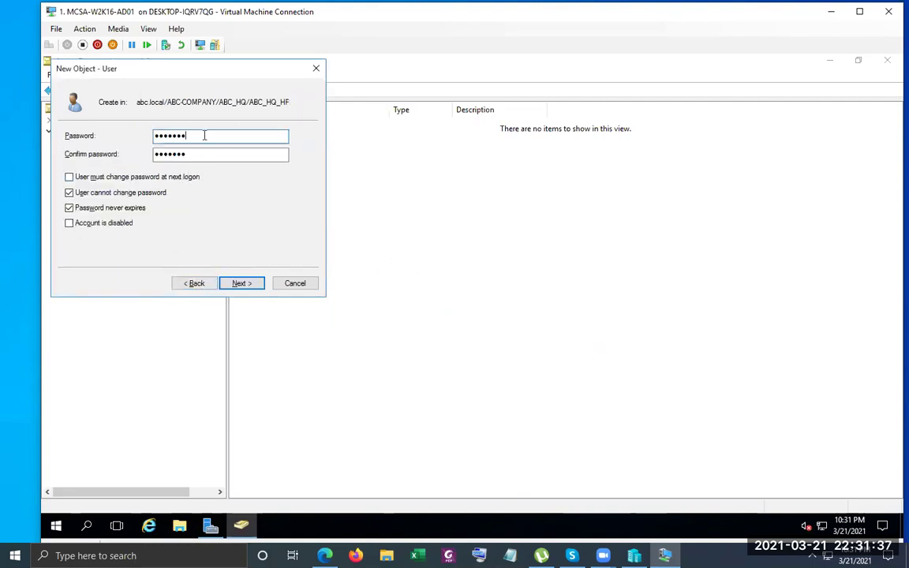
{"action": "type", "text": "••"}
{"action": "left_click", "coordinate": [232, 155]}
{"action": "type", "text": "•"}
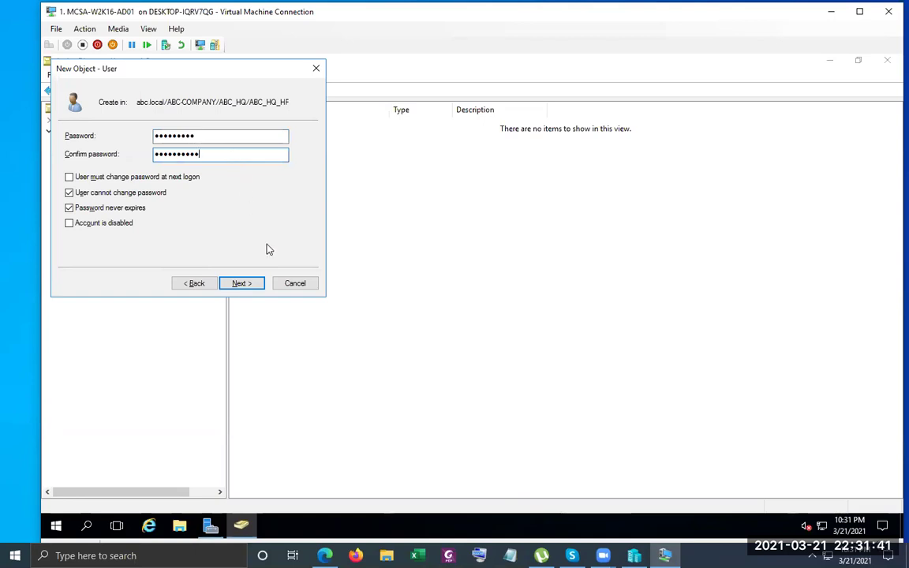
{"action": "left_click", "coordinate": [257, 286]}
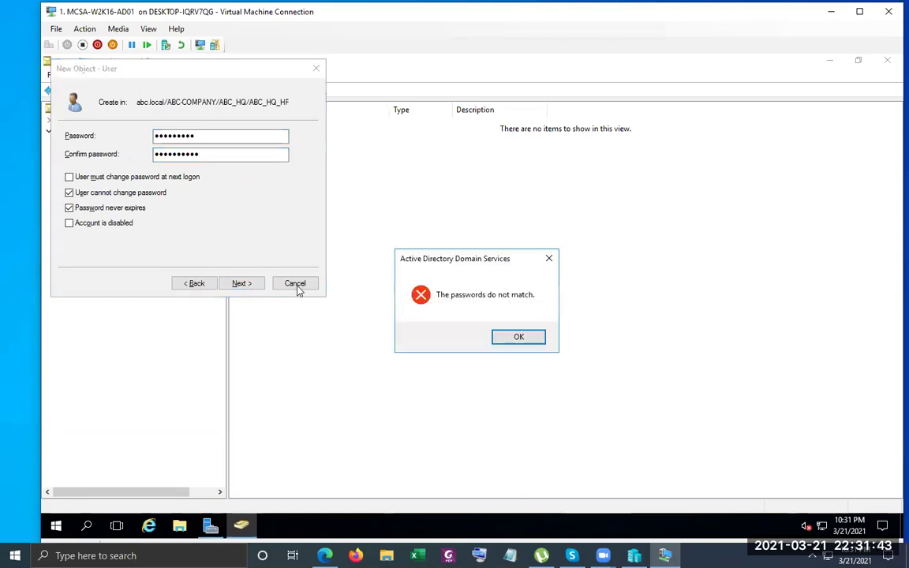
{"action": "left_click", "coordinate": [524, 337]}
Step: Re-enter and confirm the password, finish creating the user, and select the new account
{"action": "type", "text": "••••••"}
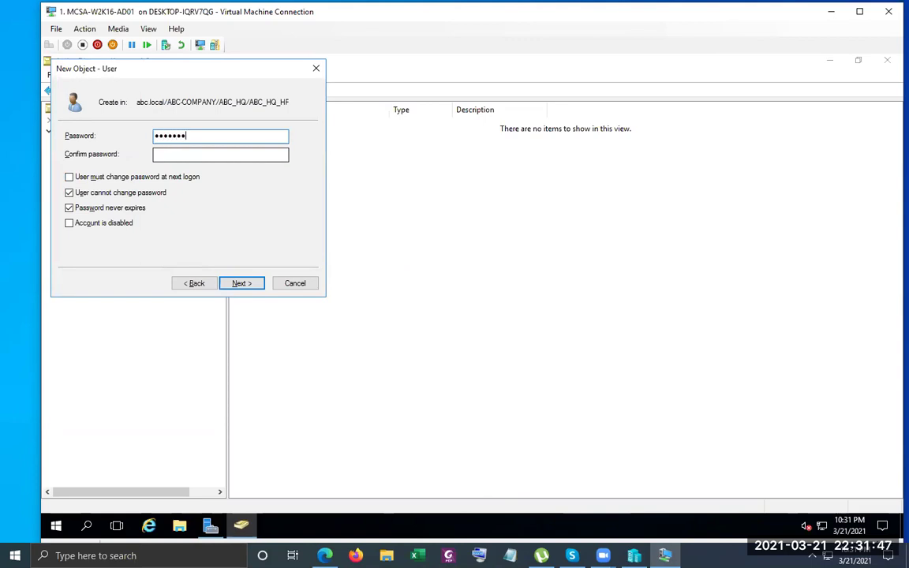
{"action": "left_click", "coordinate": [221, 155]}
{"action": "type", "text": "•••••••••"}
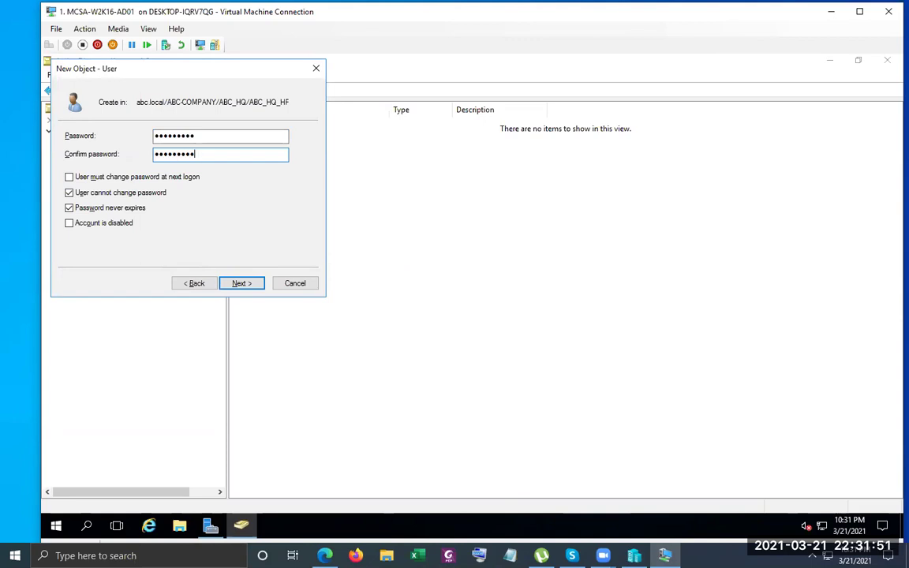
{"action": "key", "text": "Return"}
{"action": "key", "text": "Return"}
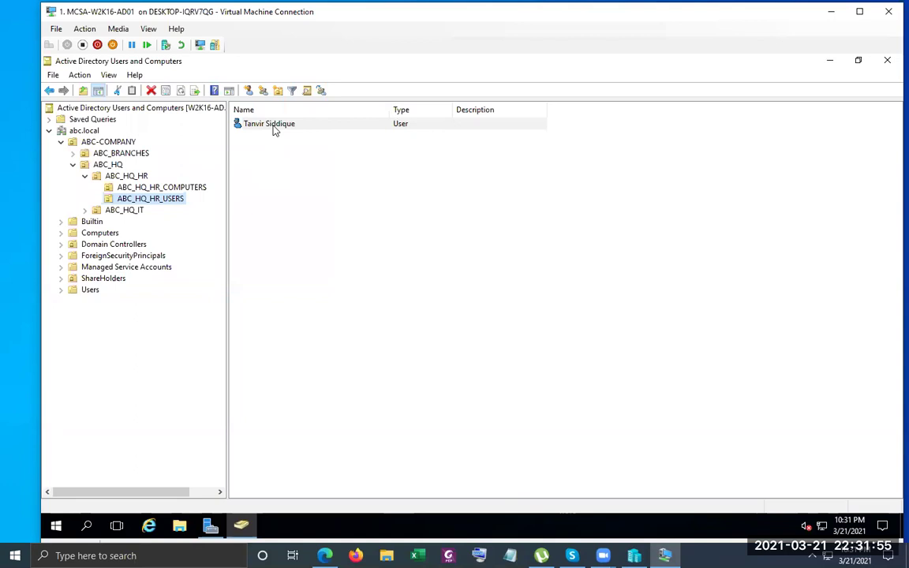
{"action": "left_click", "coordinate": [273, 129]}
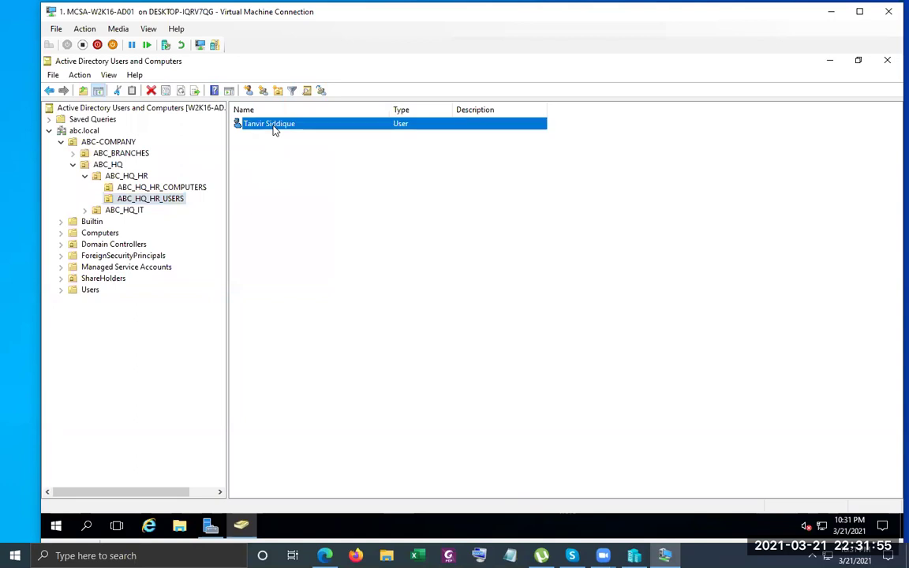
Step: Launch Group Policy Management from Server Manager, then minimise both consoles
{"action": "left_click", "coordinate": [346, 183]}
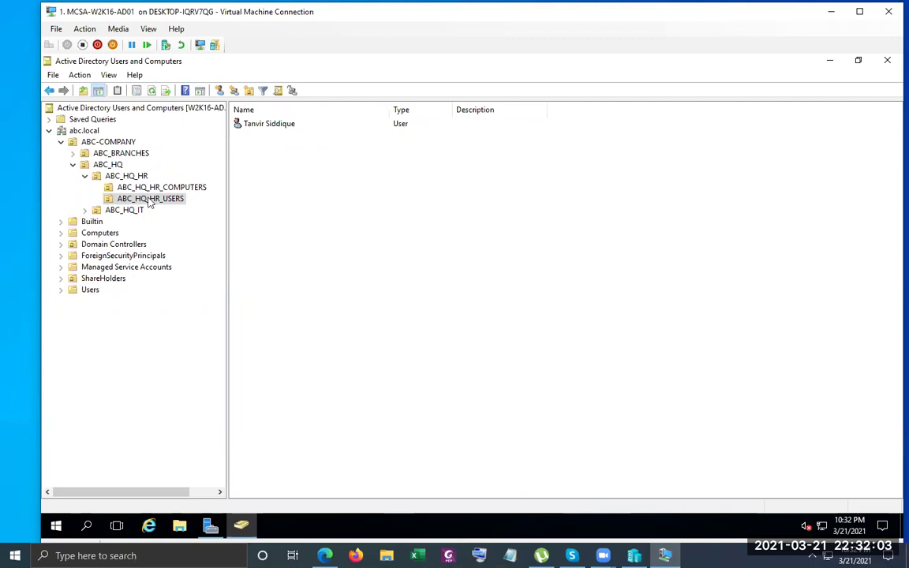
{"action": "left_click", "coordinate": [210, 526]}
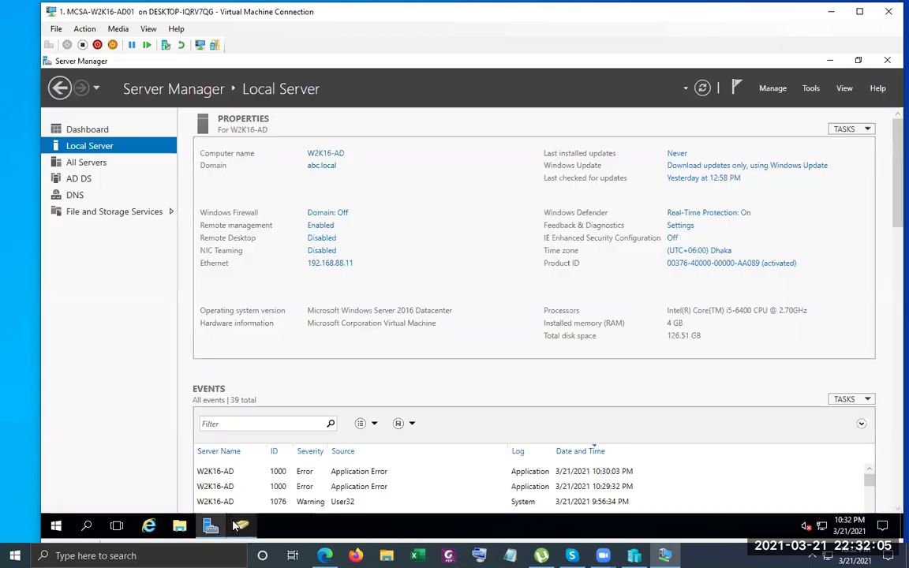
{"action": "left_click", "coordinate": [811, 89]}
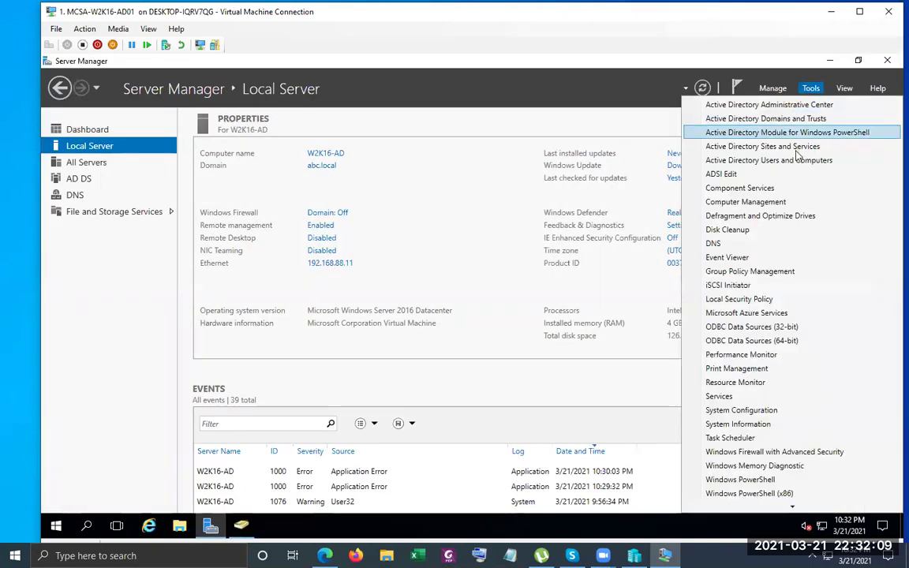
{"action": "left_click", "coordinate": [575, 228]}
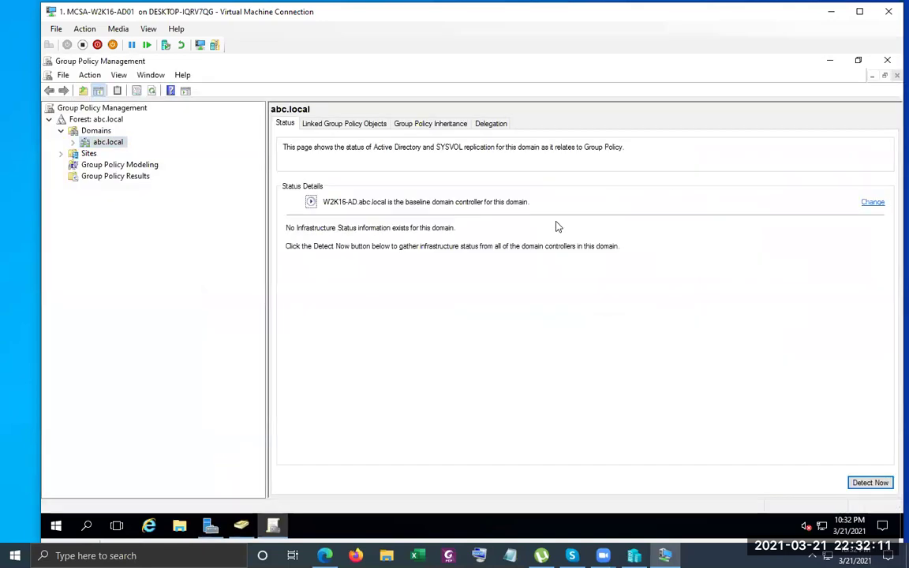
{"action": "left_click", "coordinate": [829, 61]}
{"action": "left_click", "coordinate": [829, 61]}
Step: Refresh the desktop and bring up the power-user quick menu
{"action": "right_click", "coordinate": [275, 180]}
{"action": "left_click", "coordinate": [318, 218]}
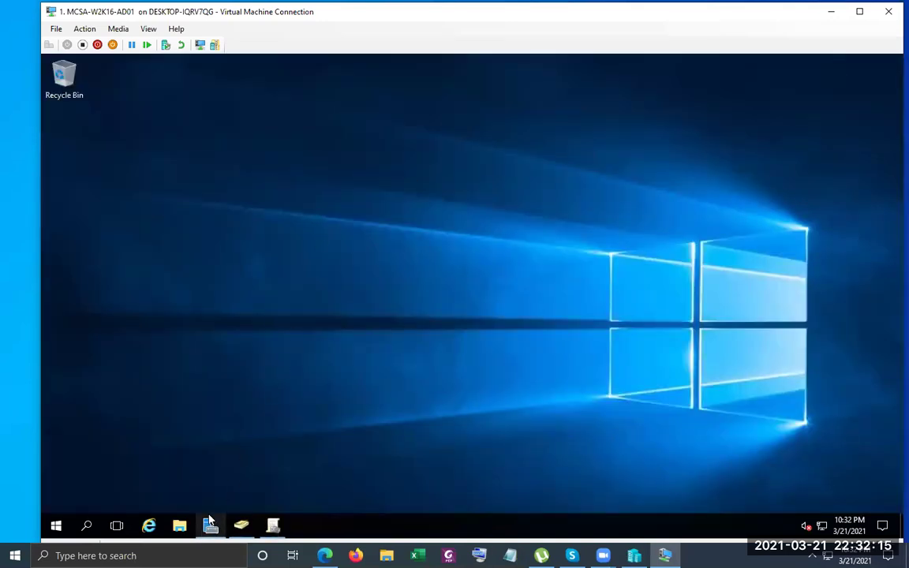
{"action": "mouse_move", "coordinate": [220, 519]}
{"action": "right_click", "coordinate": [56, 525]}
Step: Launch Paint with mspaint and fill the canvas with light lavender
{"action": "left_click", "coordinate": [122, 465]}
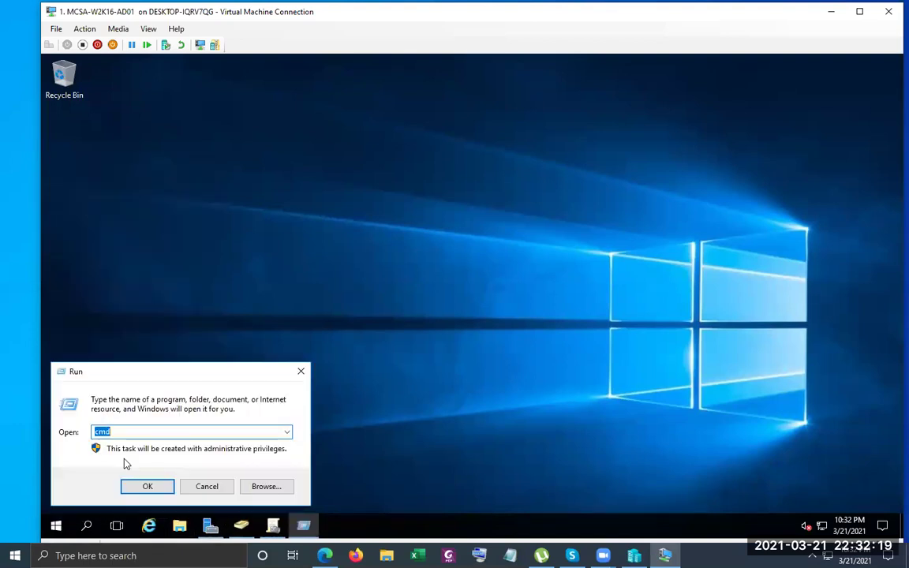
{"action": "type", "text": "mspaint"}
{"action": "key", "text": "Return"}
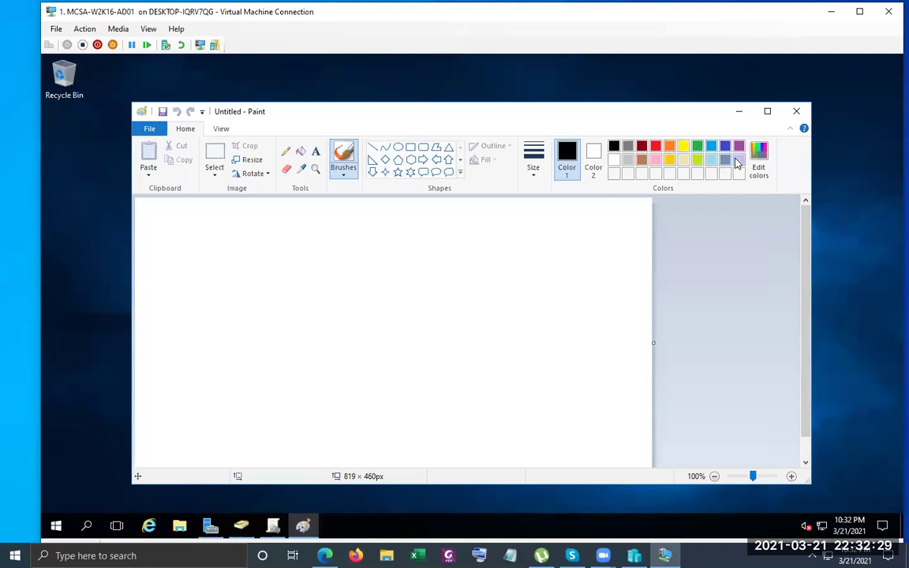
{"action": "left_click", "coordinate": [738, 160]}
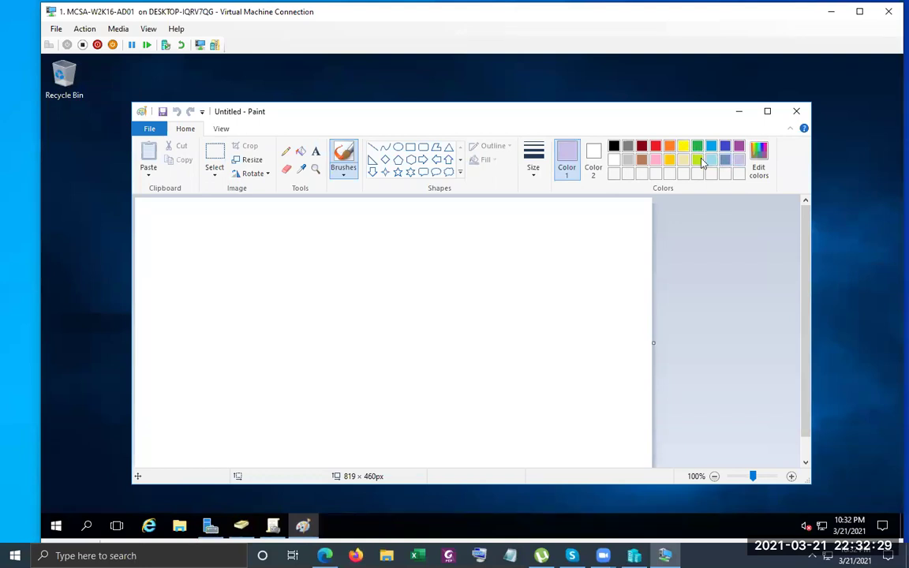
{"action": "left_click", "coordinate": [305, 155]}
{"action": "left_click", "coordinate": [328, 229]}
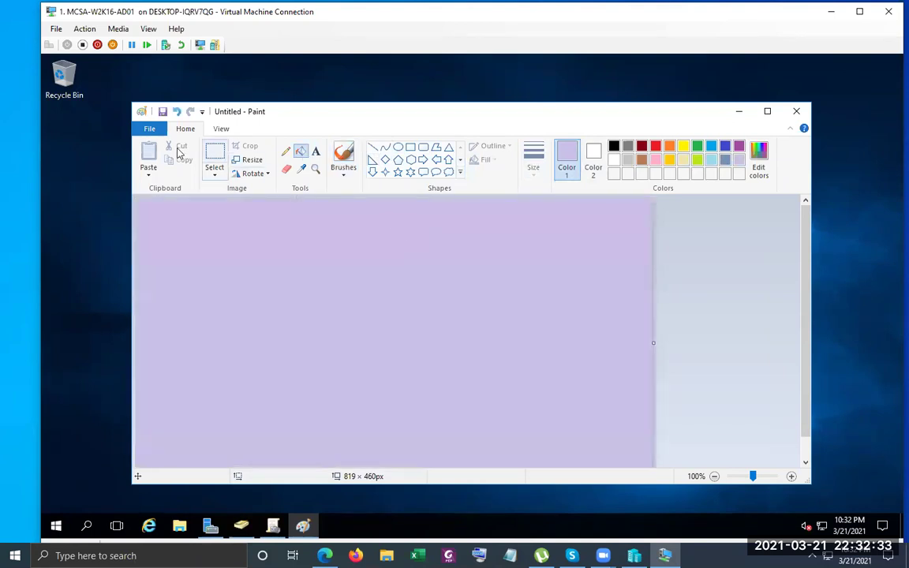
Step: Save the image as WallPaper in C:\New folder and close Paint
{"action": "left_click", "coordinate": [150, 130]}
{"action": "left_click", "coordinate": [192, 234]}
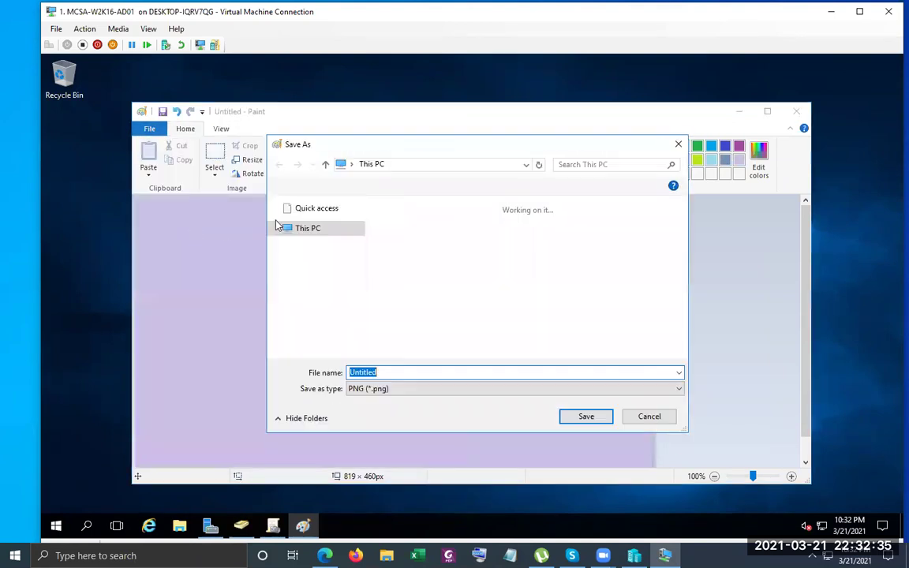
{"action": "left_click", "coordinate": [304, 309]}
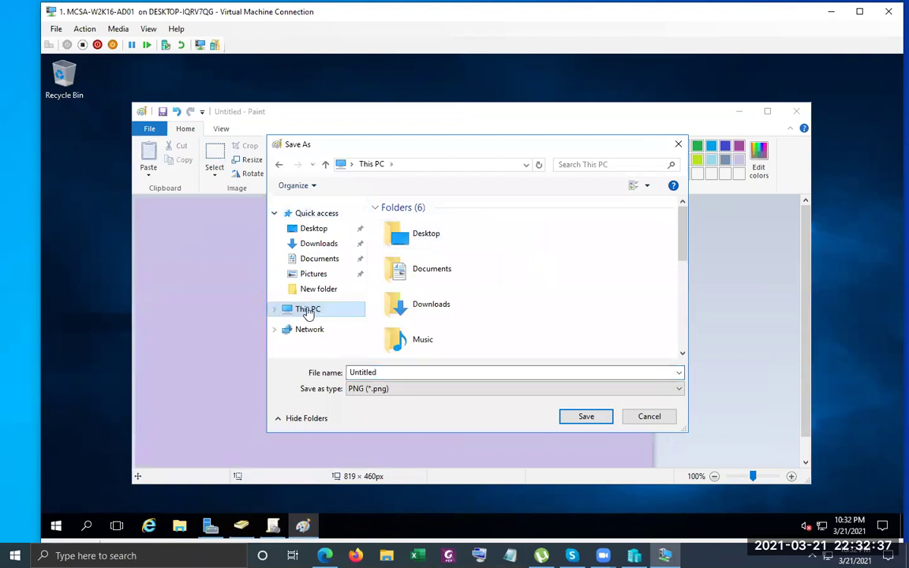
{"action": "left_click", "coordinate": [461, 289]}
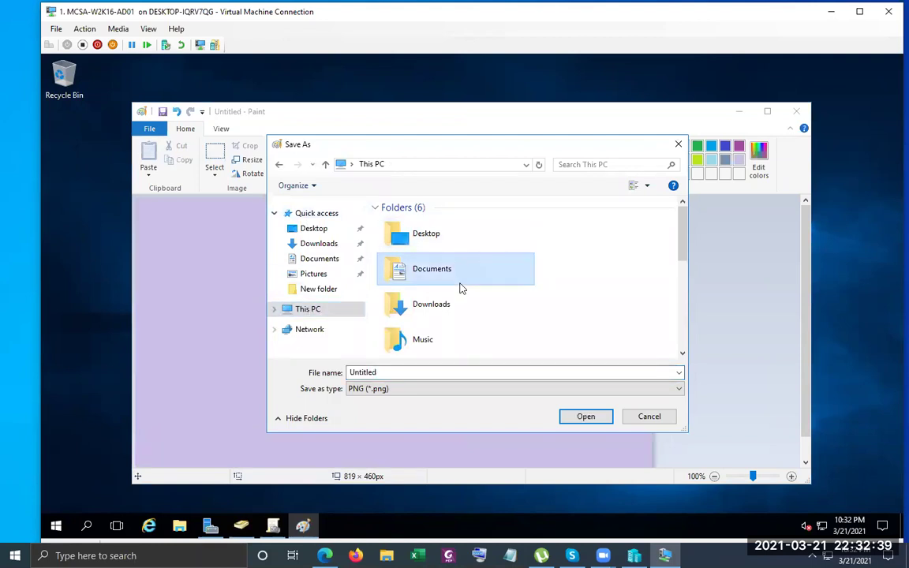
{"action": "left_click", "coordinate": [347, 308]}
{"action": "scroll", "coordinate": [683, 253], "scroll_direction": "down", "scroll_amount": 5}
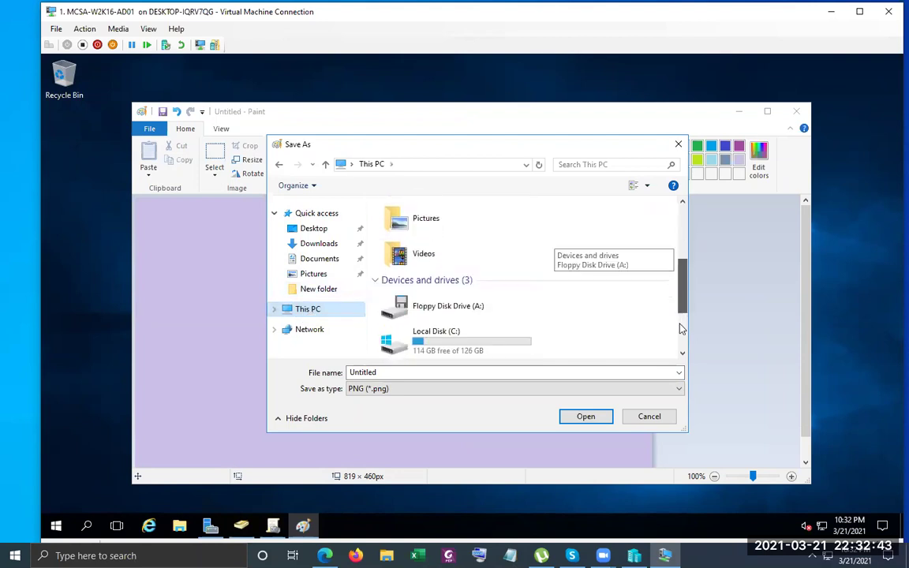
{"action": "double_click", "coordinate": [456, 269]}
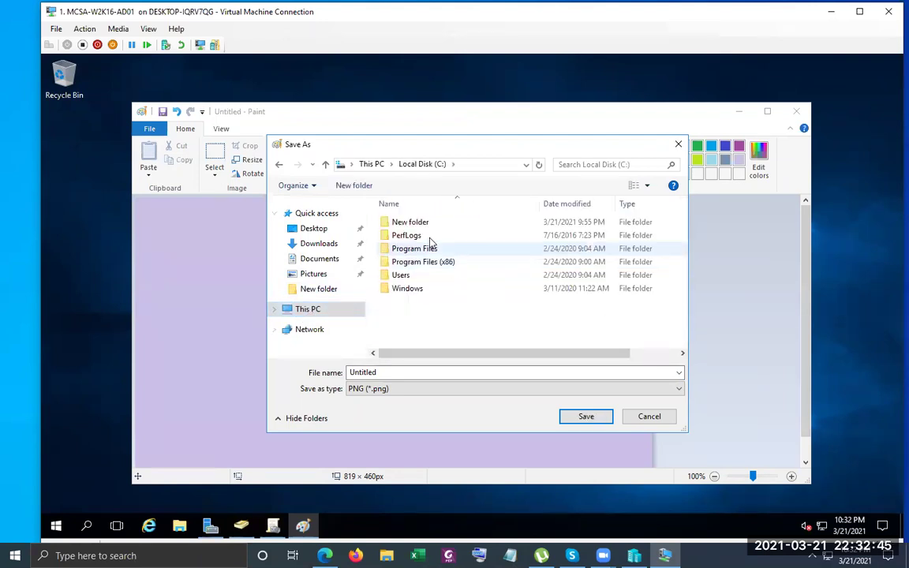
{"action": "double_click", "coordinate": [411, 222]}
{"action": "left_click", "coordinate": [403, 372]}
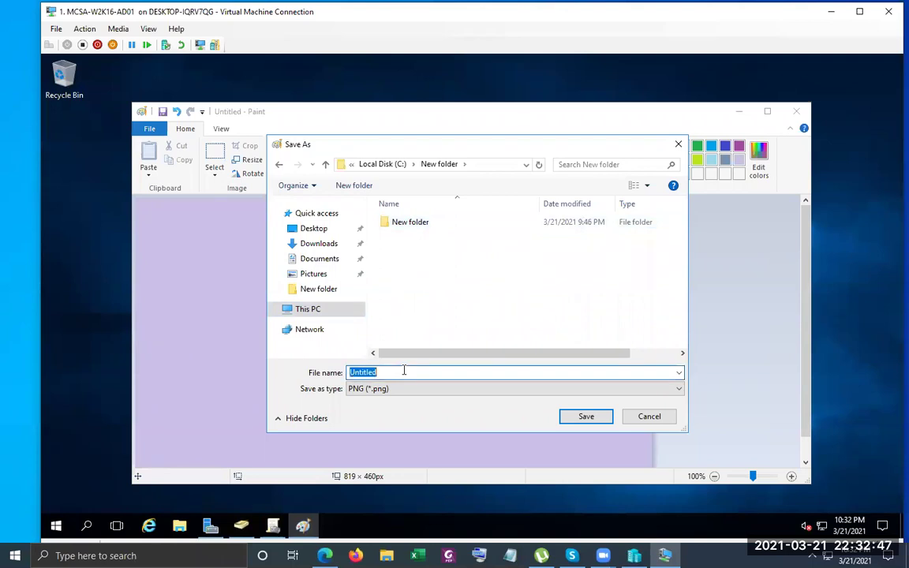
{"action": "type", "text": "WallPaper"}
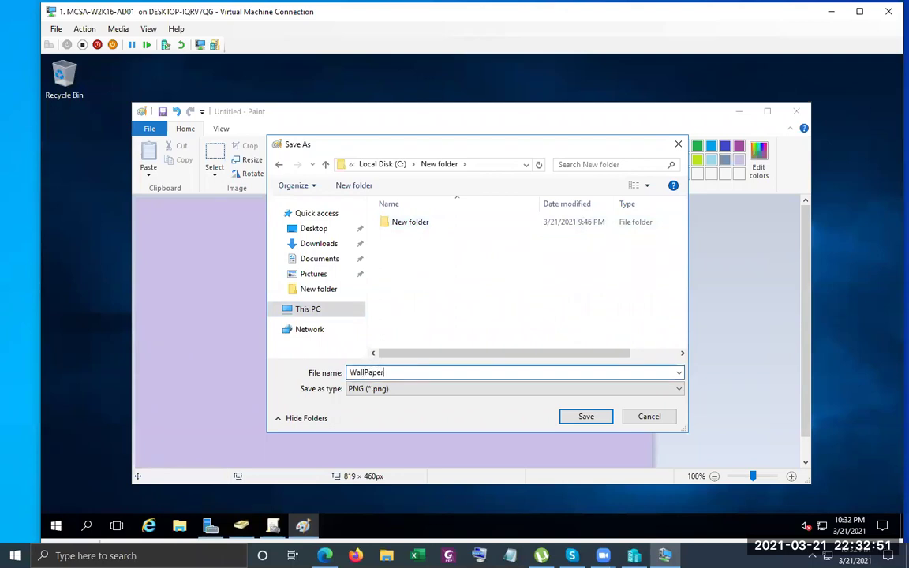
{"action": "key", "text": "Return"}
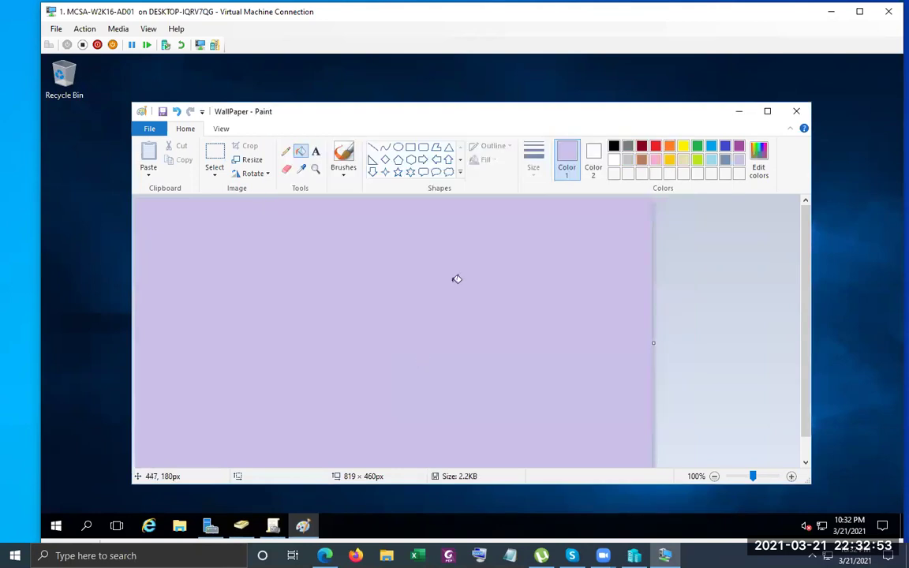
{"action": "left_click", "coordinate": [797, 112]}
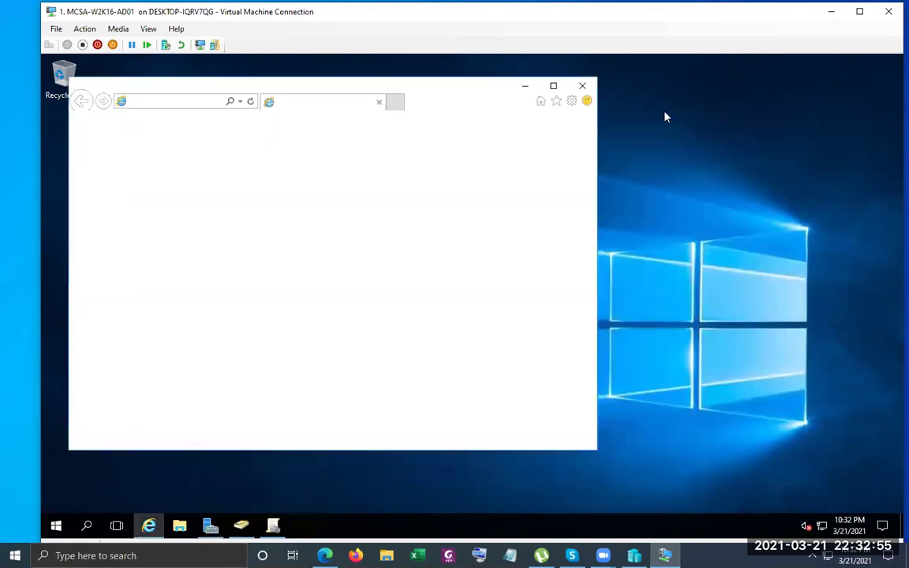
Step: Create a GPO named WallPaperPolicy in the abc.local domain
{"action": "left_click", "coordinate": [583, 85]}
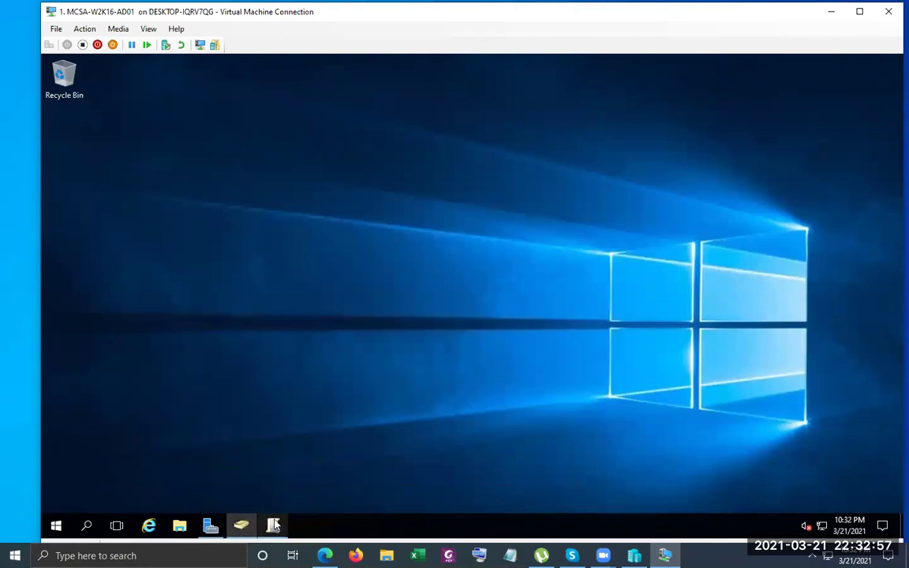
{"action": "left_click", "coordinate": [273, 525]}
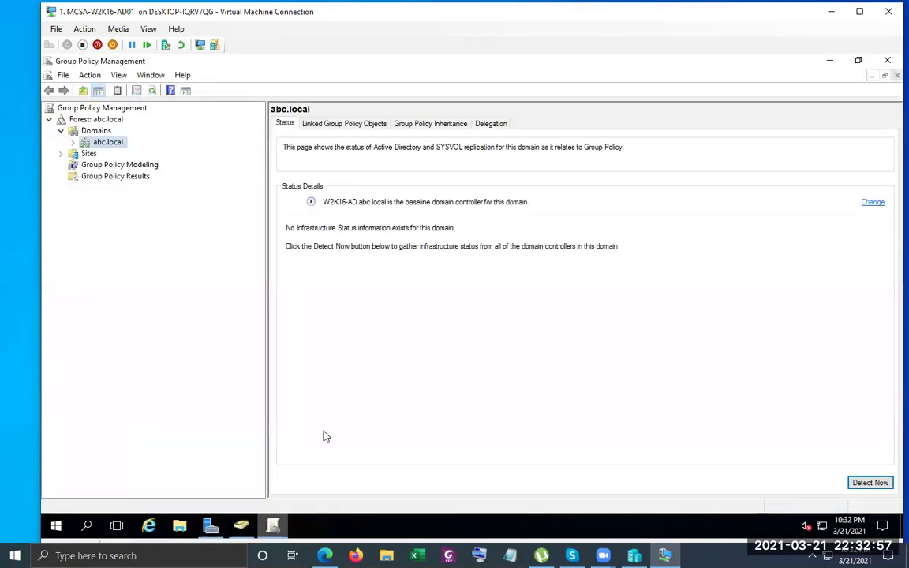
{"action": "left_click", "coordinate": [73, 142]}
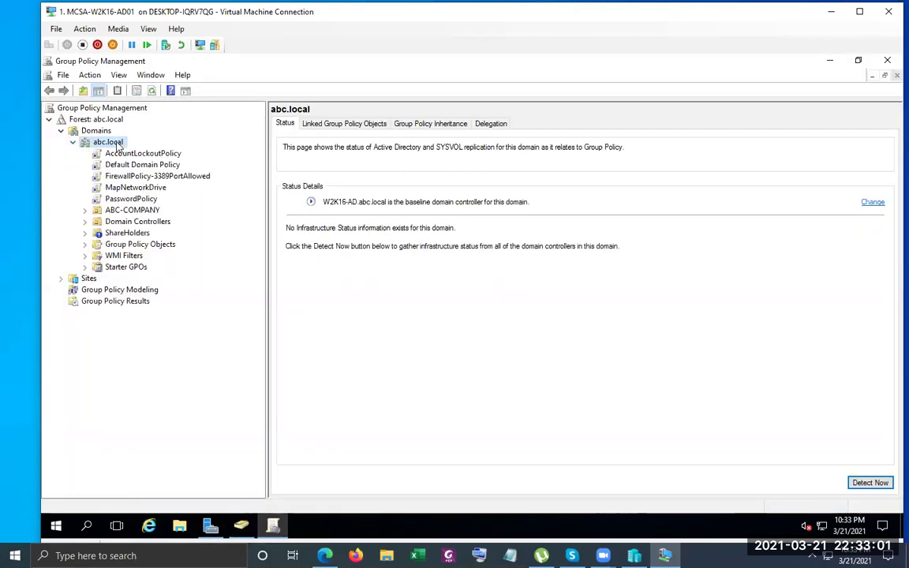
{"action": "right_click", "coordinate": [115, 142]}
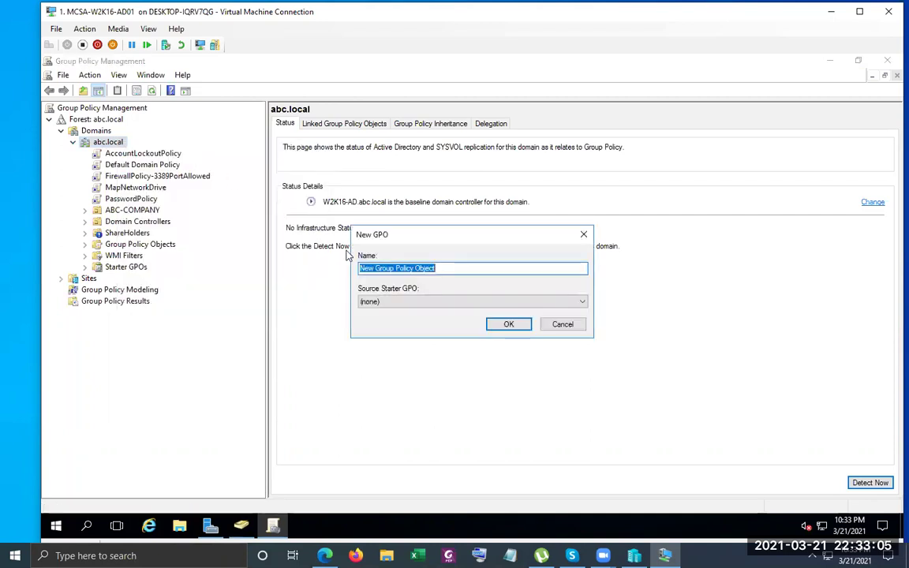
{"action": "type", "text": "WallPaperG"}
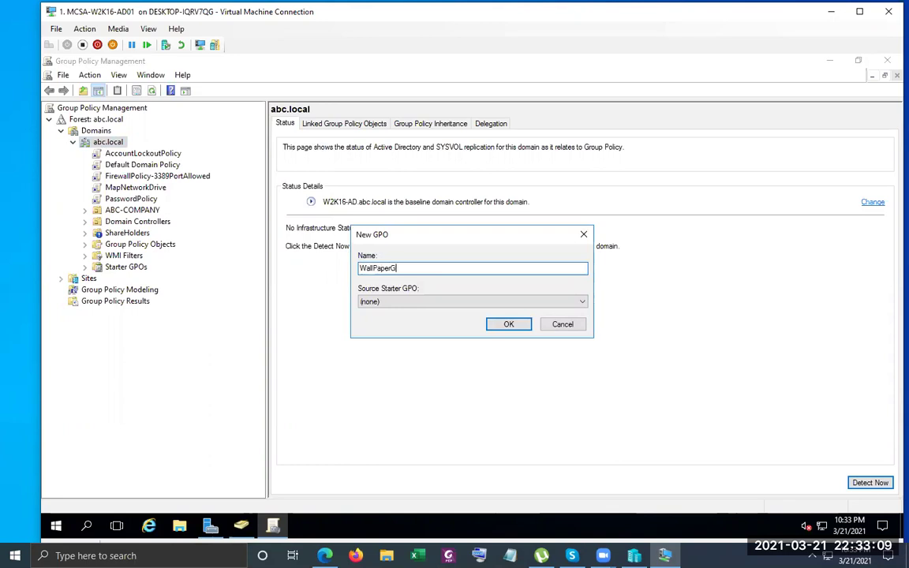
{"action": "key", "text": "BackSpace"}
{"action": "key", "text": "Return"}
{"action": "right_click", "coordinate": [142, 210]}
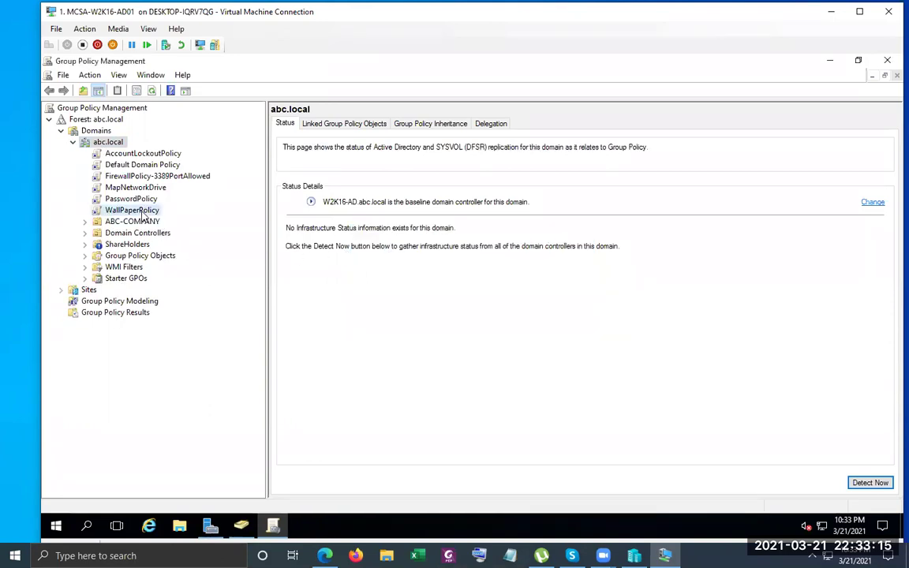
Step: Edit WallPaperPolicy and browse Computer Administrative Templates > Control Panel > User Accounts
{"action": "left_click", "coordinate": [170, 220]}
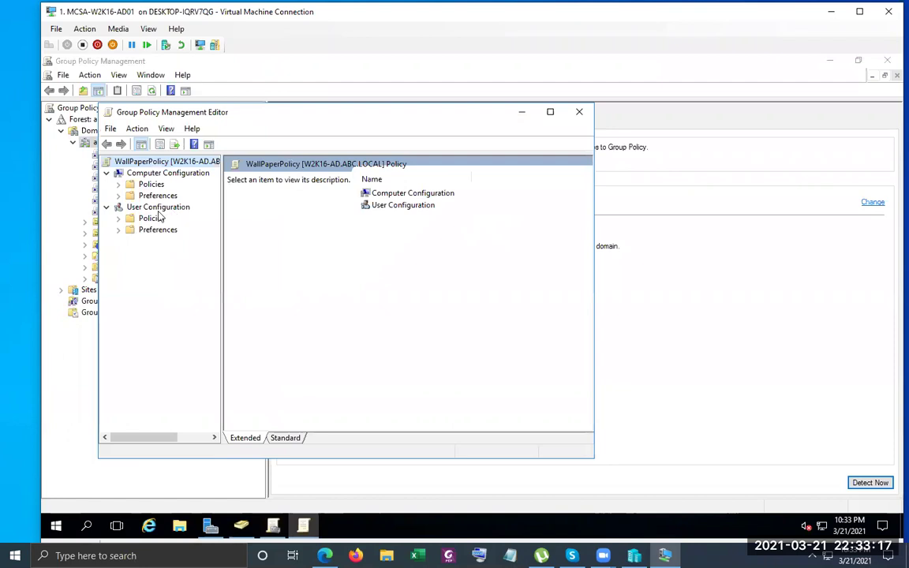
{"action": "left_click", "coordinate": [118, 184]}
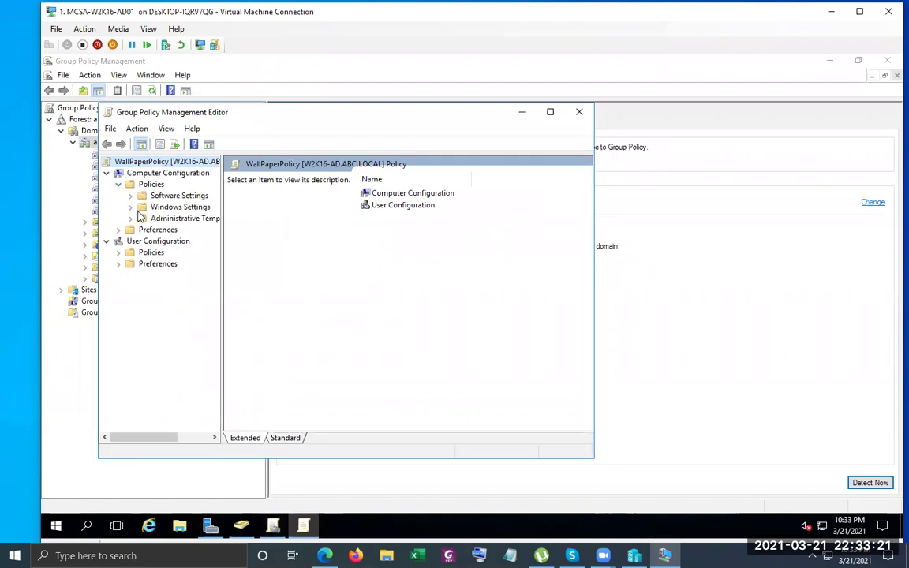
{"action": "left_click", "coordinate": [131, 218]}
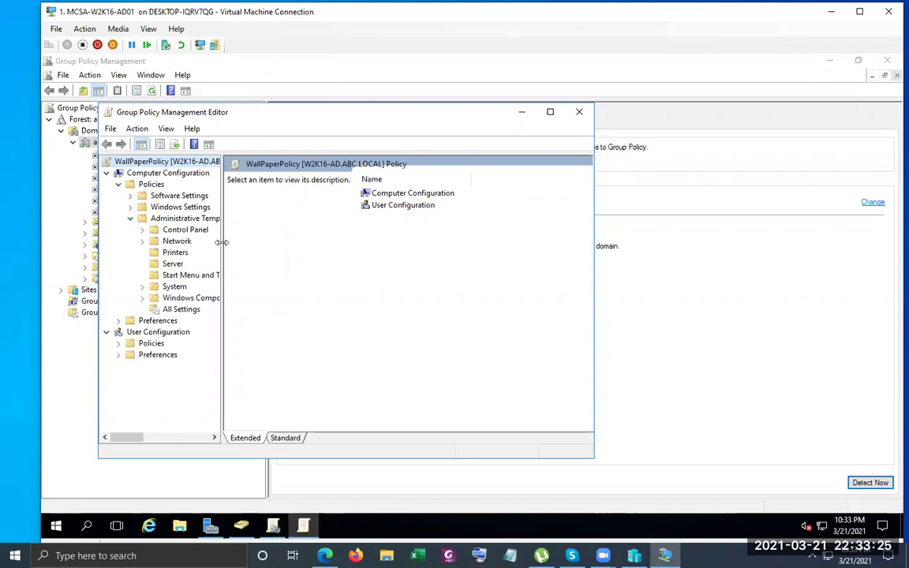
{"action": "left_click_drag", "start_coordinate": [221, 242], "coordinate": [278, 244]}
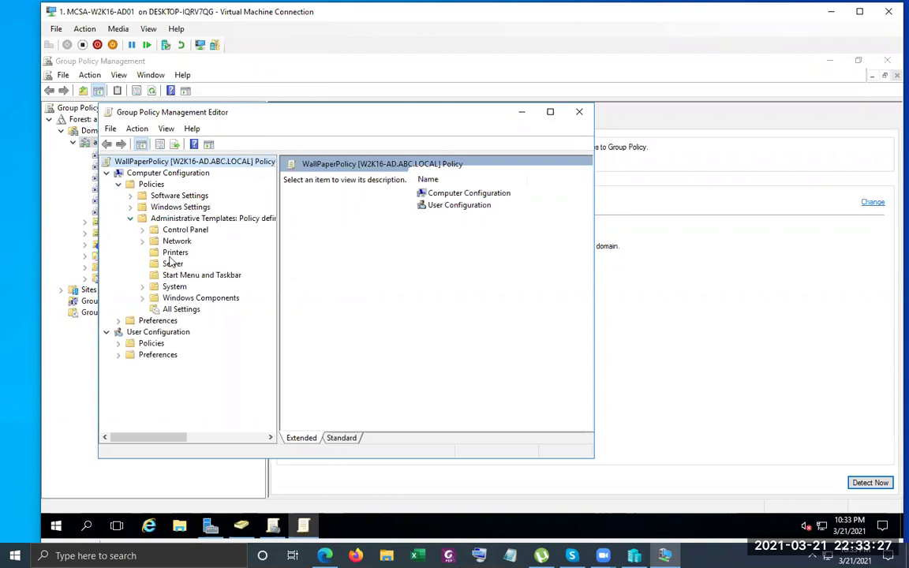
{"action": "left_click", "coordinate": [143, 230]}
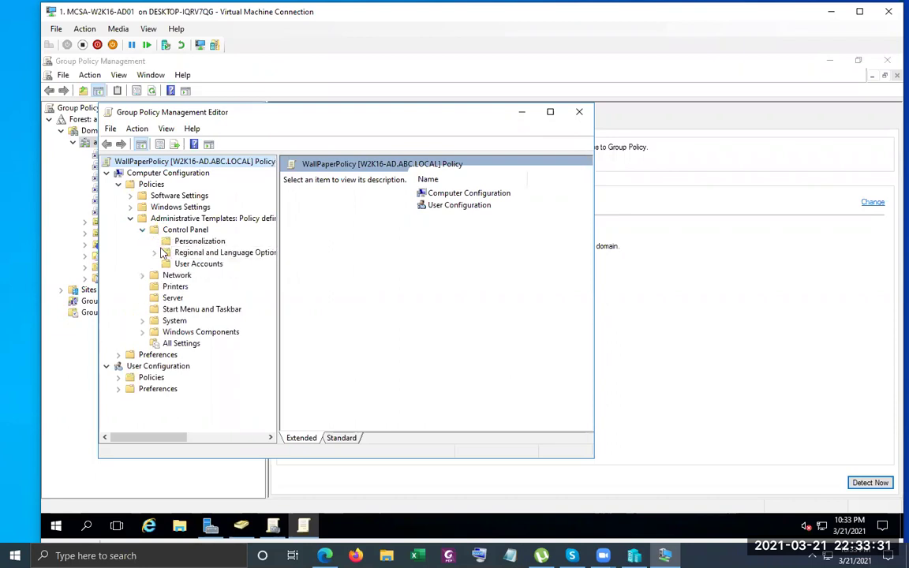
{"action": "left_click", "coordinate": [190, 265]}
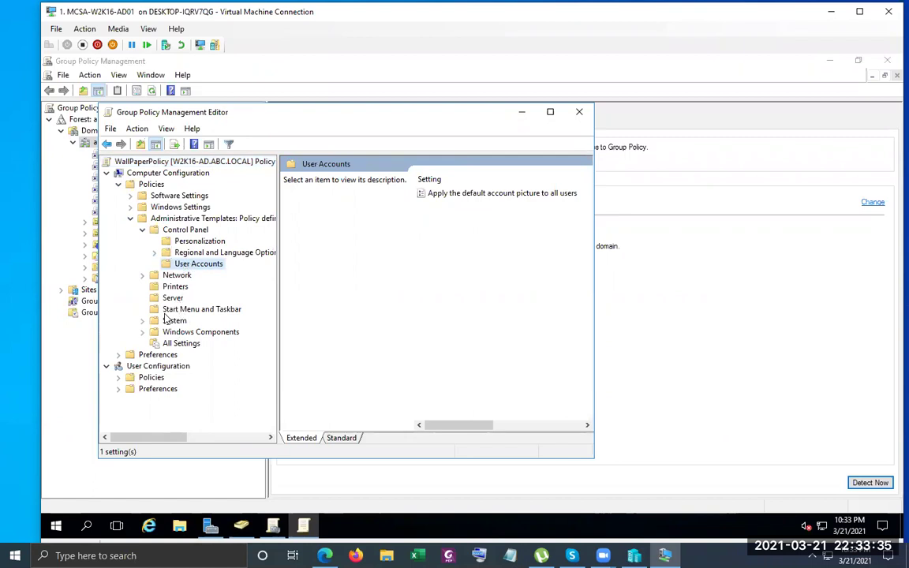
{"action": "left_click", "coordinate": [143, 275]}
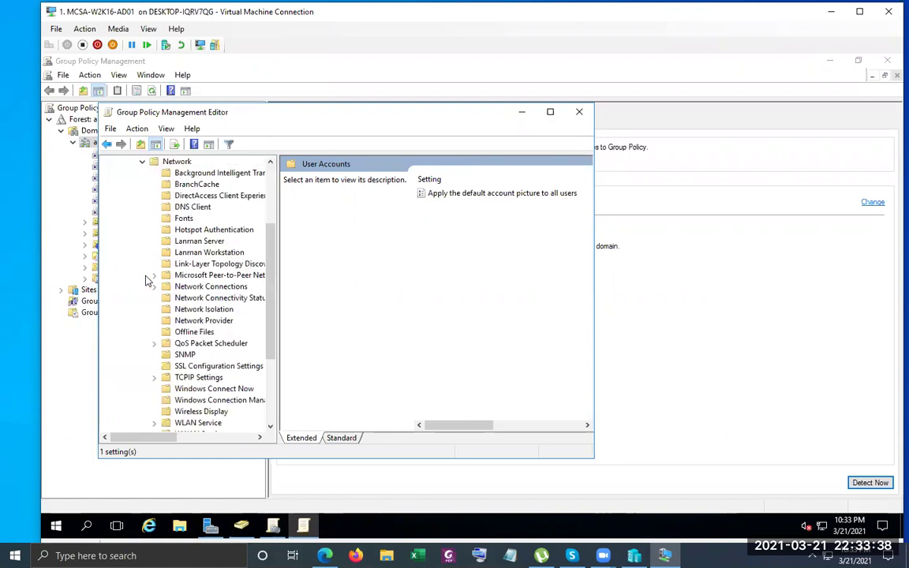
{"action": "left_click", "coordinate": [143, 162]}
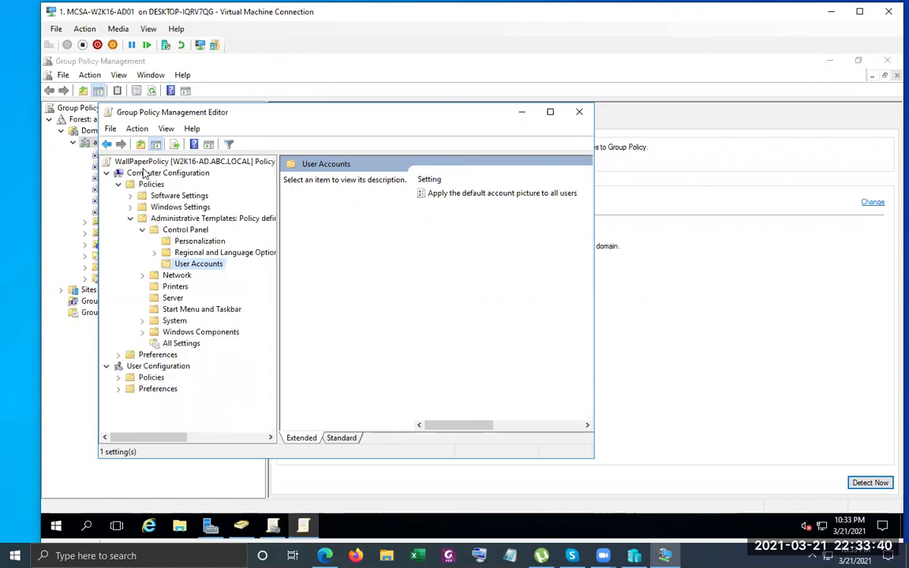
Step: Browse the computer Personalization and User Accounts settings, then turn on filtering for All Settings
{"action": "left_click", "coordinate": [199, 241]}
{"action": "left_click", "coordinate": [193, 266]}
{"action": "left_click", "coordinate": [180, 344]}
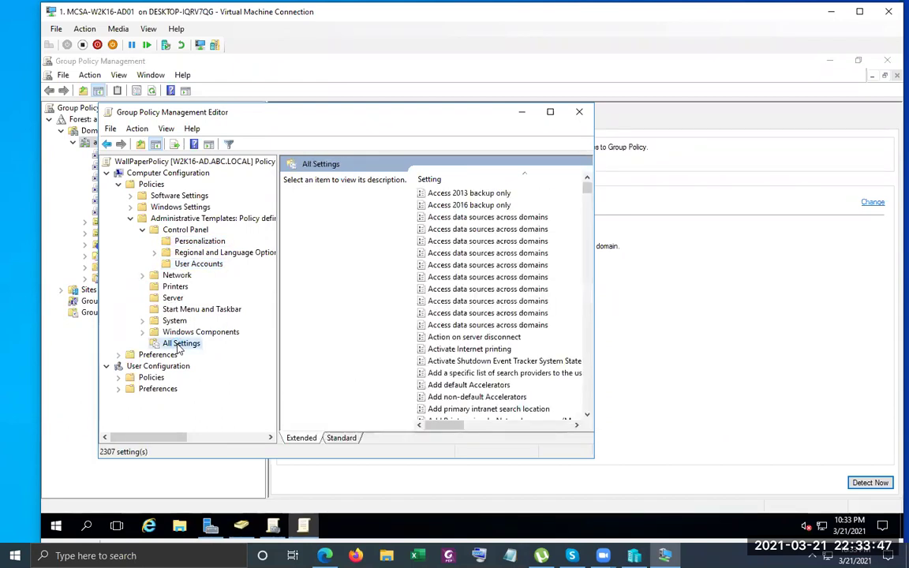
{"action": "right_click", "coordinate": [180, 346]}
{"action": "left_click", "coordinate": [214, 352]}
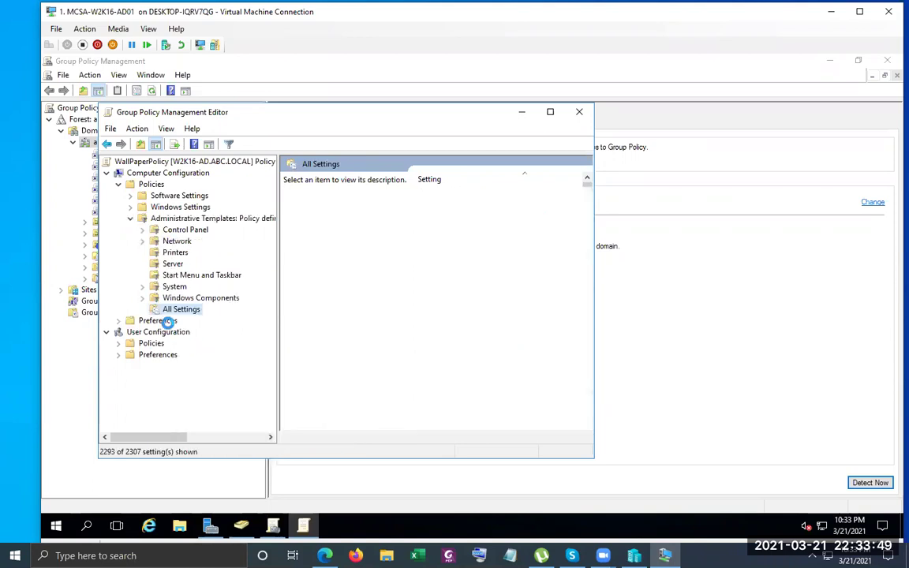
Step: Filter computer All Settings by keyword 'wallpaper', revealing only the Remote Desktop Services wallpaper policy
{"action": "right_click", "coordinate": [179, 310]}
{"action": "left_click", "coordinate": [224, 333]}
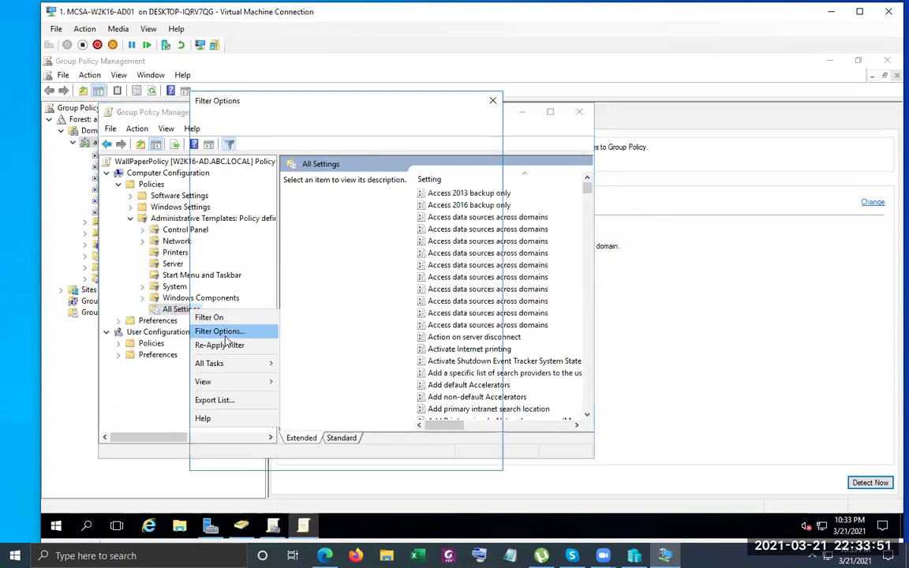
{"action": "left_click", "coordinate": [202, 238]}
{"action": "left_click", "coordinate": [299, 260]}
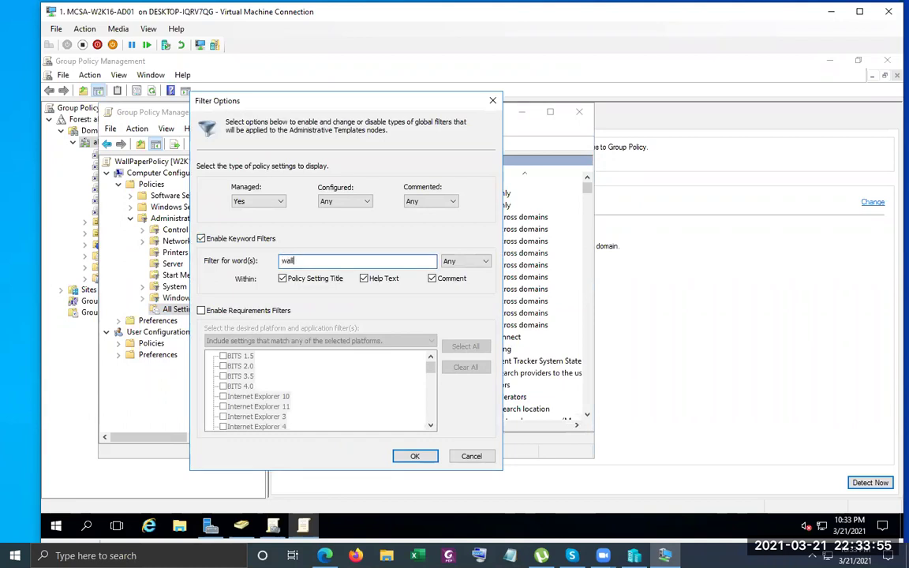
{"action": "type", "text": "wallpaper"}
{"action": "key", "text": "Return"}
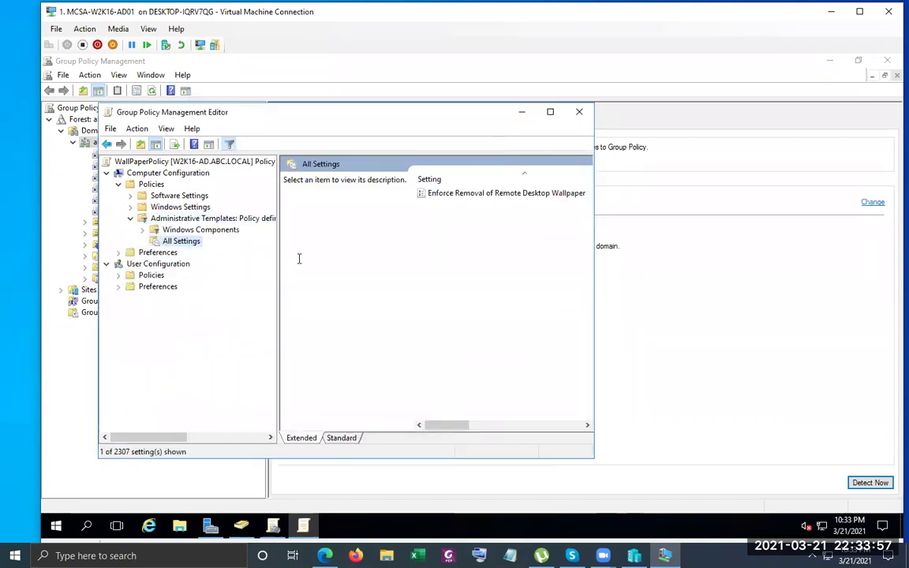
{"action": "left_click", "coordinate": [331, 439]}
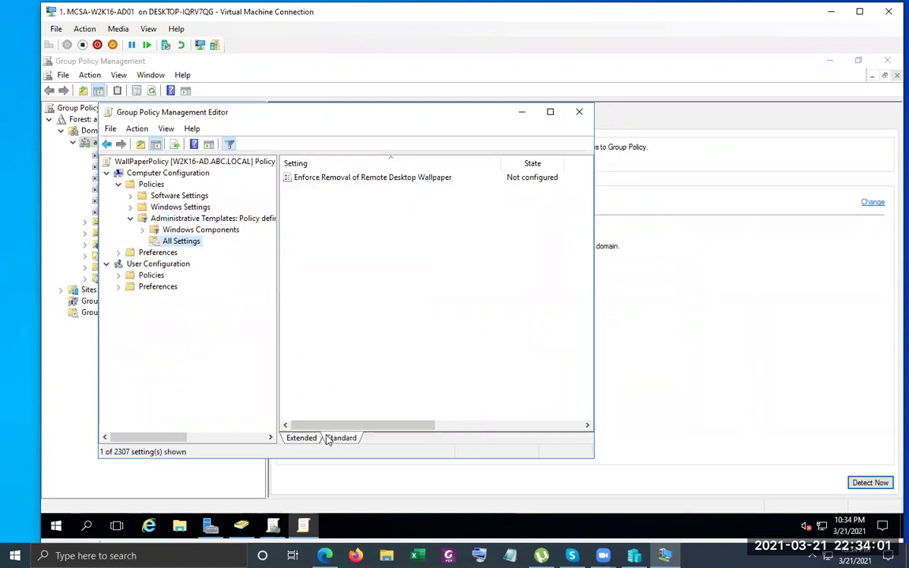
{"action": "double_click", "coordinate": [208, 232]}
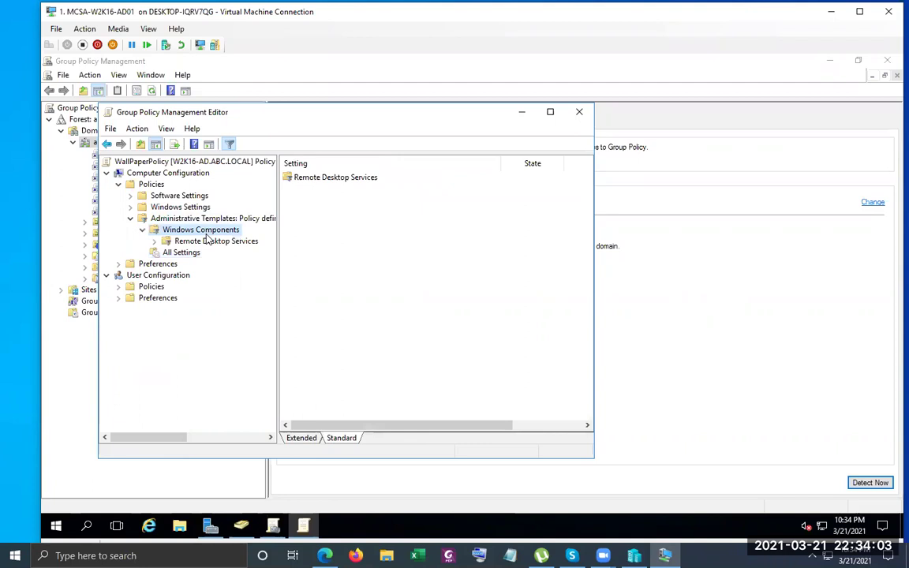
{"action": "left_click", "coordinate": [208, 242]}
Step: List all 1753 User Configuration Administrative Template settings in a maximized editor
{"action": "left_click", "coordinate": [119, 298]}
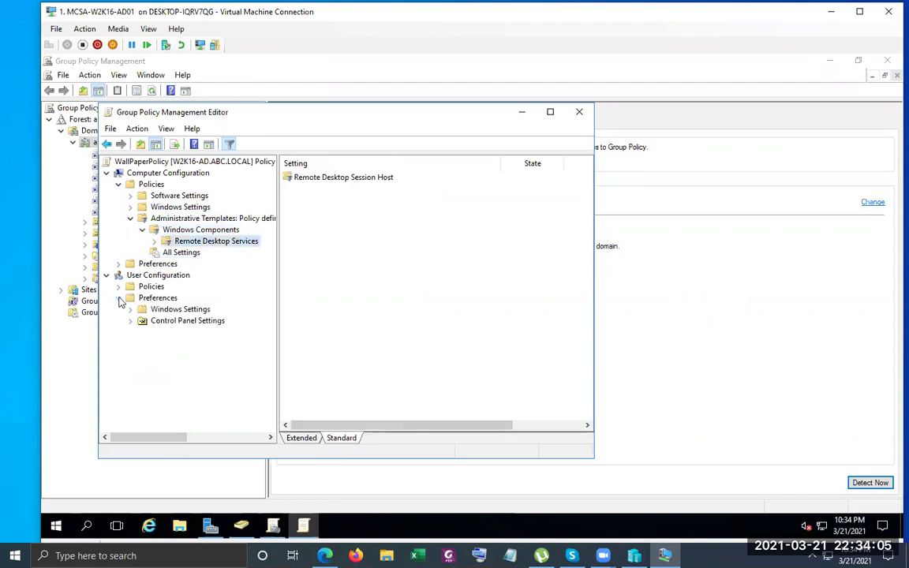
{"action": "left_click", "coordinate": [118, 298]}
{"action": "left_click", "coordinate": [119, 286]}
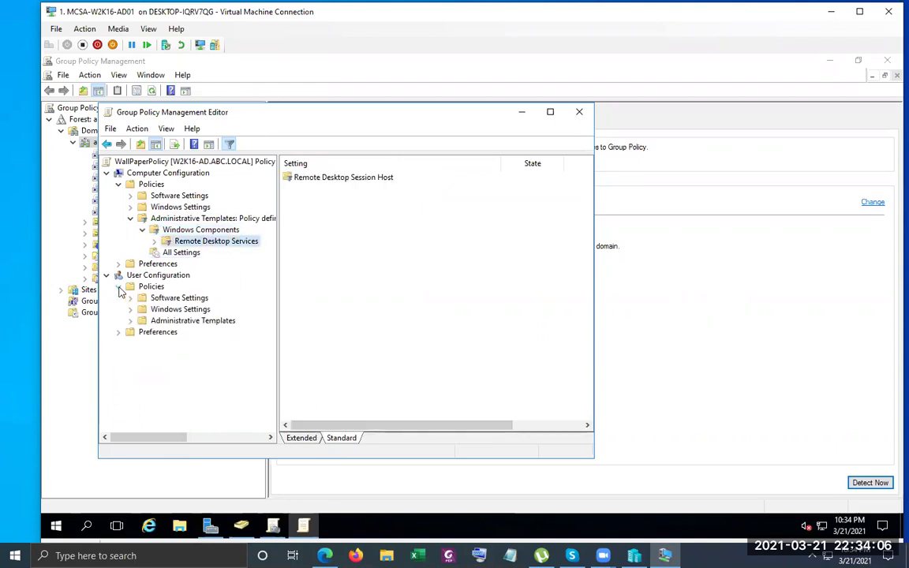
{"action": "left_click", "coordinate": [180, 321]}
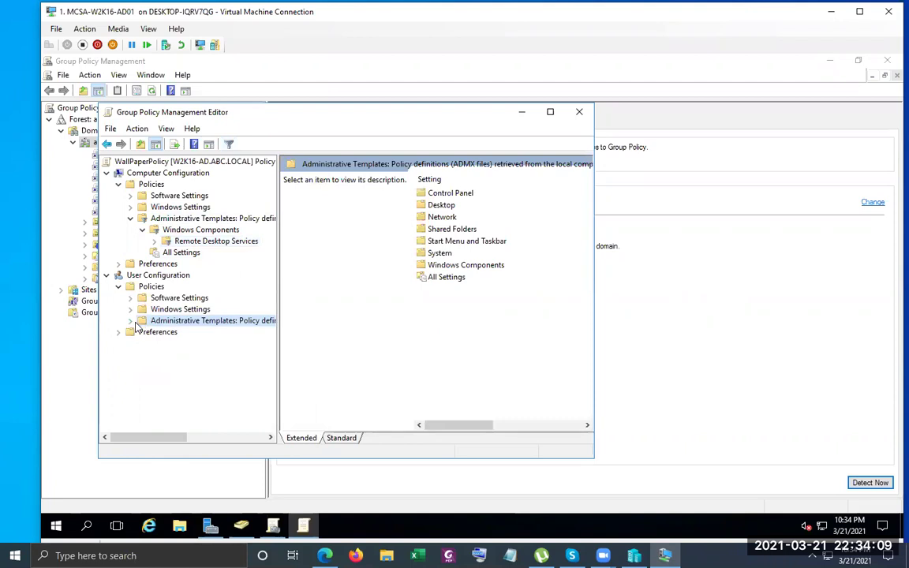
{"action": "double_click", "coordinate": [180, 321]}
{"action": "left_click", "coordinate": [180, 411]}
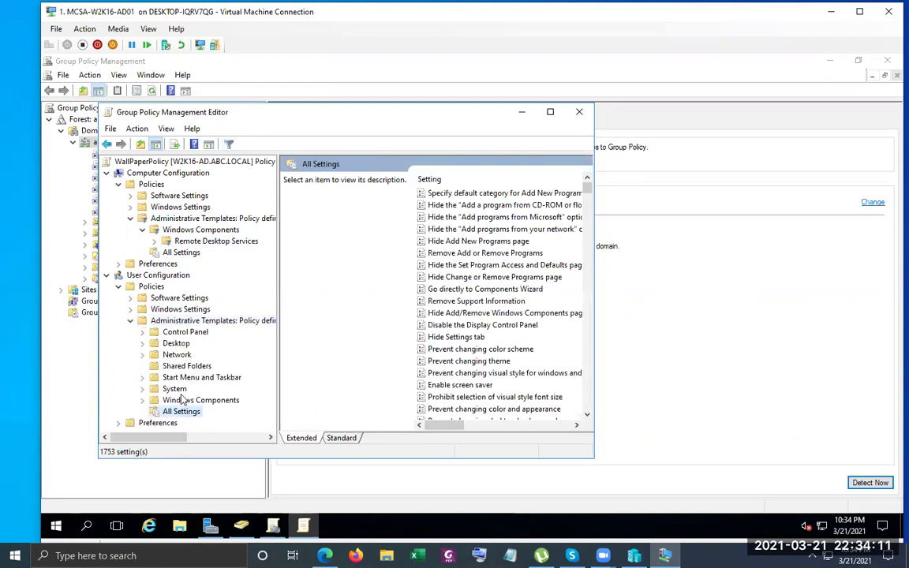
{"action": "left_click", "coordinate": [550, 111]}
Step: Apply a 'WallPaper' keyword filter to the user All Settings, leaving 5 of 1753 settings
{"action": "right_click", "coordinate": [129, 268]}
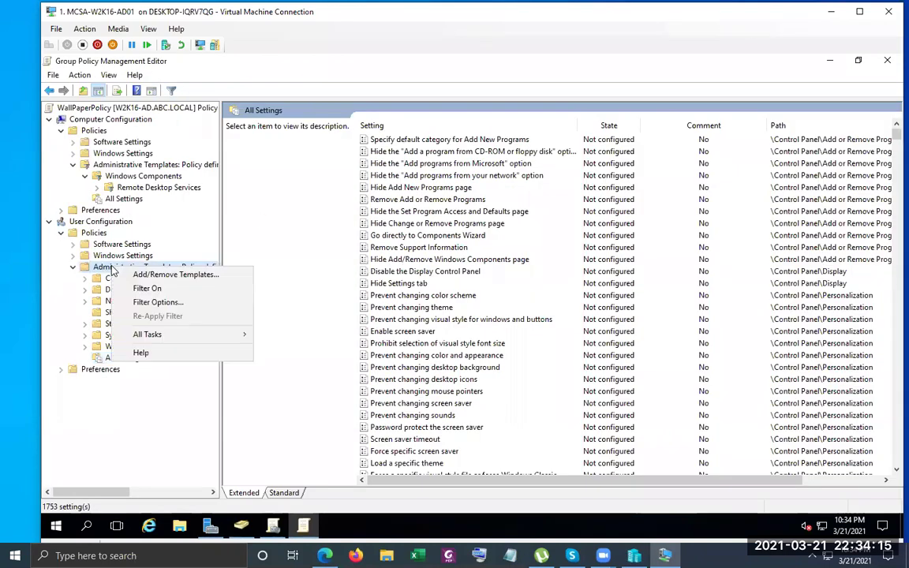
{"action": "left_click", "coordinate": [169, 289]}
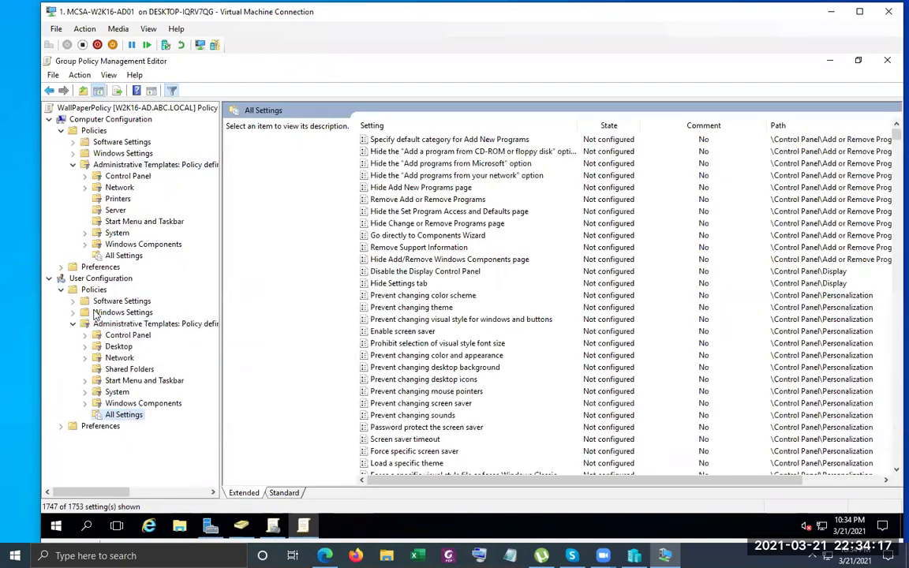
{"action": "right_click", "coordinate": [132, 327]}
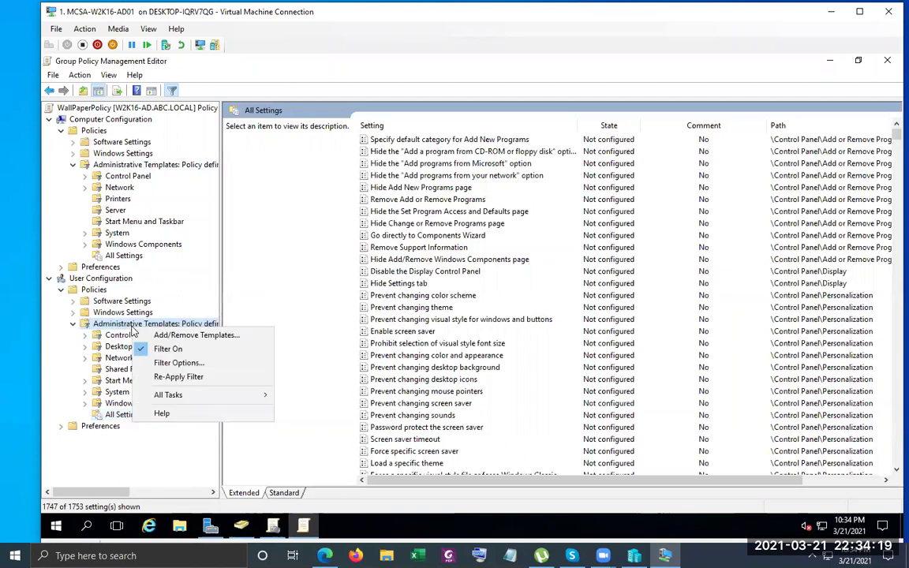
{"action": "left_click", "coordinate": [176, 363]}
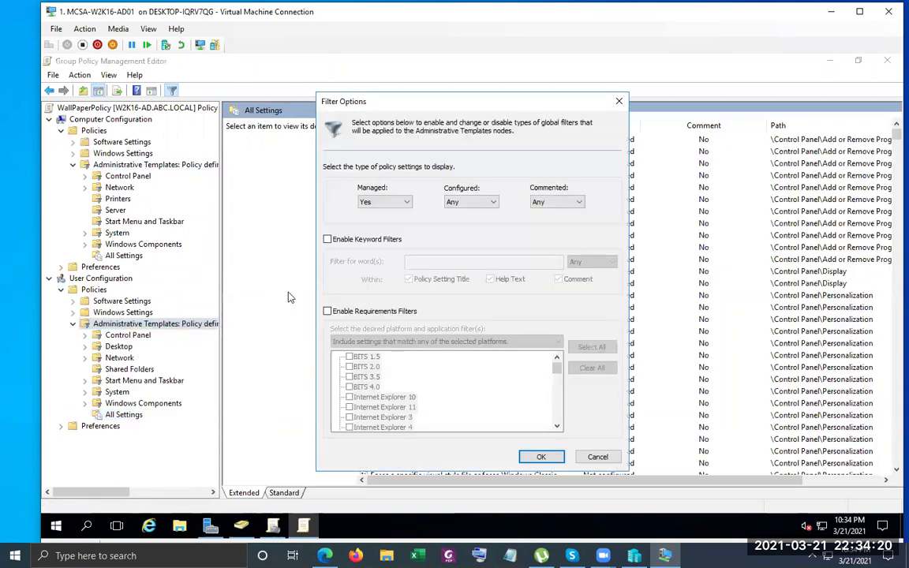
{"action": "left_click", "coordinate": [335, 240]}
{"action": "left_click", "coordinate": [419, 261]}
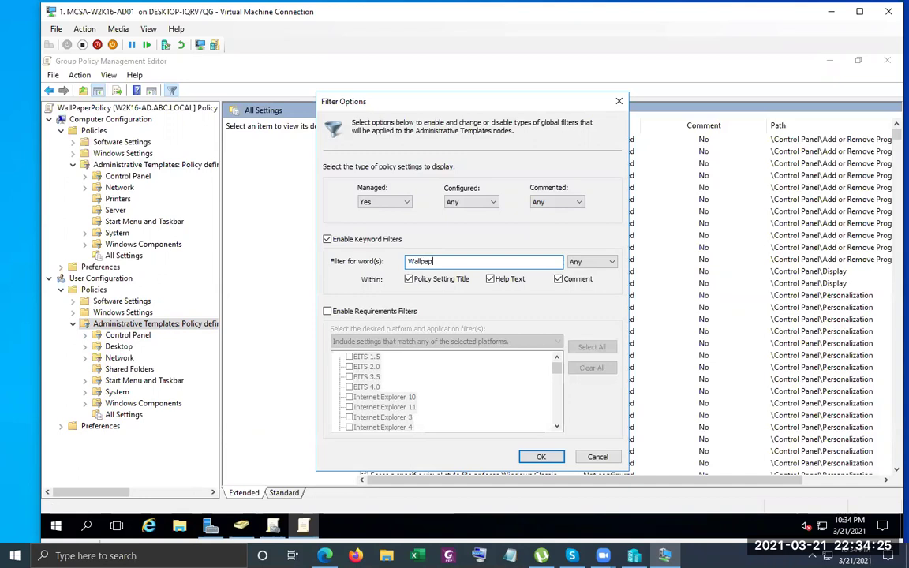
{"action": "type", "text": "WallPaper"}
{"action": "key", "text": "Return"}
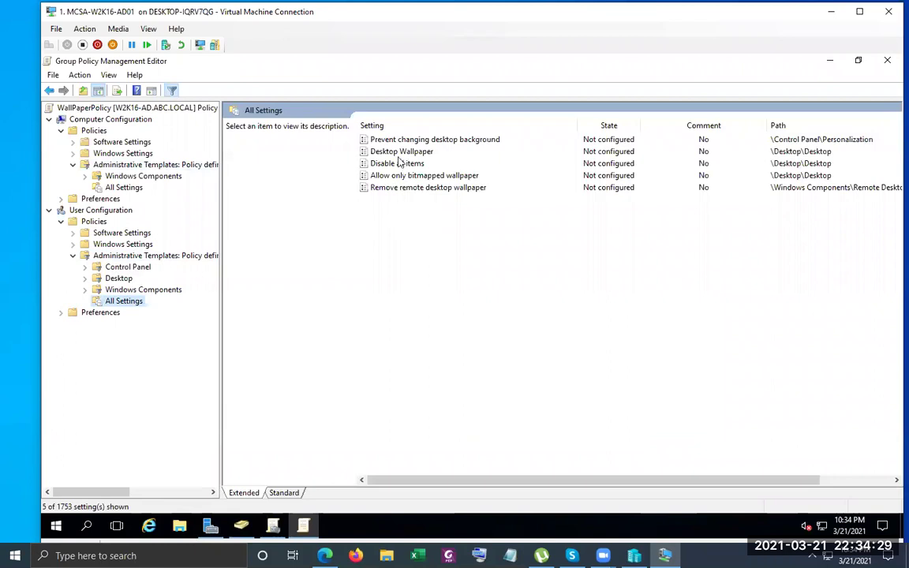
Step: Set the Desktop Wallpaper policy to Enabled
{"action": "double_click", "coordinate": [424, 152]}
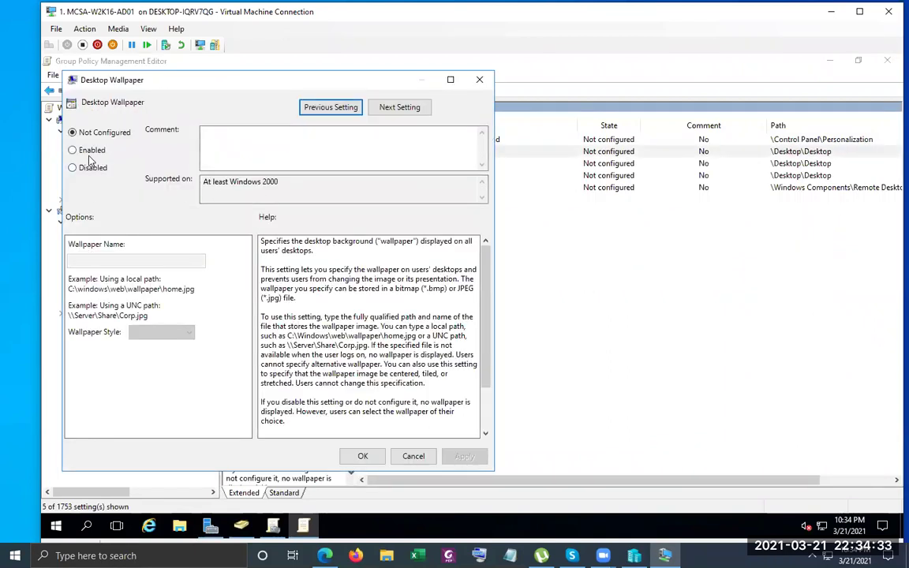
{"action": "left_click", "coordinate": [81, 150]}
{"action": "left_click", "coordinate": [111, 260]}
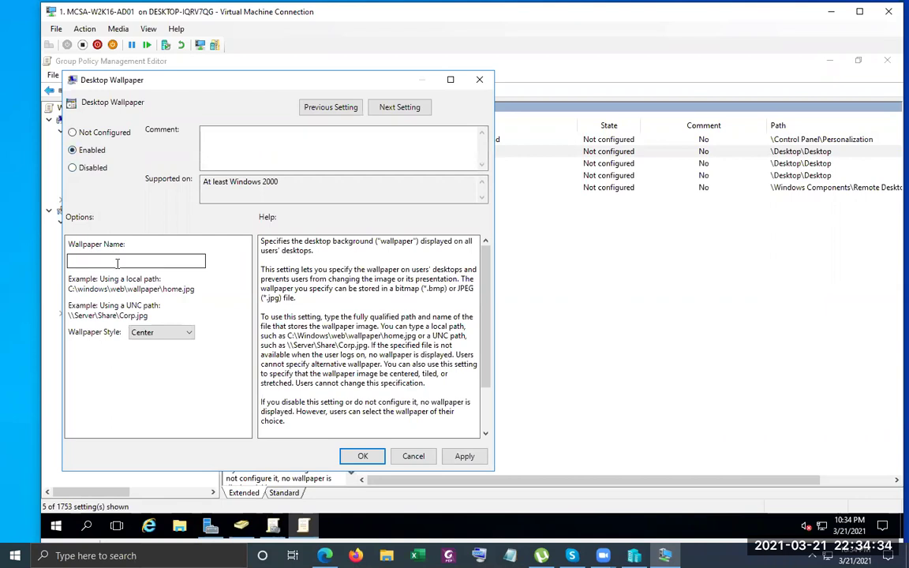
Step: Open the \\W2K16-AD.abc.local\New folder share through the Run prompt
{"action": "right_click", "coordinate": [58, 526]}
{"action": "left_click", "coordinate": [162, 459]}
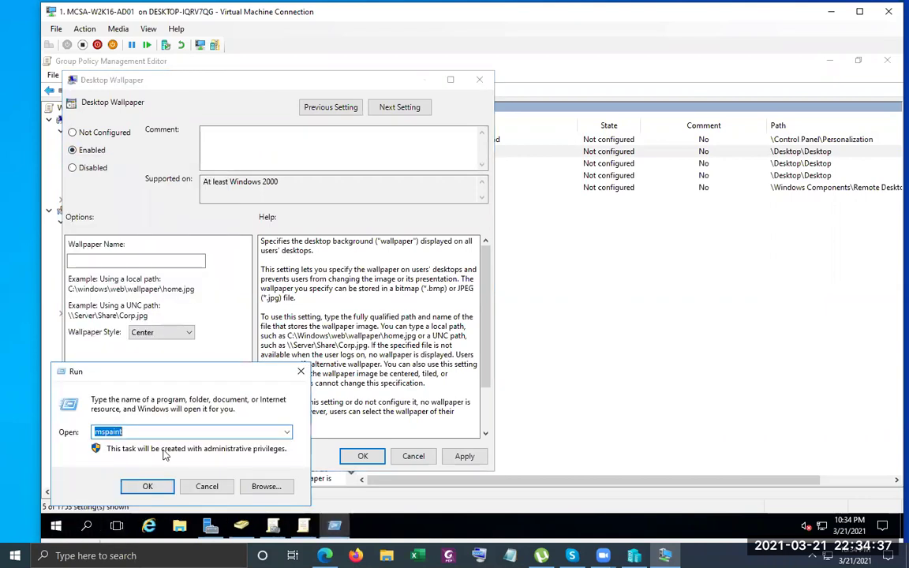
{"action": "type", "text": "\\\\"}
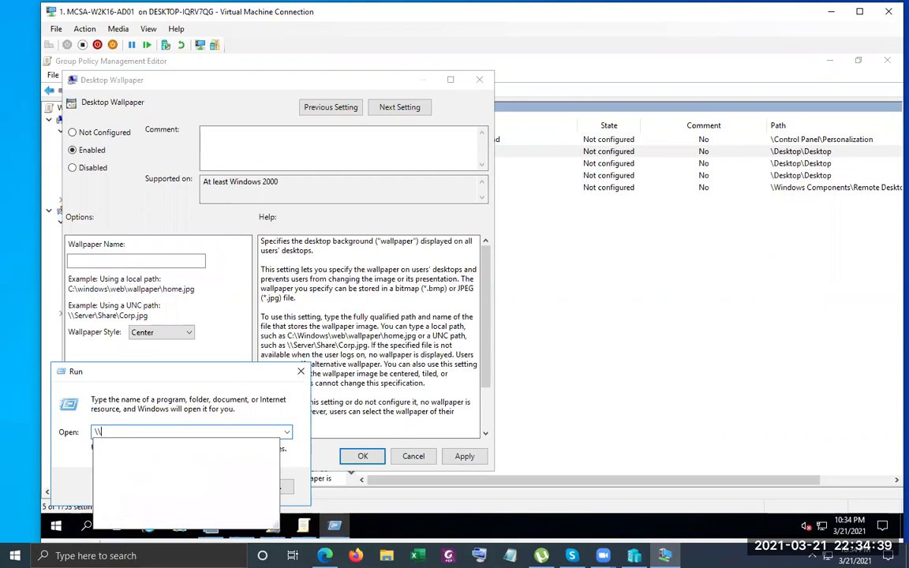
{"action": "type", "text": "W"}
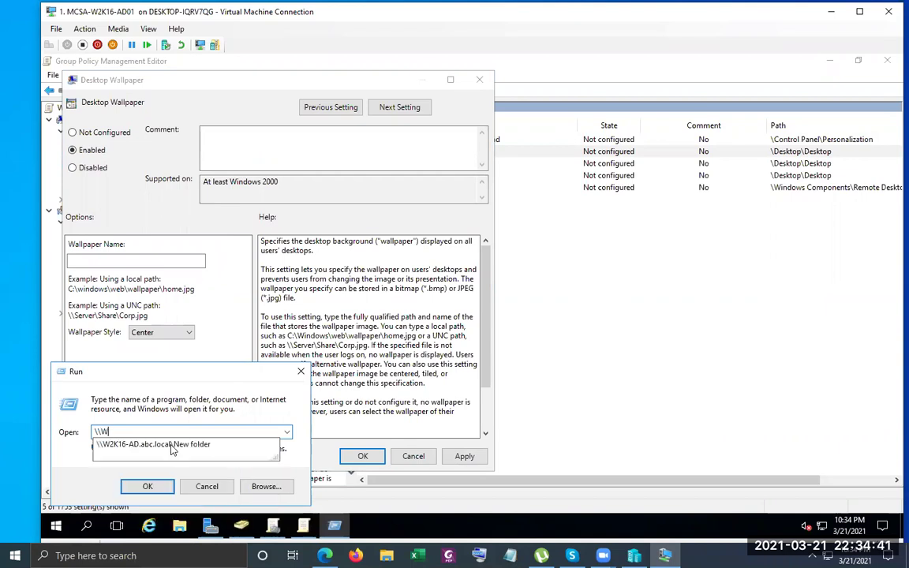
{"action": "key", "text": "Down"}
{"action": "key", "text": "Return"}
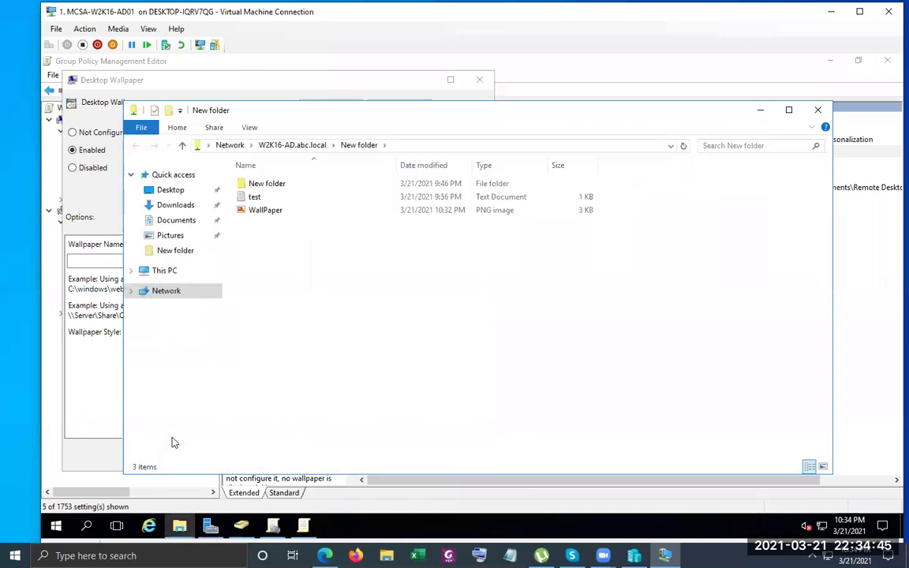
Step: Paste the \\W2K16-AD.abc.local\New folder share path into Wallpaper Name
{"action": "left_click", "coordinate": [426, 146]}
{"action": "key", "text": "ctrl+c"}
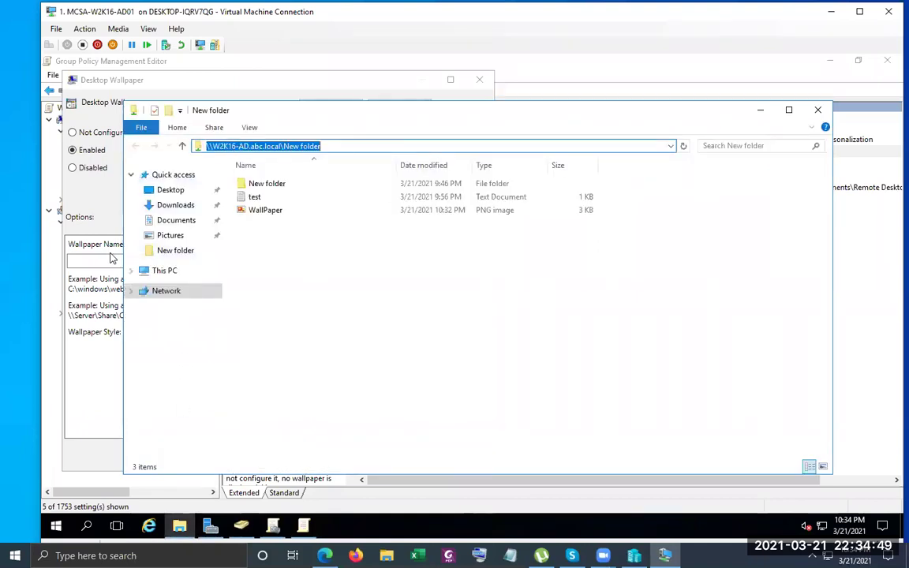
{"action": "left_click", "coordinate": [112, 260]}
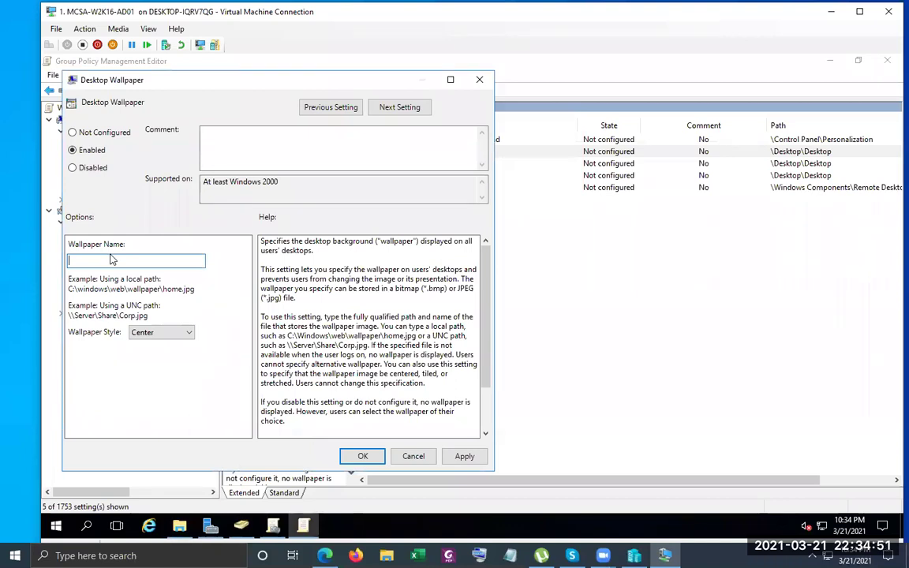
{"action": "key", "text": "ctrl+v"}
{"action": "type", "text": "\\"}
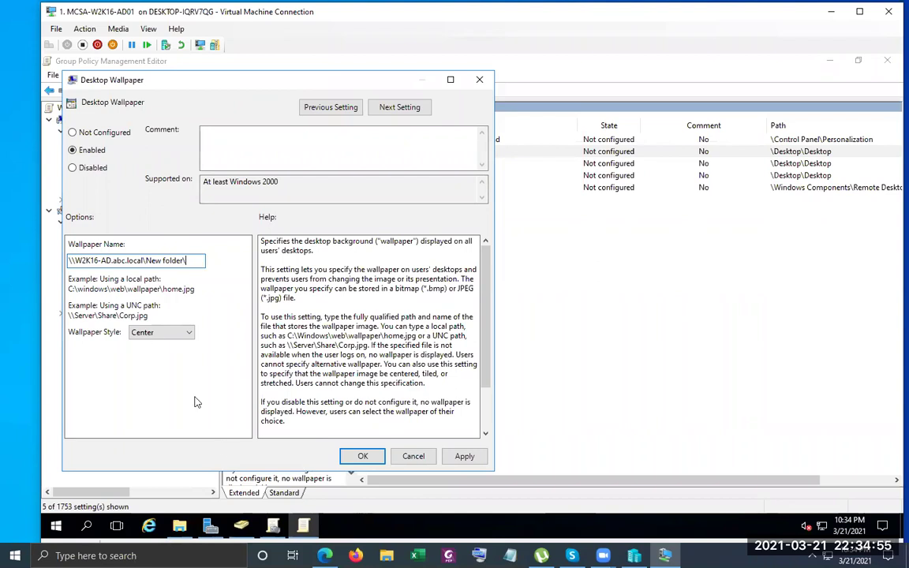
Step: Complete the wallpaper path with WallPaper.png, apply the policy, and close the editor
{"action": "left_click", "coordinate": [176, 527]}
{"action": "left_click", "coordinate": [265, 210]}
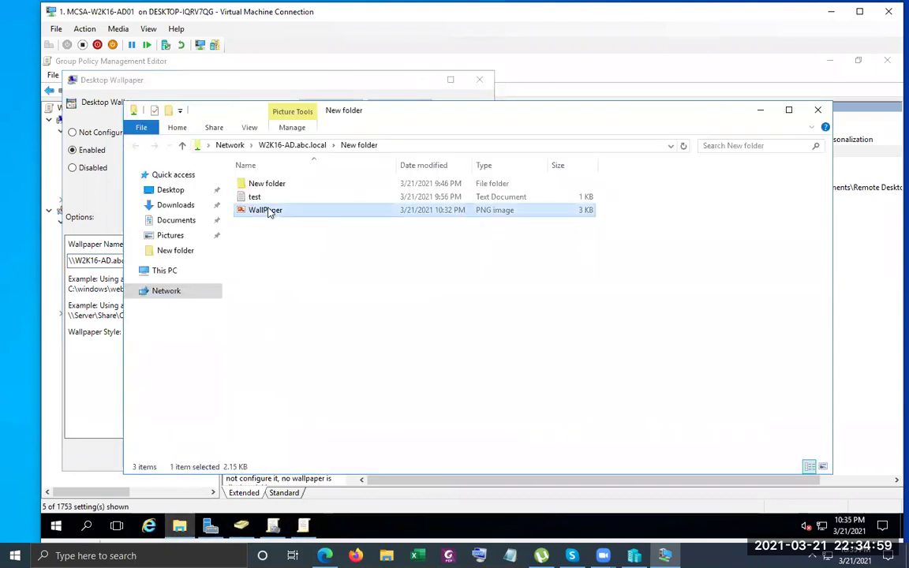
{"action": "left_click", "coordinate": [268, 210]}
{"action": "key", "text": "ctrl+c"}
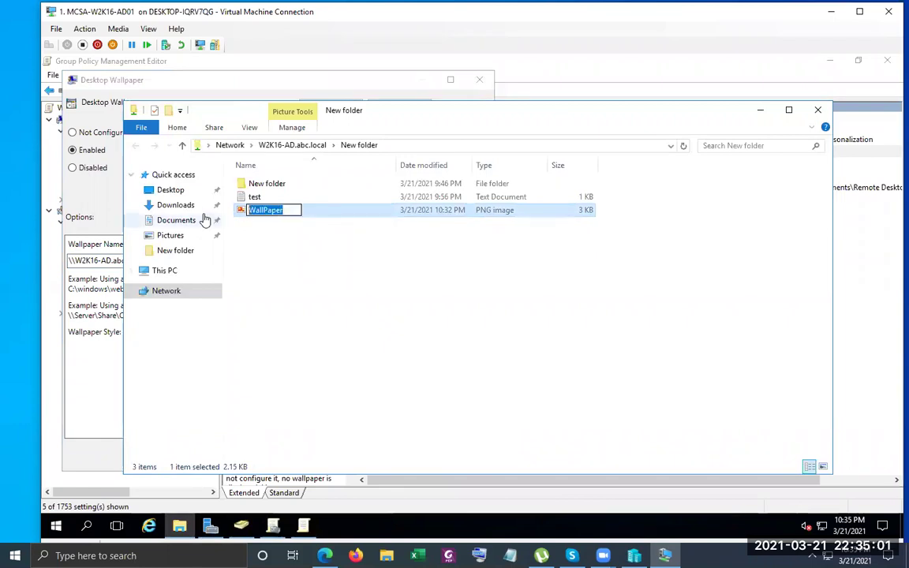
{"action": "left_click", "coordinate": [84, 346]}
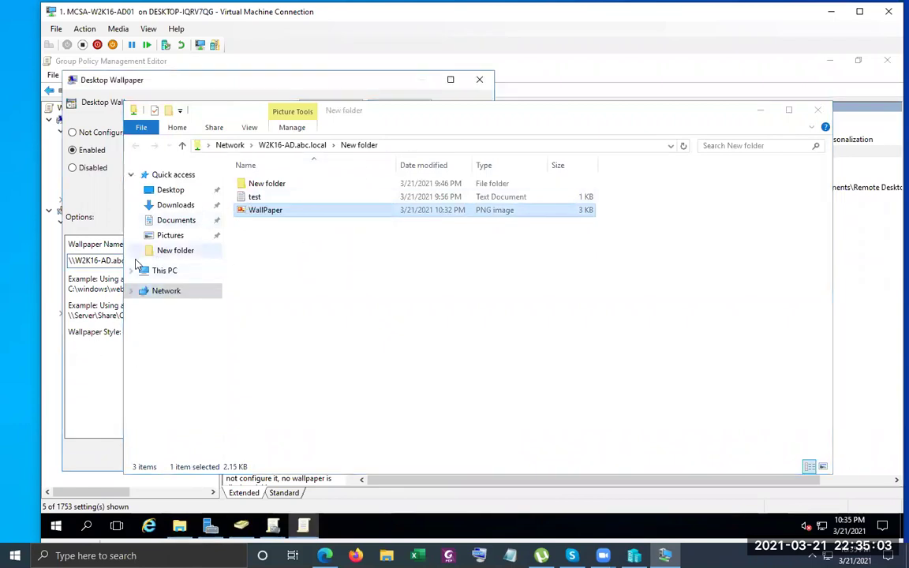
{"action": "left_click", "coordinate": [817, 110]}
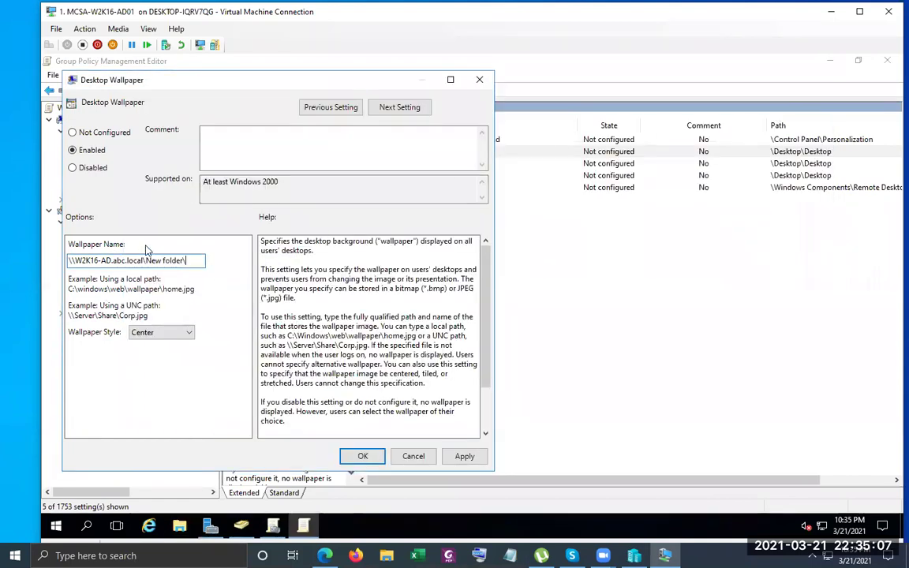
{"action": "key", "text": "ctrl+v"}
{"action": "type", "text": ".png"}
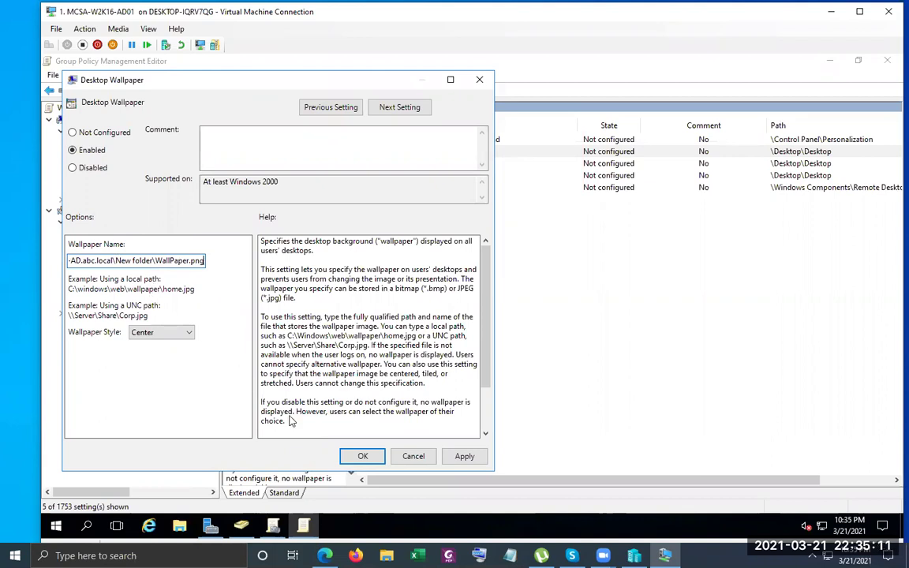
{"action": "left_click", "coordinate": [363, 456]}
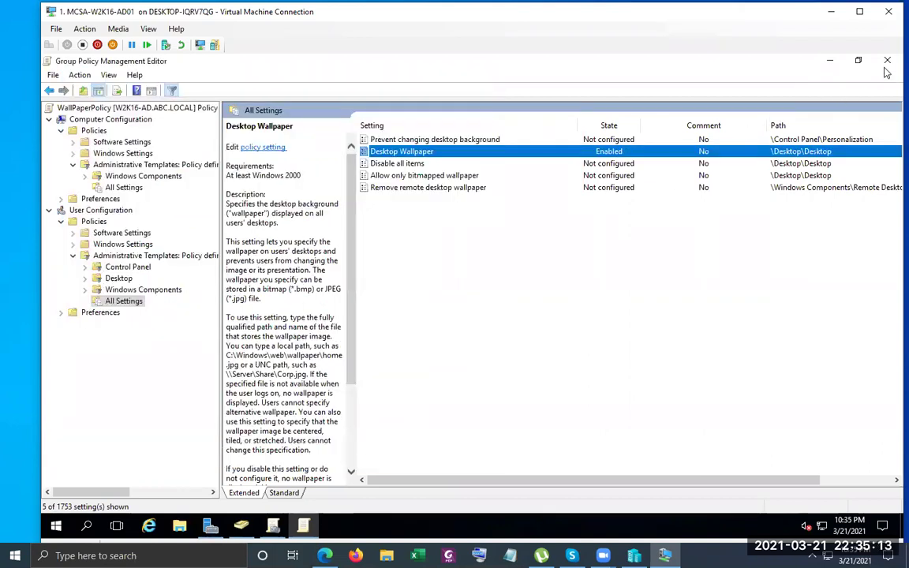
{"action": "left_click", "coordinate": [887, 61]}
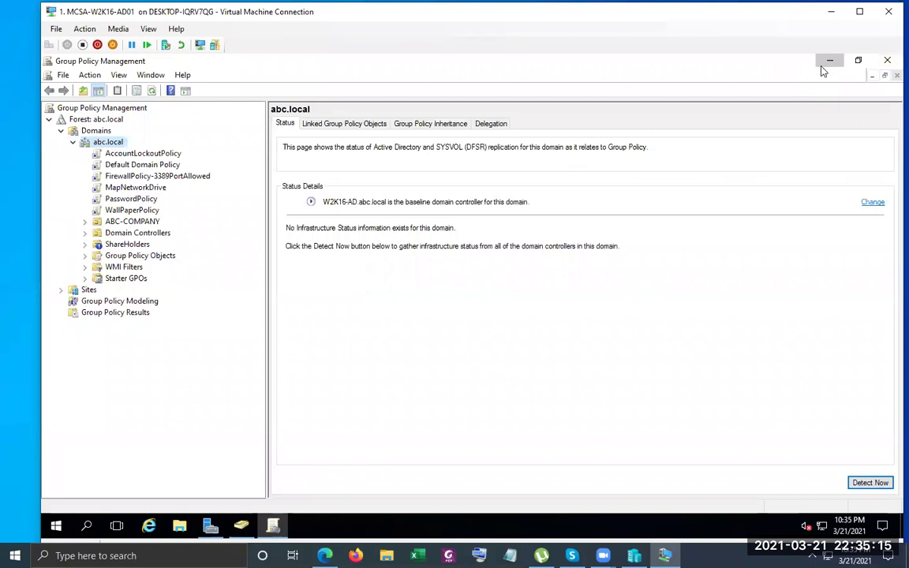
Step: Run gpupdate /force in an administrator command prompt until Computer and User policy update successfully
{"action": "left_click", "coordinate": [829, 62]}
{"action": "right_click", "coordinate": [65, 532]}
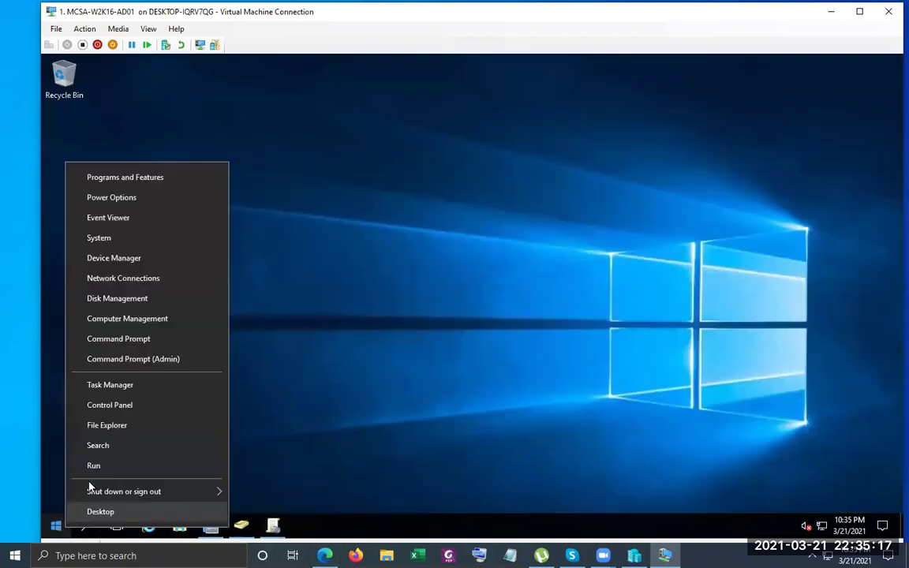
{"action": "left_click", "coordinate": [110, 465]}
{"action": "type", "text": "c"}
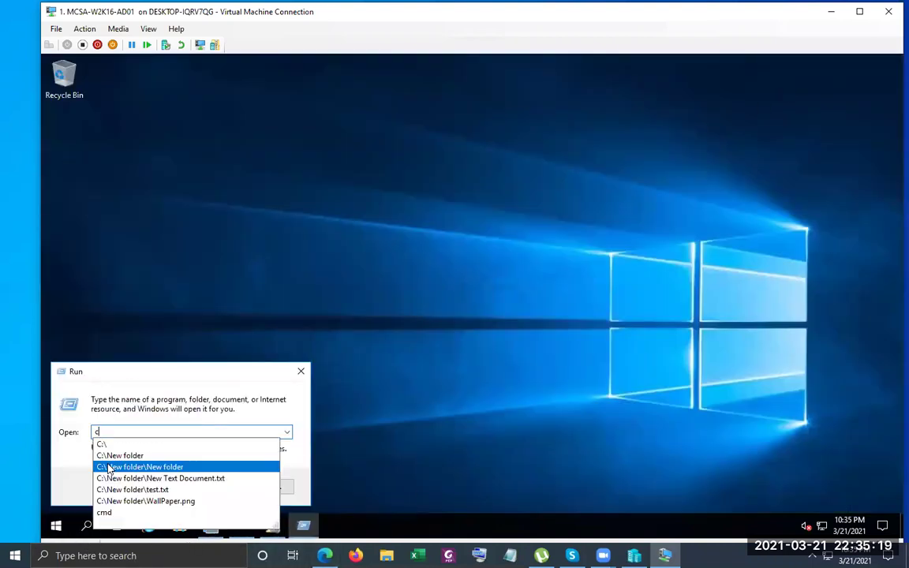
{"action": "type", "text": "md"}
{"action": "key", "text": "Return"}
{"action": "type", "text": "gpupdate /force"}
{"action": "key", "text": "Return"}
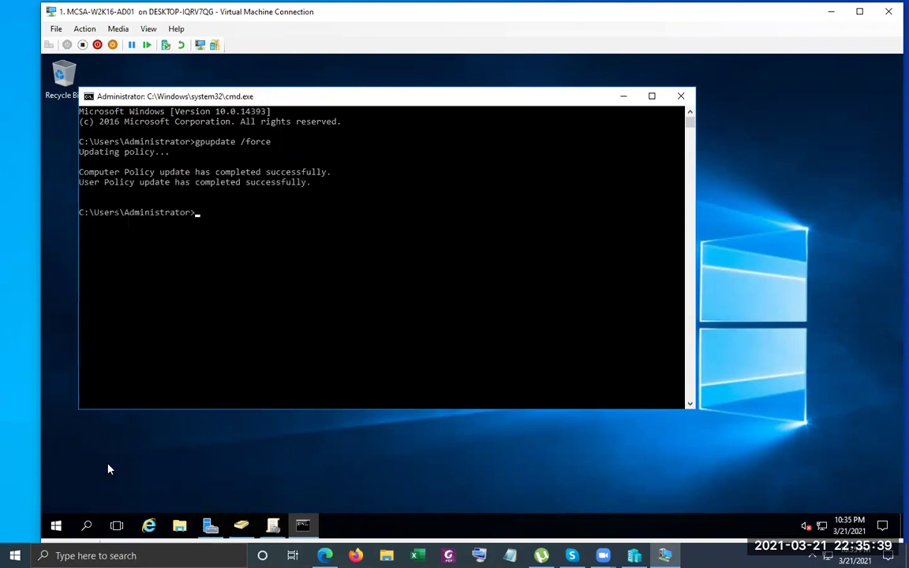
{"action": "left_click", "coordinate": [64, 527]}
{"action": "left_click", "coordinate": [56, 436]}
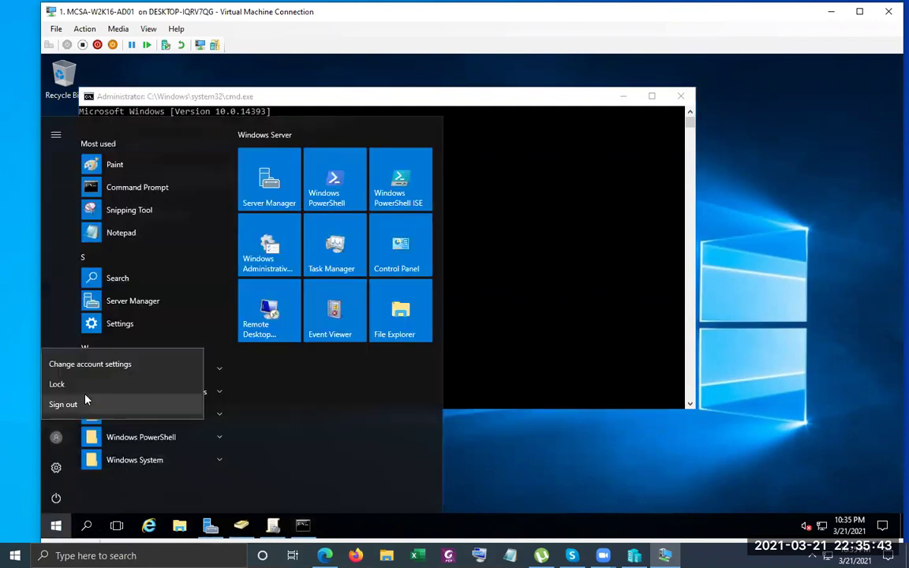
Step: Sign out, sign back in with the administrator password, and check the lavender wallpaper behind Server Manager
{"action": "left_click", "coordinate": [91, 412]}
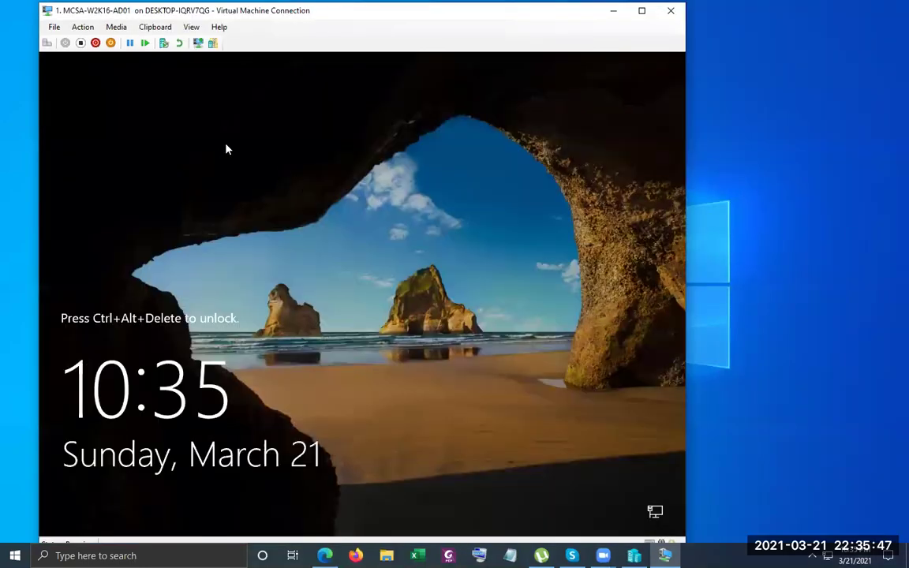
{"action": "left_click", "coordinate": [47, 42]}
{"action": "type", "text": "**********"}
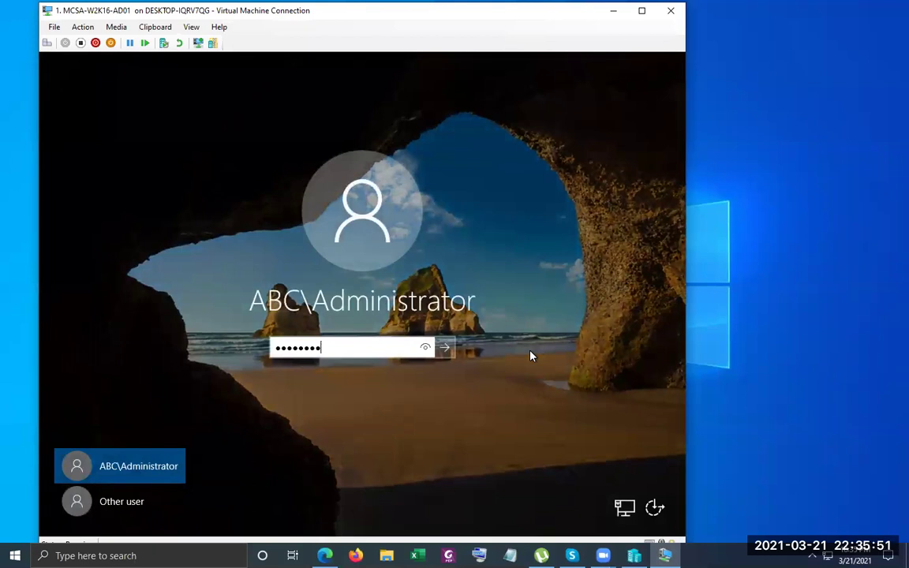
{"action": "key", "text": "Return"}
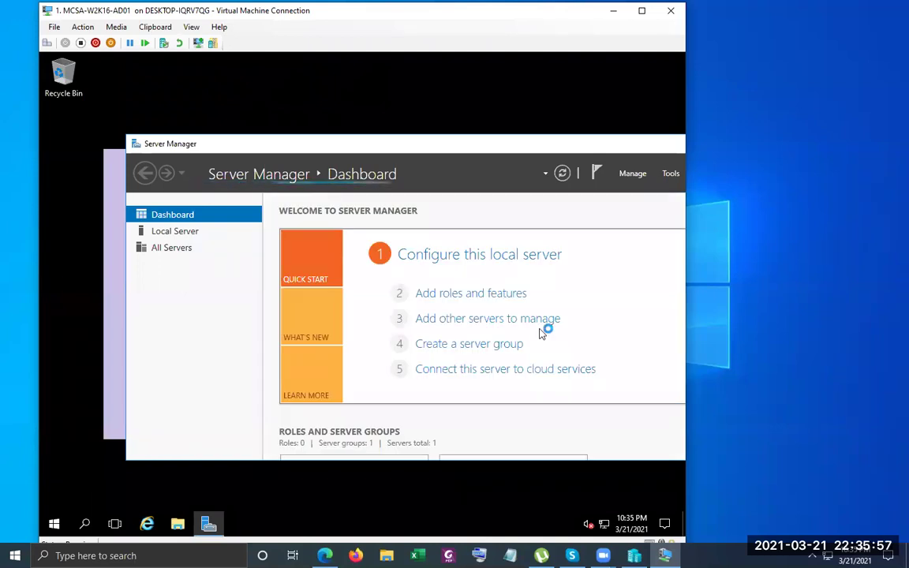
{"action": "right_click", "coordinate": [509, 148]}
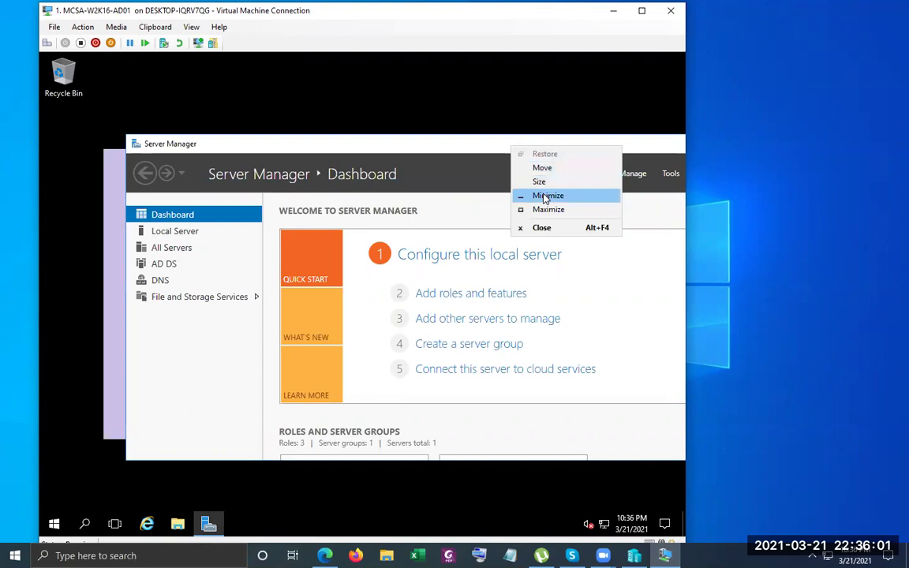
{"action": "left_click", "coordinate": [544, 195]}
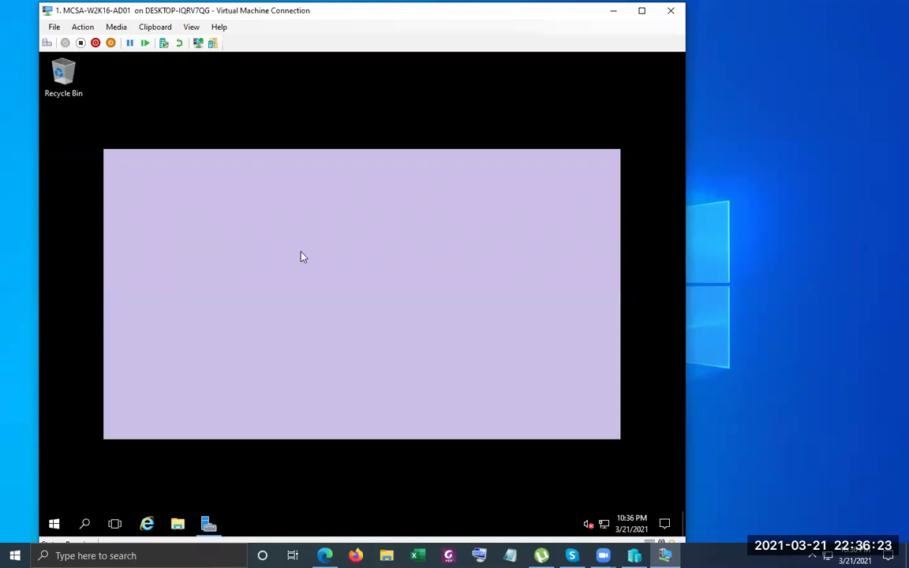
{"action": "left_click", "coordinate": [208, 524]}
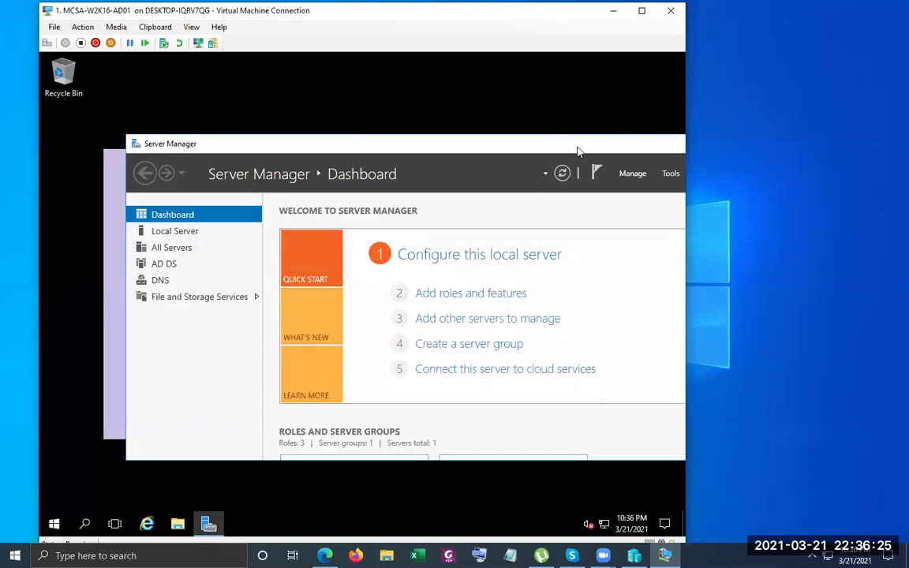
Step: Launch Group Policy Management from Tools and expand the abc.local domain
{"action": "left_click", "coordinate": [593, 87]}
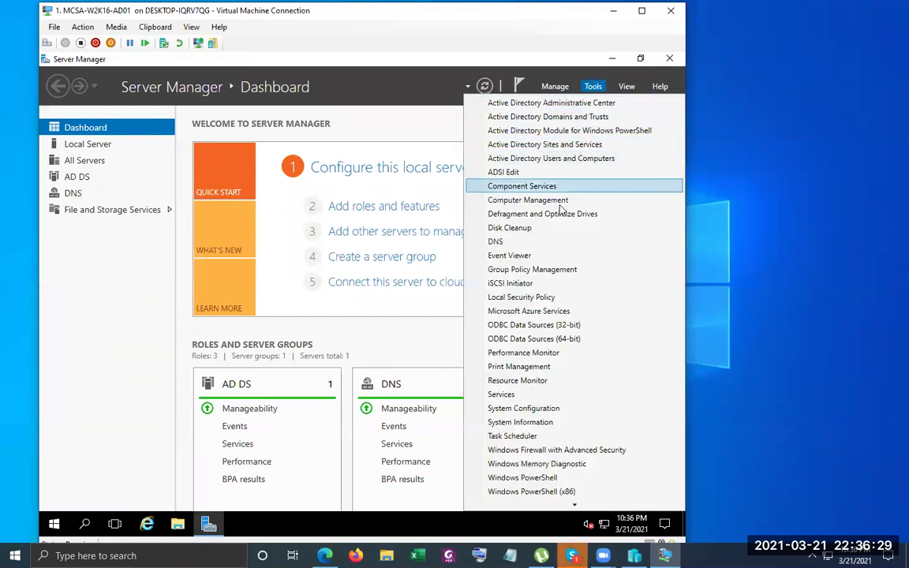
{"action": "left_click", "coordinate": [513, 269]}
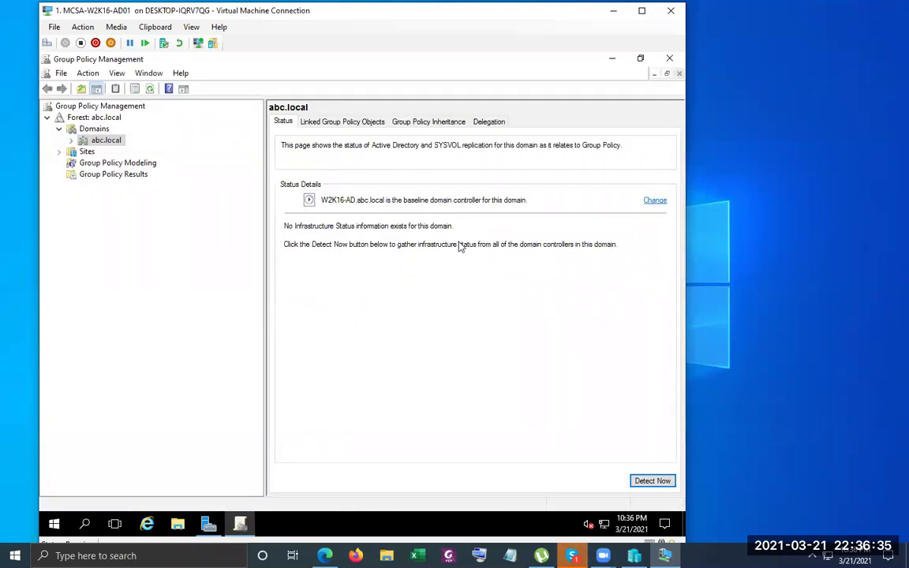
{"action": "left_click", "coordinate": [70, 140]}
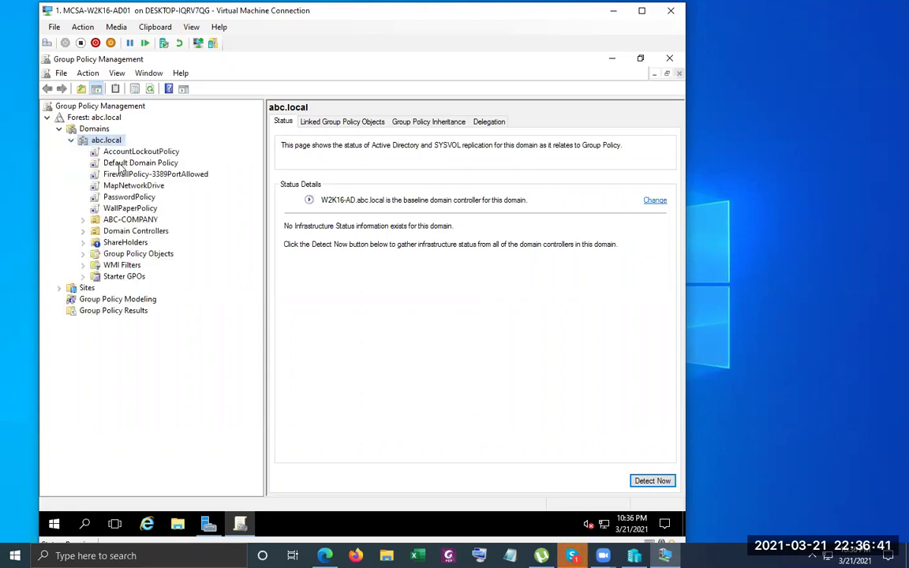
Step: Open Internet Explorer, defer its first-run setup with Ask me later, and select the address bar
{"action": "left_click", "coordinate": [147, 525]}
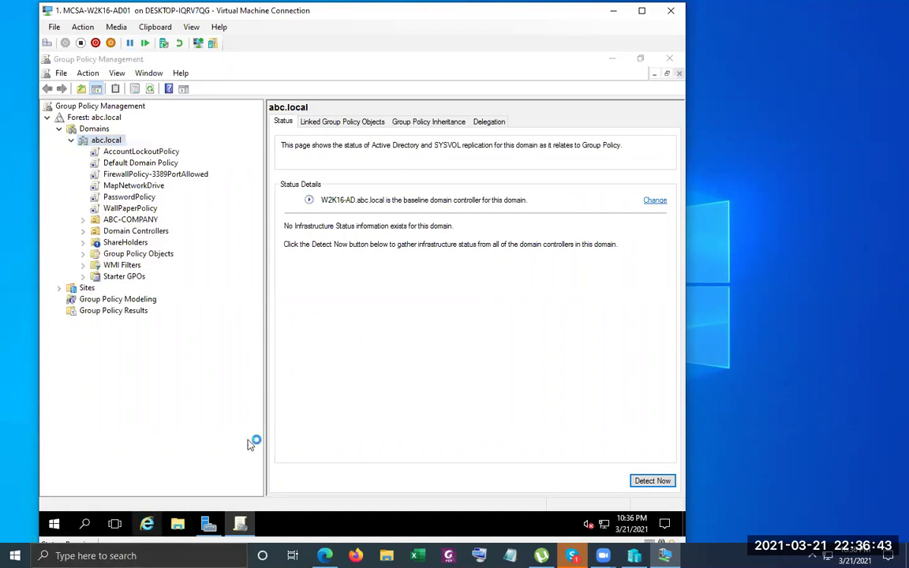
{"action": "left_click", "coordinate": [483, 366]}
{"action": "left_click", "coordinate": [207, 101]}
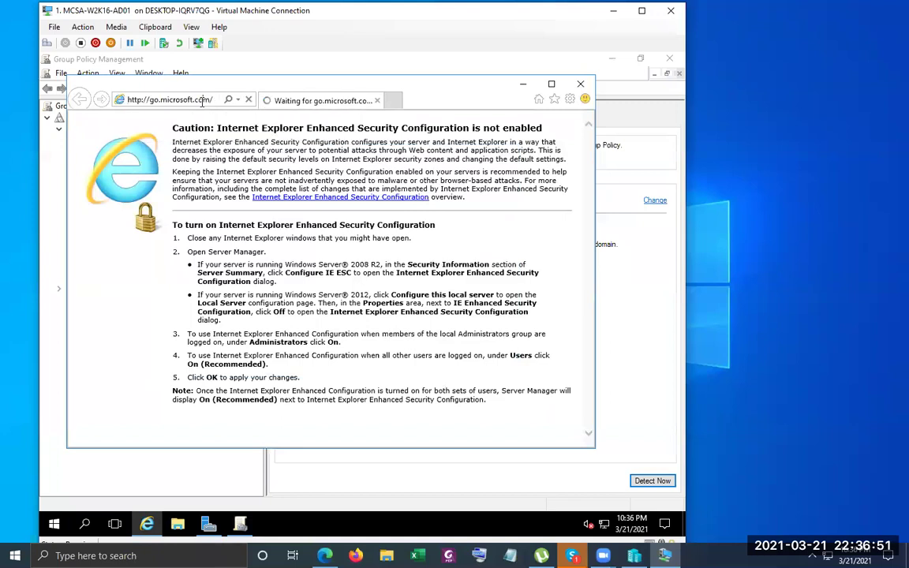
Step: Browse to google.com in Internet Explorer, then close the browser window
{"action": "left_click", "coordinate": [203, 101]}
{"action": "type", "text": "google.com"}
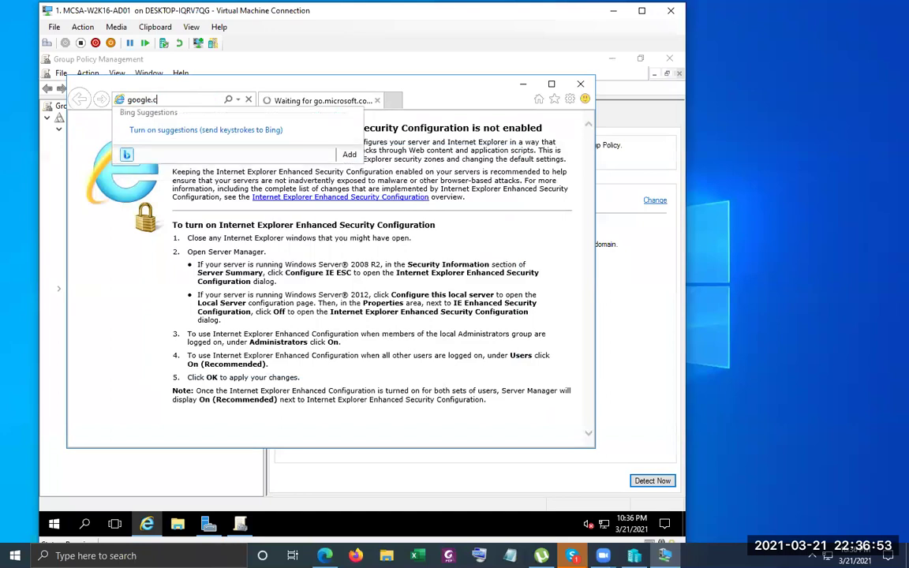
{"action": "key", "text": "Return"}
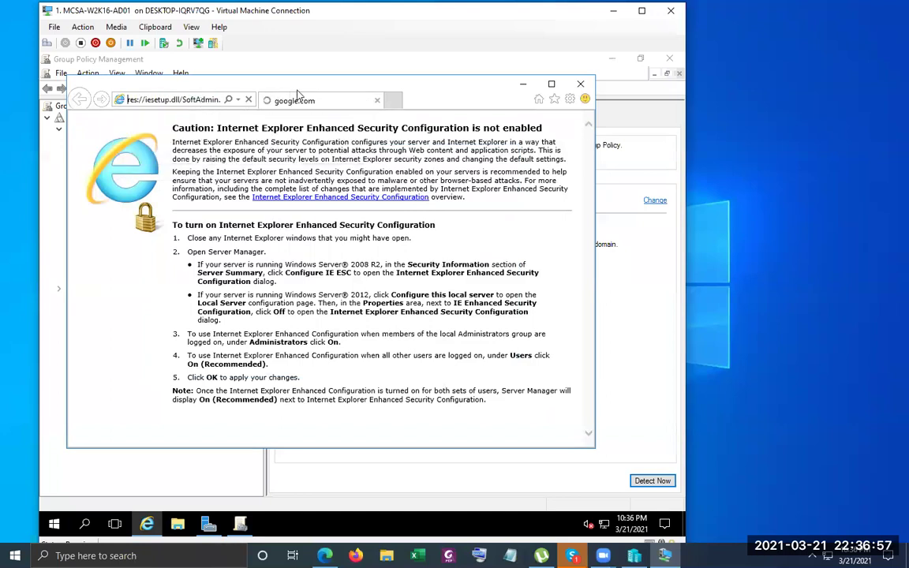
{"action": "left_click", "coordinate": [210, 98]}
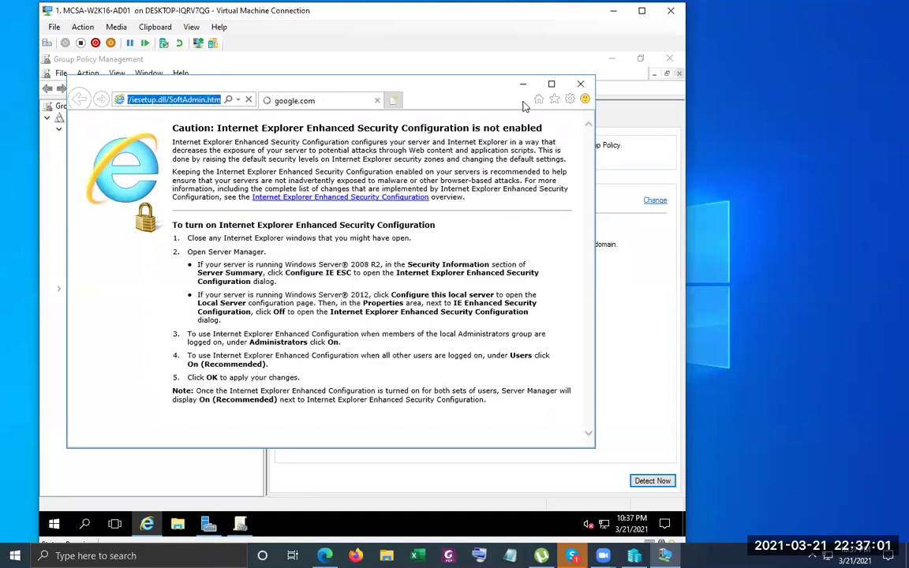
{"action": "left_click", "coordinate": [580, 84]}
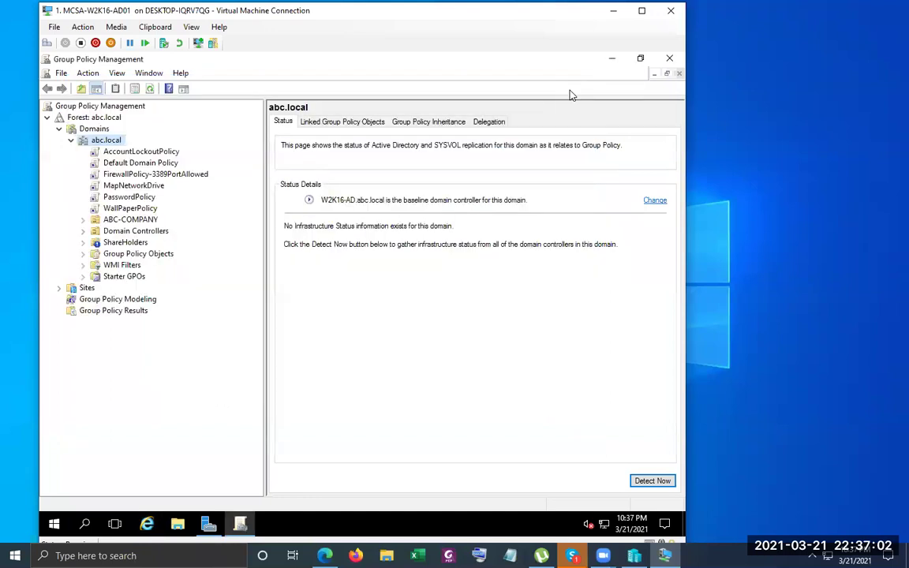
Step: Reopen Internet Explorer and load google.com again
{"action": "left_click", "coordinate": [147, 524]}
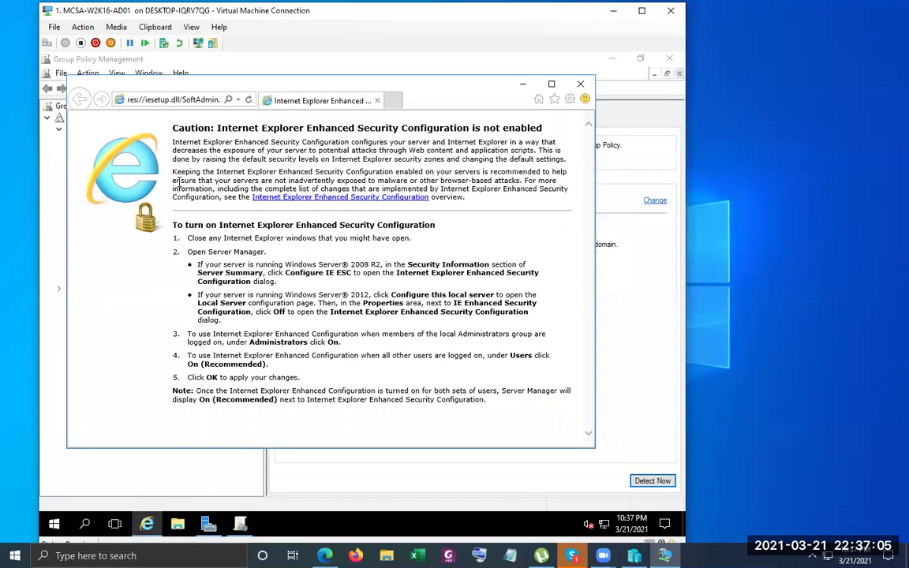
{"action": "left_click", "coordinate": [165, 101]}
{"action": "type", "text": "google.com/"}
{"action": "key", "text": "Return"}
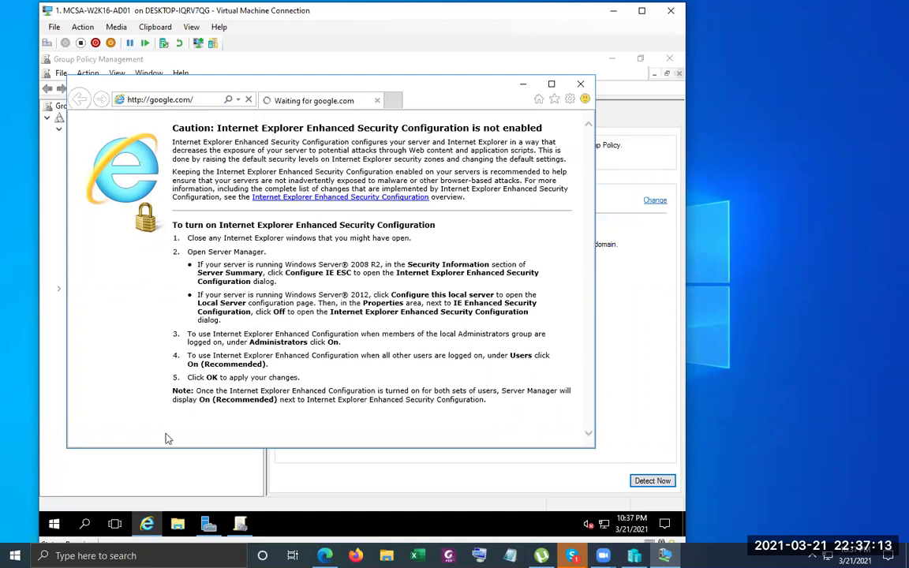
Step: Ping google.com from an administrator command prompt
{"action": "right_click", "coordinate": [54, 524]}
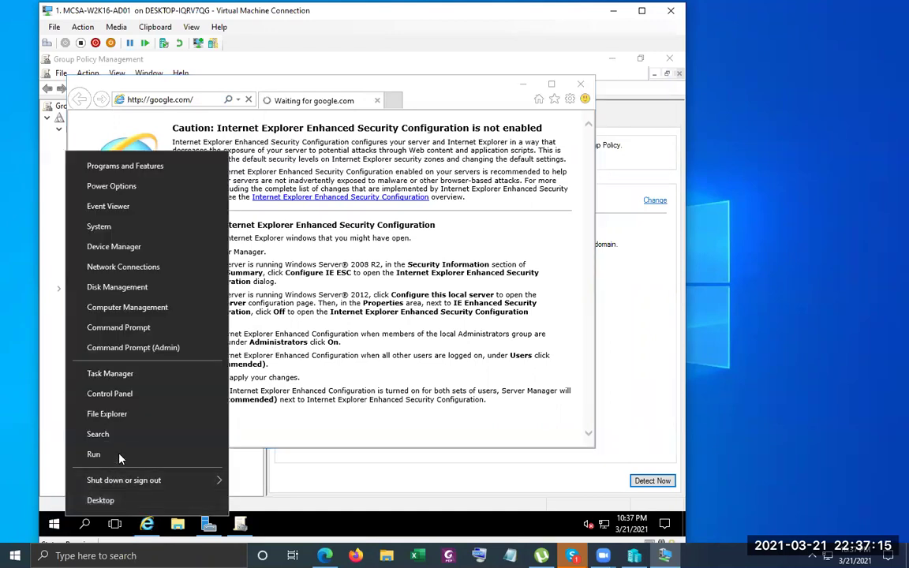
{"action": "left_click", "coordinate": [118, 455]}
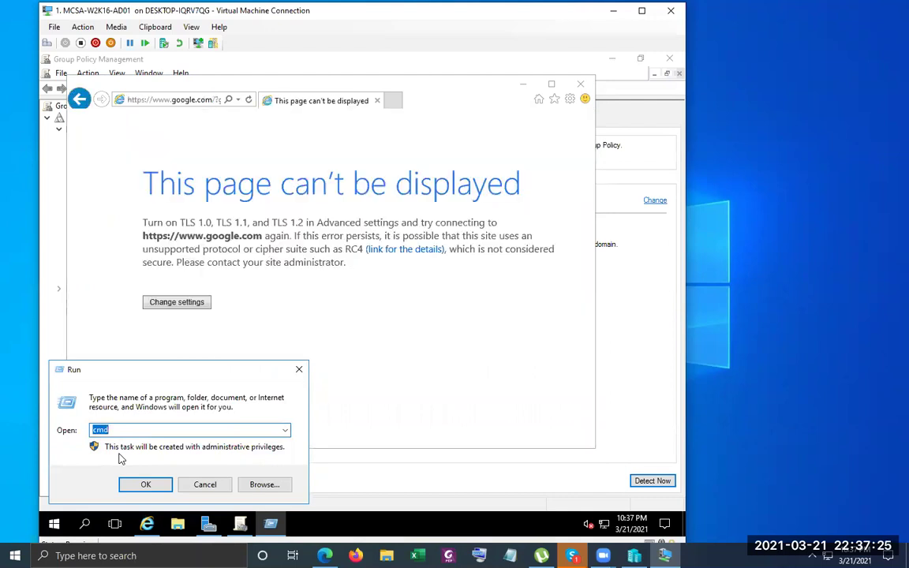
{"action": "key", "text": "Return"}
{"action": "type", "text": "p"}
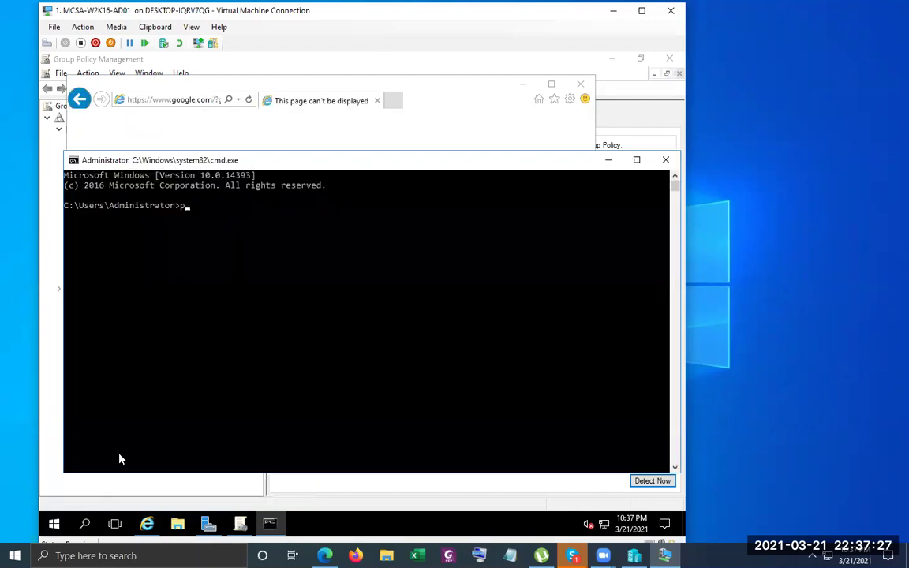
{"action": "type", "text": "ing google.com"}
{"action": "key", "text": "Return"}
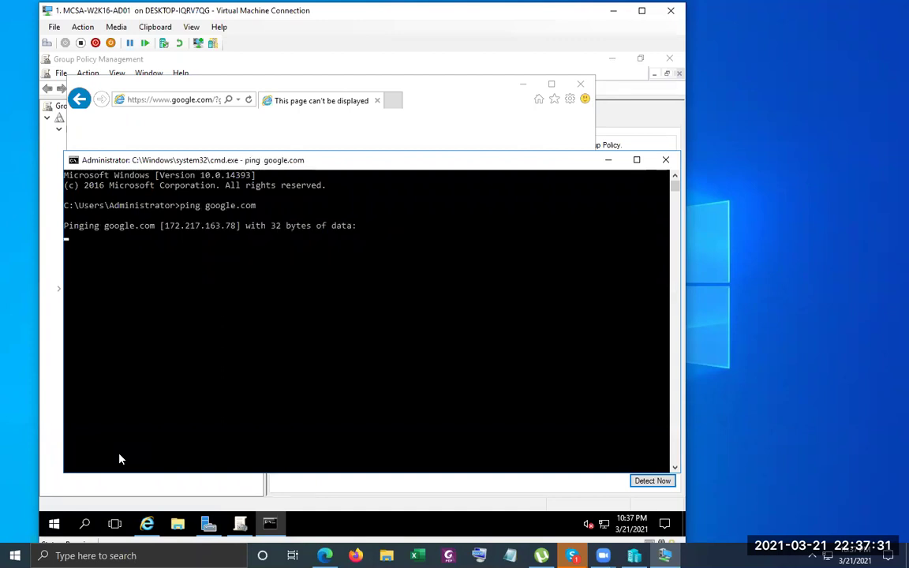
Step: Check in Network and Sharing Center that abc.local has Internet access
{"action": "left_click", "coordinate": [605, 525]}
{"action": "right_click", "coordinate": [605, 524]}
{"action": "left_click", "coordinate": [584, 514]}
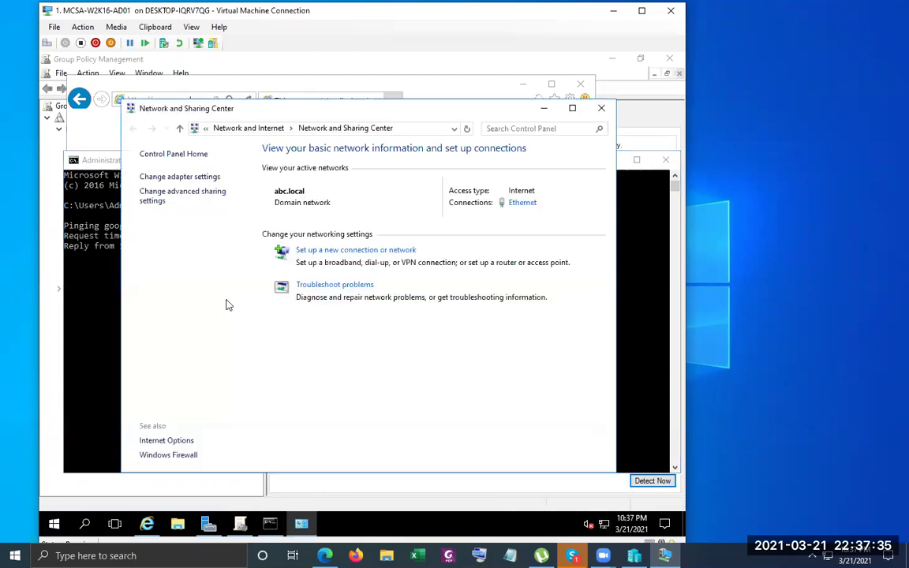
{"action": "left_click", "coordinate": [111, 293]}
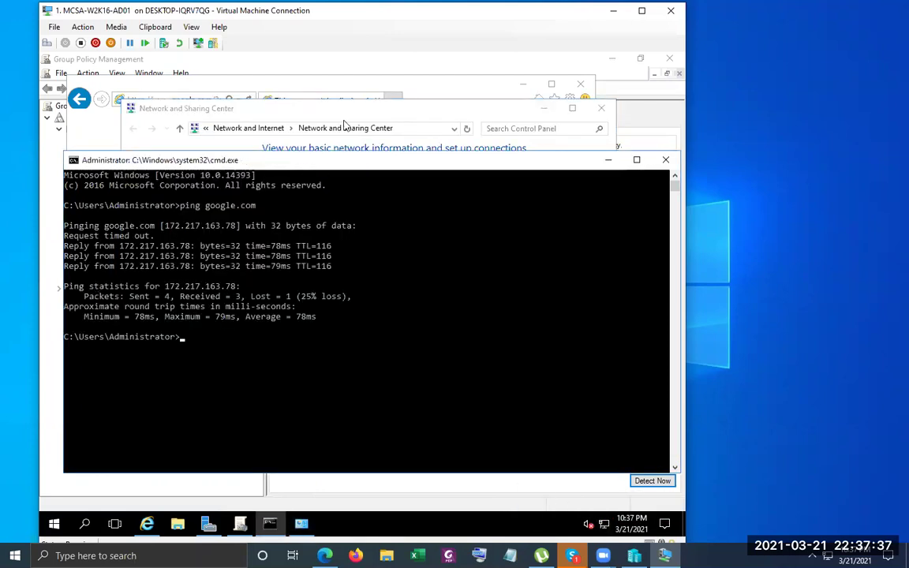
{"action": "left_click", "coordinate": [368, 113]}
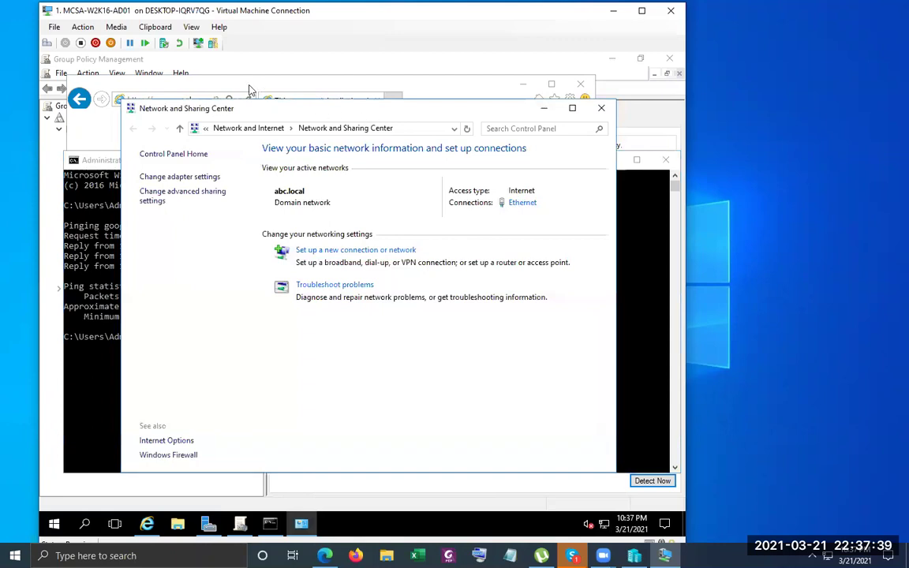
{"action": "left_click", "coordinate": [251, 100]}
Step: Reload Google and search for 'firefox msi'
{"action": "left_click", "coordinate": [250, 100]}
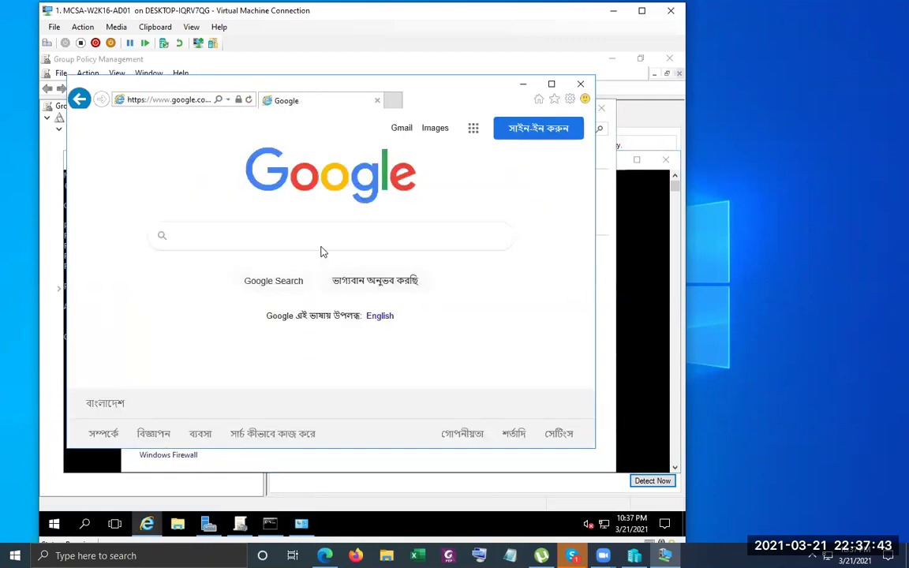
{"action": "left_click", "coordinate": [307, 232]}
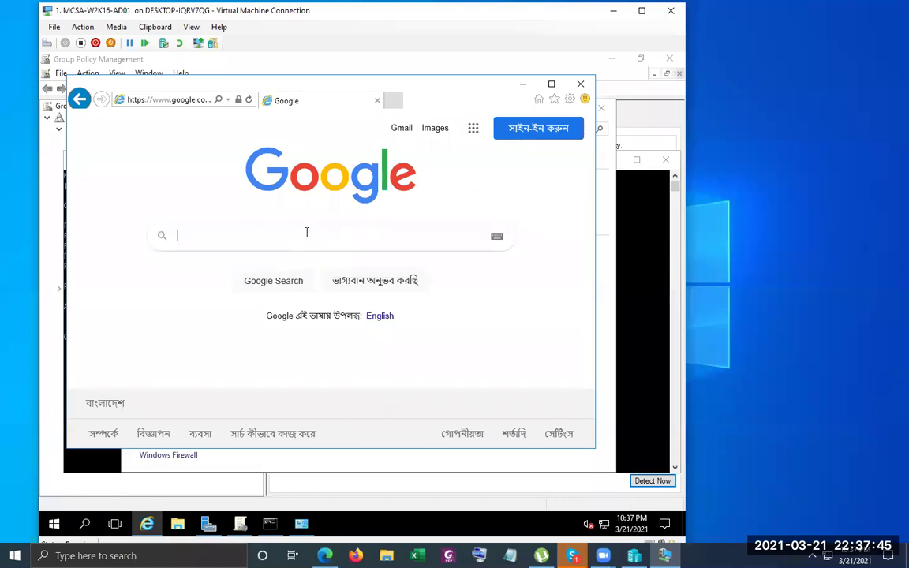
{"action": "type", "text": "firefox.ms"}
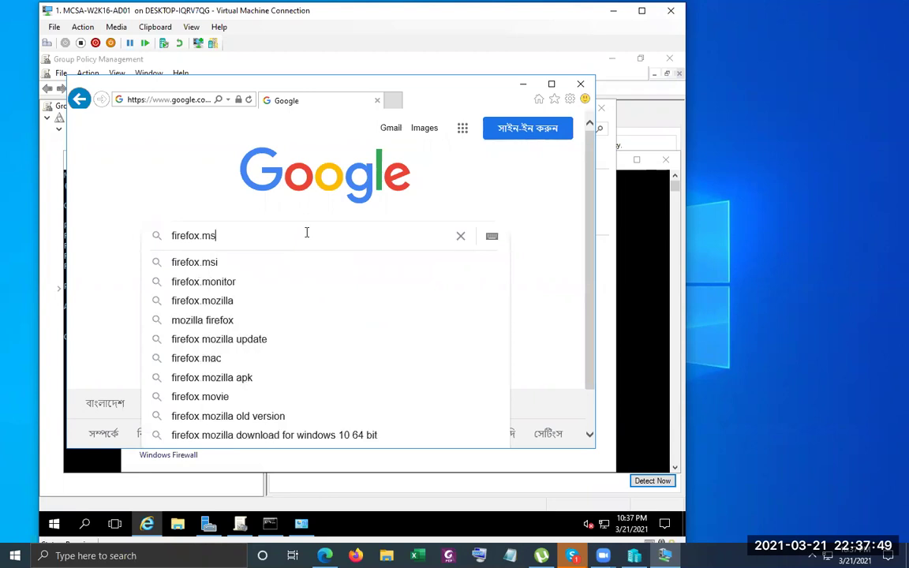
{"action": "key", "text": "BackSpace"}
{"action": "type", "text": "msi"}
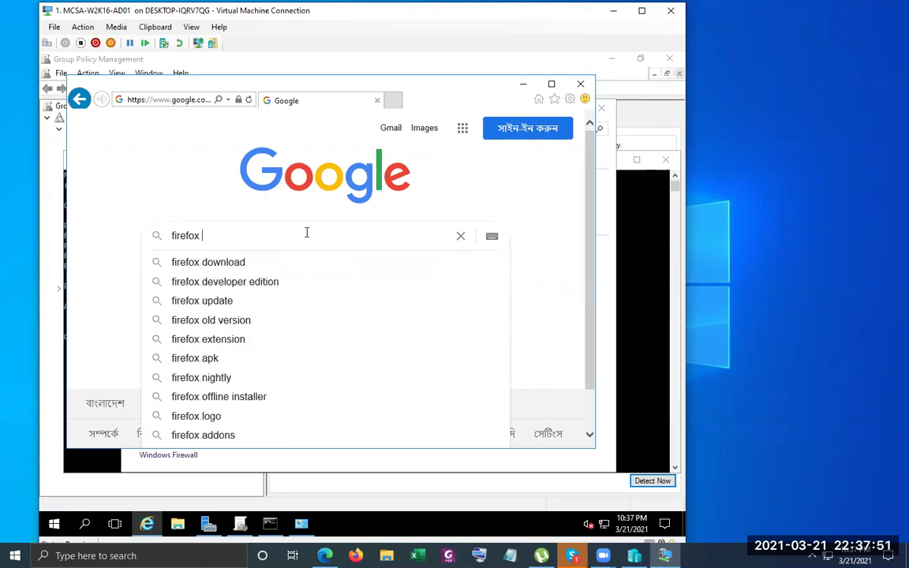
{"action": "key", "text": "Return"}
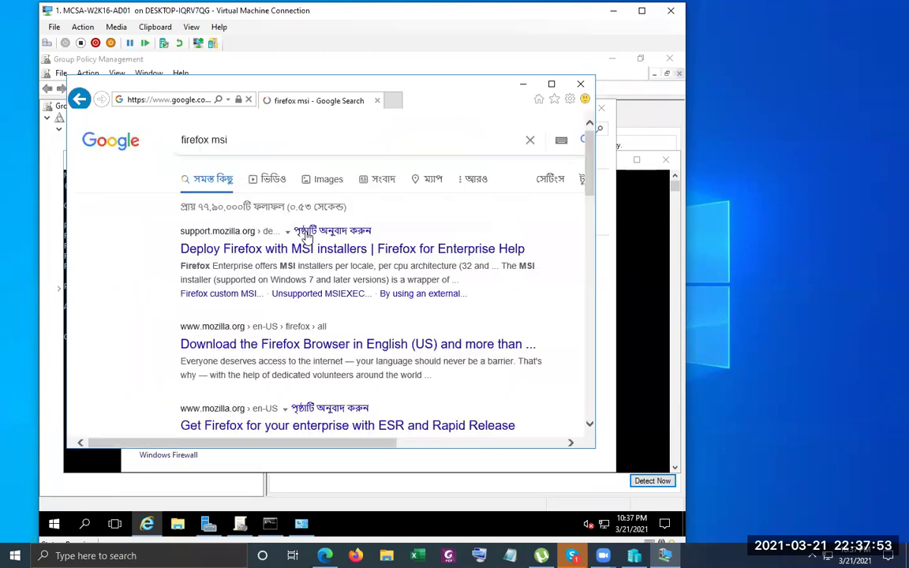
Step: Open the Deploy Firefox with MSI installers page and the Firefox download result in a new tab
{"action": "left_click", "coordinate": [310, 251]}
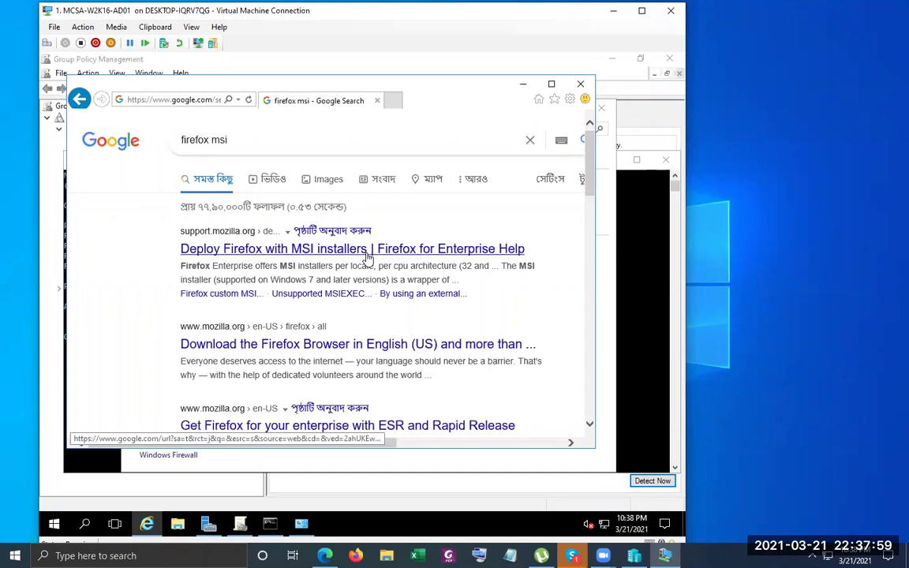
{"action": "left_click", "coordinate": [551, 84]}
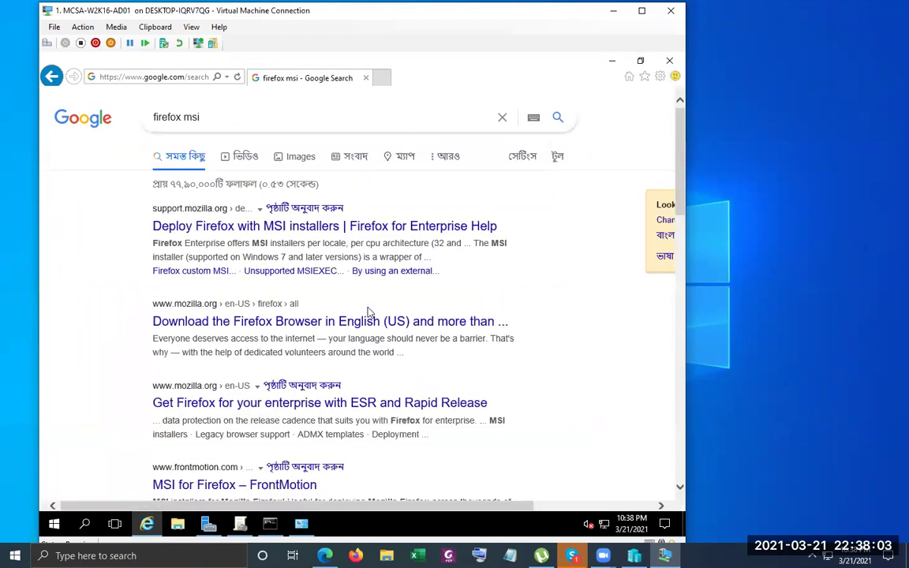
{"action": "right_click", "coordinate": [317, 320]}
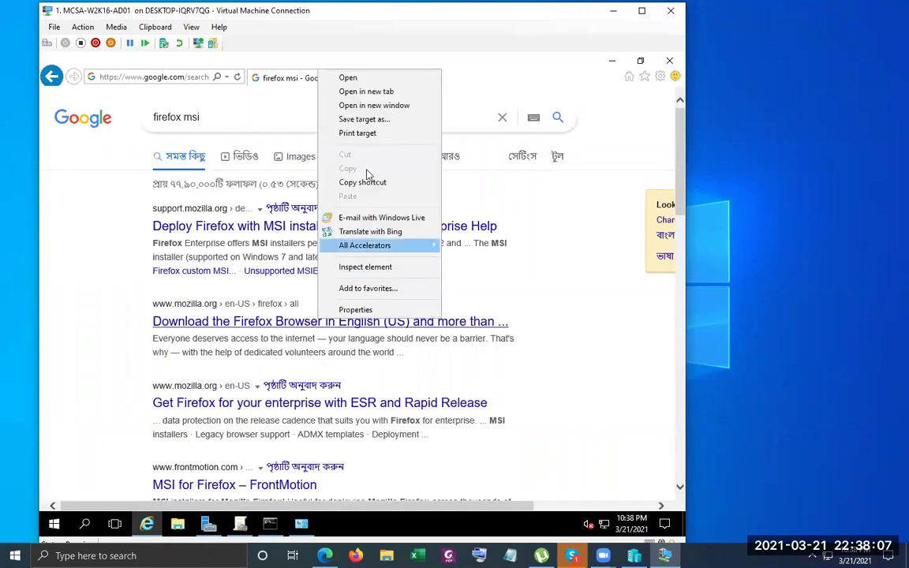
{"action": "left_click", "coordinate": [367, 91]}
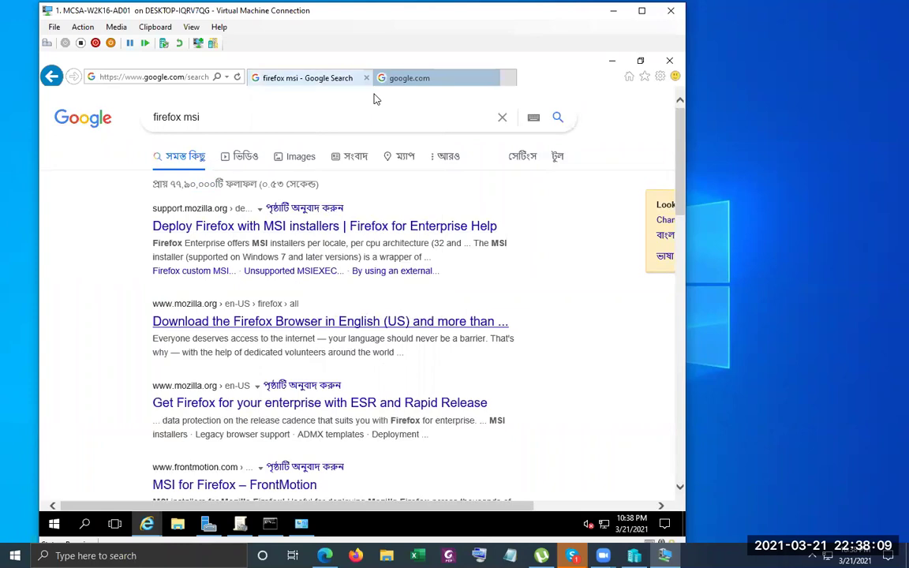
{"action": "left_click", "coordinate": [412, 78]}
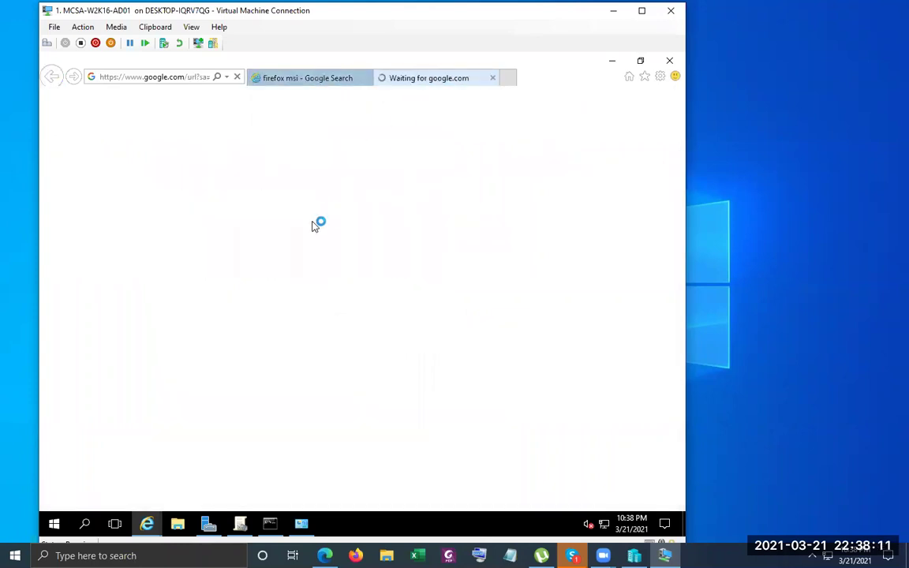
{"action": "left_click", "coordinate": [310, 80]}
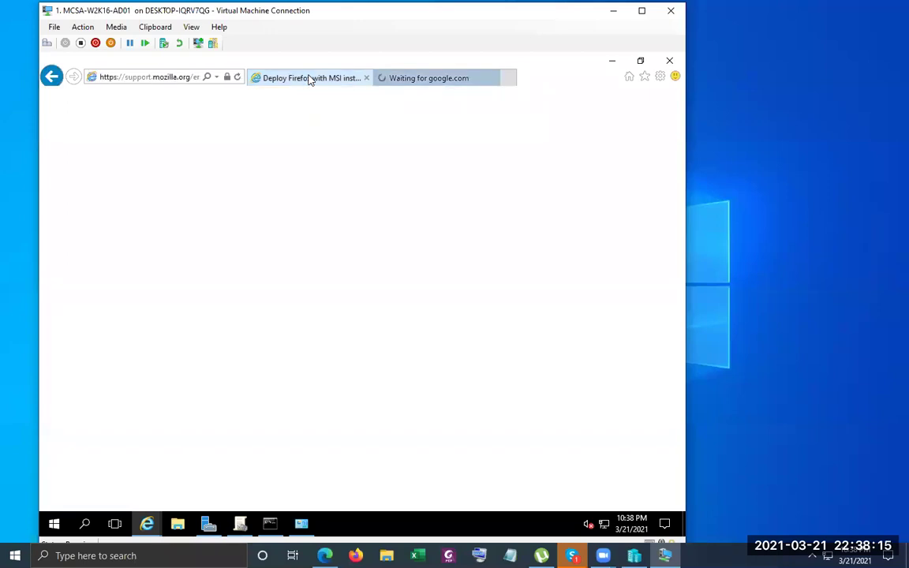